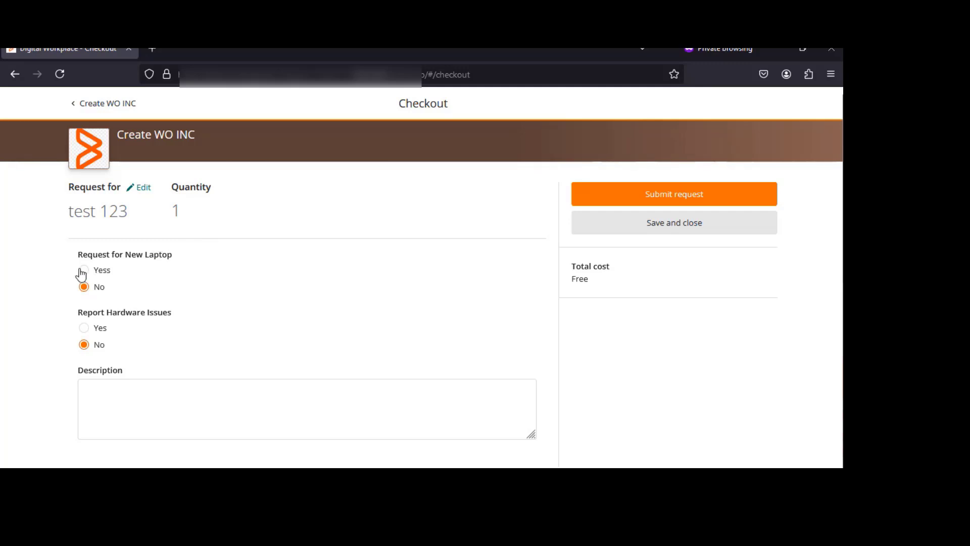
Answer Yess to Request for New Laptop and choose 17 Inches as the laptop screen size
{"action": "left_click", "coordinate": [85, 273]}
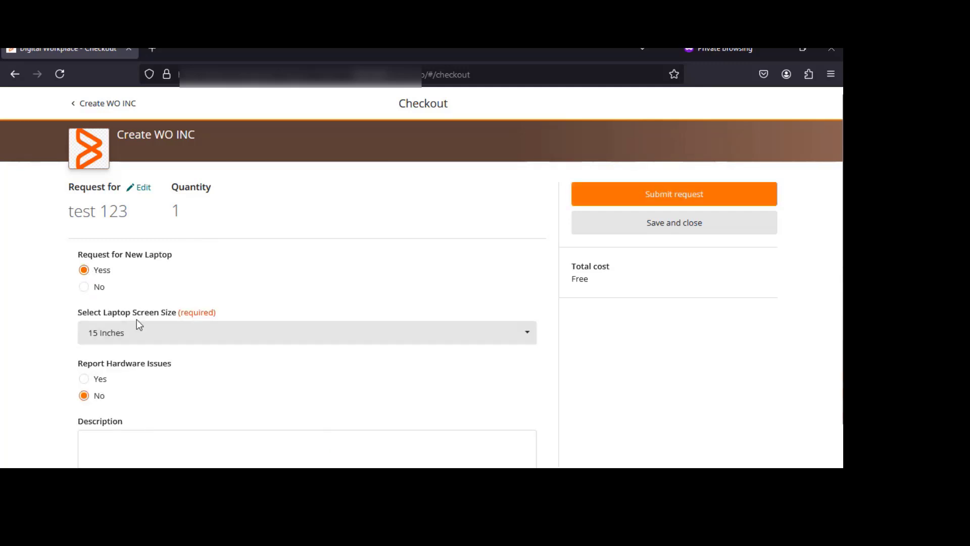
{"action": "scroll", "coordinate": [208, 312], "scroll_direction": "down", "scroll_amount": 1}
{"action": "left_click", "coordinate": [173, 284]}
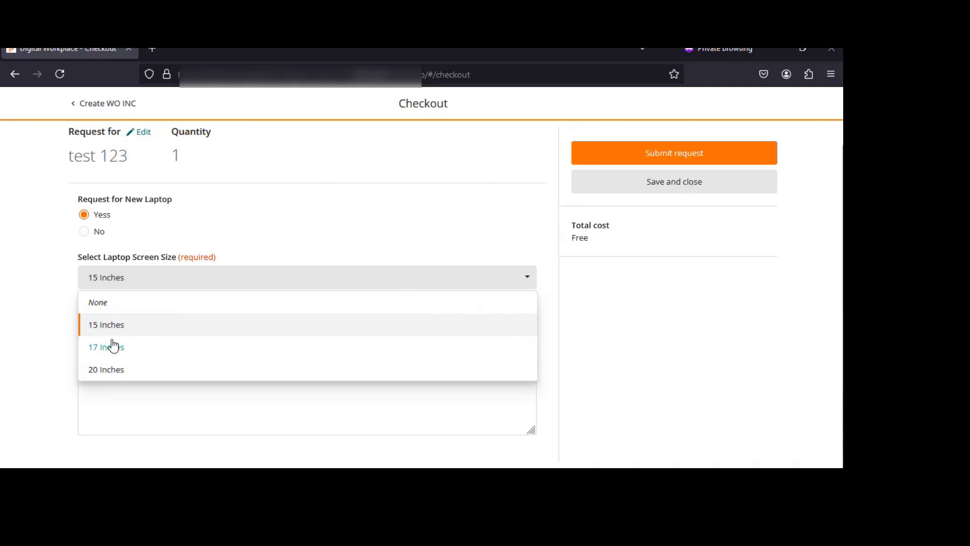
{"action": "left_click", "coordinate": [115, 355]}
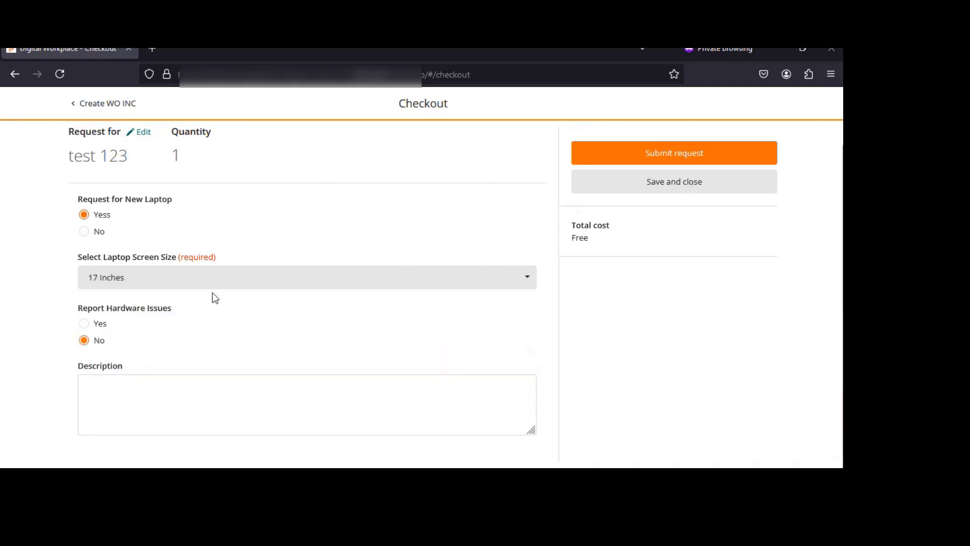
Answer Yes to Report Hardware Issues and tick Screen Issues, Keypad Issues and Laptop Crashed as problems
{"action": "left_click", "coordinate": [84, 323]}
{"action": "scroll", "coordinate": [303, 339], "scroll_direction": "down", "scroll_amount": 2}
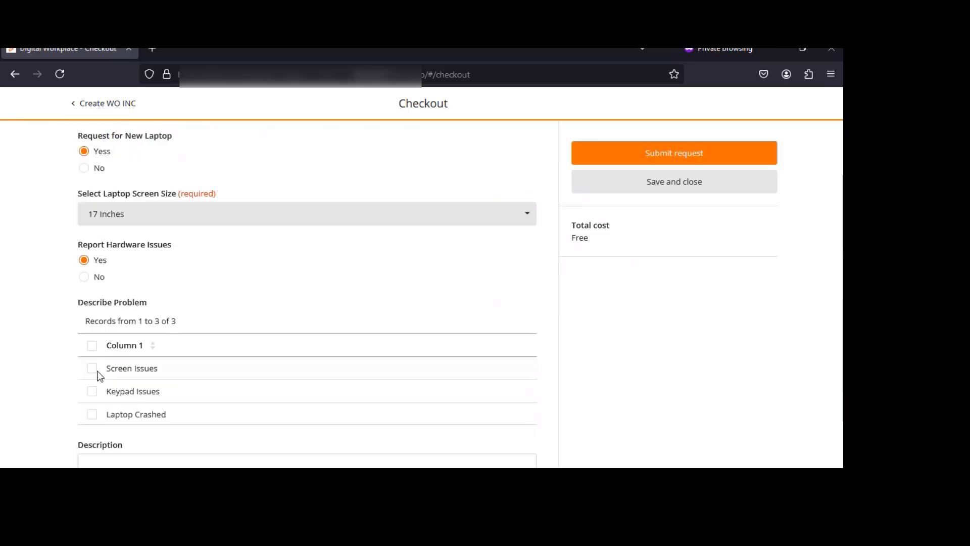
{"action": "left_click", "coordinate": [92, 368]}
{"action": "left_click", "coordinate": [93, 390]}
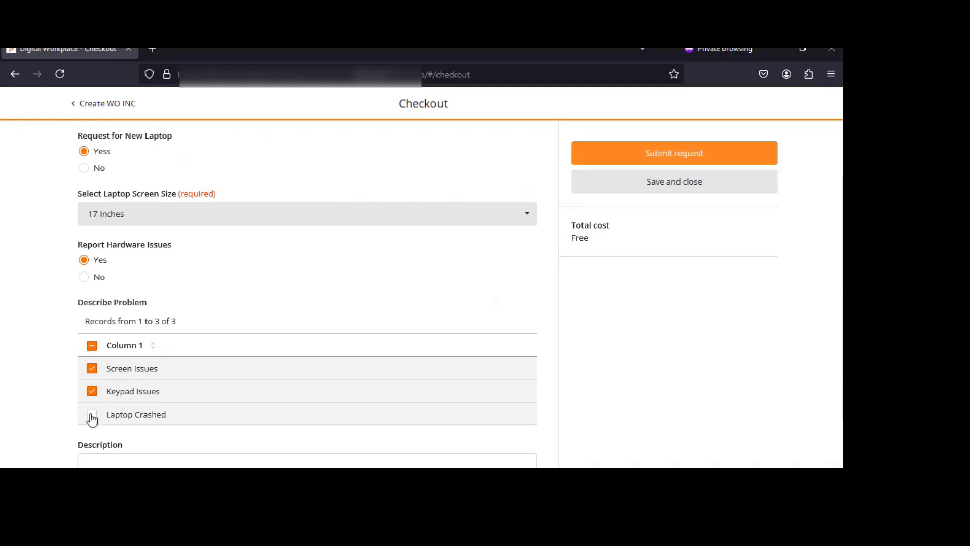
{"action": "left_click", "coordinate": [92, 414]}
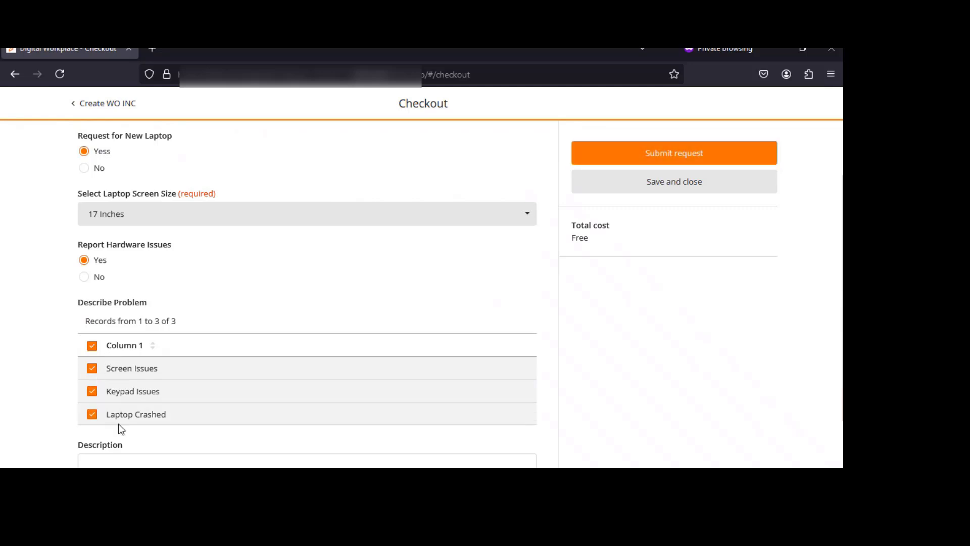
Set both Report Hardware Issues and Request for New Laptop back to No
{"action": "scroll", "coordinate": [135, 322], "scroll_direction": "down", "scroll_amount": 2}
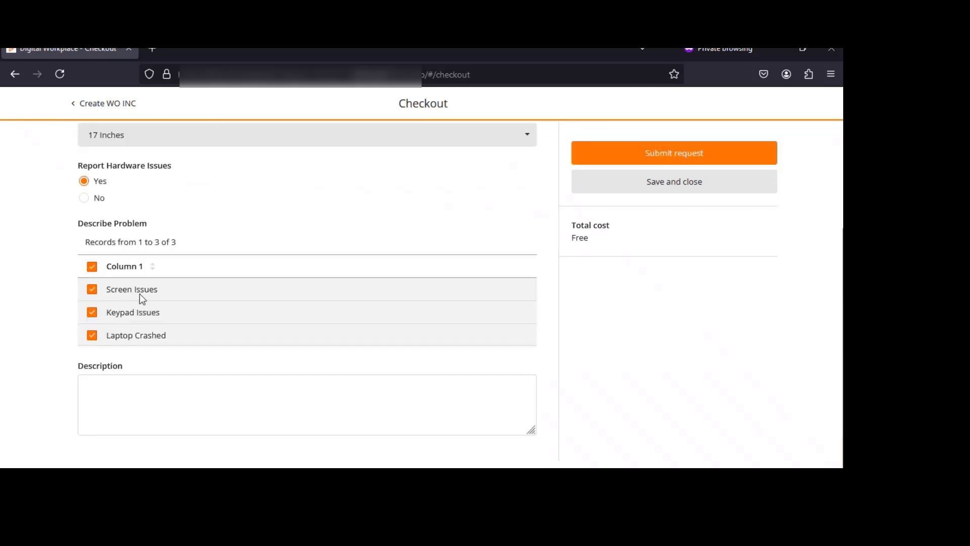
{"action": "scroll", "coordinate": [150, 332], "scroll_direction": "up", "scroll_amount": 3}
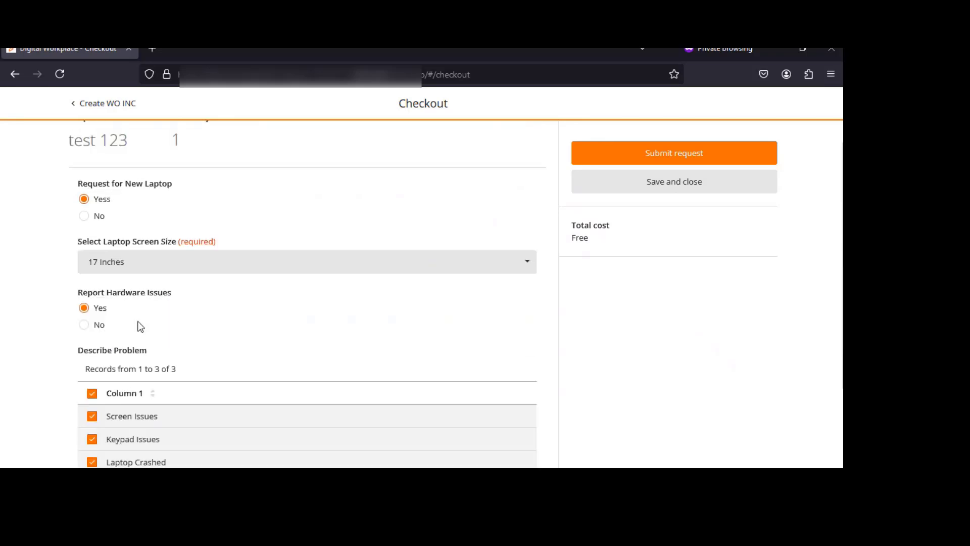
{"action": "left_click", "coordinate": [84, 325]}
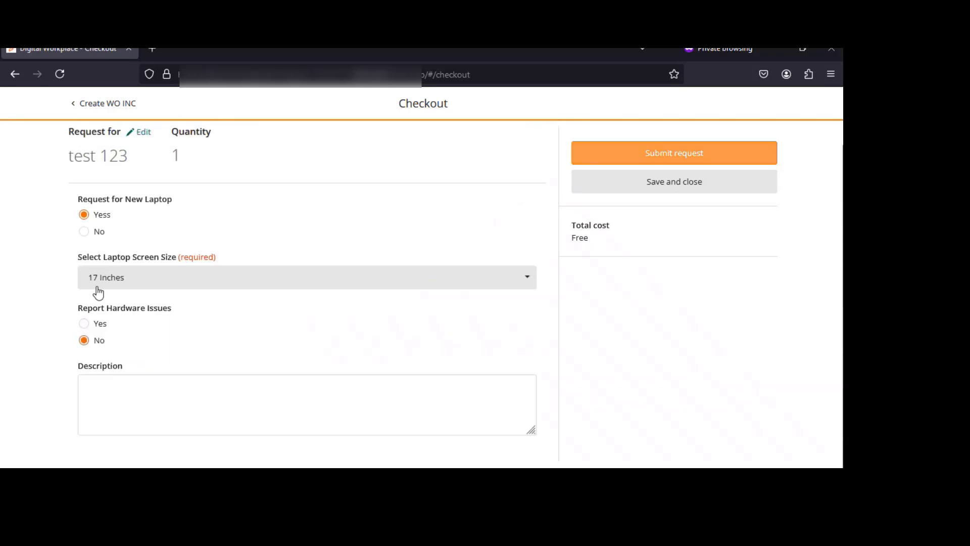
{"action": "left_click", "coordinate": [86, 236]}
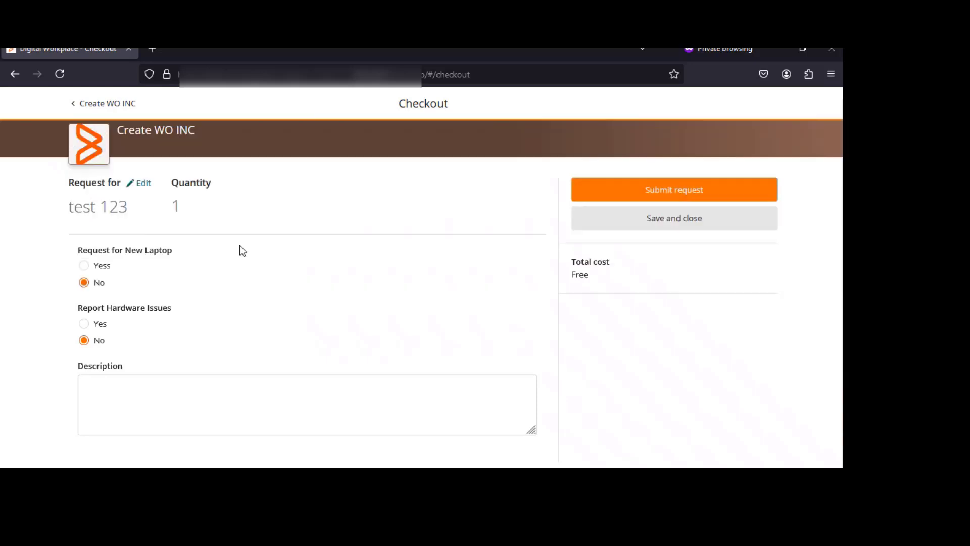
{"action": "left_click", "coordinate": [164, 408]}
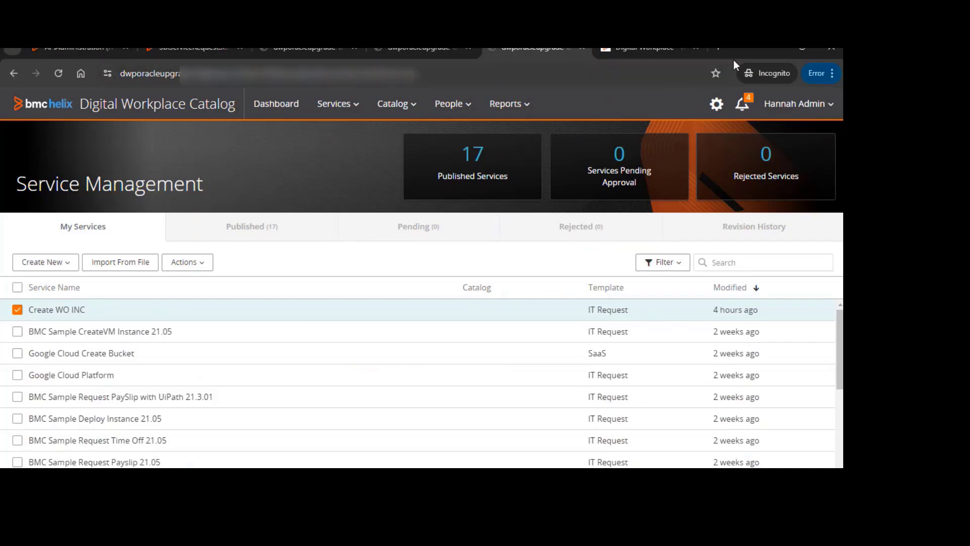
{"action": "double_click", "coordinate": [745, 54]}
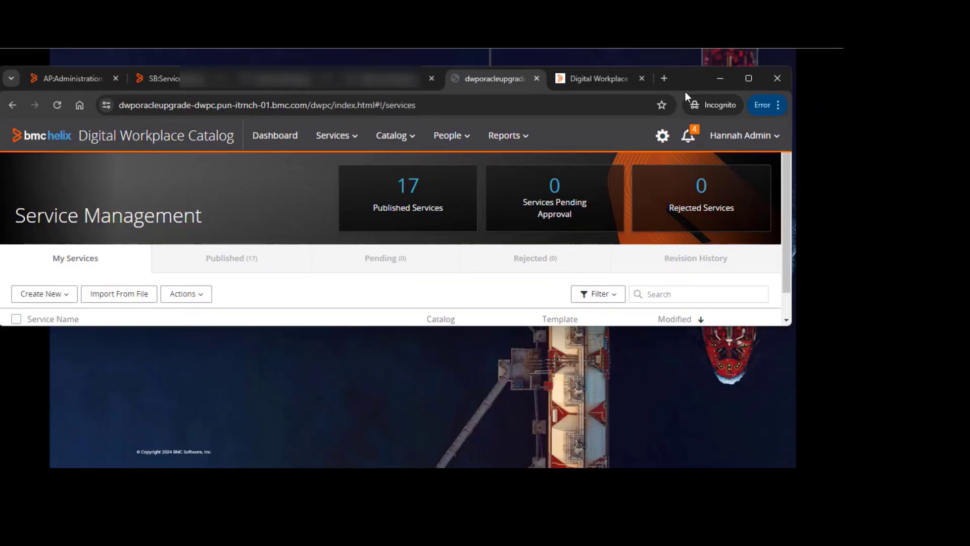
{"action": "left_click", "coordinate": [749, 78]}
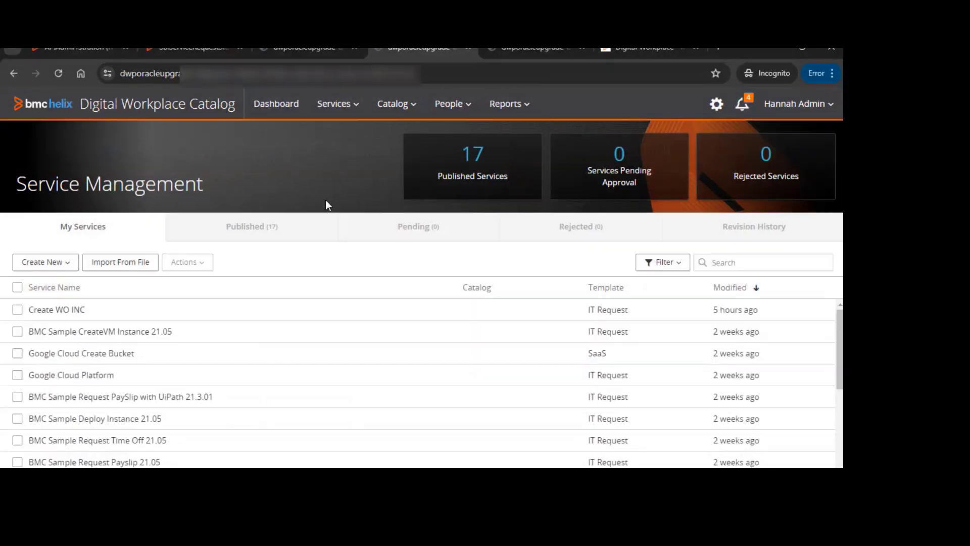
{"action": "left_click", "coordinate": [54, 266]}
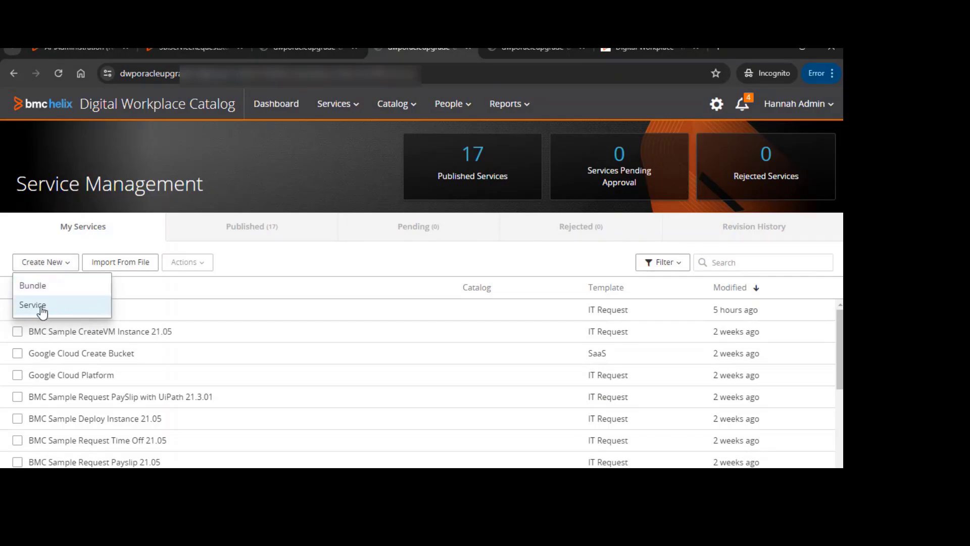
{"action": "left_click", "coordinate": [130, 154]}
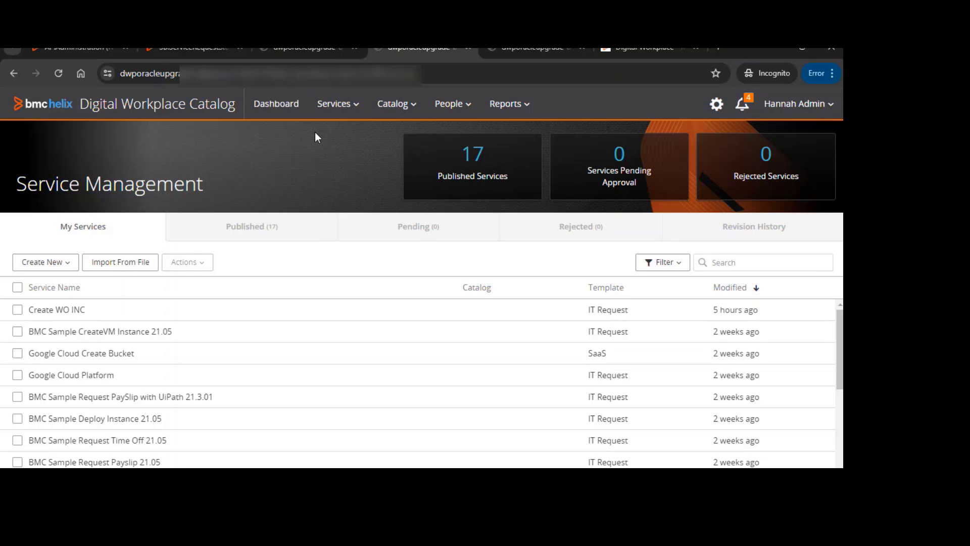
{"action": "left_click", "coordinate": [335, 106]}
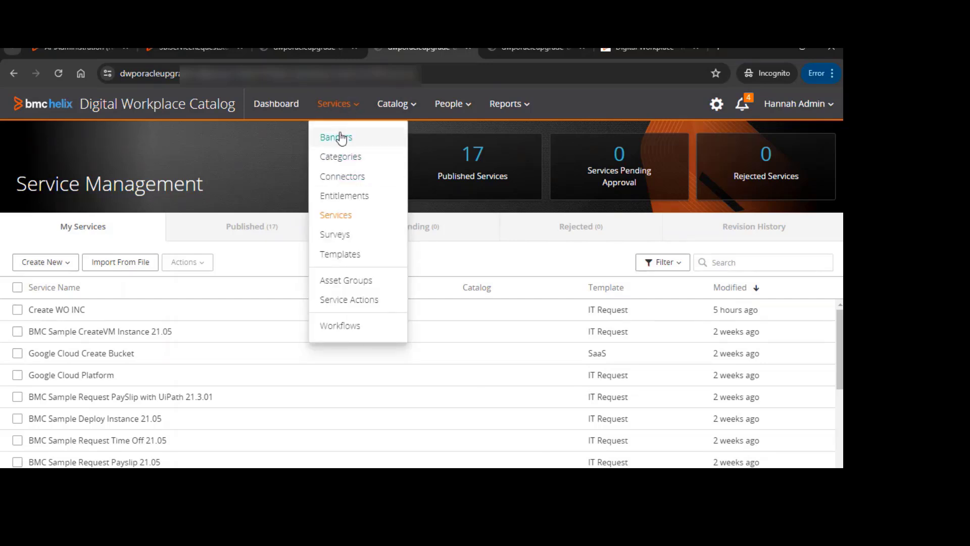
{"action": "left_click", "coordinate": [341, 217]}
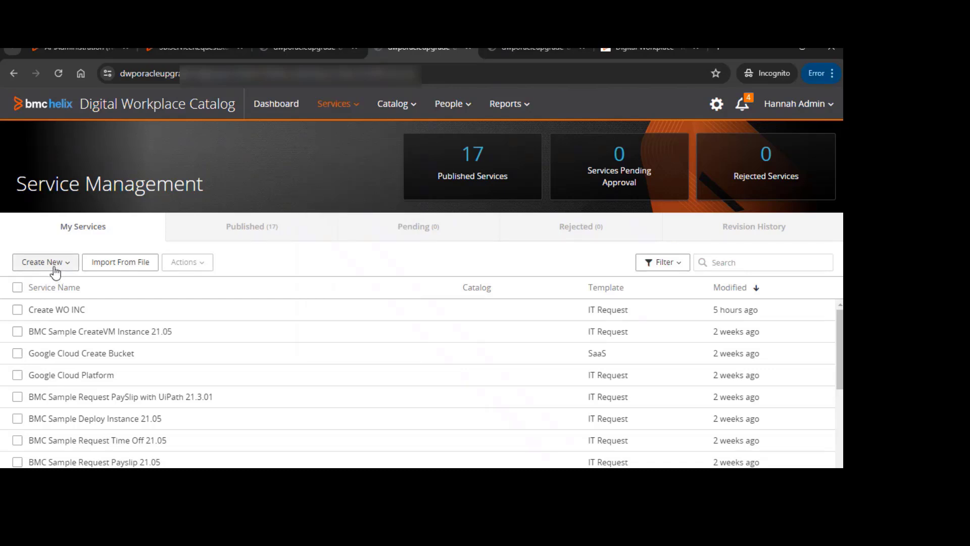
Create a new service named IT Request using the IT Request template
{"action": "left_click", "coordinate": [60, 266]}
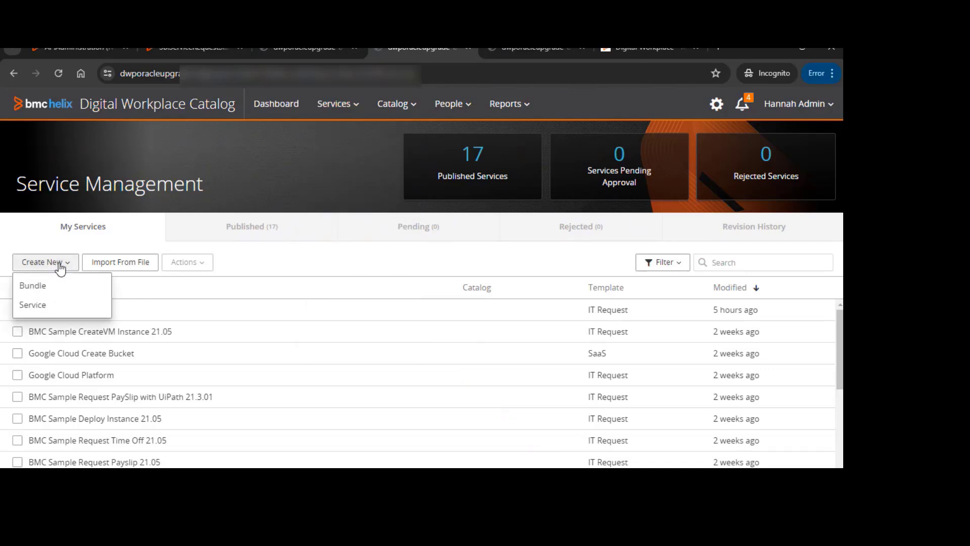
{"action": "left_click", "coordinate": [34, 306]}
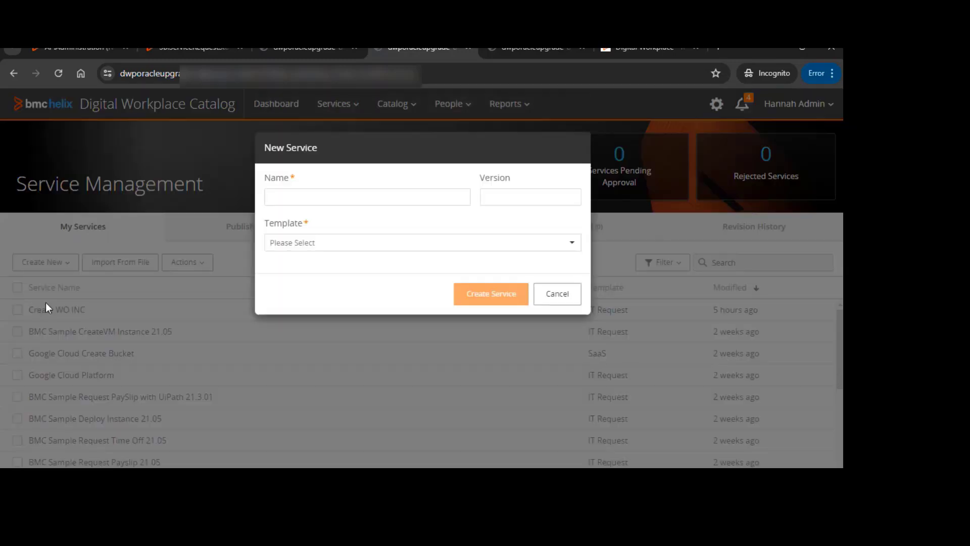
{"action": "left_click", "coordinate": [336, 196]}
{"action": "type", "text": "IT "}
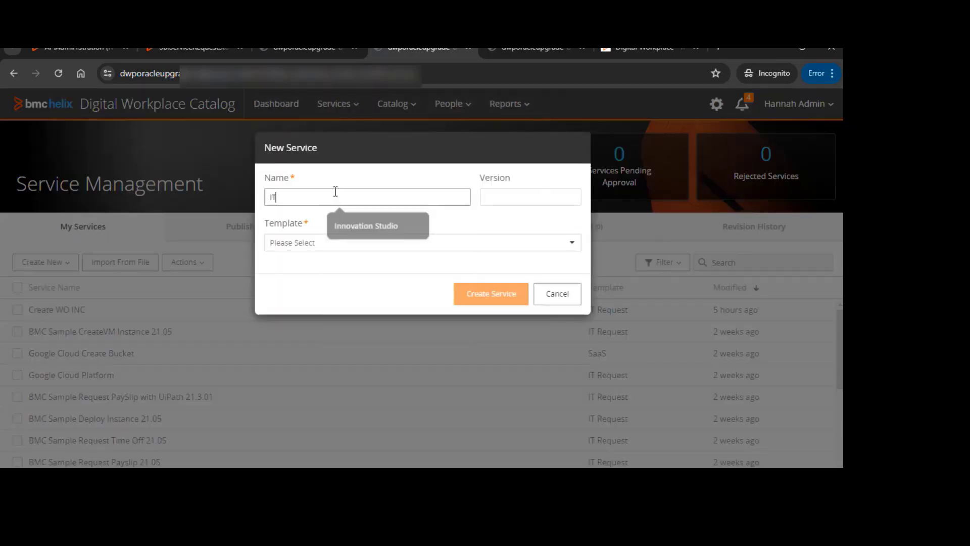
{"action": "type", "text": "Request"}
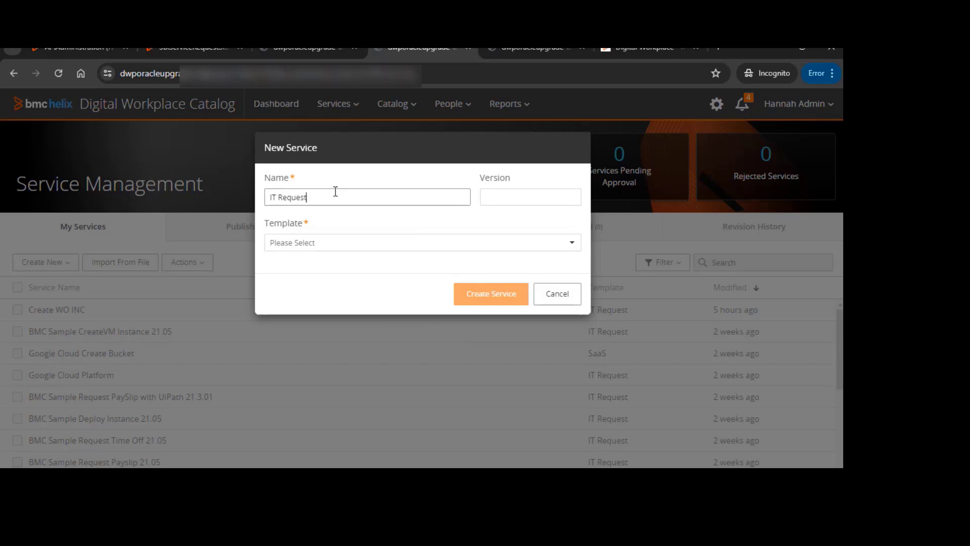
{"action": "left_click", "coordinate": [337, 248]}
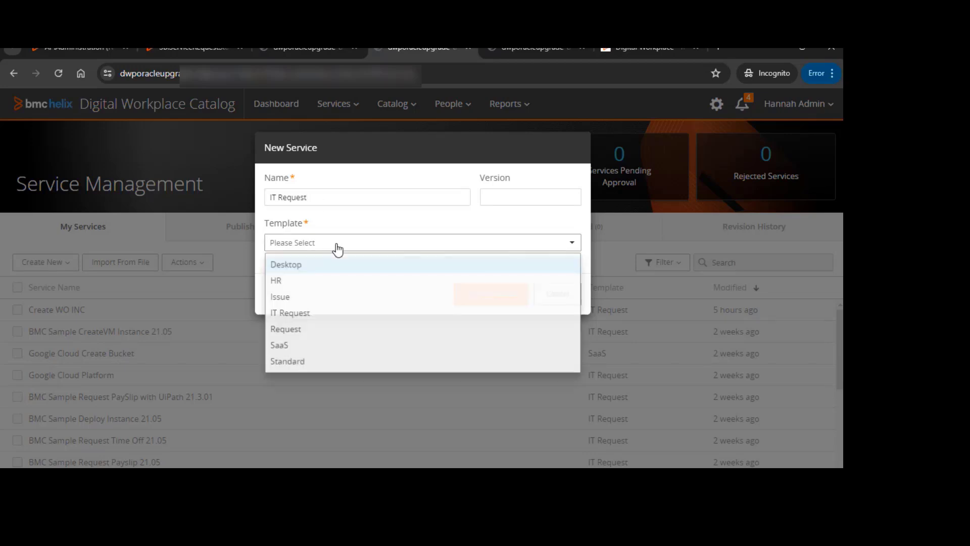
{"action": "left_click", "coordinate": [296, 315]}
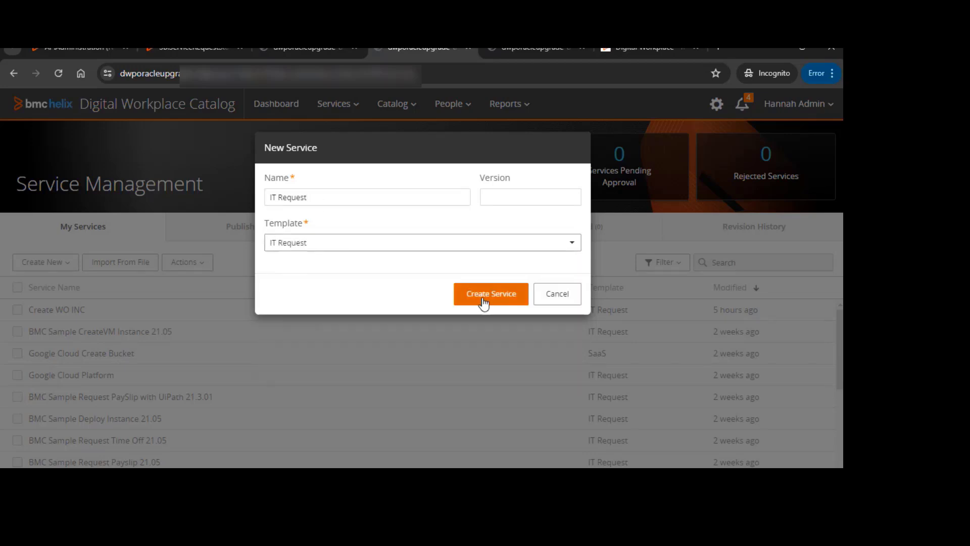
{"action": "left_click", "coordinate": [502, 294]}
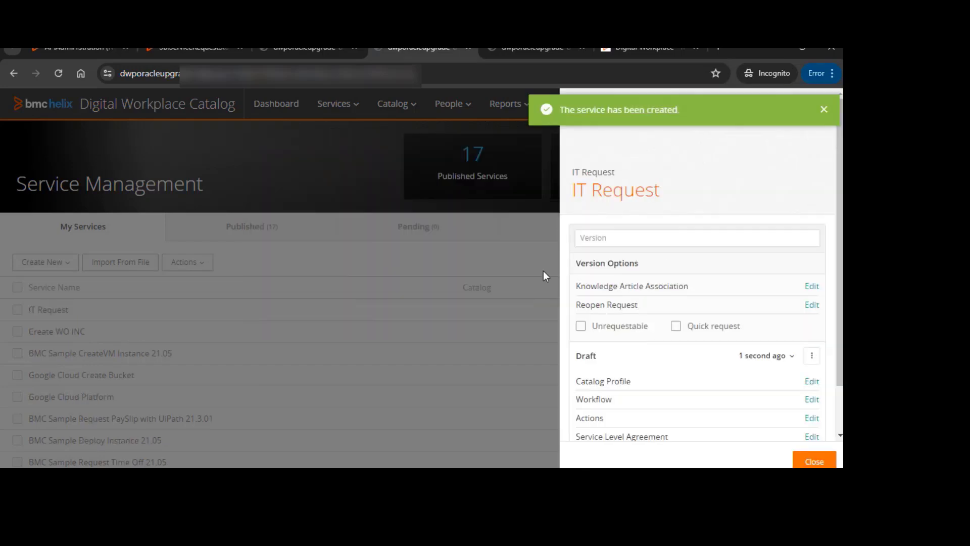
Open the new service's catalog profile and upload the bmc logo image from the Desktop as its logo
{"action": "scroll", "coordinate": [627, 252], "scroll_direction": "down", "scroll_amount": 2}
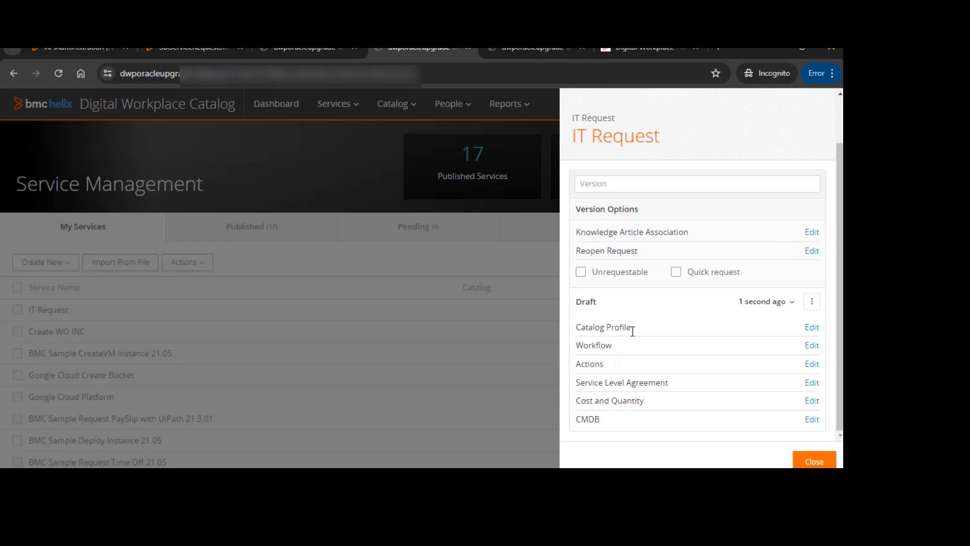
{"action": "left_click", "coordinate": [812, 327]}
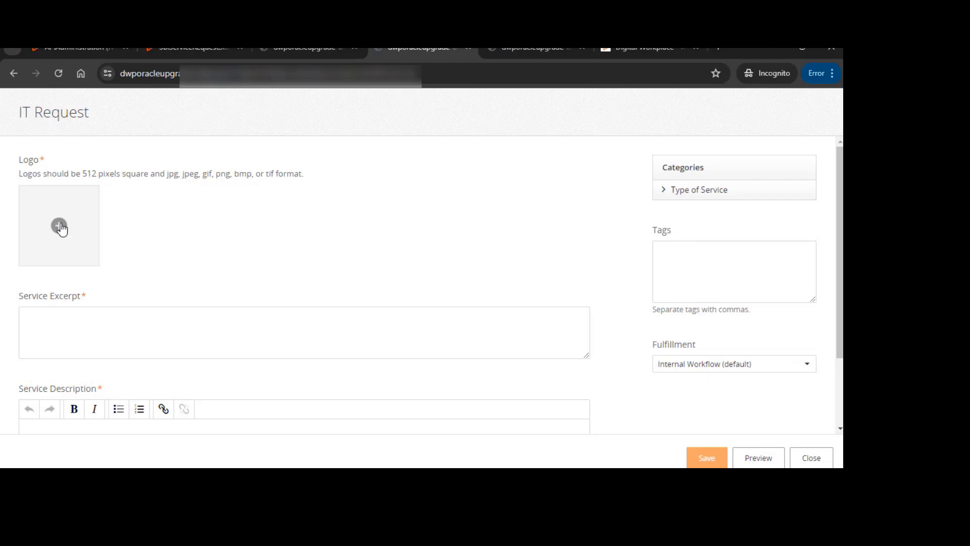
{"action": "left_click", "coordinate": [57, 219]}
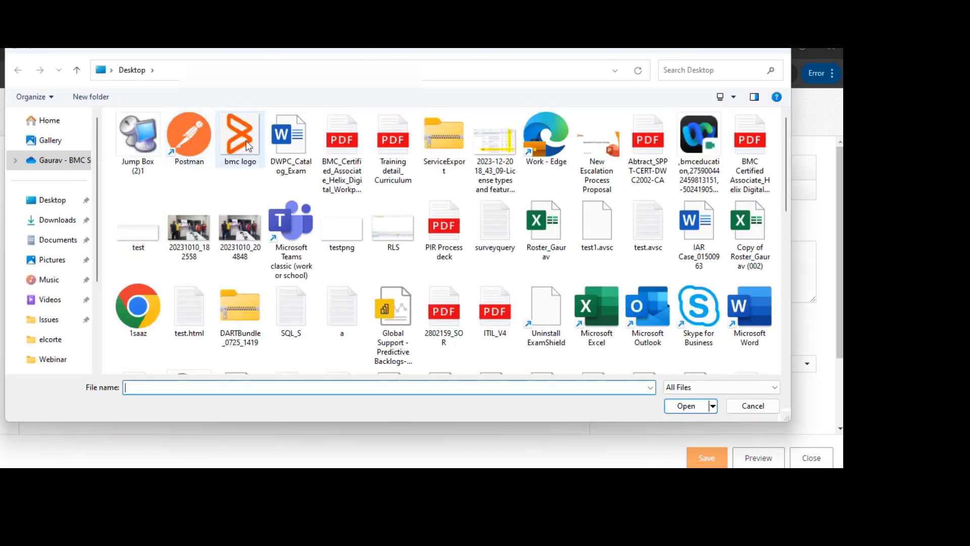
{"action": "double_click", "coordinate": [245, 141]}
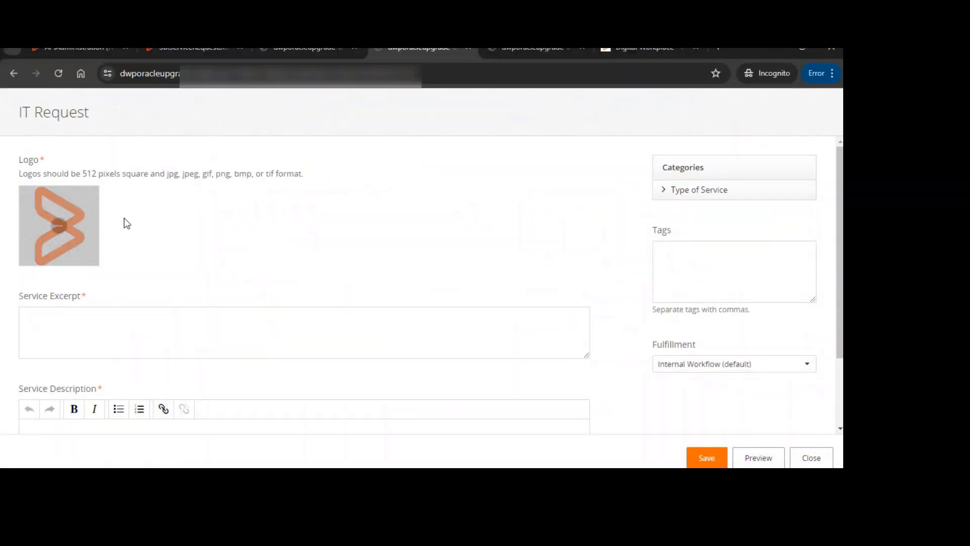
Enter "This is it request" as the service excerpt and add "request" as a tag
{"action": "left_click", "coordinate": [96, 335]}
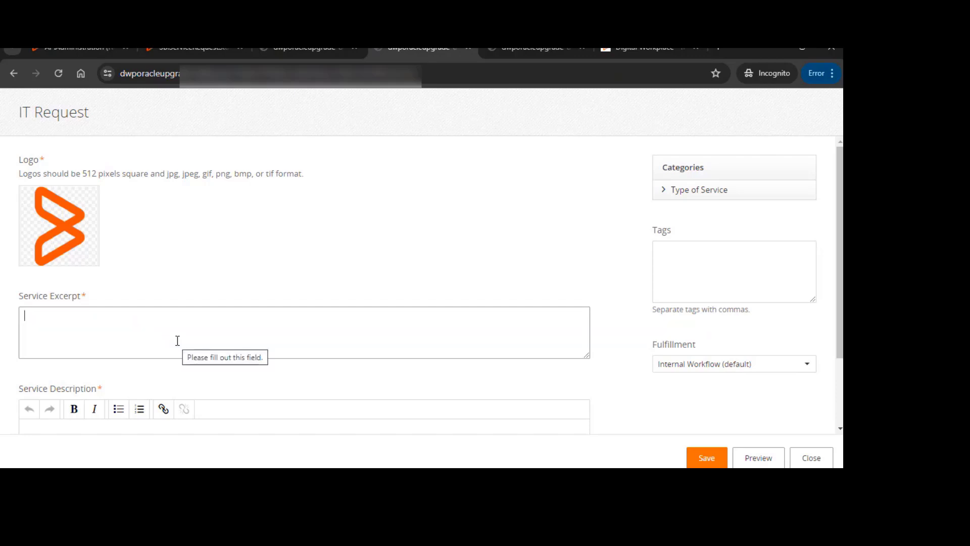
{"action": "type", "text": "This is it"}
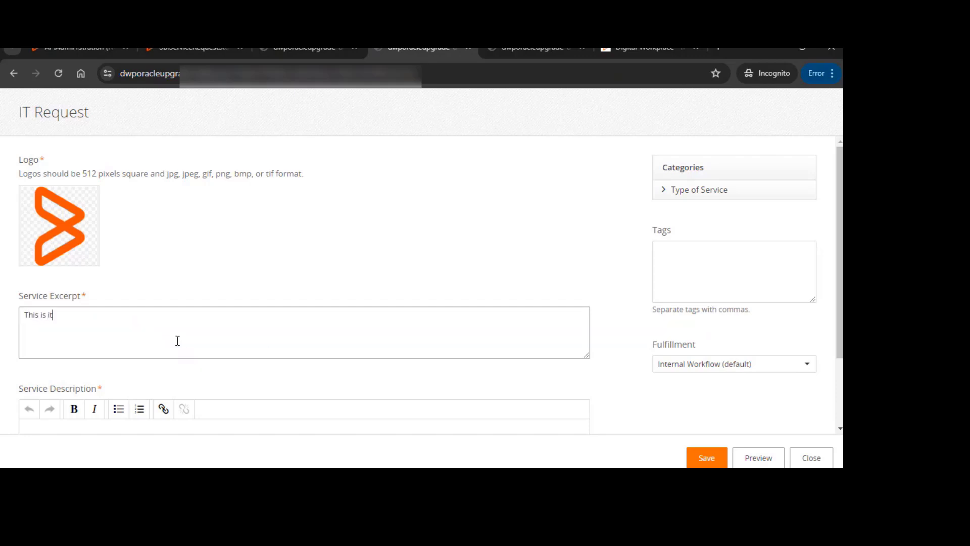
{"action": "type", "text": " request"}
{"action": "left_click", "coordinate": [701, 282]}
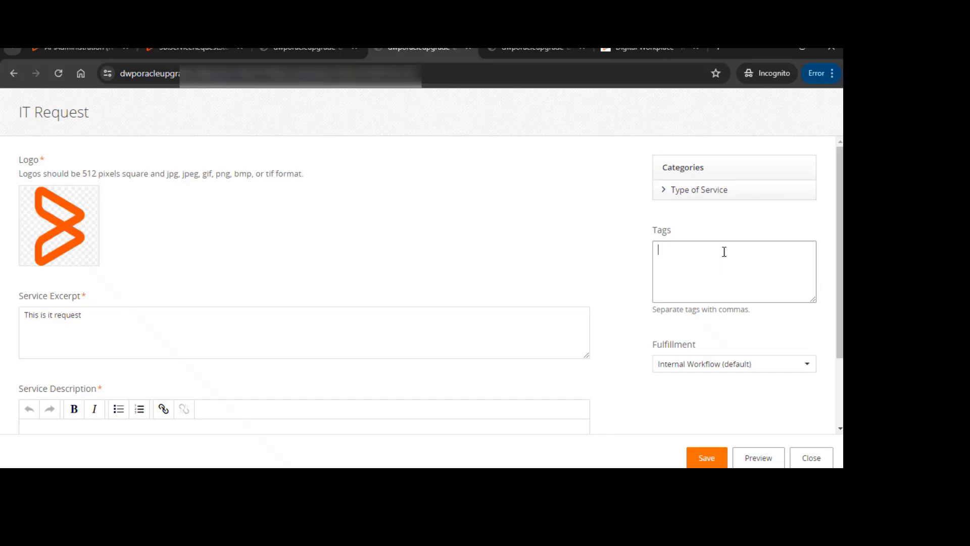
{"action": "type", "text": "request"}
Copy the excerpt text into the service description and append "for users" to it
{"action": "scroll", "coordinate": [197, 342], "scroll_direction": "down", "scroll_amount": 2}
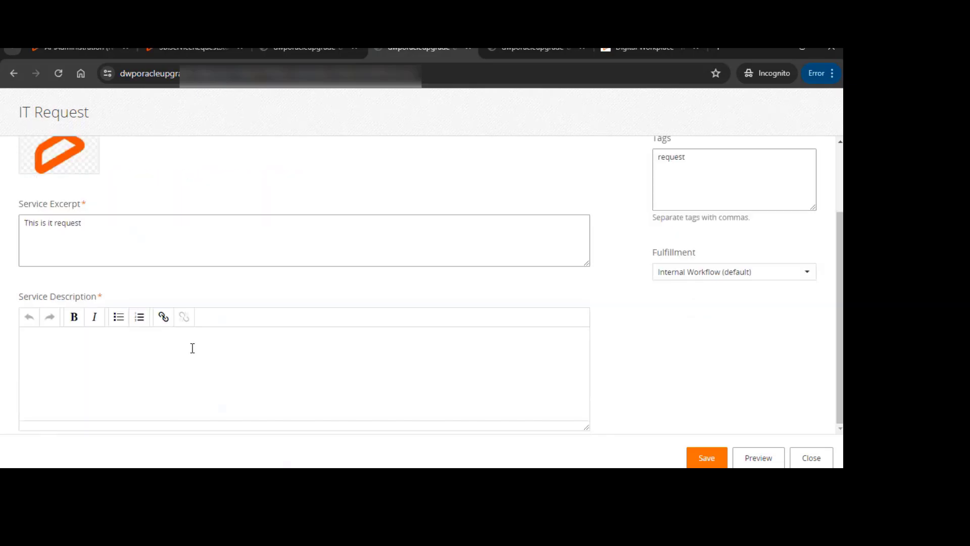
{"action": "left_click", "coordinate": [115, 366]}
{"action": "left_click", "coordinate": [122, 236]}
{"action": "key", "text": "ctrl+a"}
{"action": "key", "text": "ctrl+c"}
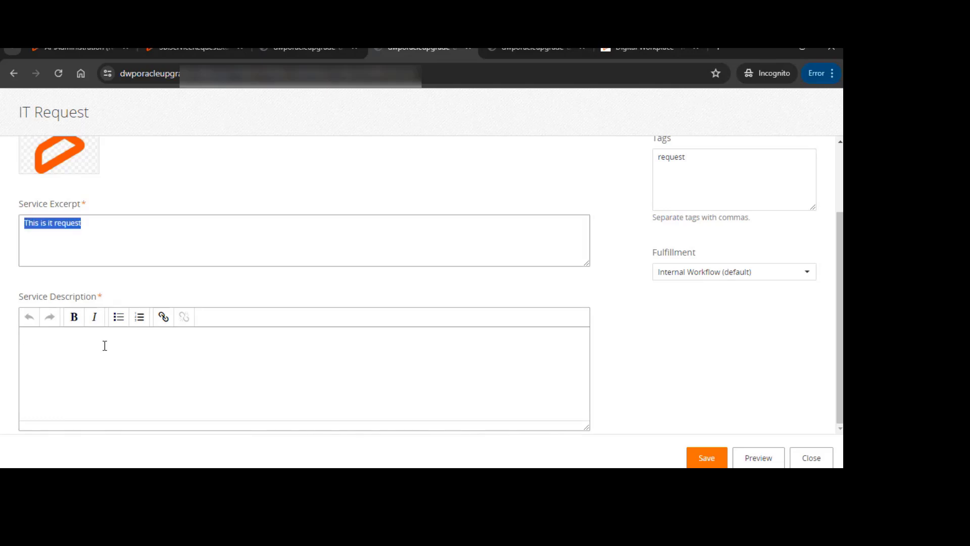
{"action": "left_click", "coordinate": [100, 359]}
{"action": "key", "text": "ctrl+v"}
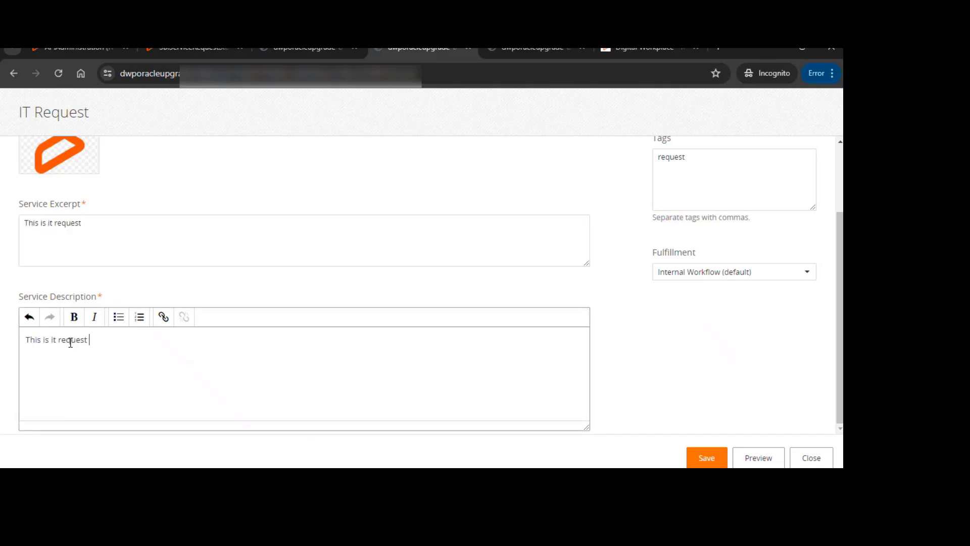
{"action": "type", "text": "for users"}
{"action": "scroll", "coordinate": [606, 298], "scroll_direction": "up", "scroll_amount": 2}
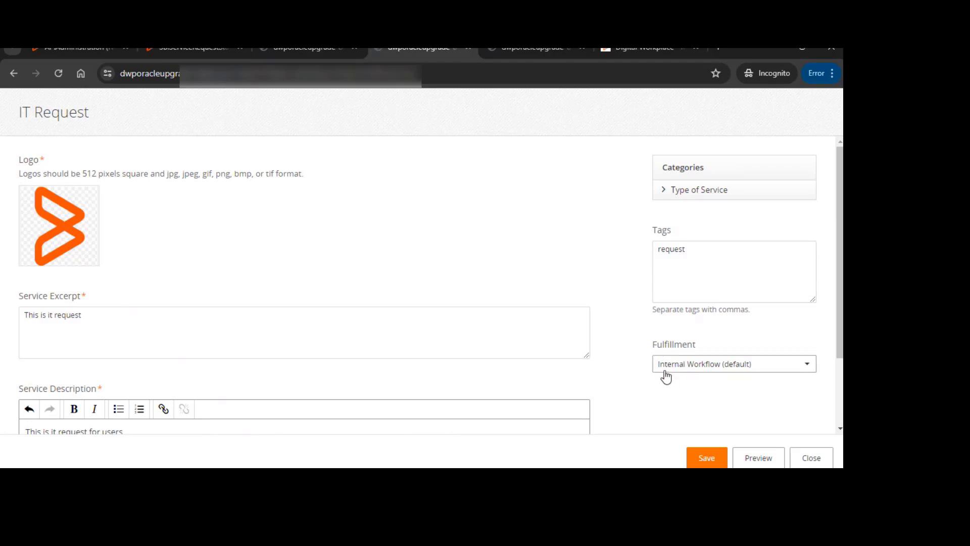
Review the fulfillment options and save the IT Request catalog profile
{"action": "left_click", "coordinate": [776, 366]}
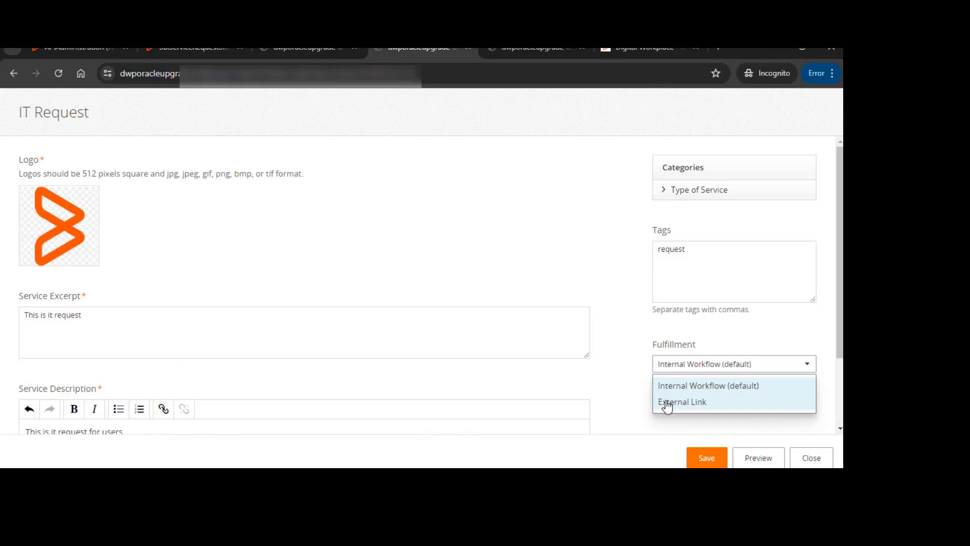
{"action": "left_click", "coordinate": [638, 355]}
{"action": "scroll", "coordinate": [641, 339], "scroll_direction": "down", "scroll_amount": 2}
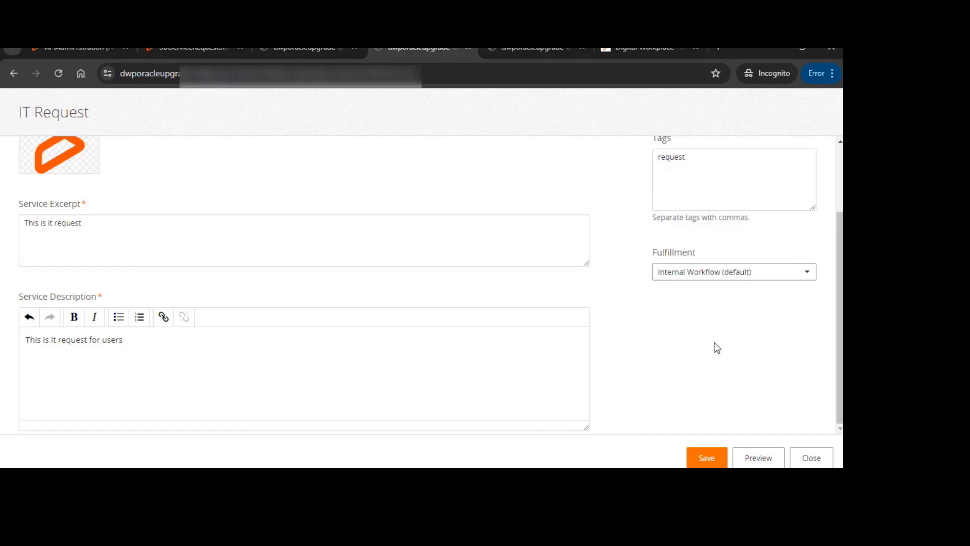
{"action": "left_click", "coordinate": [707, 459]}
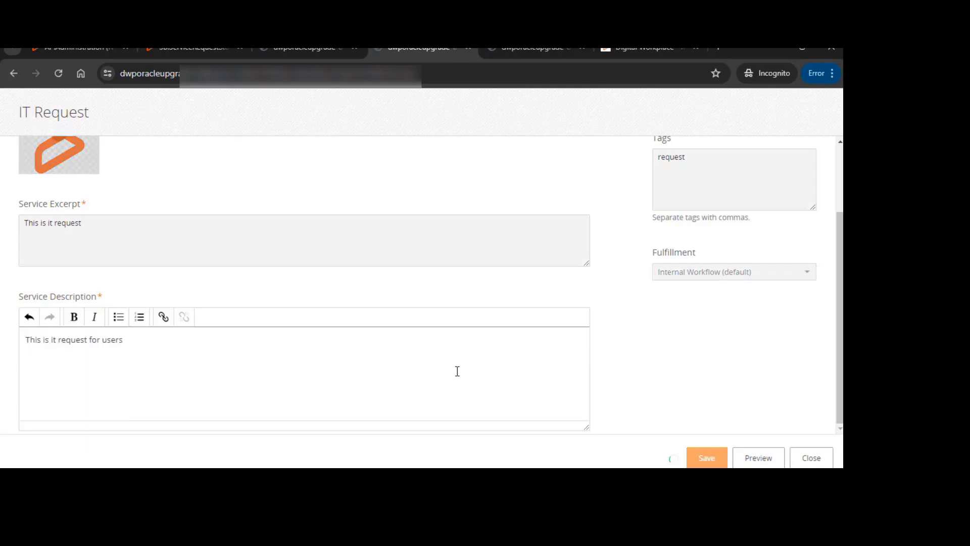
{"action": "scroll", "coordinate": [727, 330], "scroll_direction": "down", "scroll_amount": 2}
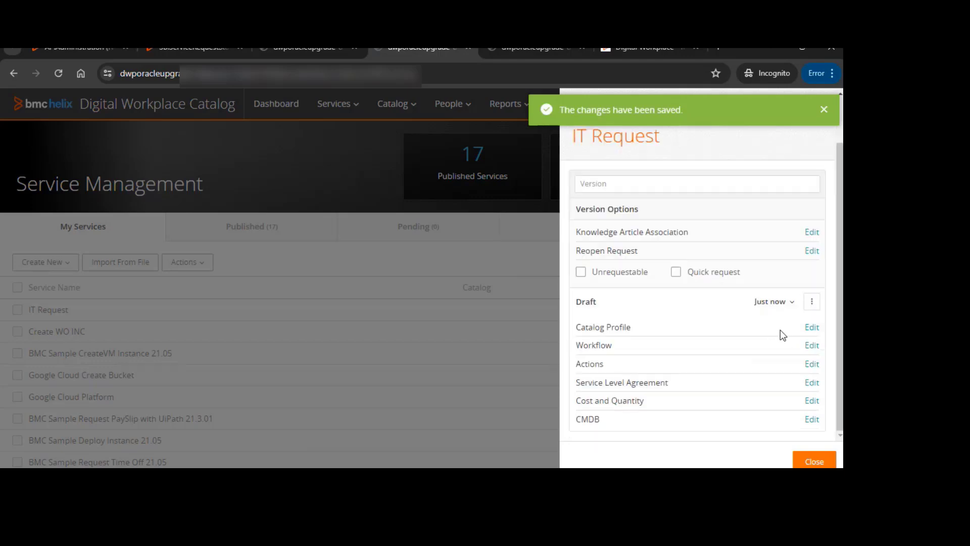
{"action": "left_click", "coordinate": [812, 345]}
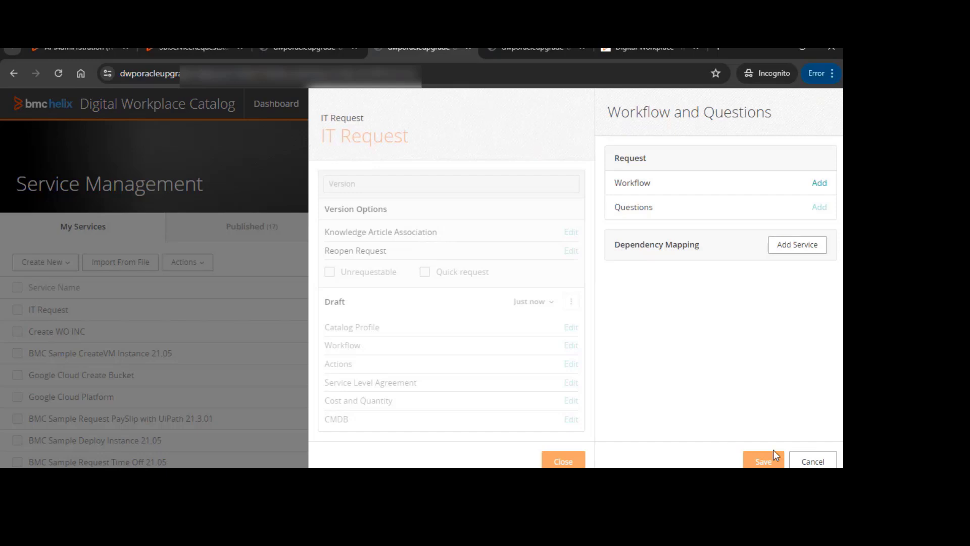
{"action": "left_click", "coordinate": [811, 461]}
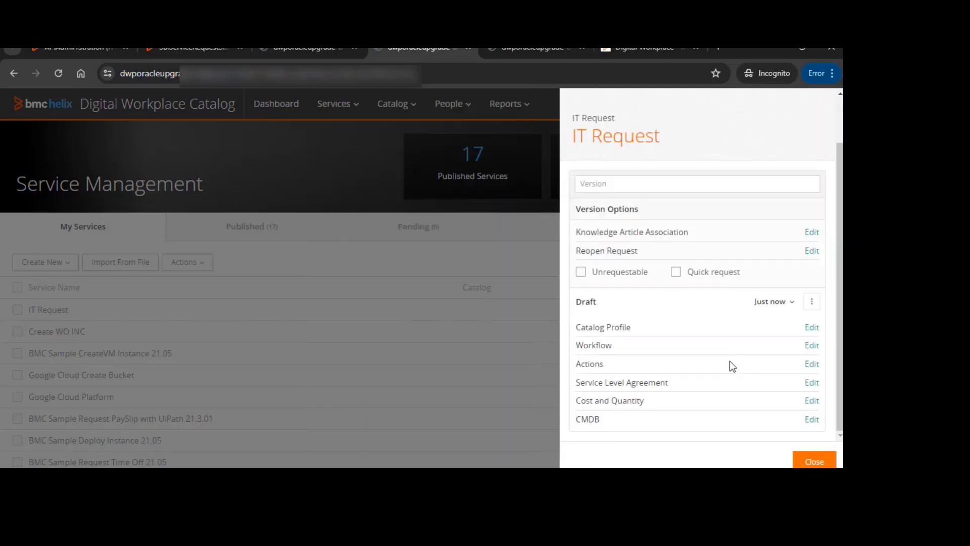
Add a request workflow to the service by creating a new workflow named Test Workflow1 from the workflow library
{"action": "left_click", "coordinate": [812, 346]}
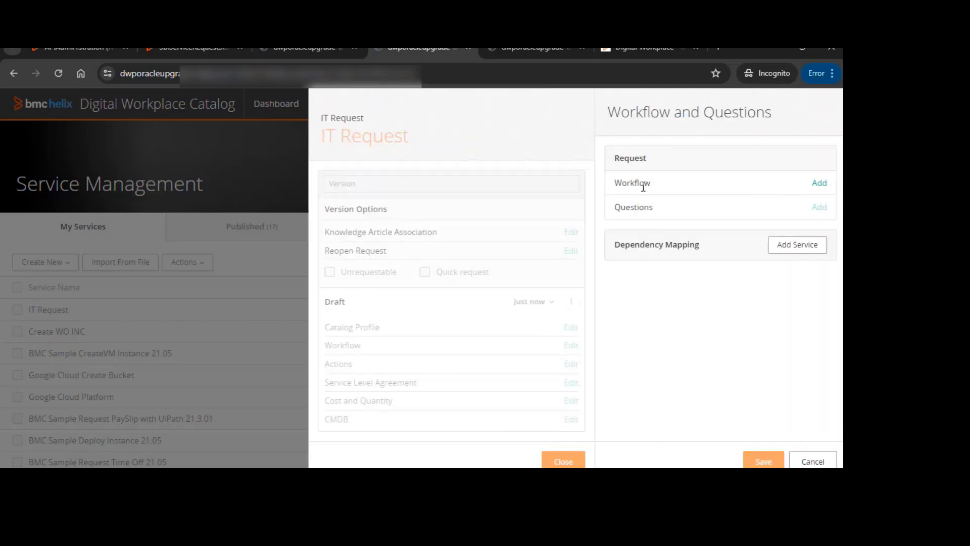
{"action": "left_click", "coordinate": [819, 183]}
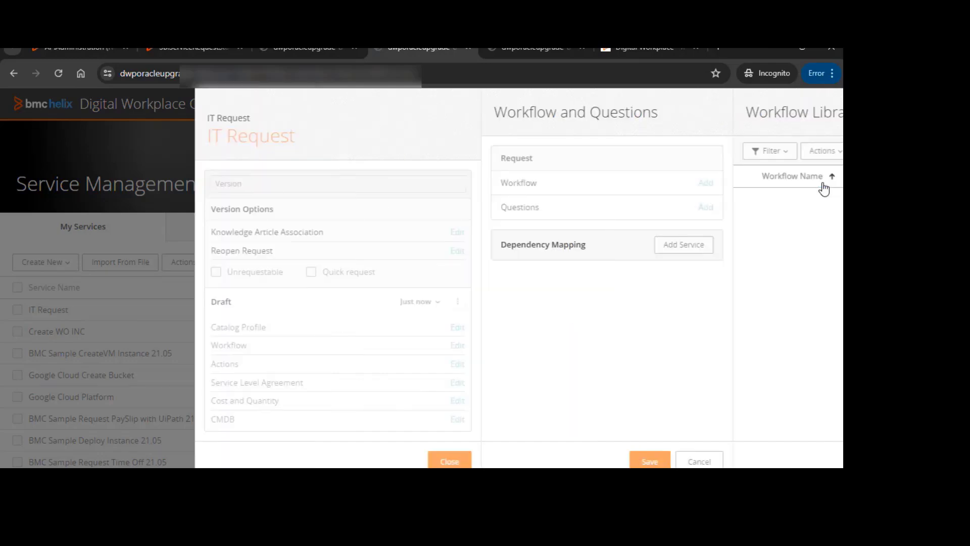
{"action": "left_click", "coordinate": [621, 155]}
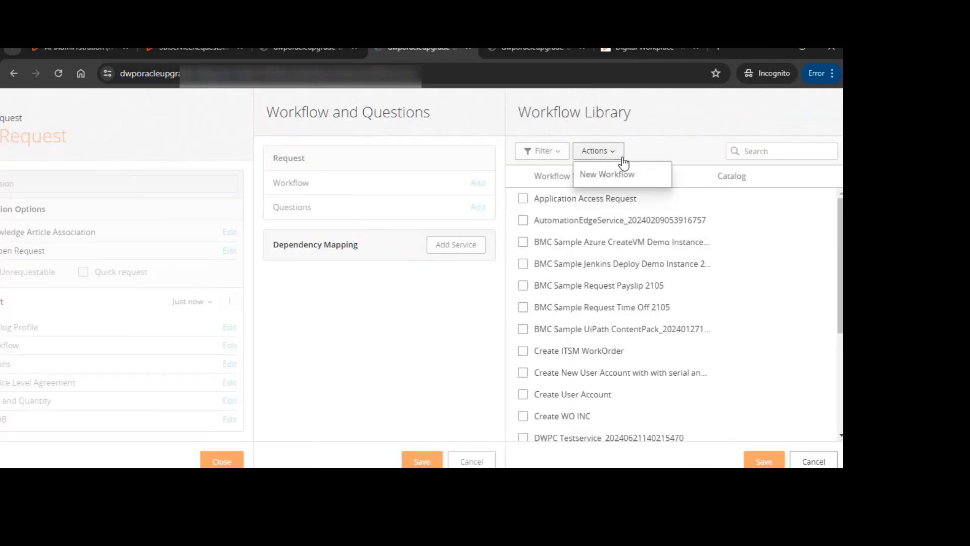
{"action": "left_click", "coordinate": [613, 175]}
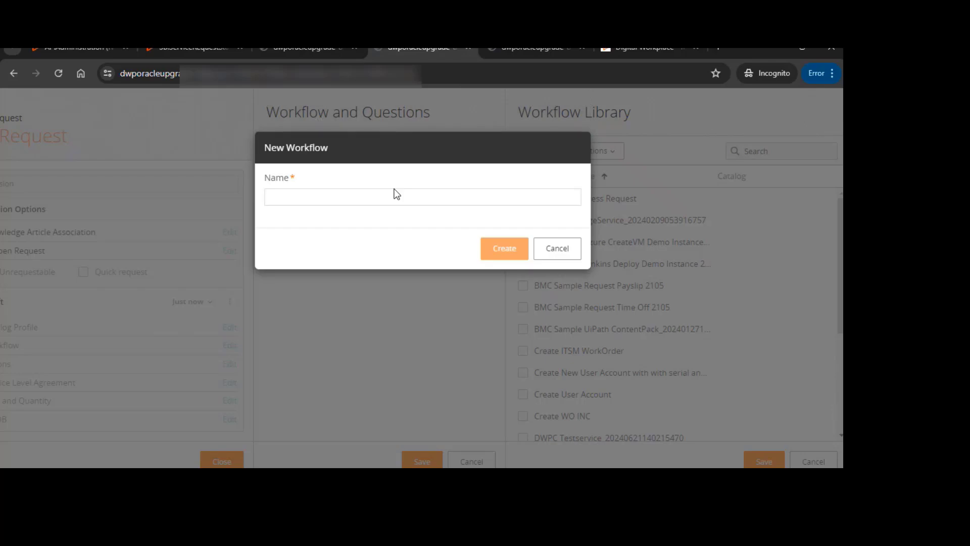
{"action": "left_click", "coordinate": [310, 196]}
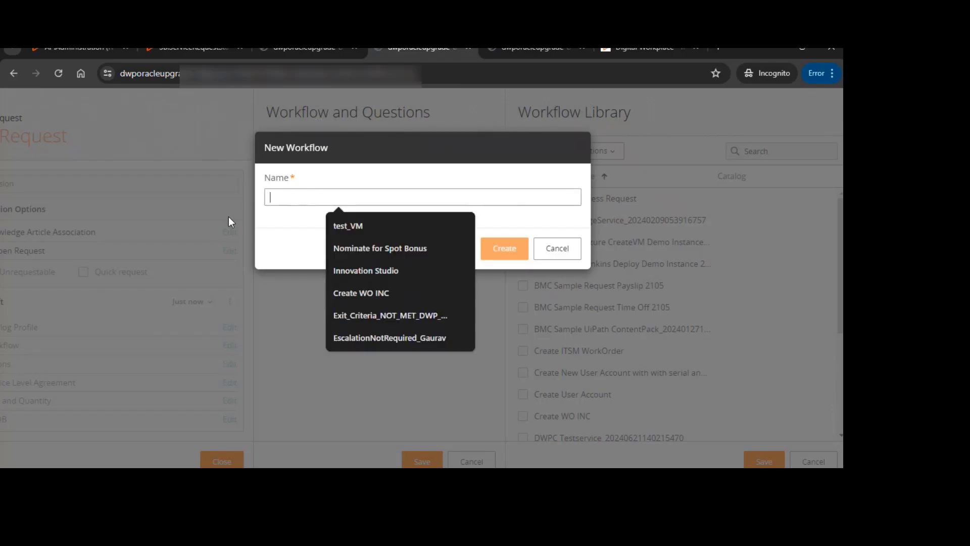
{"action": "type", "text": "Test W"}
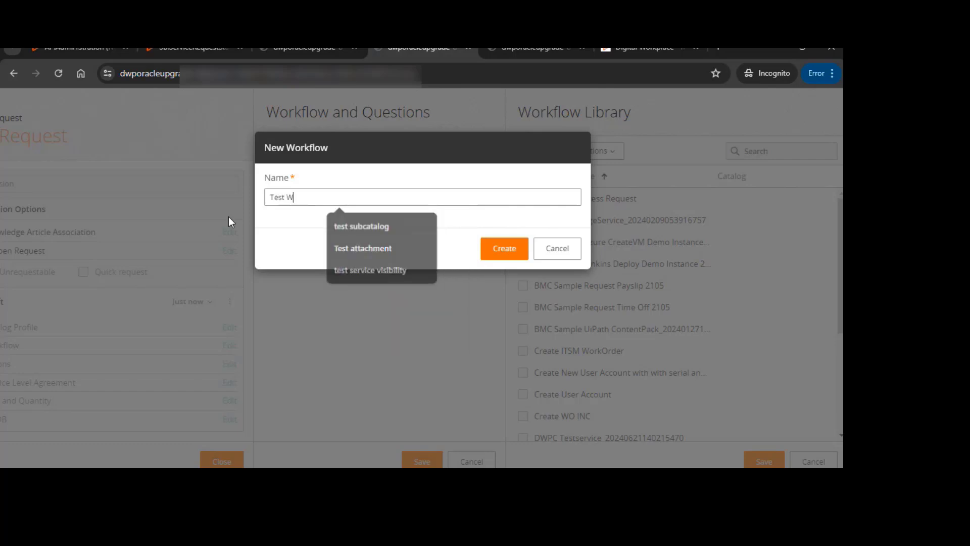
{"action": "type", "text": "orkflow1"}
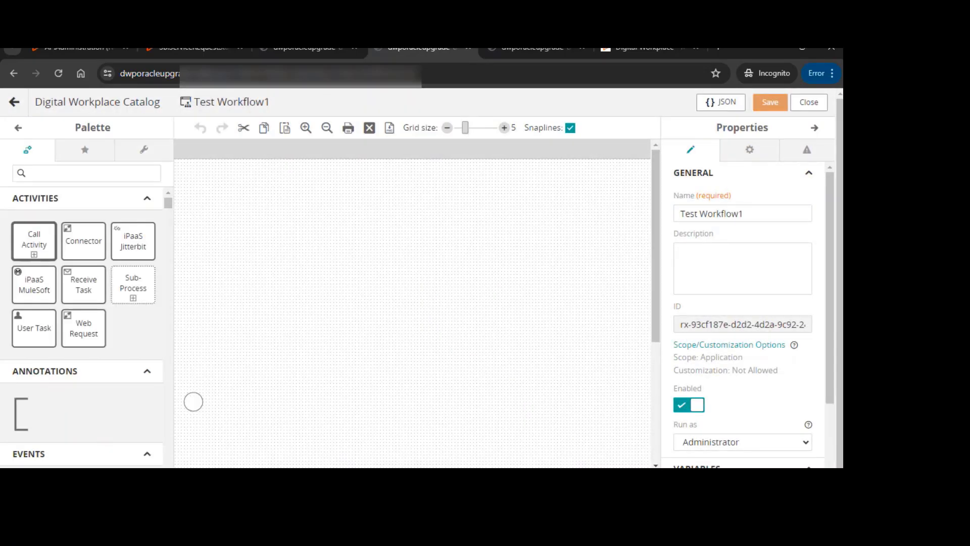
Reposition the start event slightly right on the Test Workflow1 canvas
{"action": "left_click", "coordinate": [326, 128]}
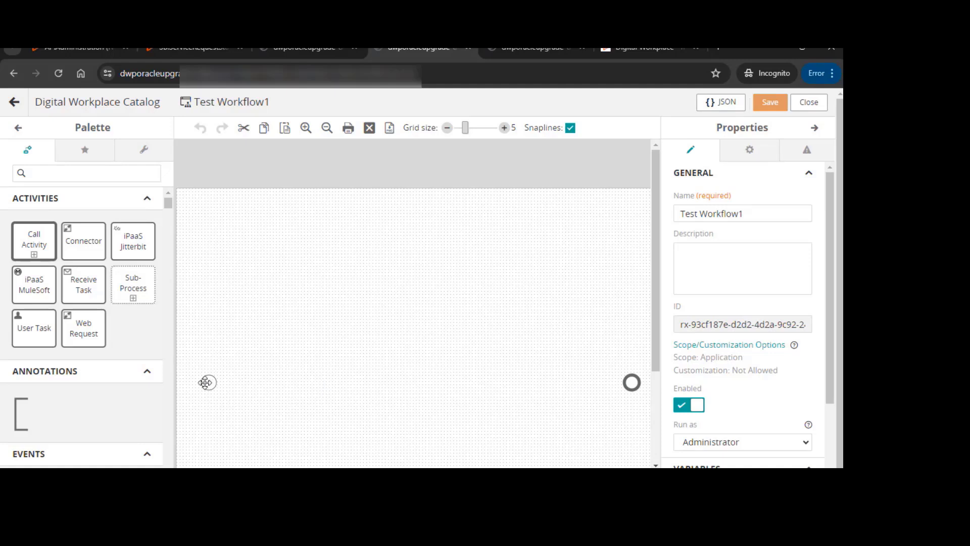
{"action": "left_click_drag", "start_coordinate": [207, 381], "coordinate": [271, 383]}
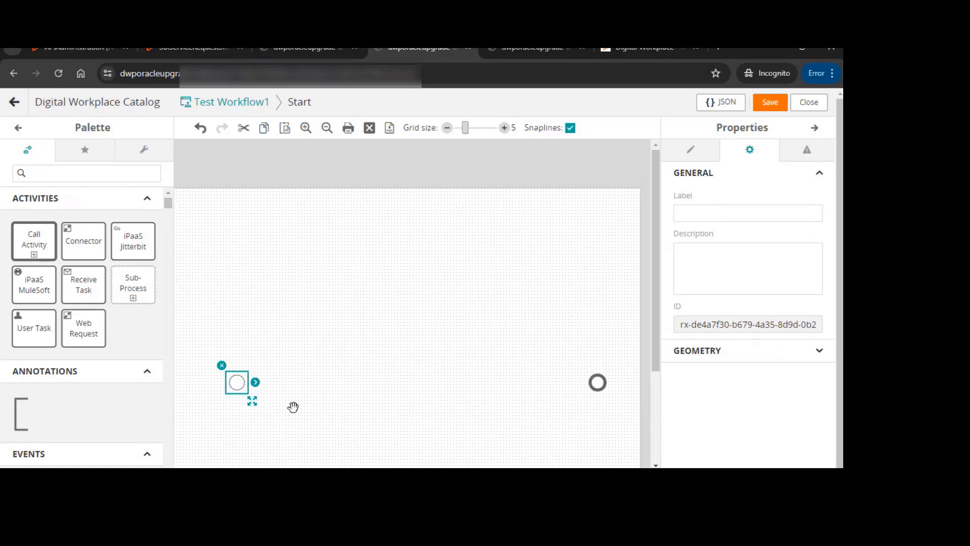
{"action": "left_click", "coordinate": [336, 359]}
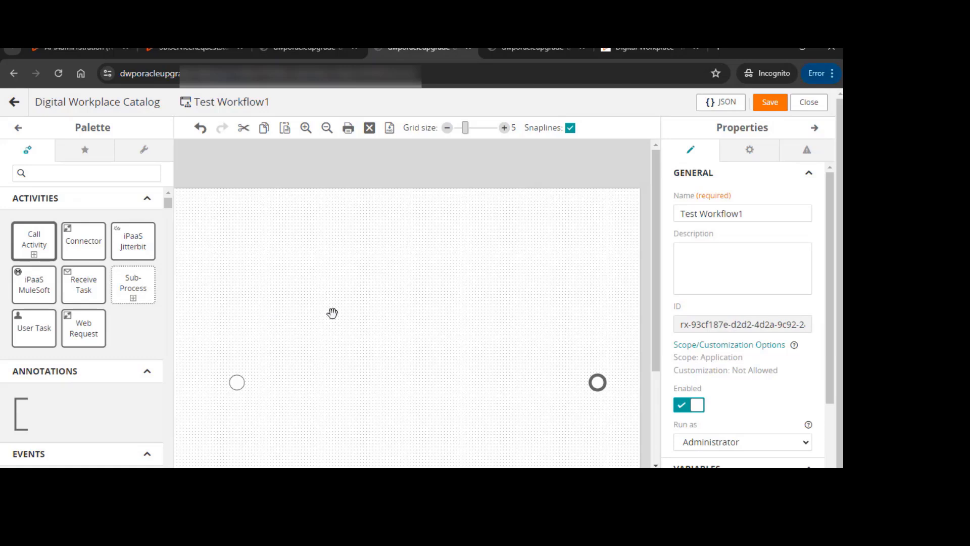
{"action": "scroll", "coordinate": [362, 302], "scroll_direction": "down", "scroll_amount": 1}
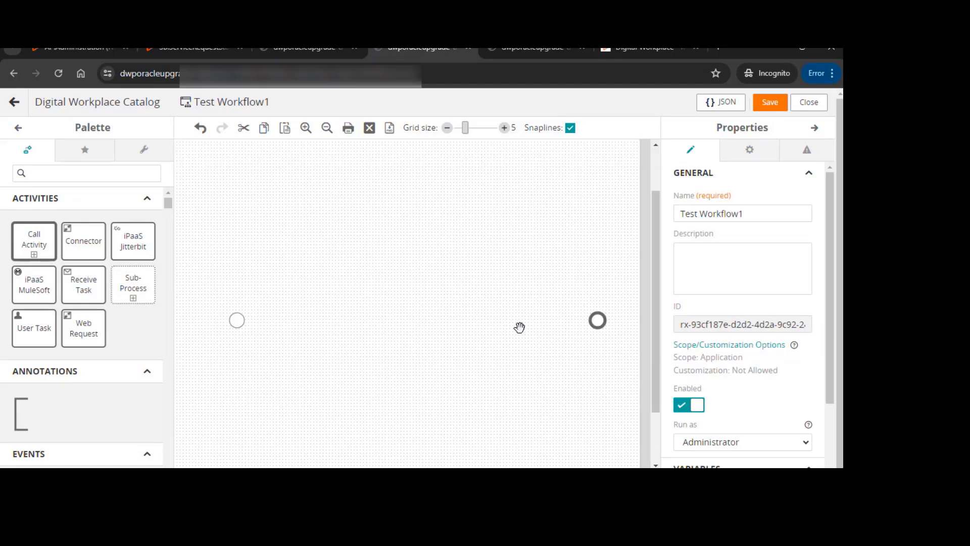
{"action": "scroll", "coordinate": [735, 324], "scroll_direction": "down", "scroll_amount": 2}
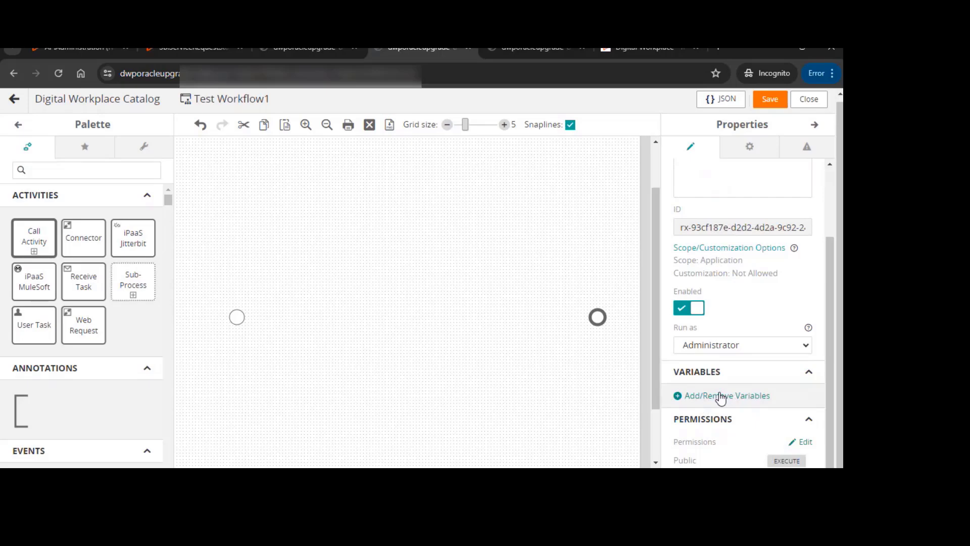
Open the workflow's variables and add a new input variable named SB Context
{"action": "left_click", "coordinate": [721, 397]}
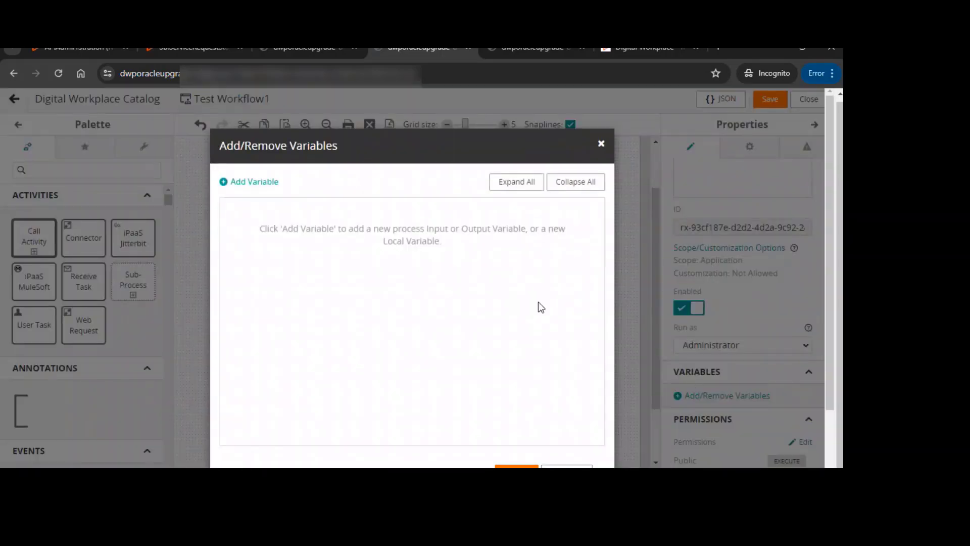
{"action": "left_click", "coordinate": [567, 472]}
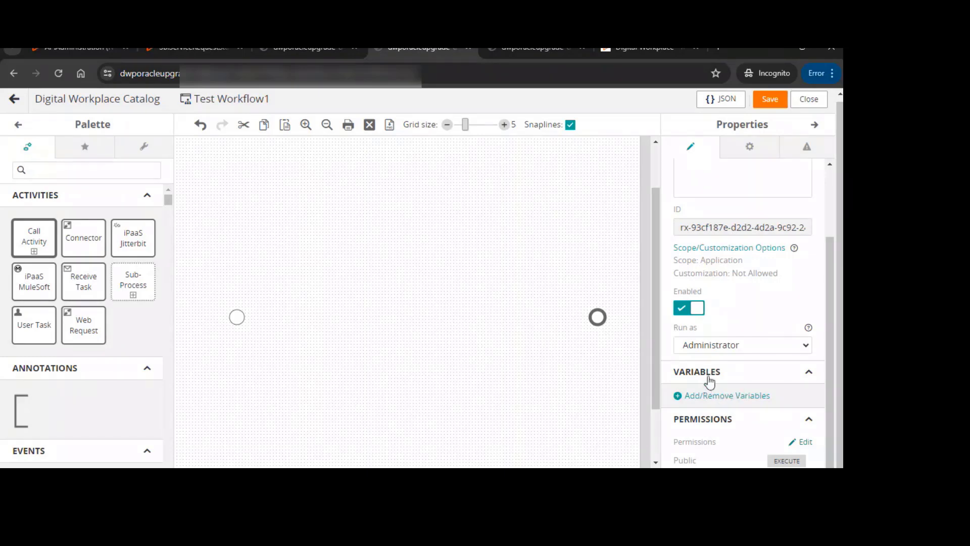
{"action": "left_click", "coordinate": [716, 398]}
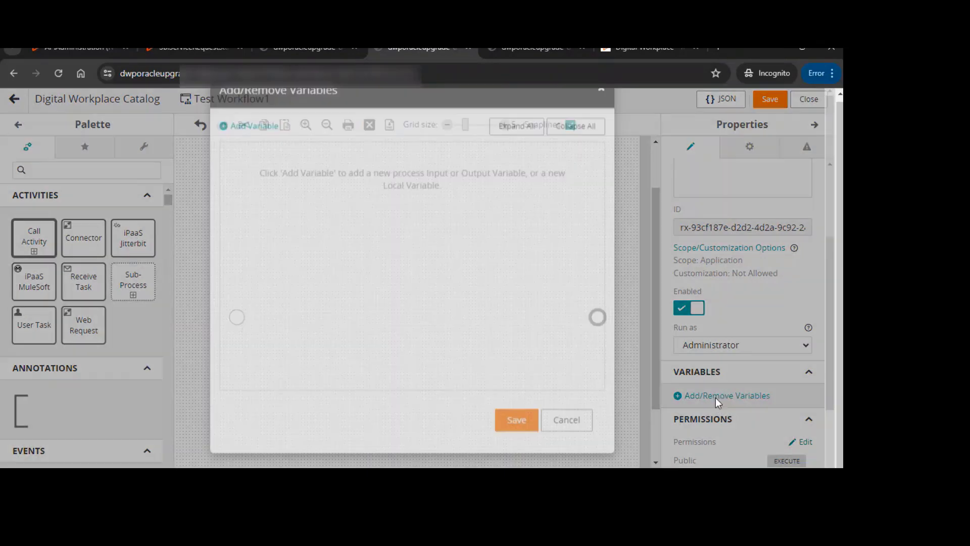
{"action": "left_click", "coordinate": [264, 190]}
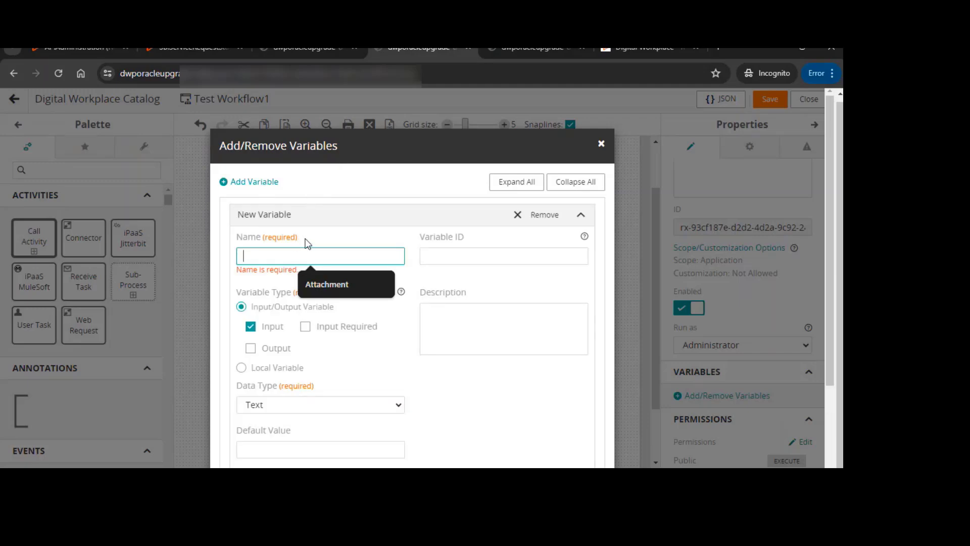
{"action": "type", "text": "S"}
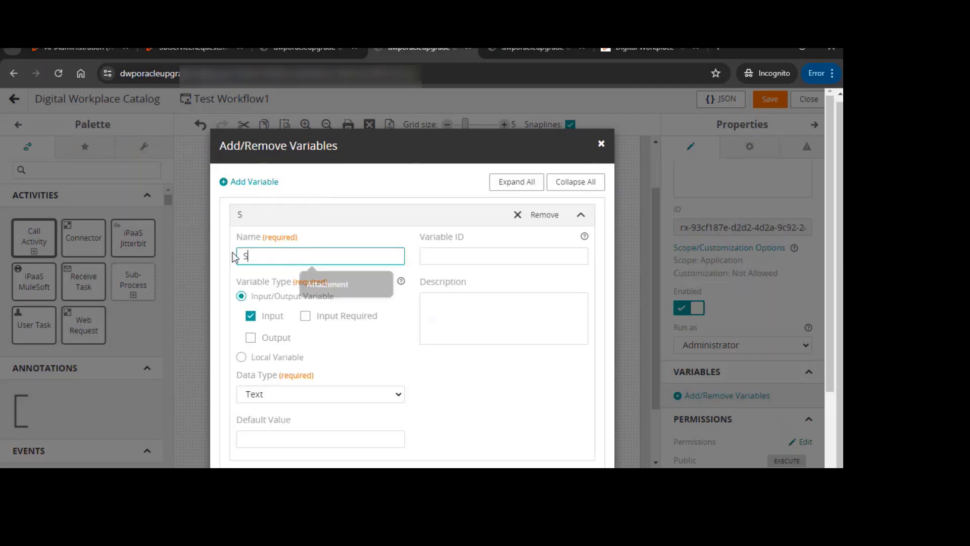
{"action": "type", "text": "B Context"}
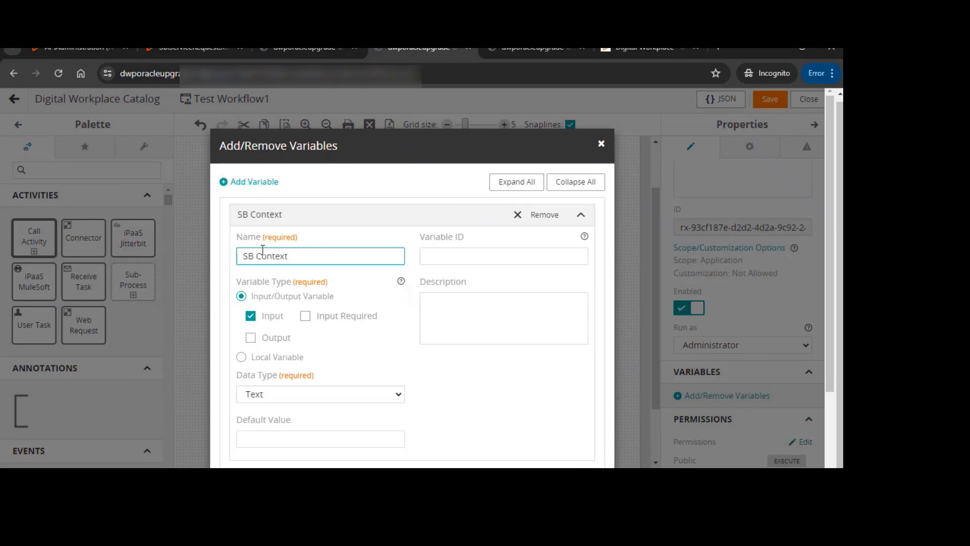
Set the SB Context variable's data type to Service Broker Context
{"action": "scroll", "coordinate": [271, 269], "scroll_direction": "down", "scroll_amount": 2}
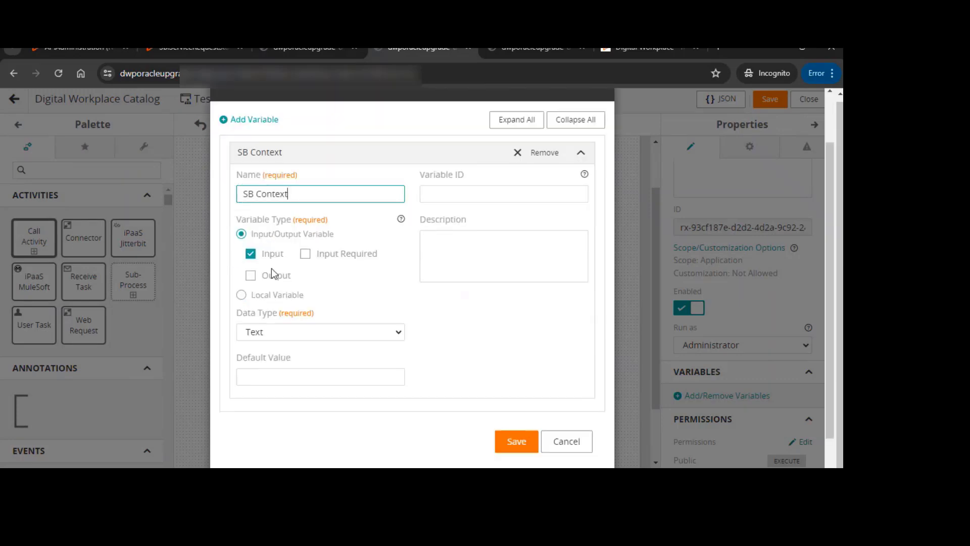
{"action": "scroll", "coordinate": [277, 280], "scroll_direction": "down", "scroll_amount": 1}
{"action": "left_click", "coordinate": [262, 292]}
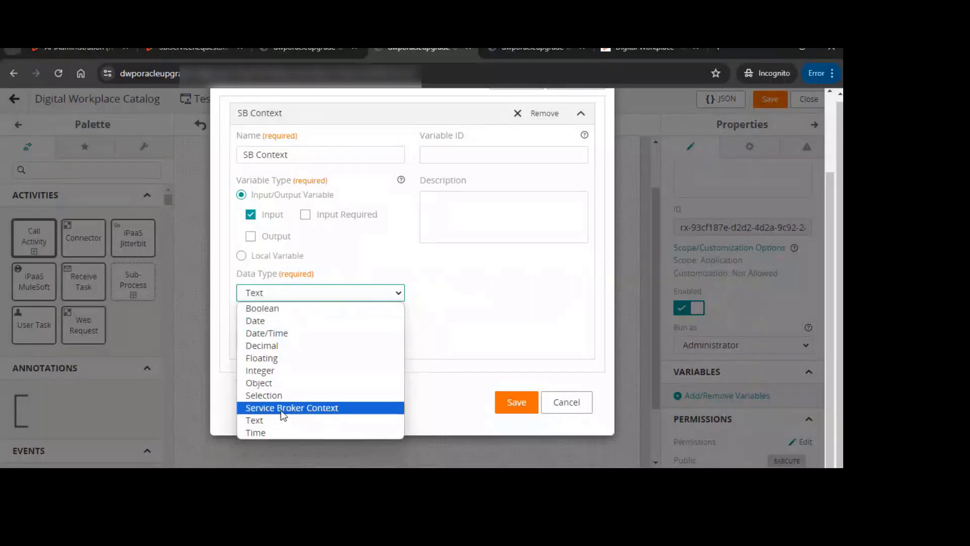
{"action": "left_click", "coordinate": [333, 409]}
{"action": "scroll", "coordinate": [481, 331], "scroll_direction": "up", "scroll_amount": 2}
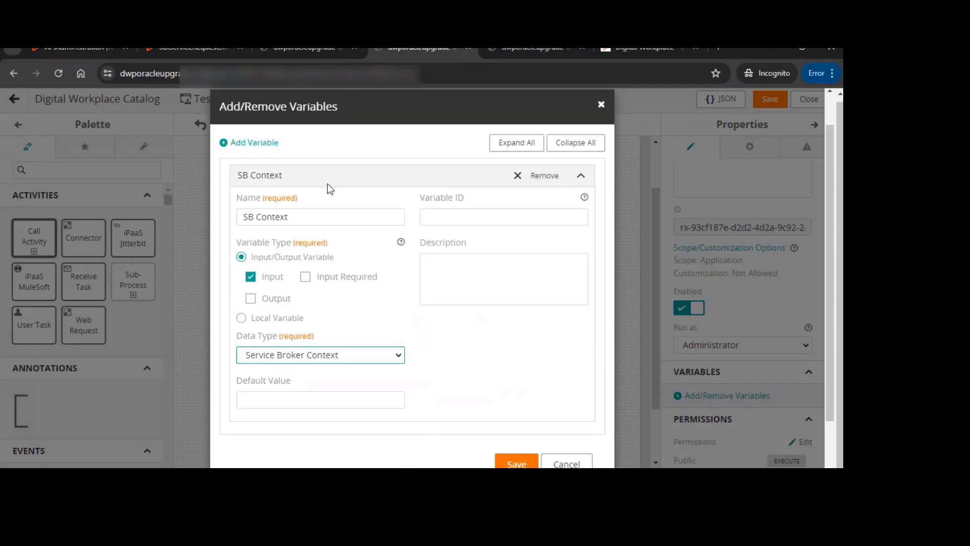
Add a second input variable named New Laptop with the Text data type
{"action": "left_click", "coordinate": [255, 143]}
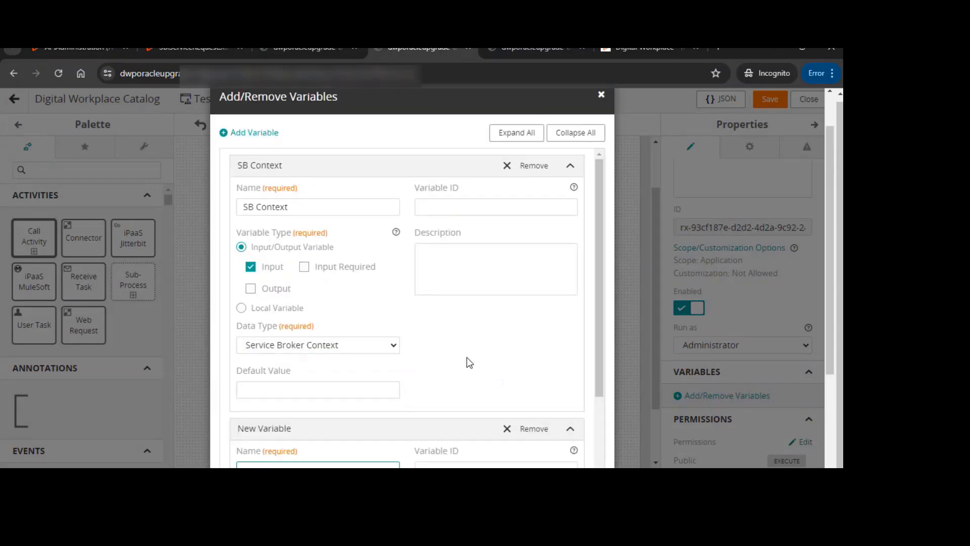
{"action": "scroll", "coordinate": [466, 362], "scroll_direction": "down", "scroll_amount": 1}
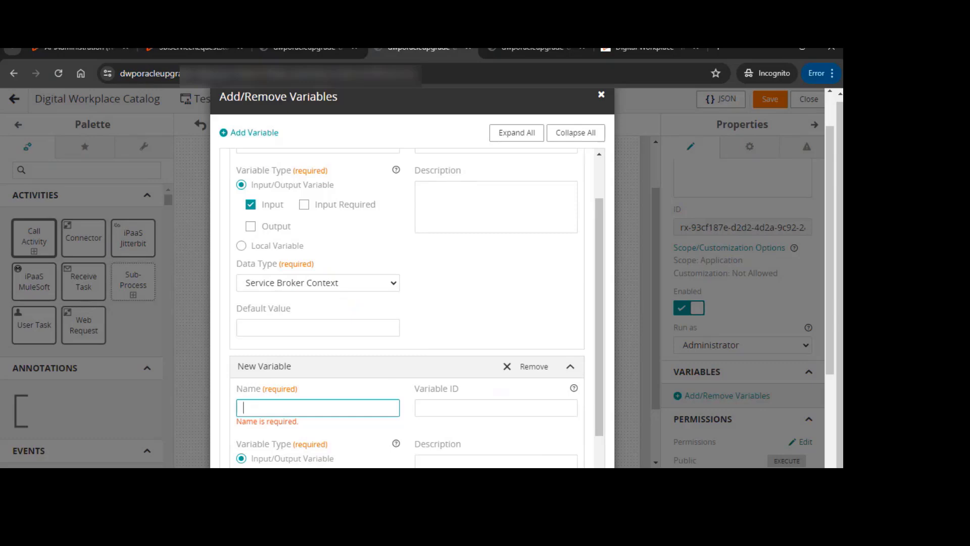
{"action": "key", "text": "alt+Tab"}
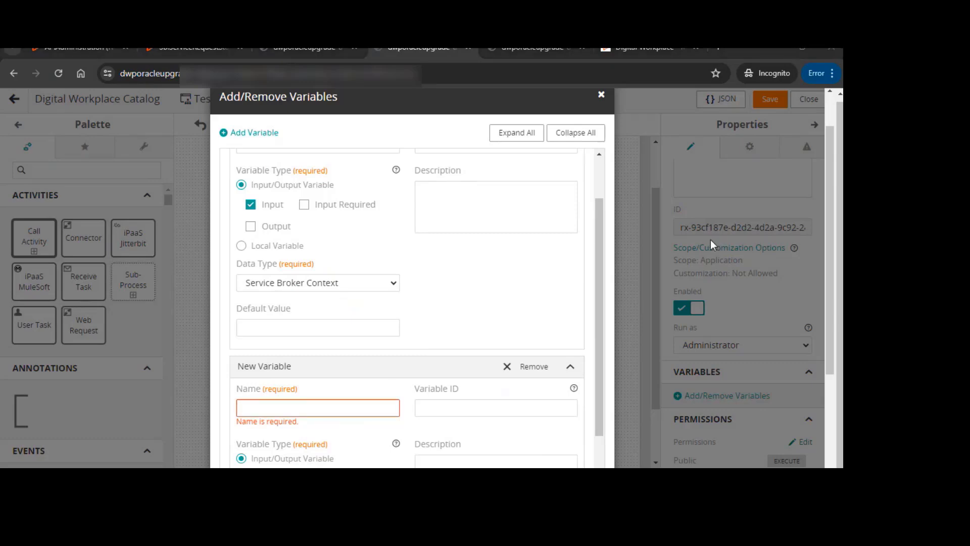
{"action": "left_click", "coordinate": [340, 402]}
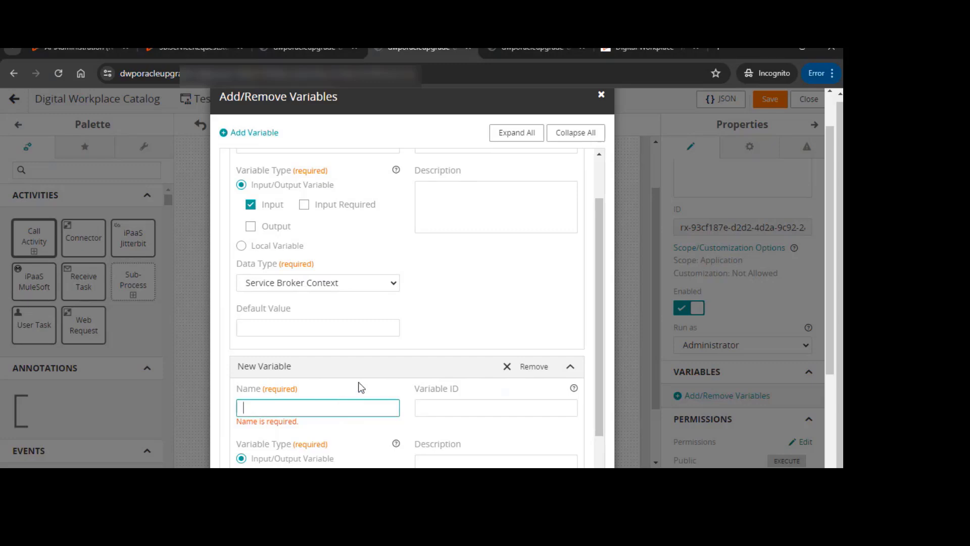
{"action": "type", "text": "New Laptop"}
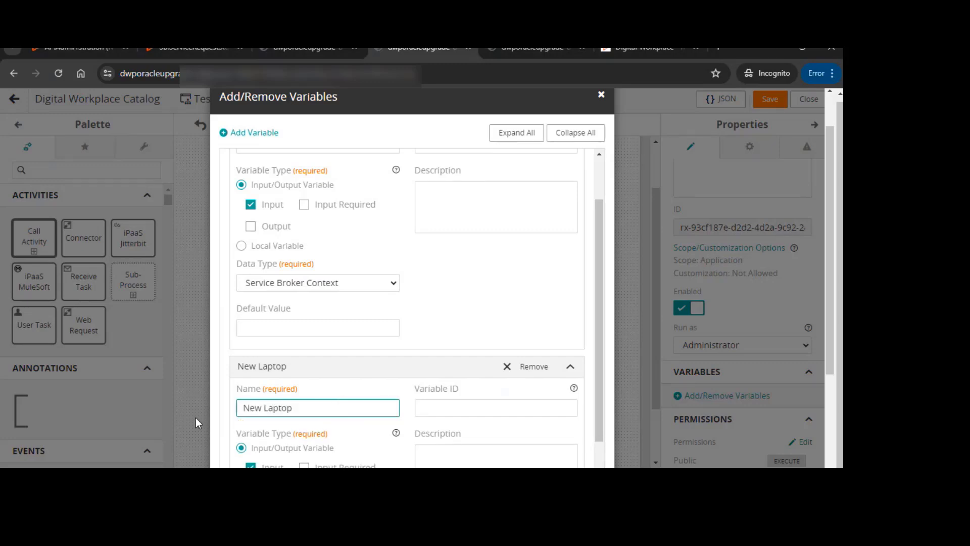
Add a third input variable named Laptop Size with the Text data type
{"action": "scroll", "coordinate": [329, 404], "scroll_direction": "down", "scroll_amount": 1}
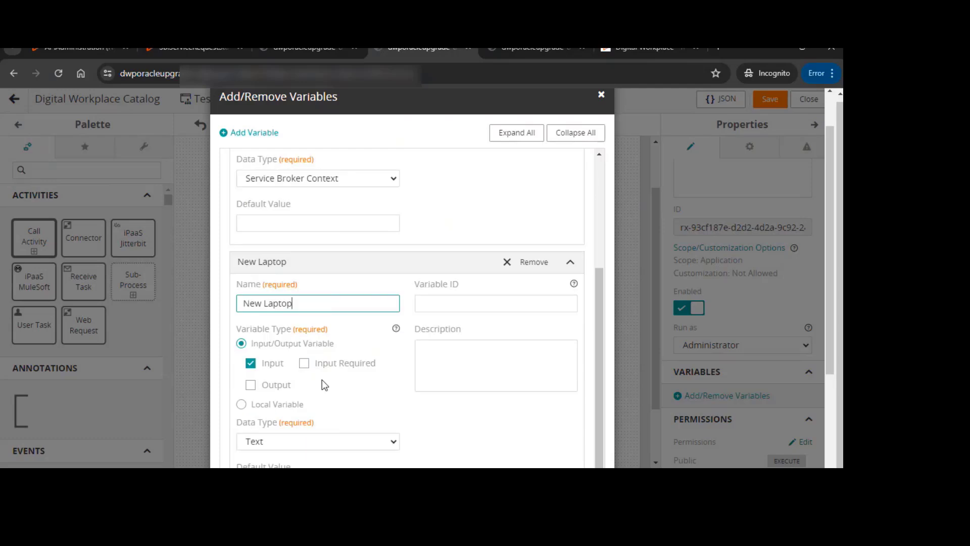
{"action": "scroll", "coordinate": [276, 216], "scroll_direction": "up", "scroll_amount": 2}
{"action": "left_click", "coordinate": [255, 183]}
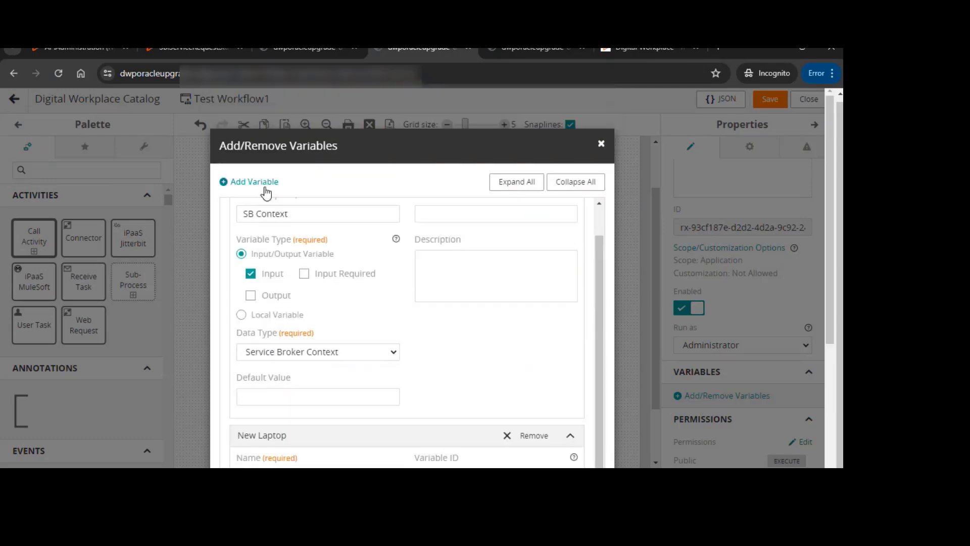
{"action": "scroll", "coordinate": [266, 337], "scroll_direction": "down", "scroll_amount": 1}
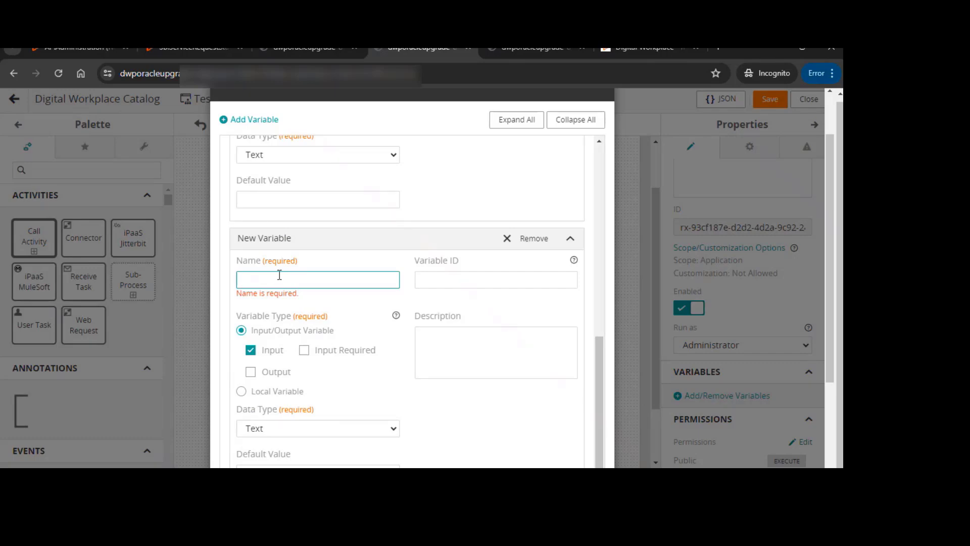
{"action": "type", "text": "Laptop Size"}
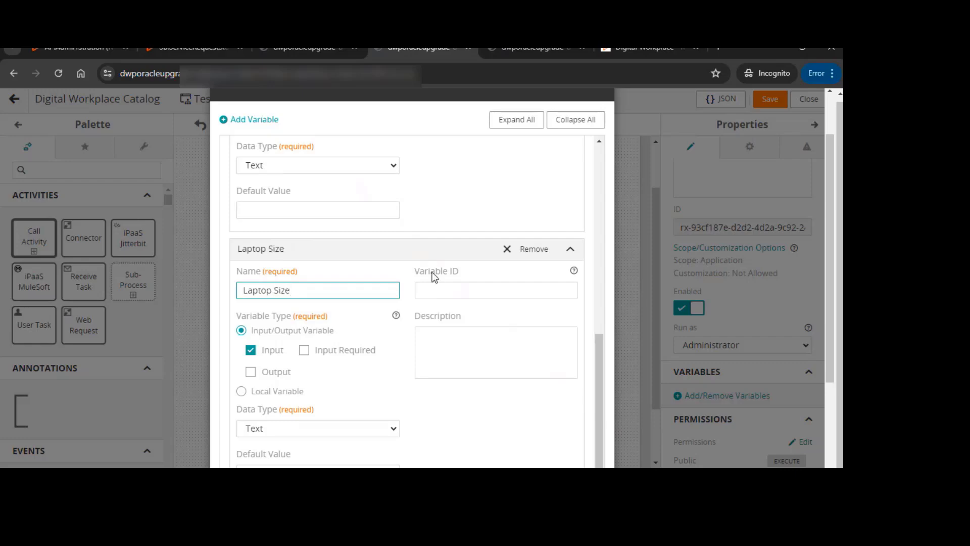
{"action": "scroll", "coordinate": [435, 277], "scroll_direction": "down", "scroll_amount": 2}
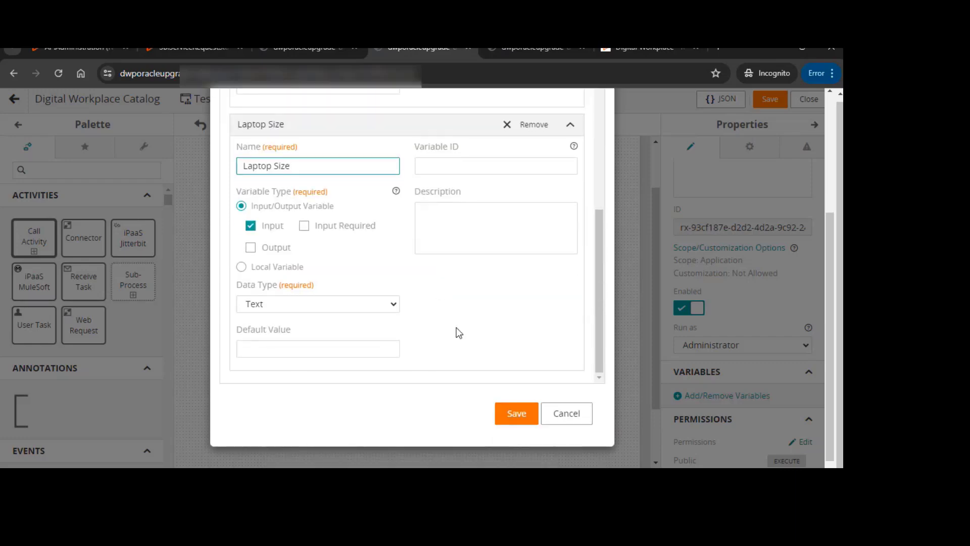
{"action": "scroll", "coordinate": [463, 268], "scroll_direction": "up", "scroll_amount": 3}
{"action": "scroll", "coordinate": [480, 304], "scroll_direction": "down", "scroll_amount": 3}
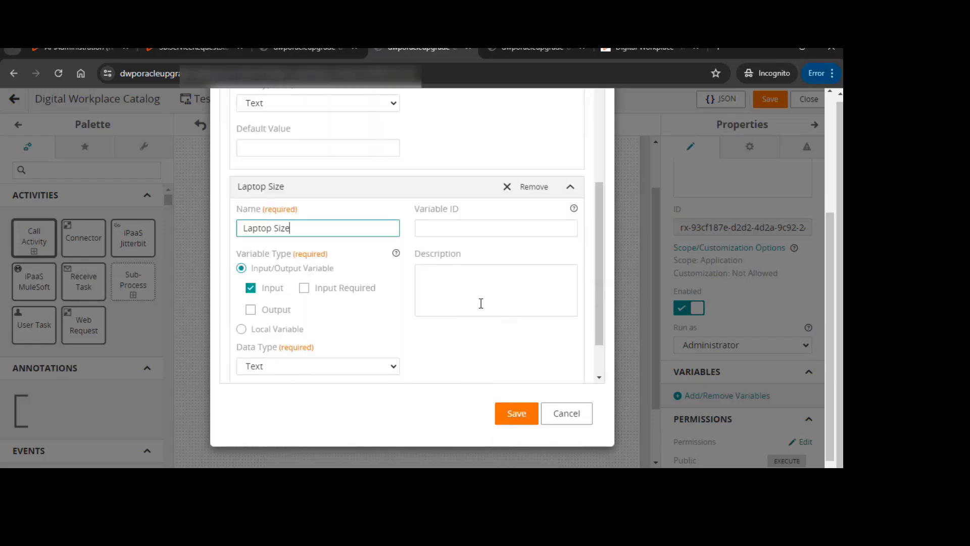
{"action": "left_click", "coordinate": [516, 416]}
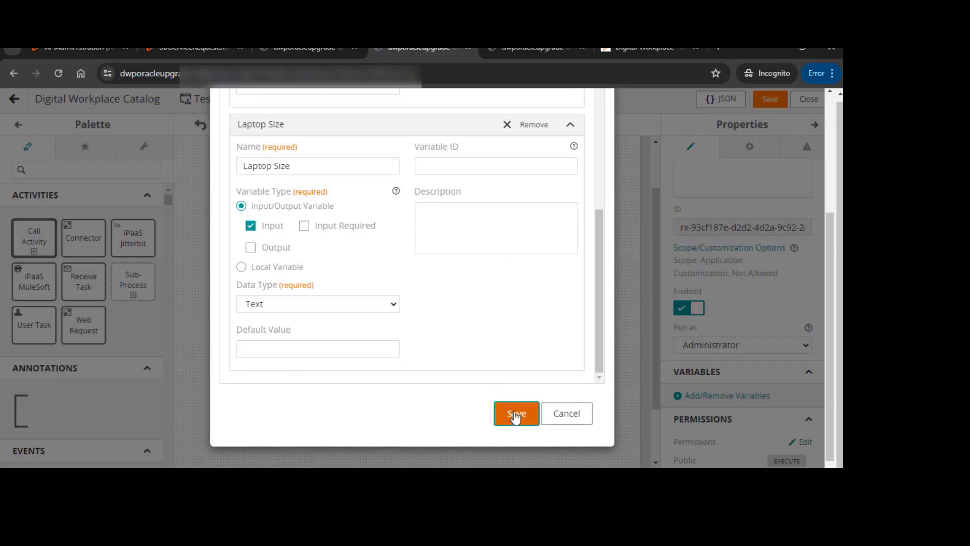
{"action": "scroll", "coordinate": [329, 203], "scroll_direction": "up", "scroll_amount": 4}
{"action": "left_click", "coordinate": [303, 152]}
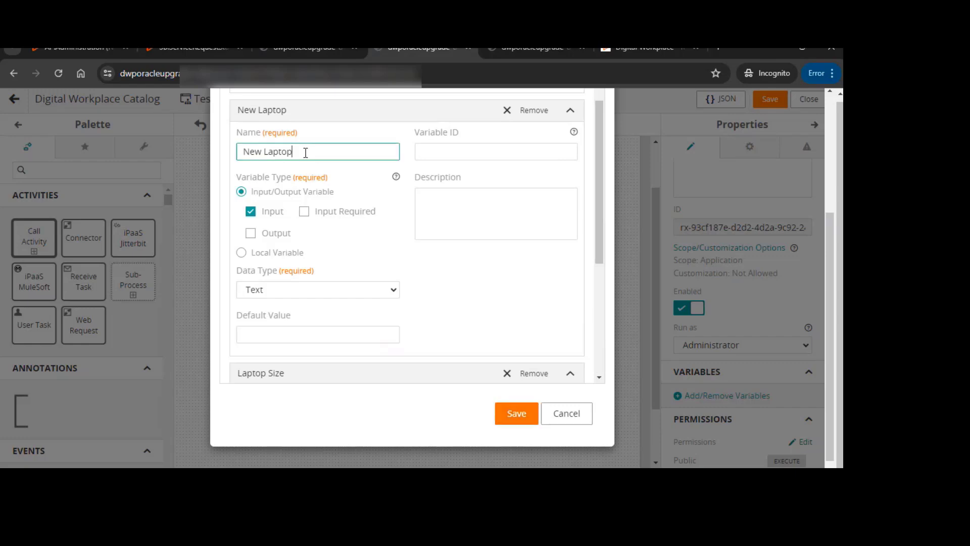
{"action": "left_click_drag", "start_coordinate": [303, 152], "coordinate": [215, 151]}
{"action": "scroll", "coordinate": [288, 152], "scroll_direction": "up", "scroll_amount": 6}
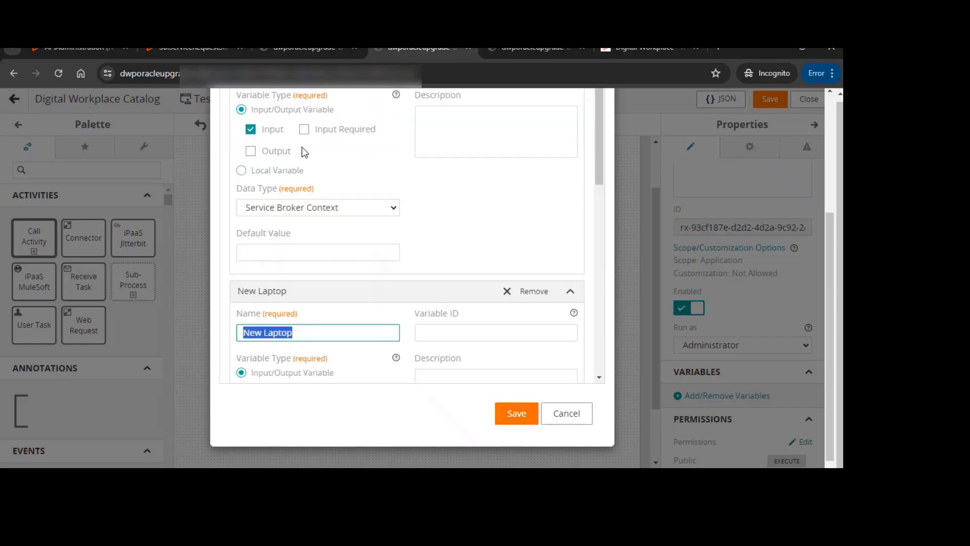
Add a fourth input variable named Description with the Text data type and save the variables
{"action": "left_click", "coordinate": [266, 120]}
{"action": "scroll", "coordinate": [431, 324], "scroll_direction": "down", "scroll_amount": 3}
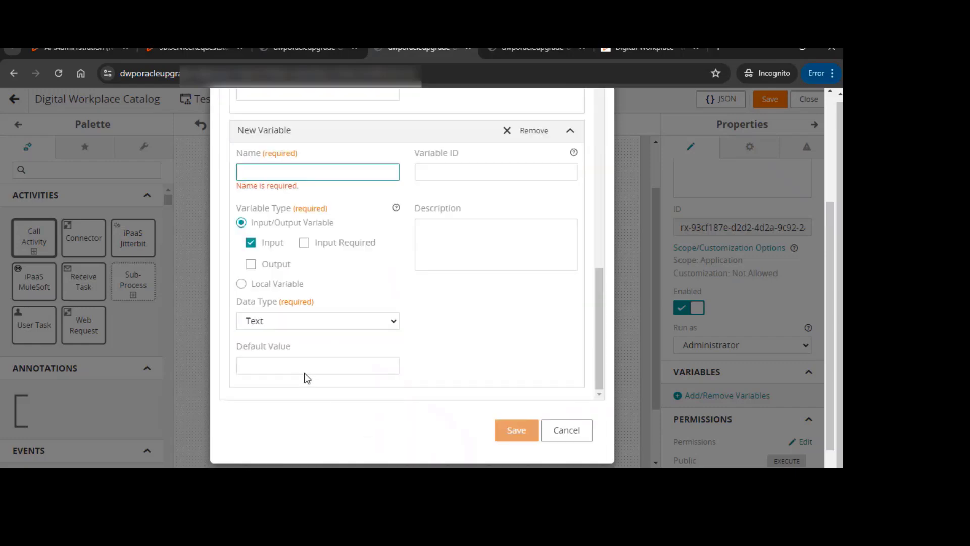
{"action": "type", "text": "Des"}
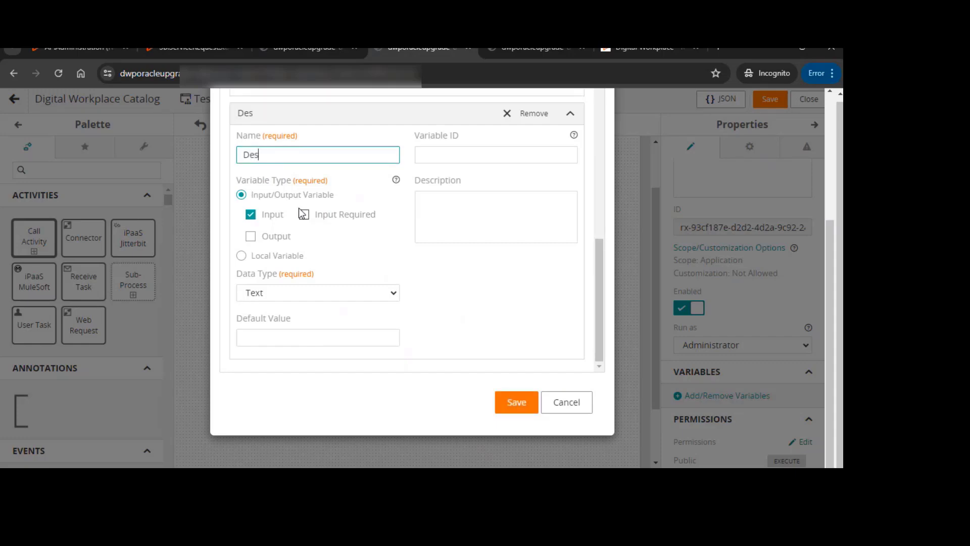
{"action": "type", "text": "cription"}
{"action": "left_click", "coordinate": [277, 293]}
{"action": "left_click", "coordinate": [277, 294]}
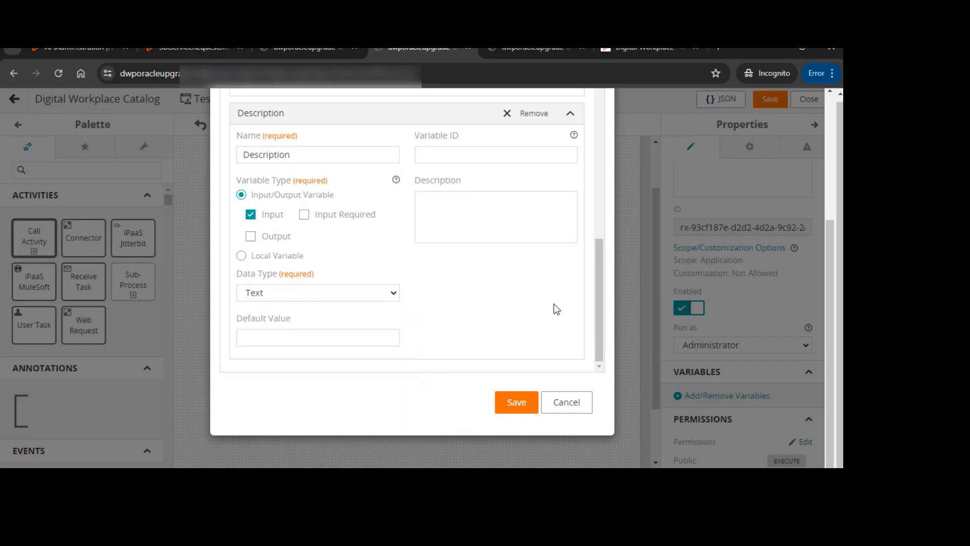
{"action": "left_click", "coordinate": [509, 408]}
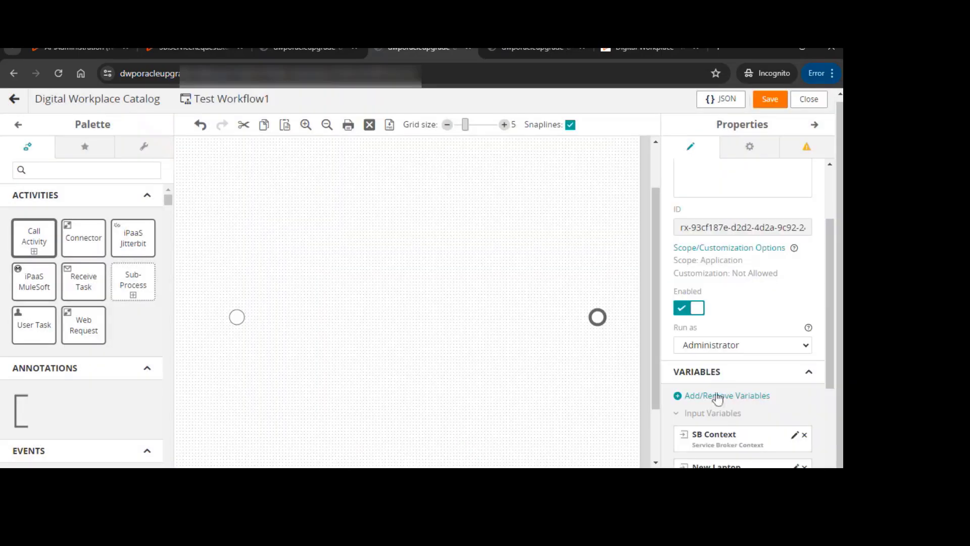
Save Test Workflow1, accepting the warning about saving it in a disabled state
{"action": "scroll", "coordinate": [718, 399], "scroll_direction": "down", "scroll_amount": 3}
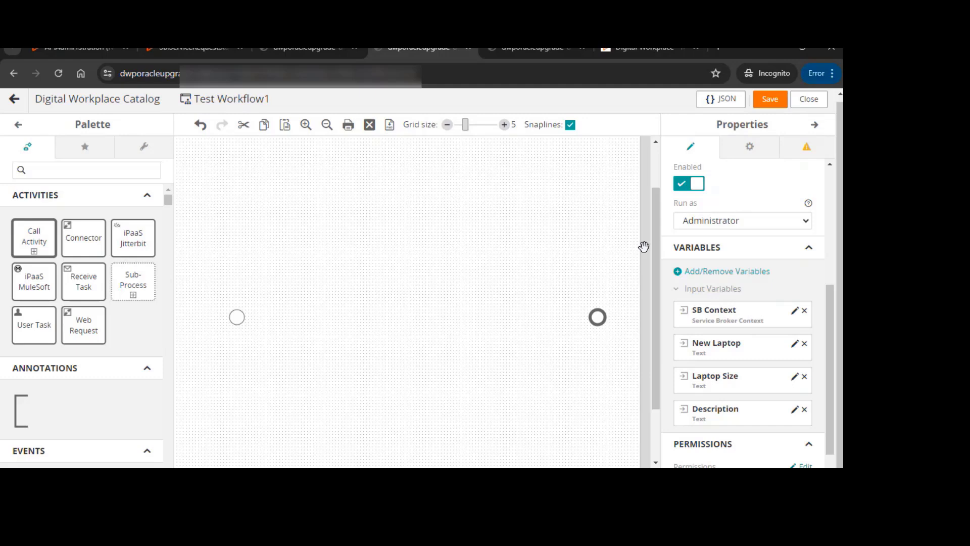
{"action": "left_click", "coordinate": [770, 100]}
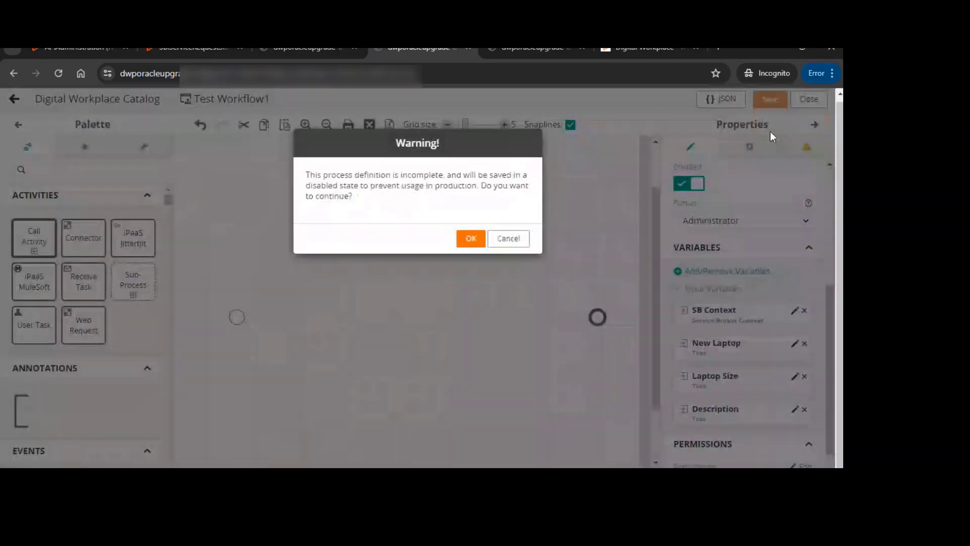
{"action": "left_click", "coordinate": [470, 241]}
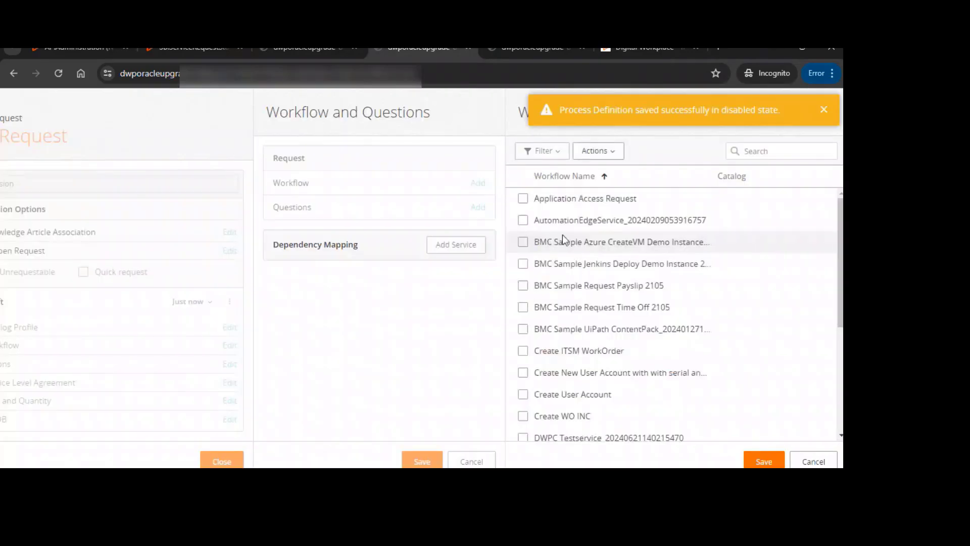
Search the workflow library for Test Workflow1, attach it to the IT Request service and save
{"action": "left_click", "coordinate": [743, 151]}
{"action": "type", "text": "test work"}
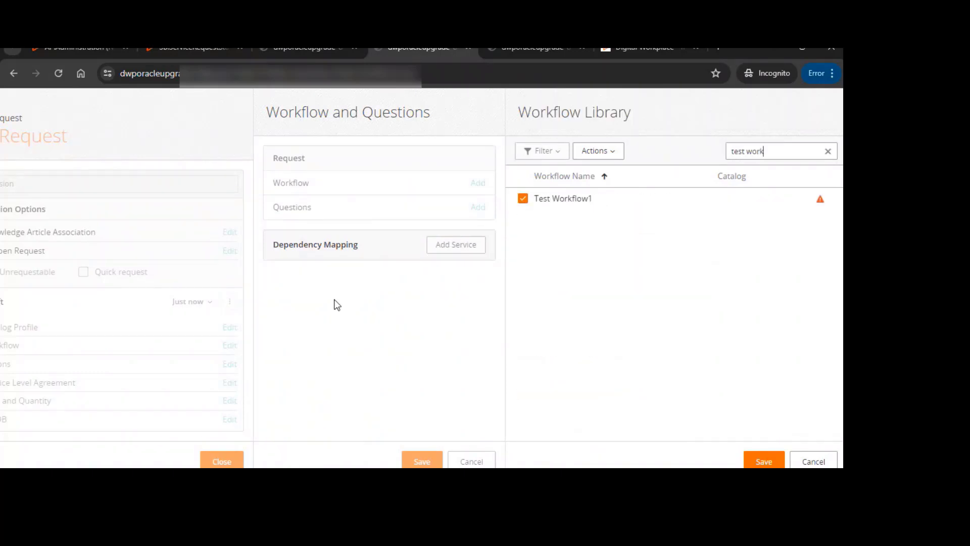
{"action": "left_click", "coordinate": [757, 460]}
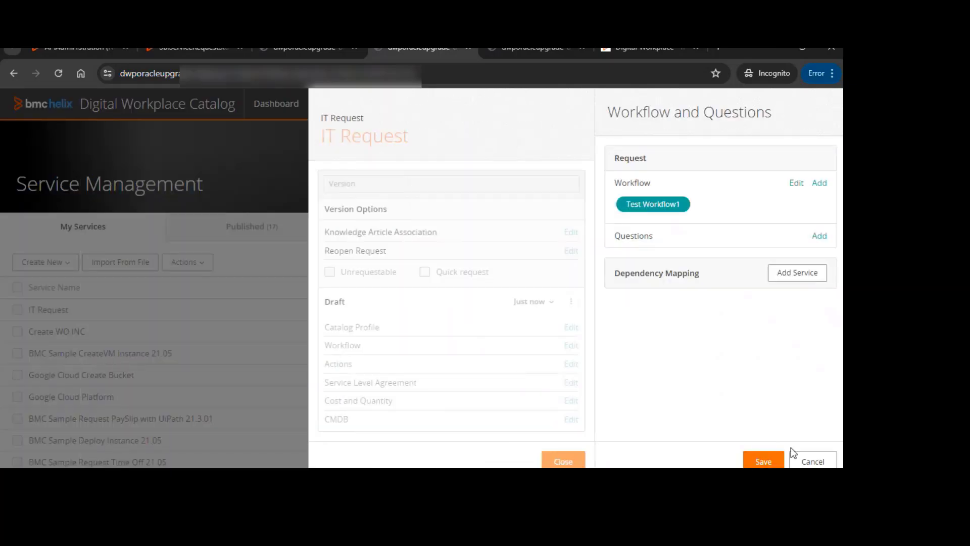
{"action": "left_click", "coordinate": [763, 460]}
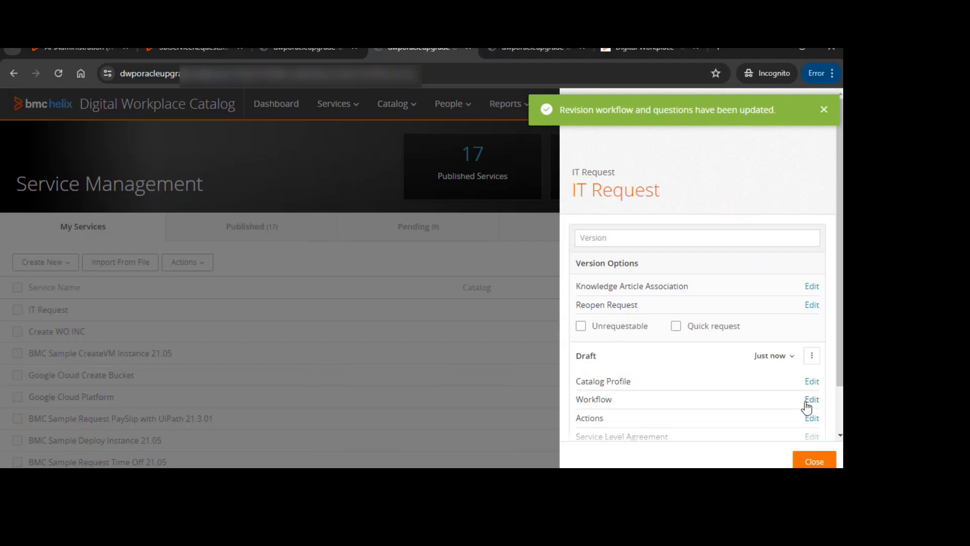
Create a single-user request questionnaire for the IT Request workflow and dismiss the designer tip
{"action": "left_click", "coordinate": [811, 400]}
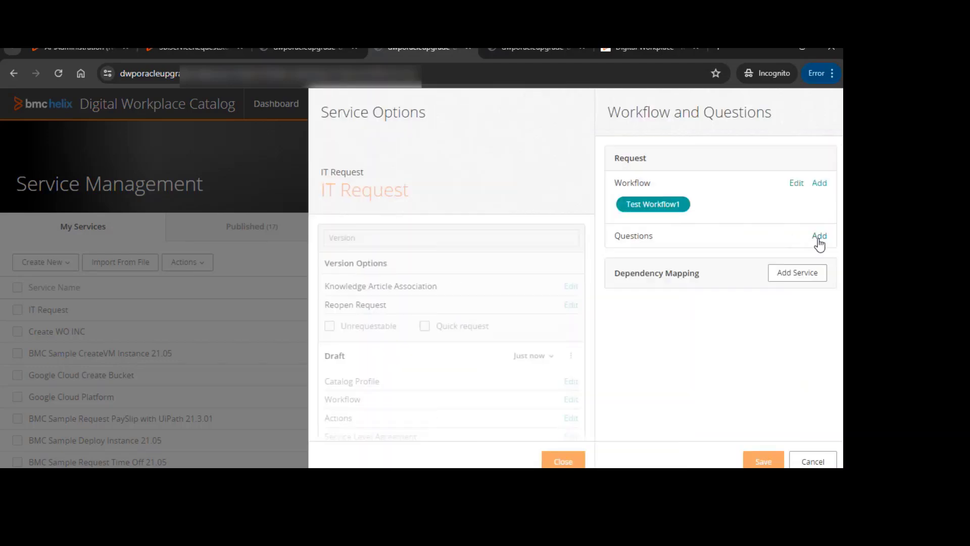
{"action": "left_click", "coordinate": [819, 237]}
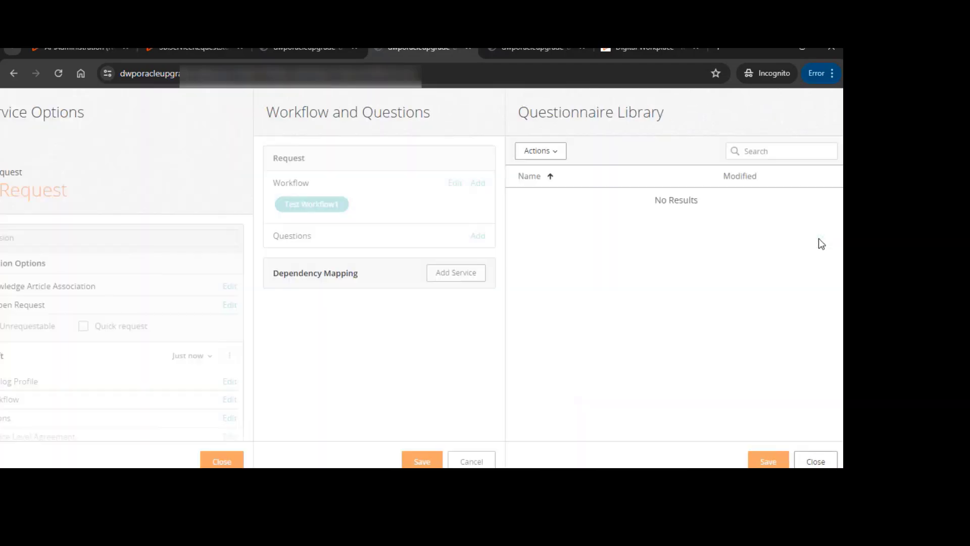
{"action": "left_click", "coordinate": [541, 152]}
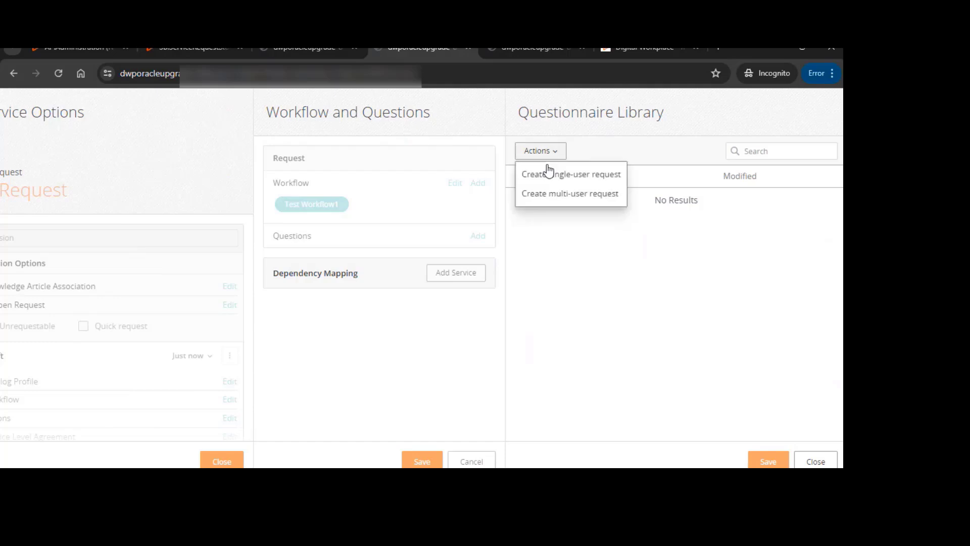
{"action": "left_click", "coordinate": [574, 177]}
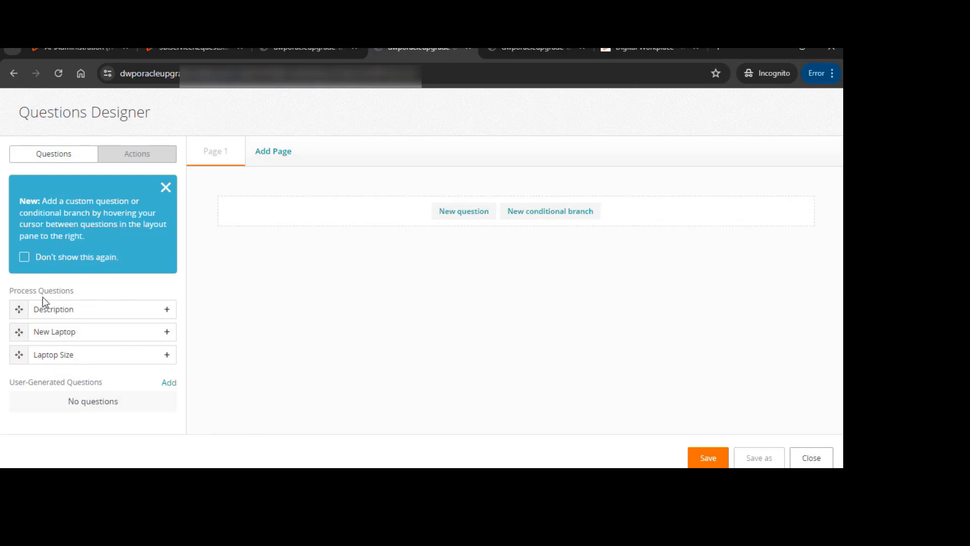
{"action": "left_click_drag", "start_coordinate": [80, 291], "coordinate": [8, 301]}
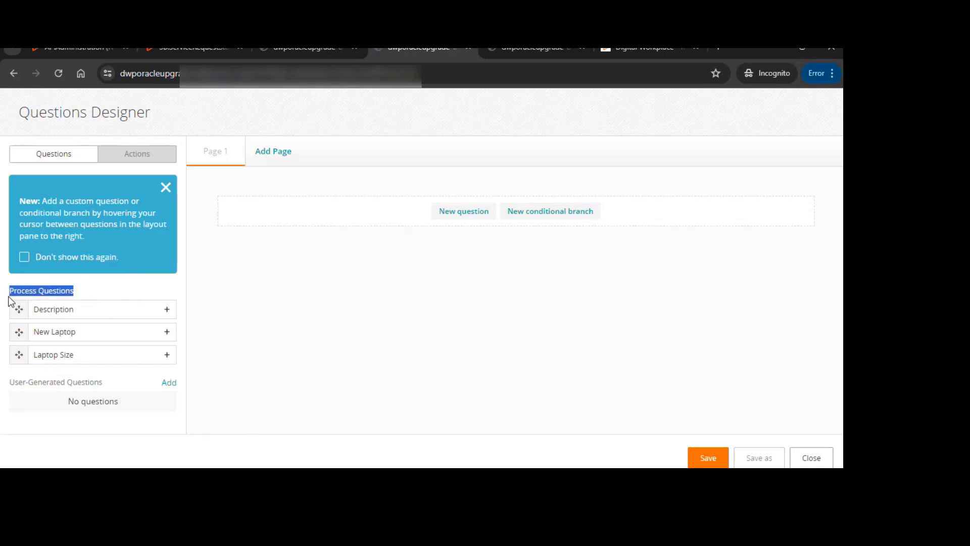
{"action": "left_click", "coordinate": [9, 301]}
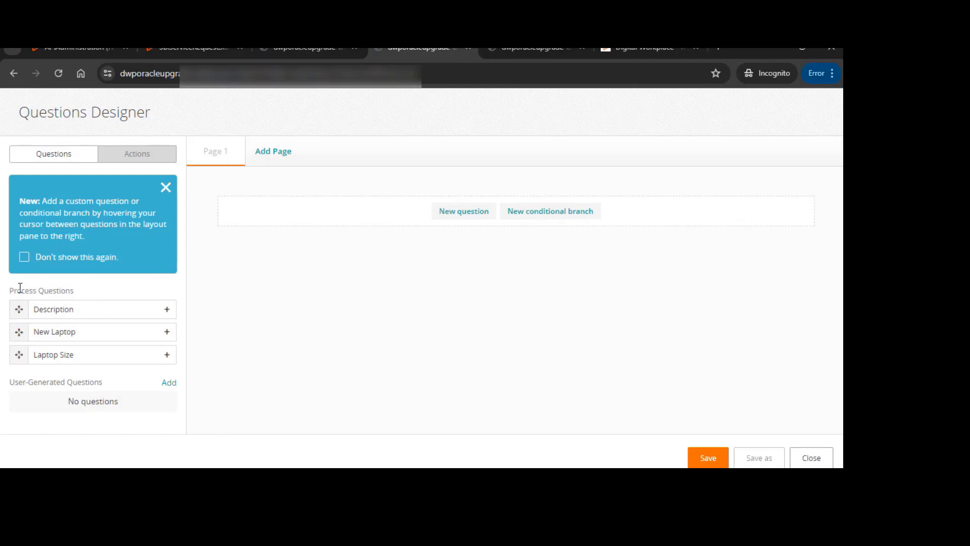
{"action": "left_click", "coordinate": [166, 187]}
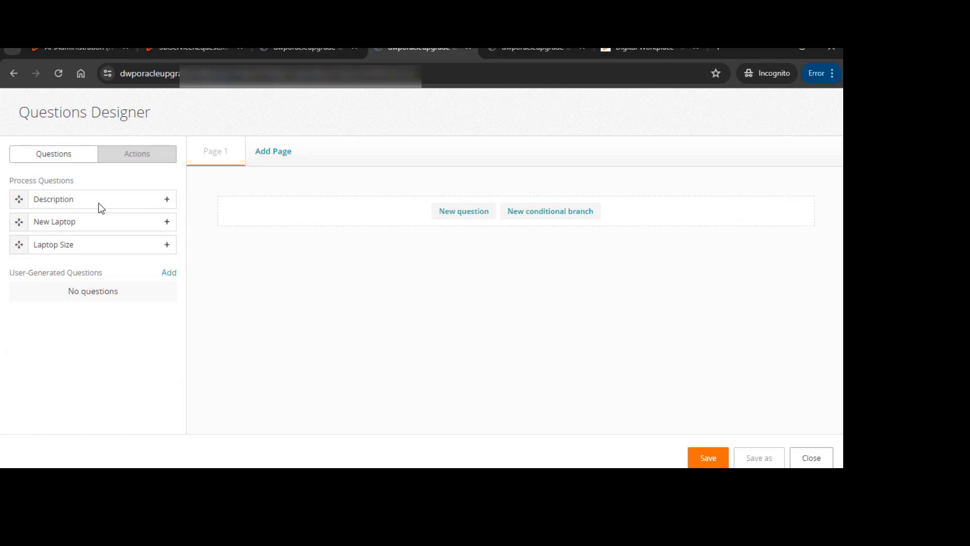
Add the New Laptop process question as a Radio Button form element
{"action": "left_click", "coordinate": [168, 223]}
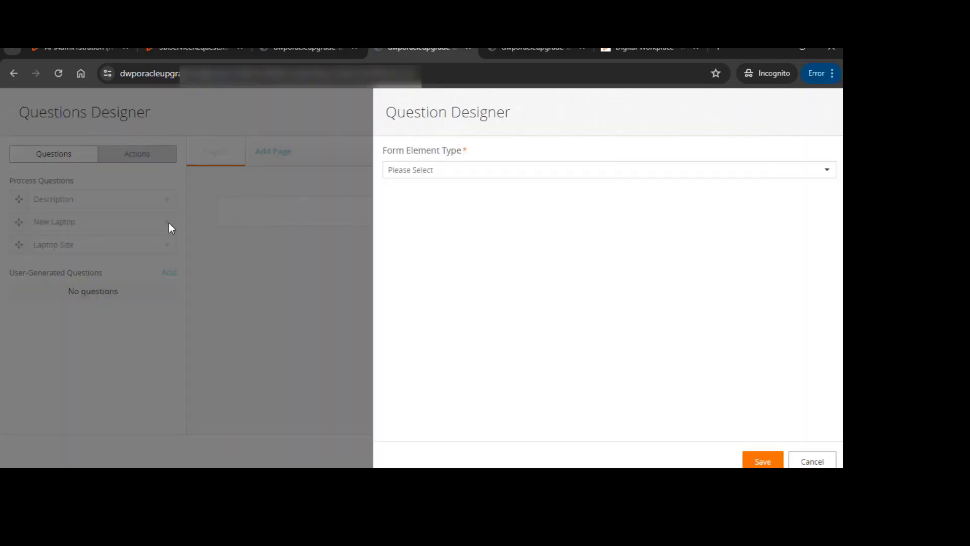
{"action": "left_click", "coordinate": [420, 170]}
{"action": "scroll", "coordinate": [424, 244], "scroll_direction": "down", "scroll_amount": 2}
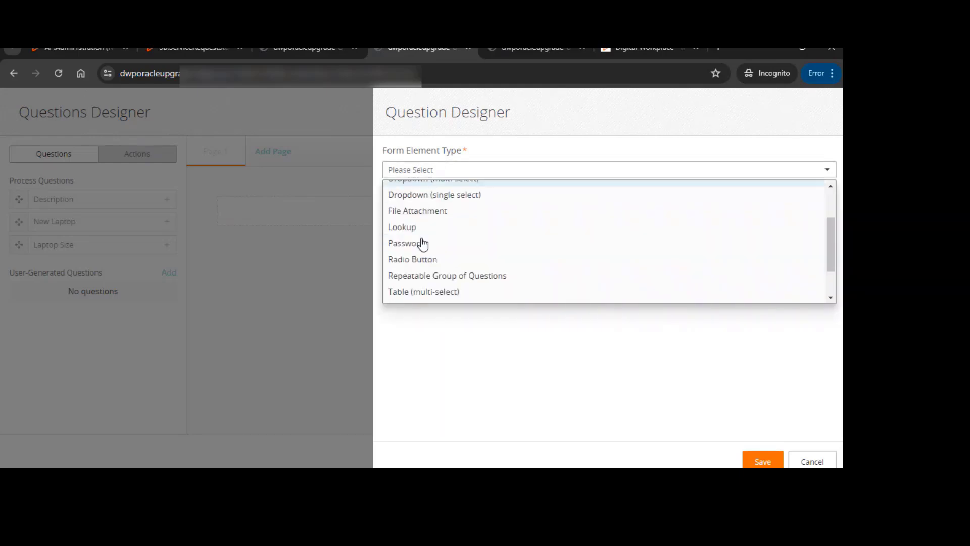
{"action": "scroll", "coordinate": [449, 240], "scroll_direction": "up", "scroll_amount": 2}
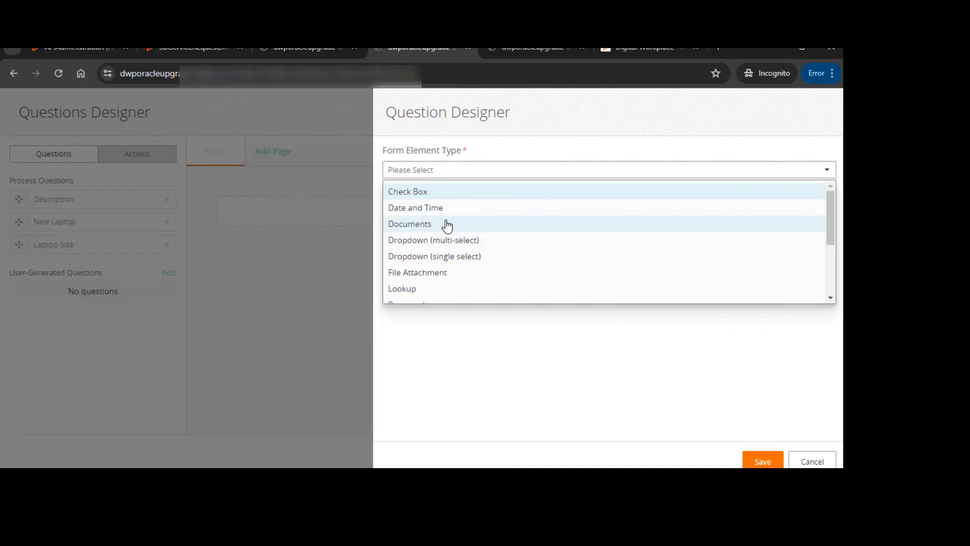
{"action": "scroll", "coordinate": [433, 283], "scroll_direction": "down", "scroll_amount": 1}
{"action": "left_click", "coordinate": [431, 259]}
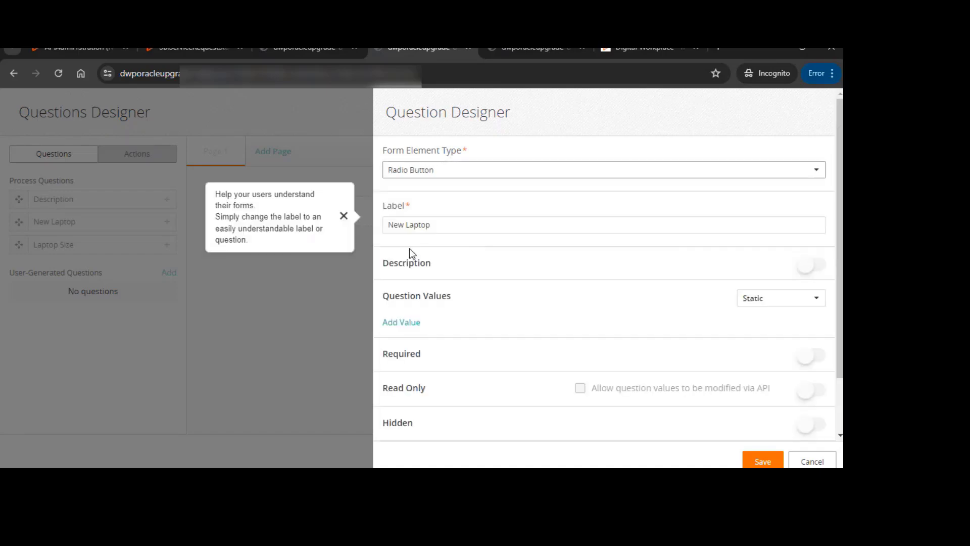
Set the question's label to Request for New Laptop
{"action": "left_click", "coordinate": [399, 225]}
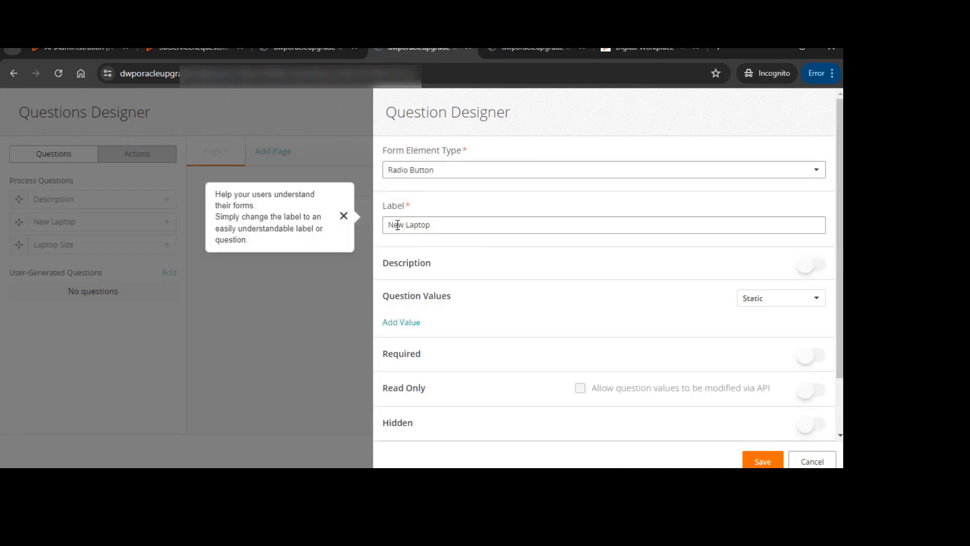
{"action": "key", "text": "ctrl+a"}
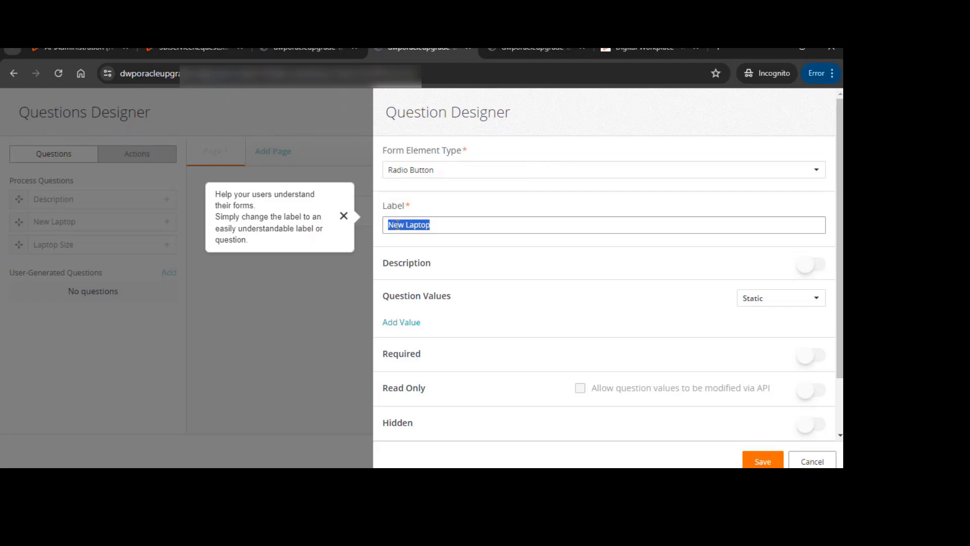
{"action": "left_click", "coordinate": [441, 224]}
{"action": "key", "text": "Home"}
{"action": "type", "text": "Request for"}
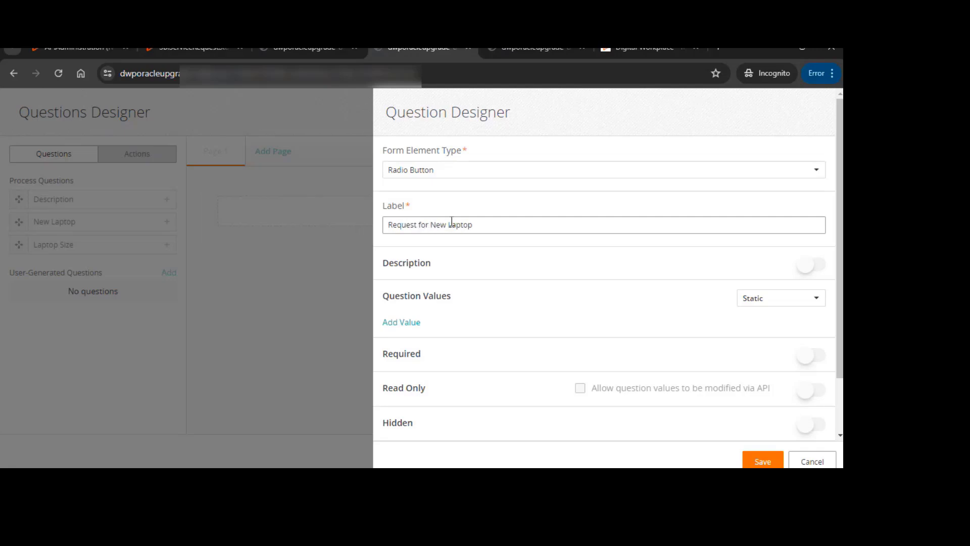
{"action": "scroll", "coordinate": [799, 280], "scroll_direction": "down", "scroll_amount": 2}
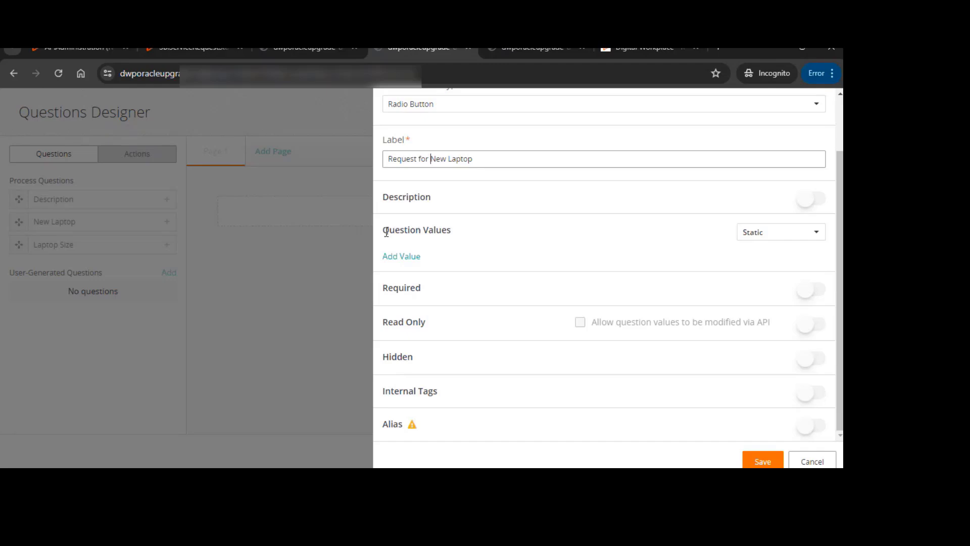
{"action": "left_click", "coordinate": [766, 234]}
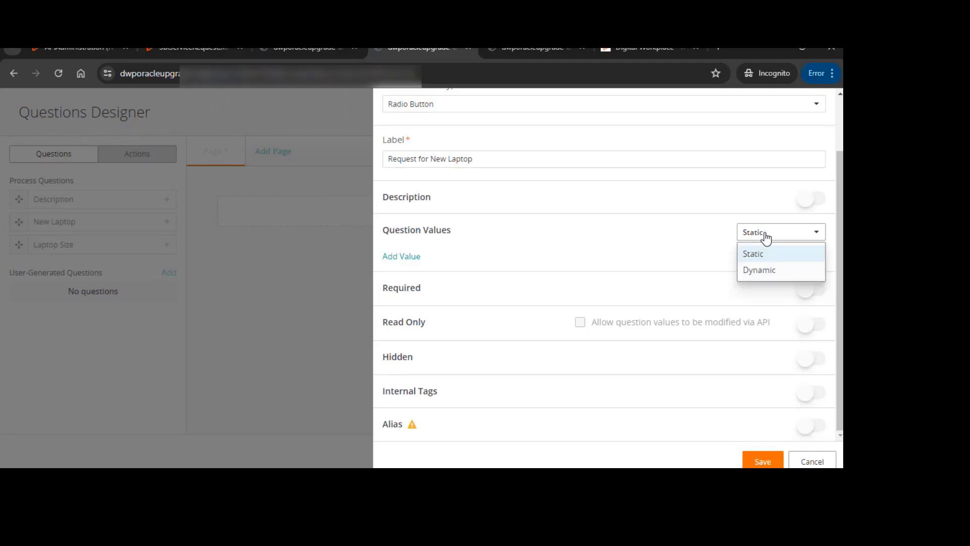
{"action": "left_click", "coordinate": [767, 273]}
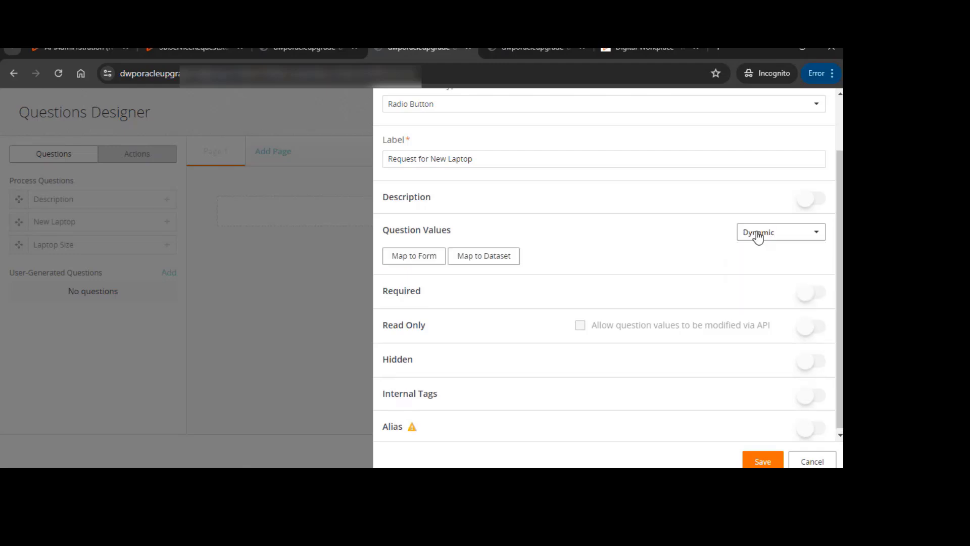
{"action": "left_click", "coordinate": [408, 257]}
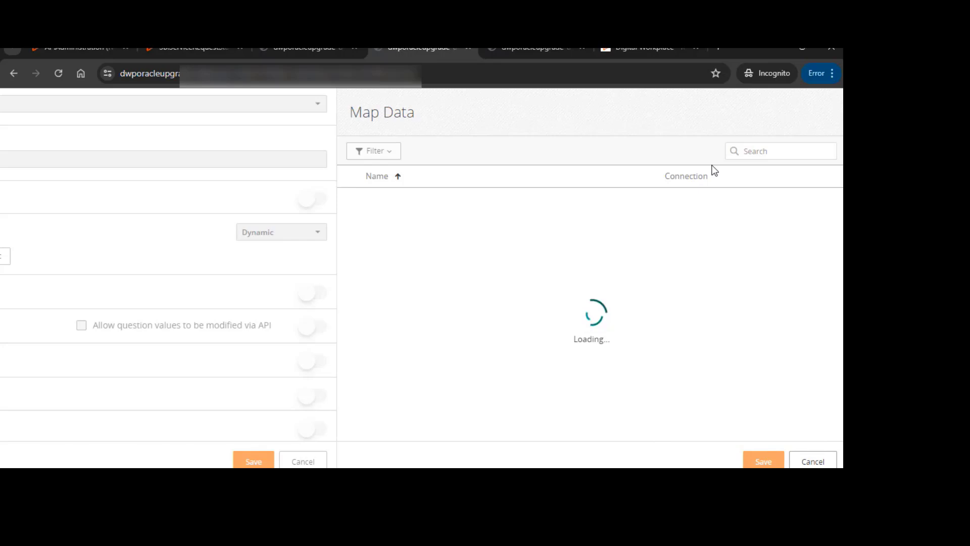
{"action": "left_click", "coordinate": [778, 155]}
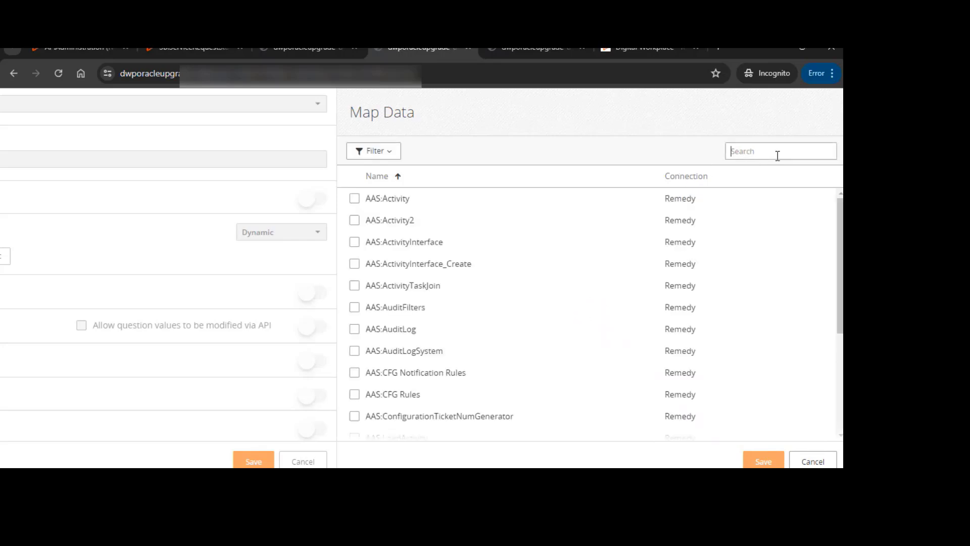
{"action": "left_click", "coordinate": [812, 461]}
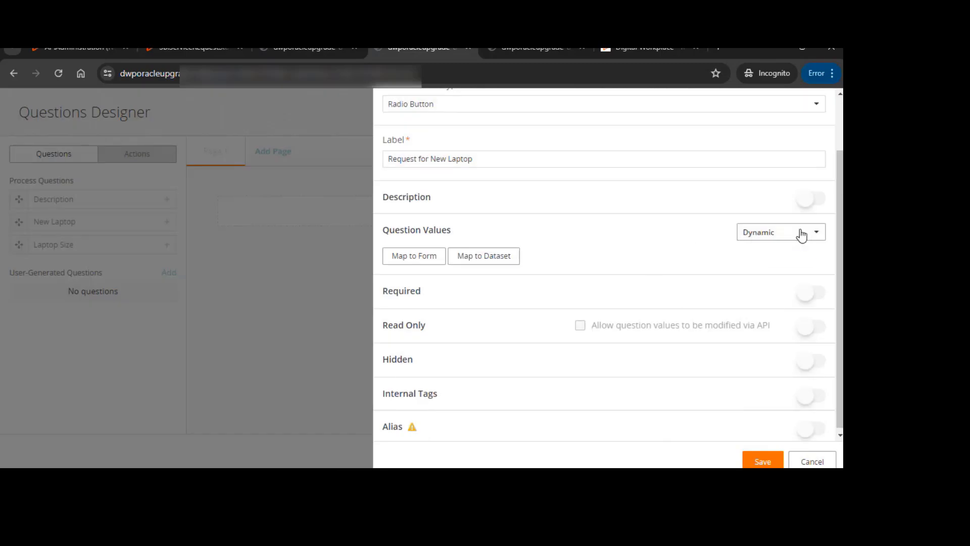
{"action": "left_click", "coordinate": [802, 233]}
{"action": "left_click", "coordinate": [767, 251]}
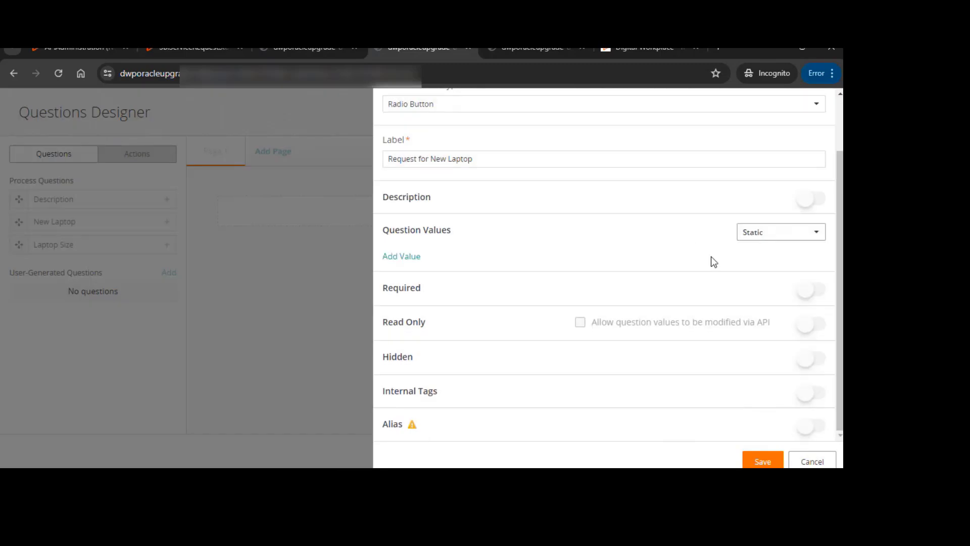
Add static question values Yes and No, each with matching stored value, and save the question
{"action": "left_click", "coordinate": [407, 257]}
{"action": "left_click", "coordinate": [475, 274]}
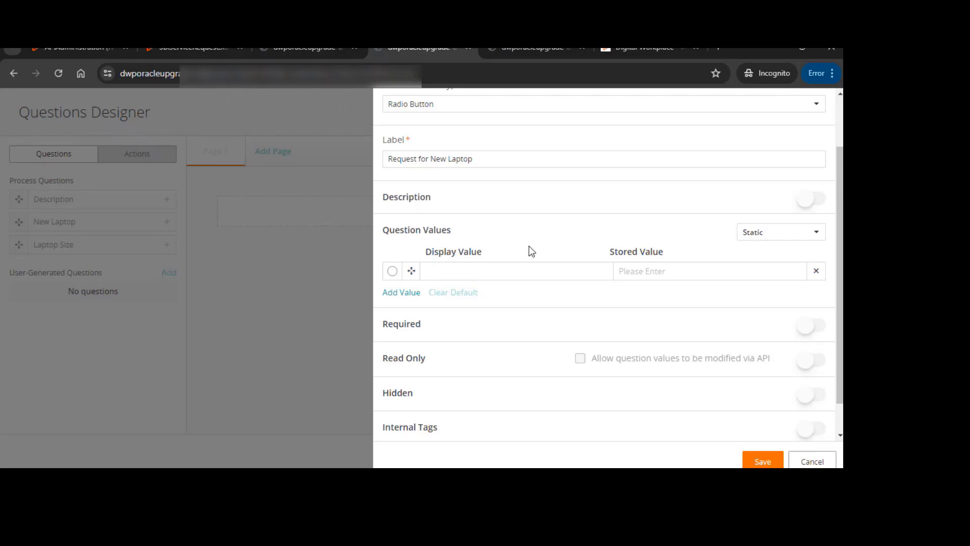
{"action": "type", "text": "Yes"}
{"action": "left_click", "coordinate": [665, 273]}
{"action": "left_click", "coordinate": [398, 294]}
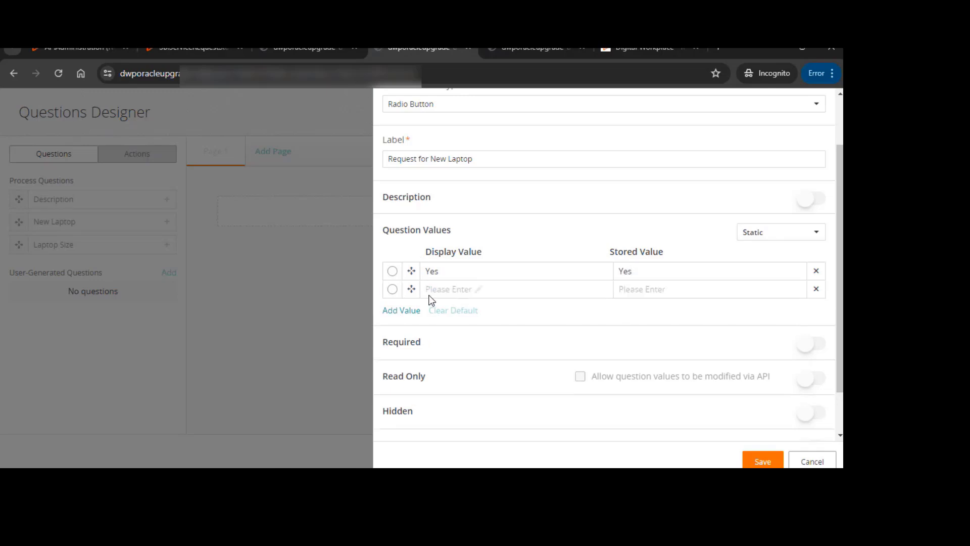
{"action": "left_click", "coordinate": [440, 290]}
{"action": "type", "text": "No"}
{"action": "left_click", "coordinate": [671, 278]}
{"action": "left_click", "coordinate": [666, 287]}
{"action": "type", "text": "No"}
{"action": "scroll", "coordinate": [698, 359], "scroll_direction": "down", "scroll_amount": 1}
{"action": "scroll", "coordinate": [691, 310], "scroll_direction": "up", "scroll_amount": 3}
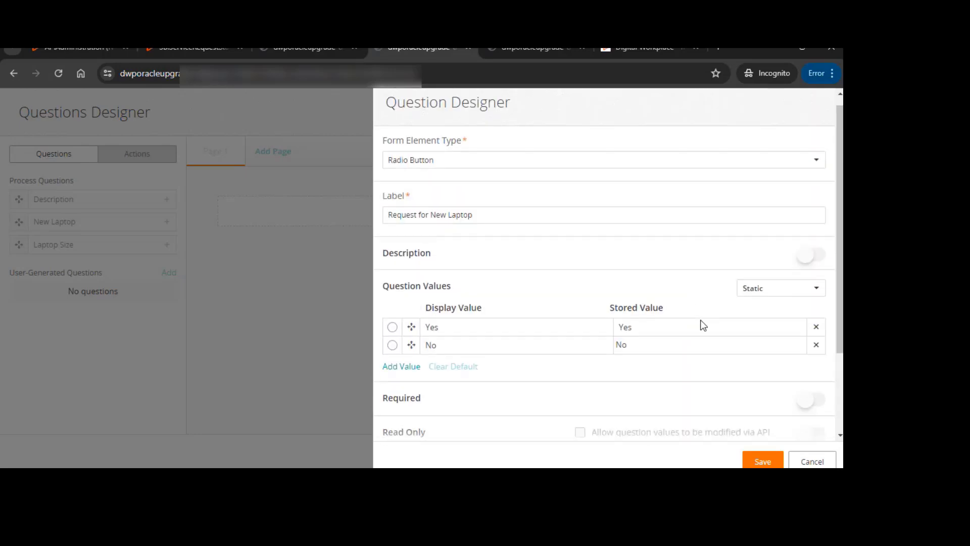
{"action": "scroll", "coordinate": [704, 326], "scroll_direction": "down", "scroll_amount": 2}
{"action": "left_click", "coordinate": [763, 460]}
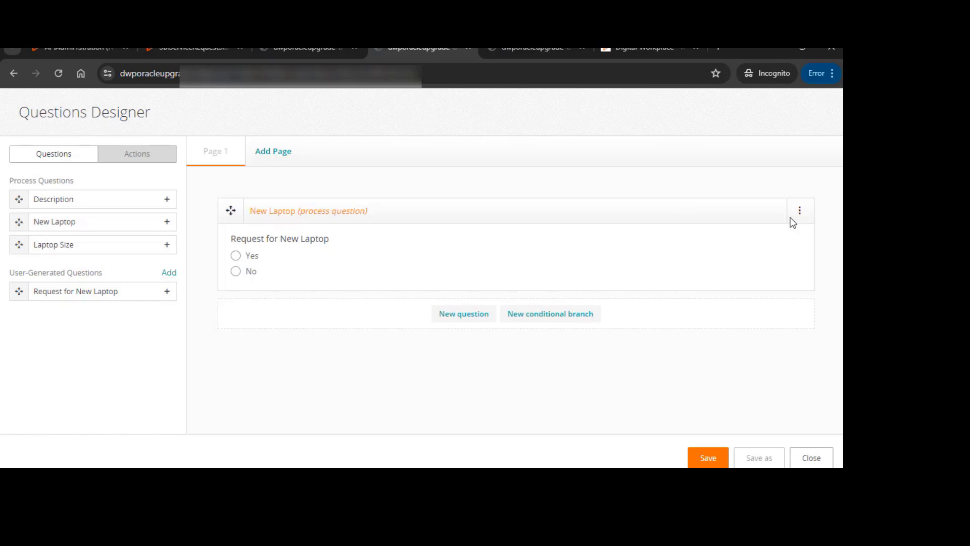
Edit the Request for New Laptop question to make No its default value and save it
{"action": "left_click", "coordinate": [799, 210]}
{"action": "left_click", "coordinate": [736, 241]}
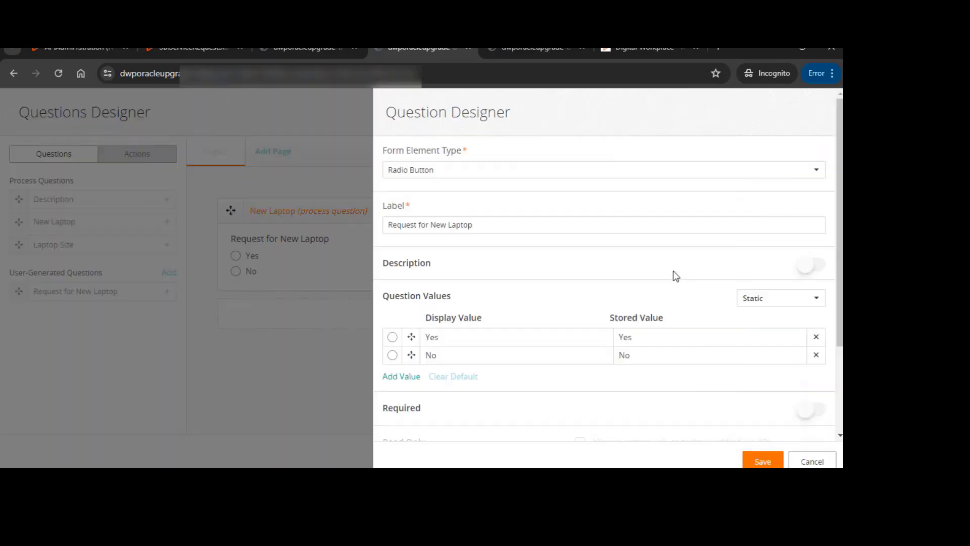
{"action": "left_click", "coordinate": [392, 337]}
{"action": "left_click", "coordinate": [392, 355]}
{"action": "left_click", "coordinate": [760, 465]}
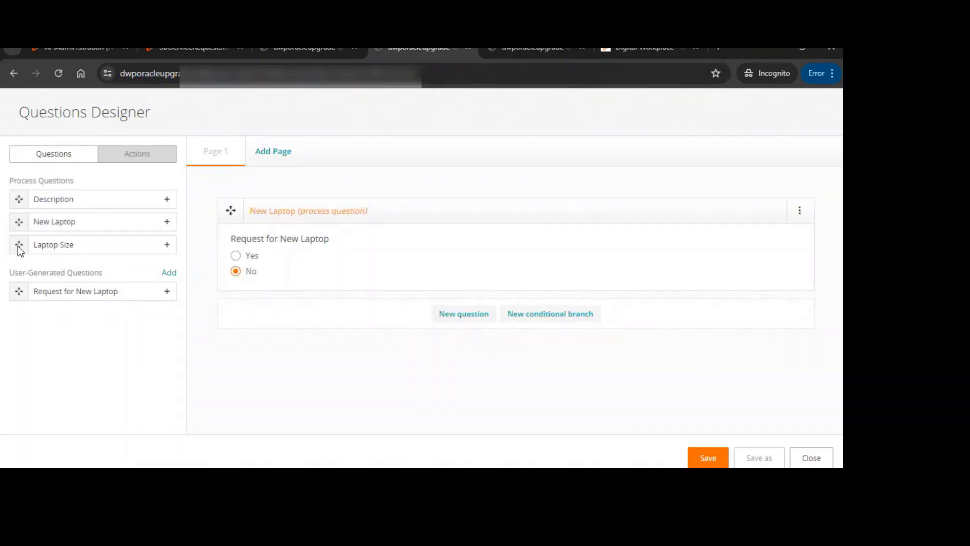
Add the Laptop Size process question to the page as a Dropdown (single select) form element
{"action": "left_click_drag", "start_coordinate": [17, 246], "coordinate": [271, 283]}
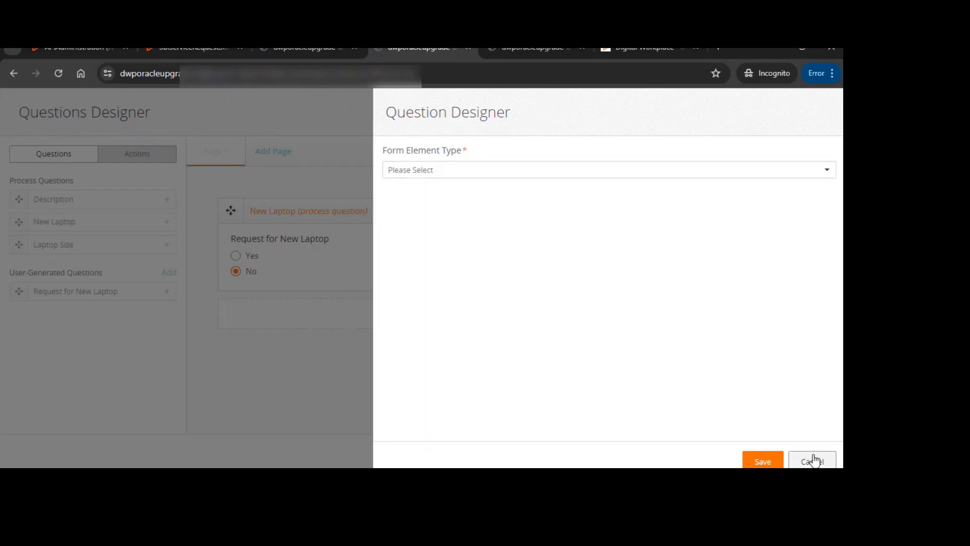
{"action": "left_click", "coordinate": [474, 171]}
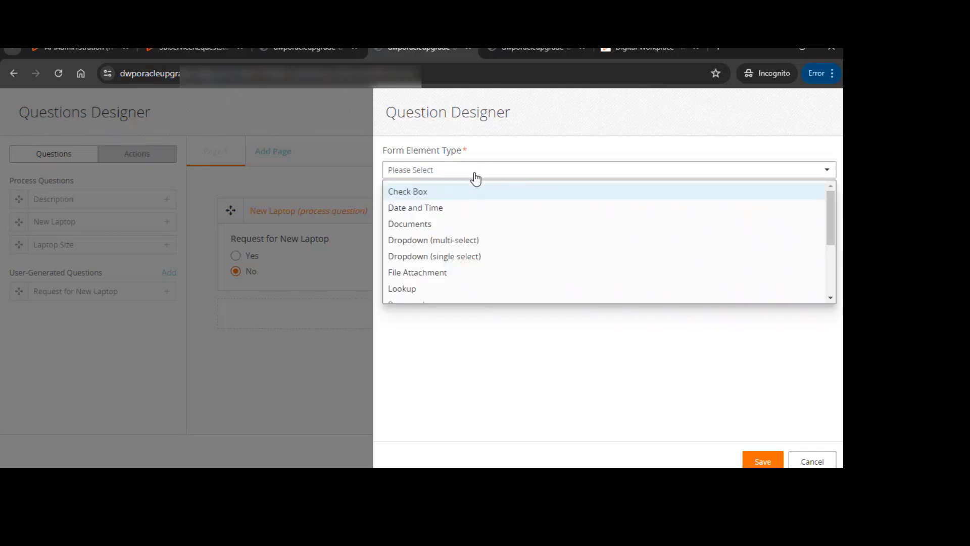
{"action": "scroll", "coordinate": [422, 273], "scroll_direction": "down", "scroll_amount": 2}
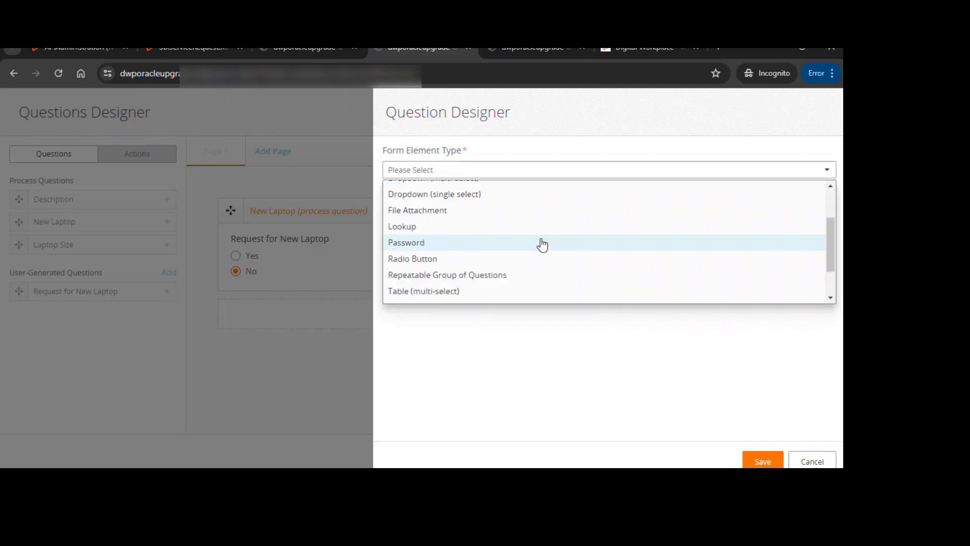
{"action": "scroll", "coordinate": [475, 250], "scroll_direction": "down", "scroll_amount": 3}
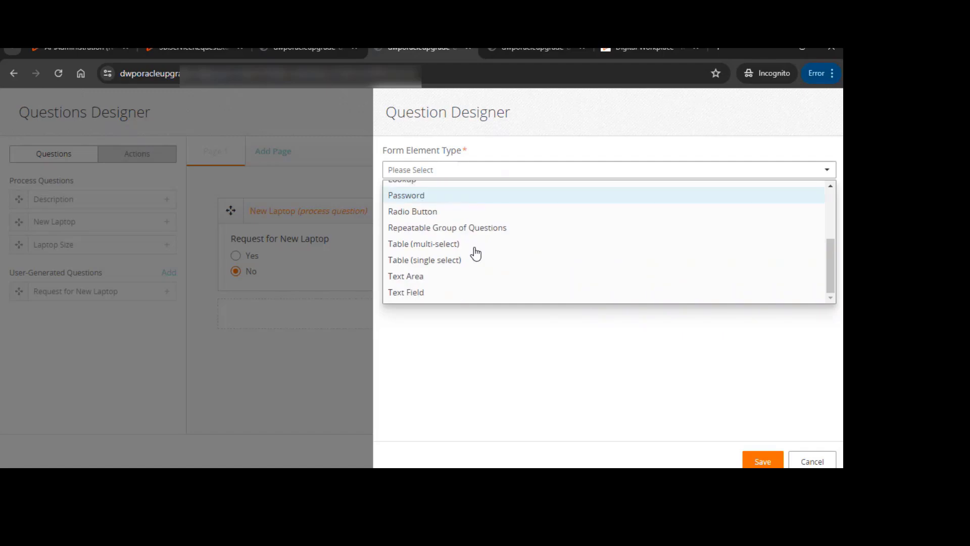
{"action": "scroll", "coordinate": [444, 257], "scroll_direction": "up", "scroll_amount": 3}
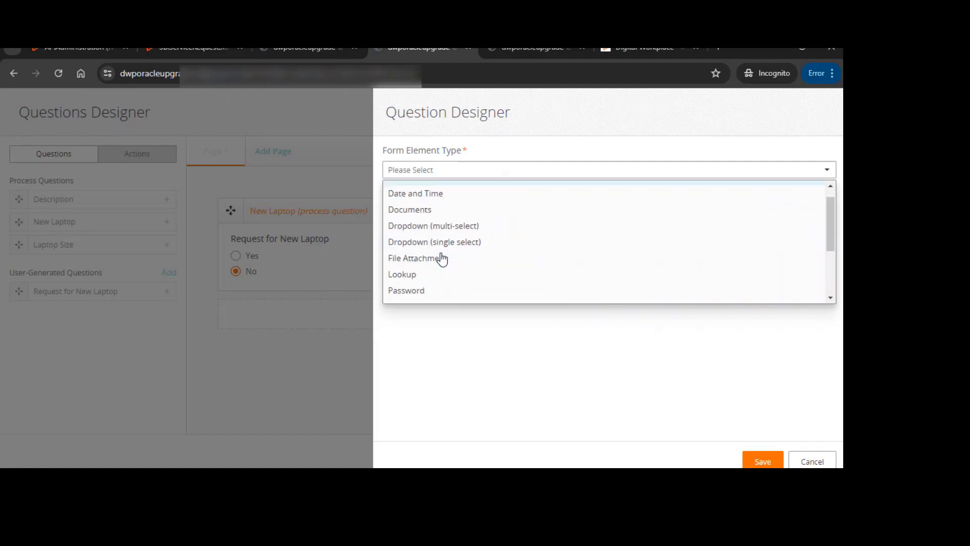
{"action": "scroll", "coordinate": [441, 257], "scroll_direction": "down", "scroll_amount": 3}
{"action": "scroll", "coordinate": [443, 257], "scroll_direction": "down", "scroll_amount": 1}
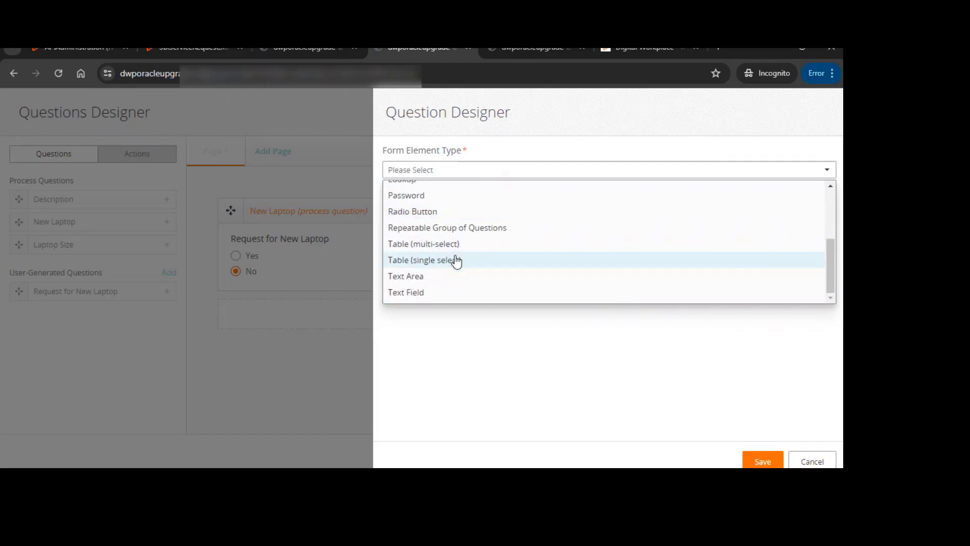
{"action": "left_click", "coordinate": [433, 211]}
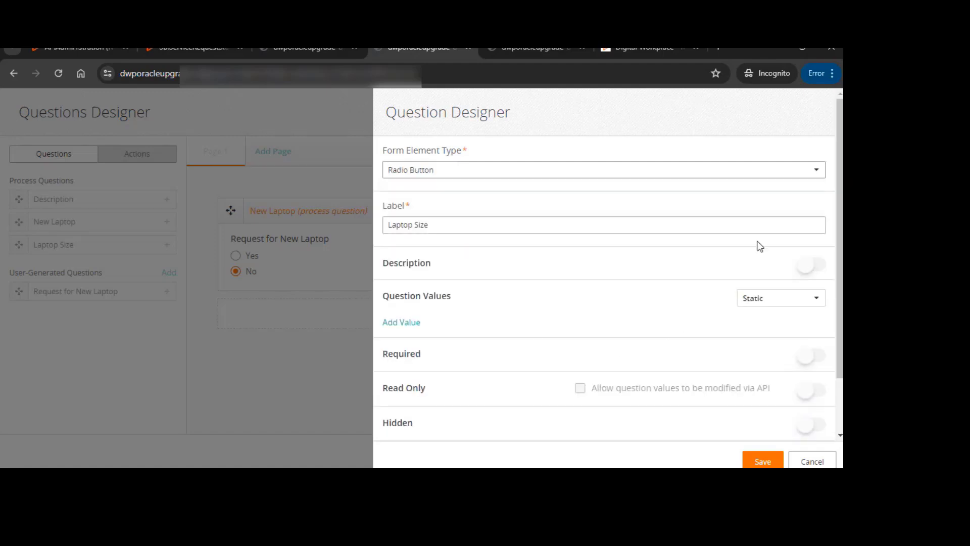
{"action": "left_click", "coordinate": [470, 170]}
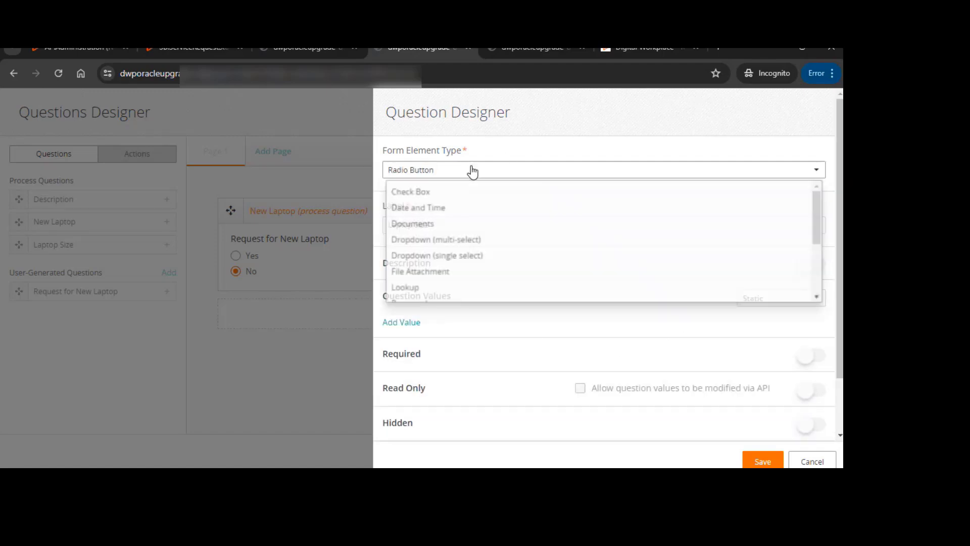
{"action": "left_click", "coordinate": [457, 256]}
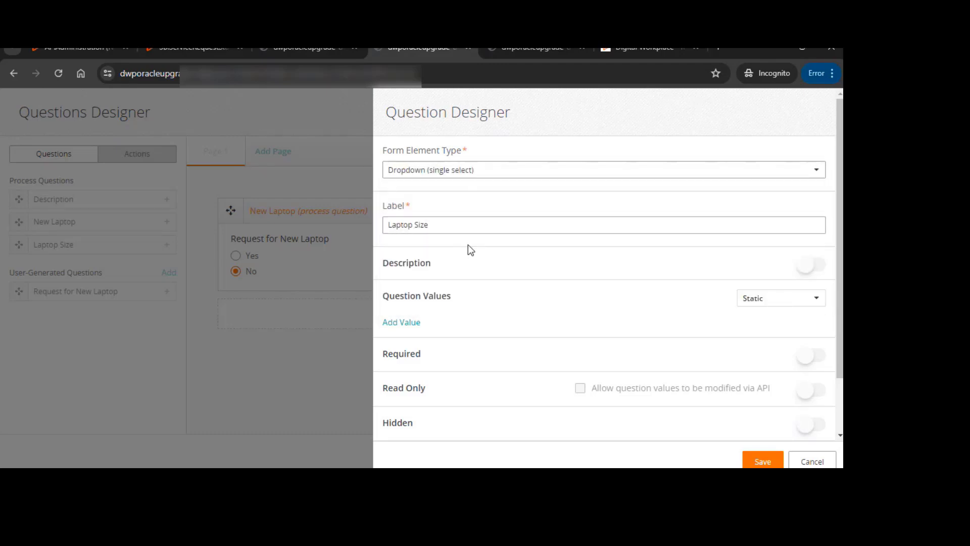
{"action": "left_click", "coordinate": [800, 302]}
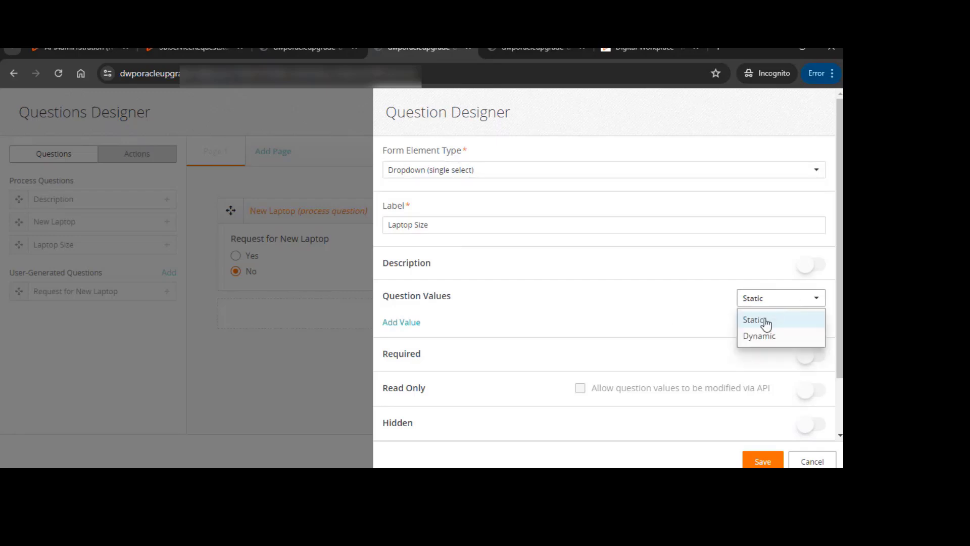
{"action": "left_click", "coordinate": [761, 337]}
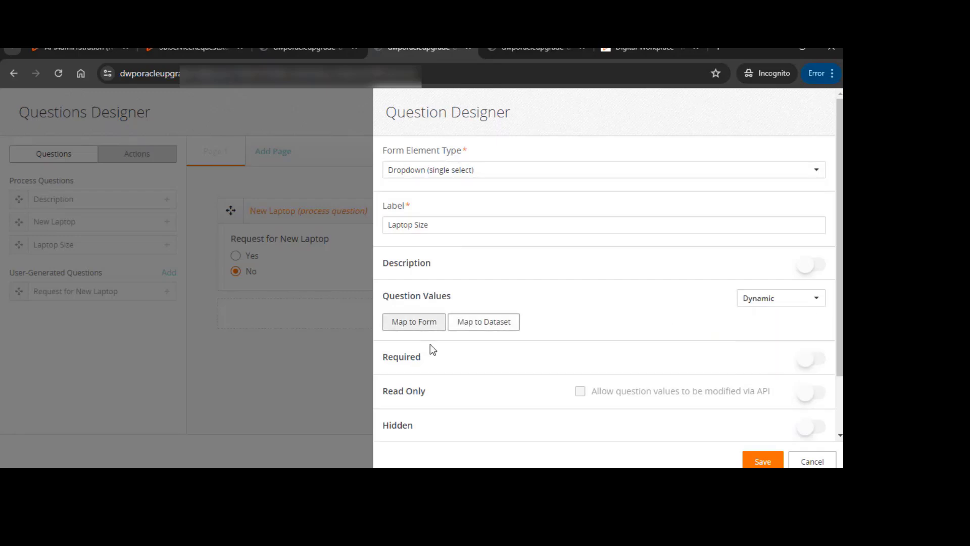
{"action": "left_click", "coordinate": [805, 299]}
{"action": "left_click", "coordinate": [758, 317]}
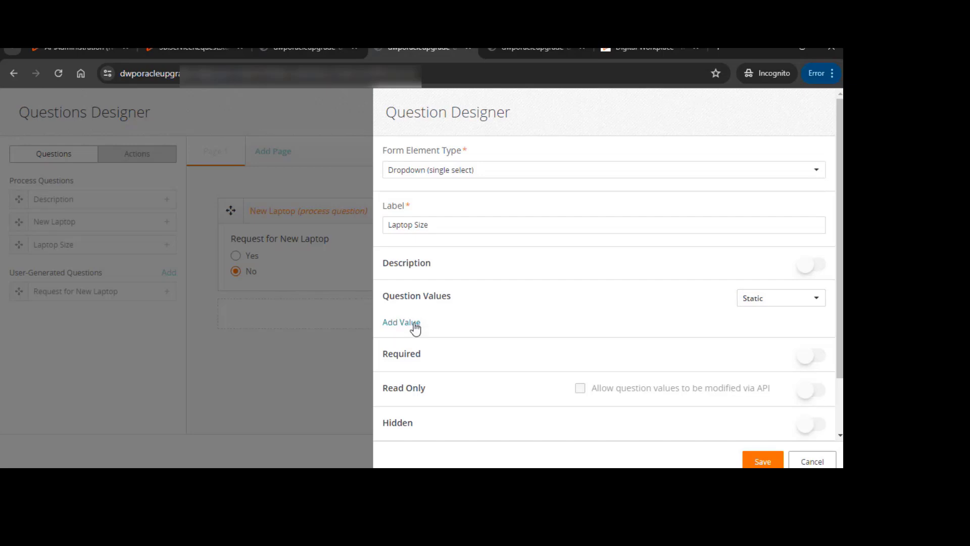
Add static values 15 and 17, each with matching stored value, to the Laptop Size question and save it
{"action": "left_click", "coordinate": [416, 326]}
{"action": "type", "text": "1"}
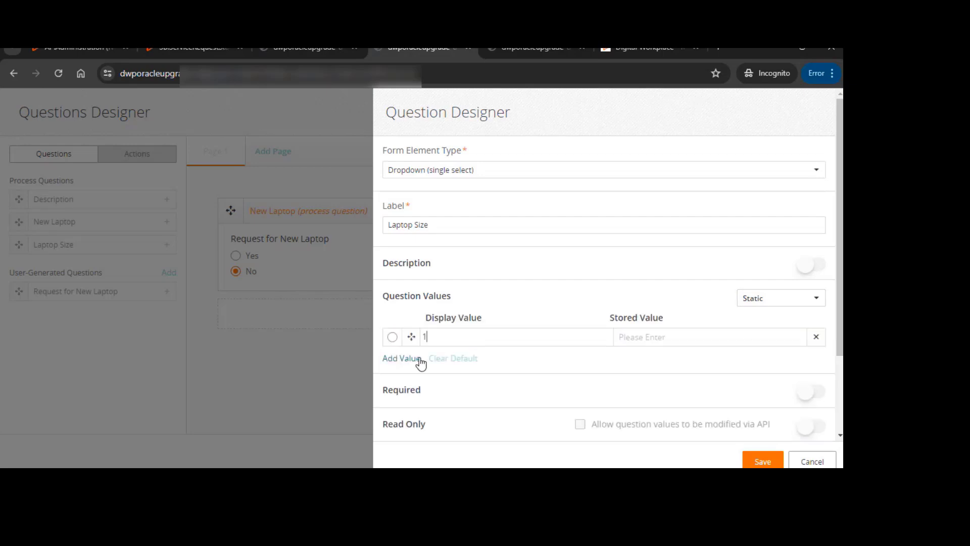
{"action": "type", "text": "5"}
{"action": "left_click", "coordinate": [663, 337]}
{"action": "type", "text": "15"}
{"action": "left_click", "coordinate": [401, 358]}
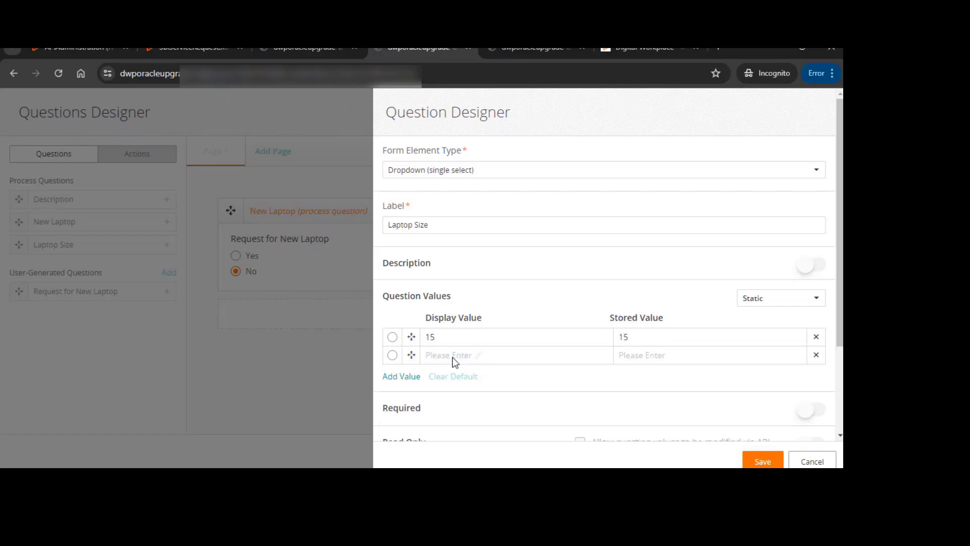
{"action": "type", "text": "17"}
{"action": "left_click", "coordinate": [650, 353]}
{"action": "type", "text": "17"}
{"action": "scroll", "coordinate": [506, 363], "scroll_direction": "down", "scroll_amount": 3}
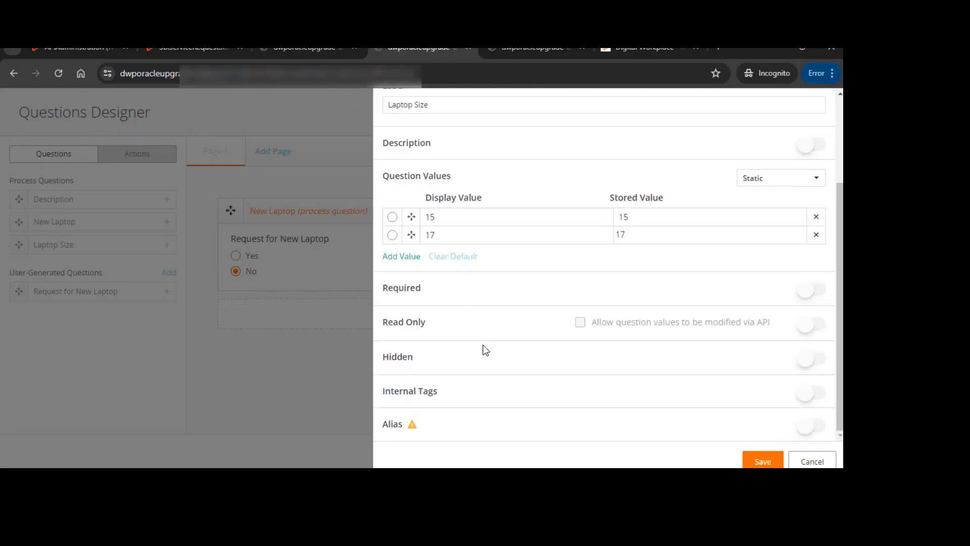
{"action": "left_click", "coordinate": [761, 461]}
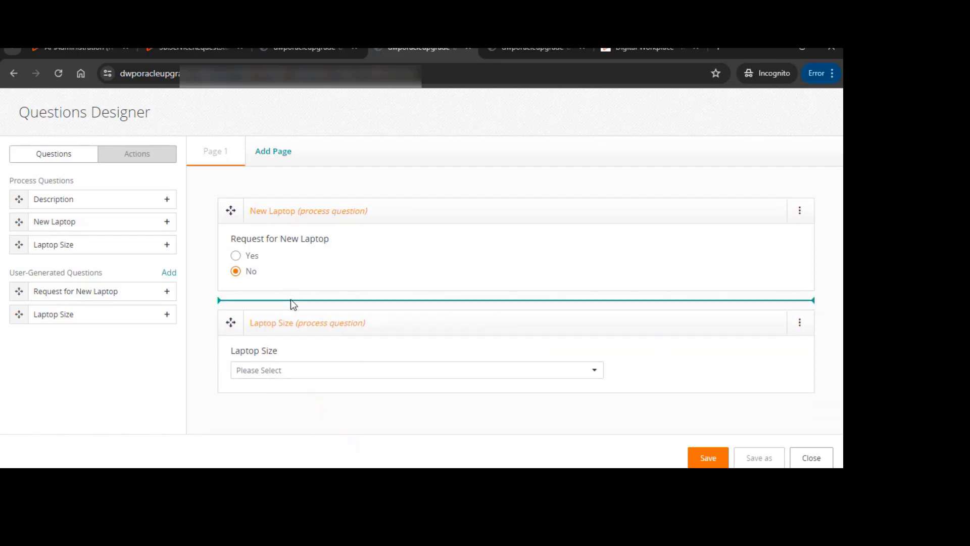
Insert a new conditional branch between the New Laptop and Laptop Size questions
{"action": "mouse_move", "coordinate": [291, 303]}
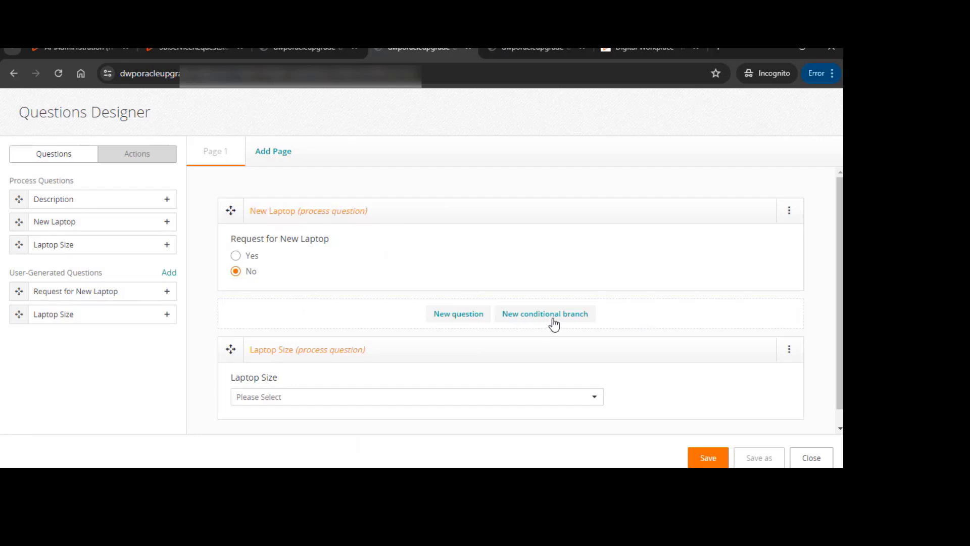
{"action": "left_click", "coordinate": [535, 314]}
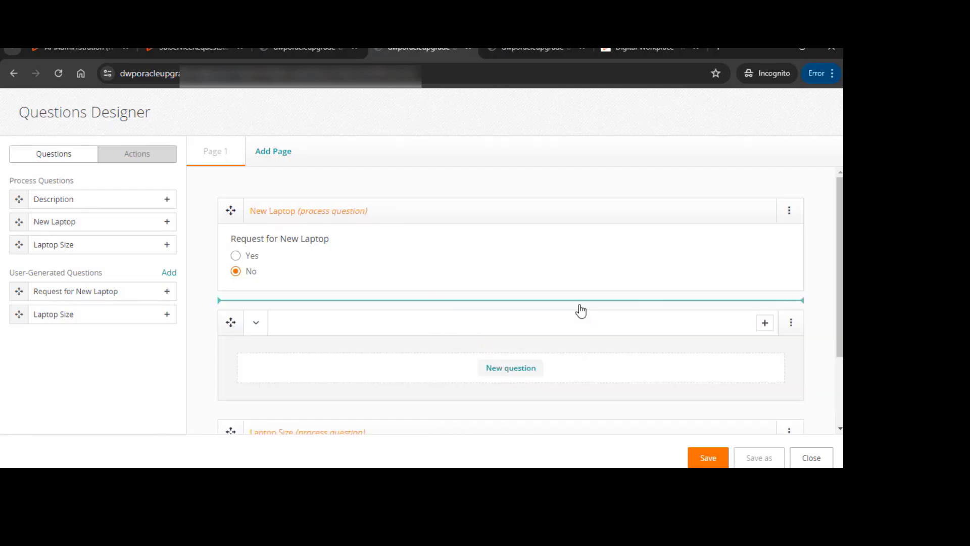
{"action": "left_click", "coordinate": [260, 325]}
{"action": "left_click", "coordinate": [261, 324]}
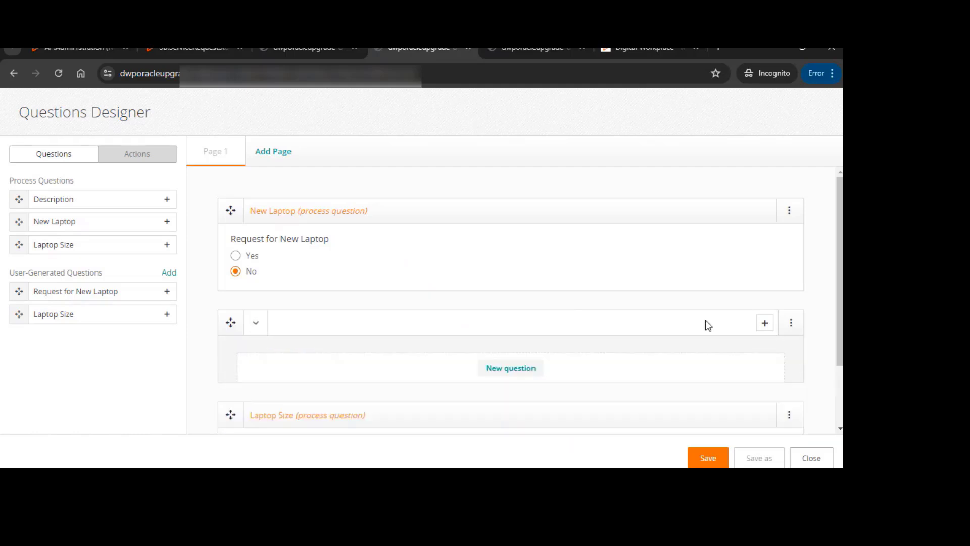
Set the branch condition to Request for New Laptop is Yes
{"action": "left_click", "coordinate": [763, 323]}
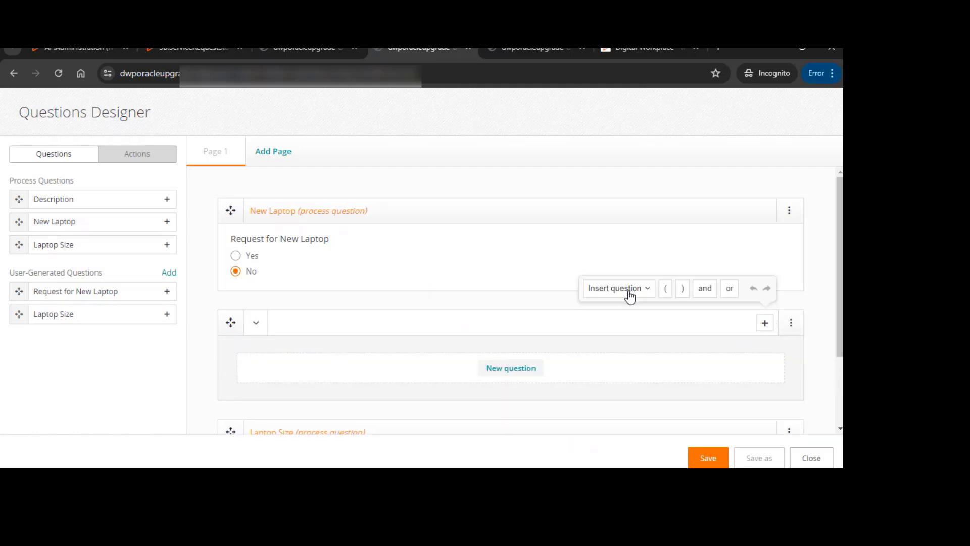
{"action": "left_click", "coordinate": [629, 293]}
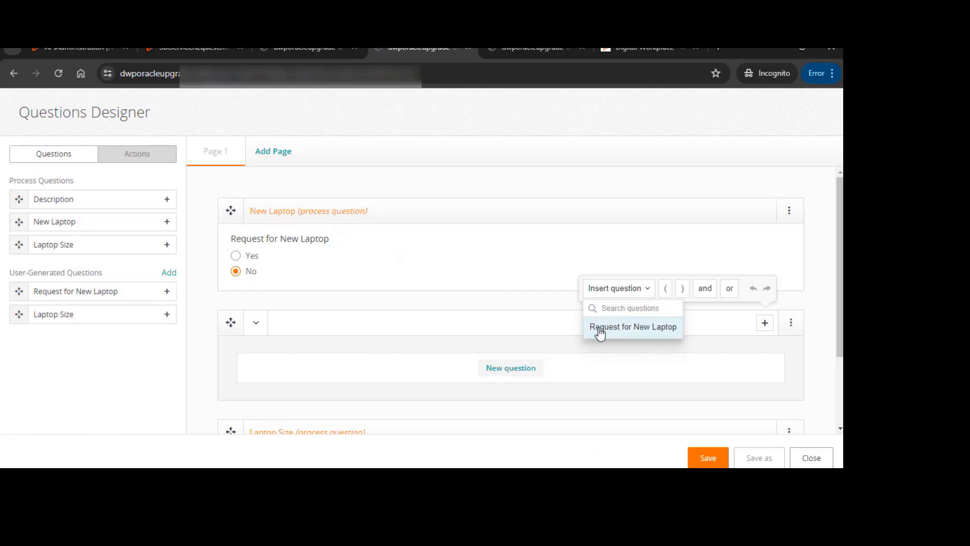
{"action": "left_click", "coordinate": [647, 329]}
{"action": "left_click", "coordinate": [467, 323]}
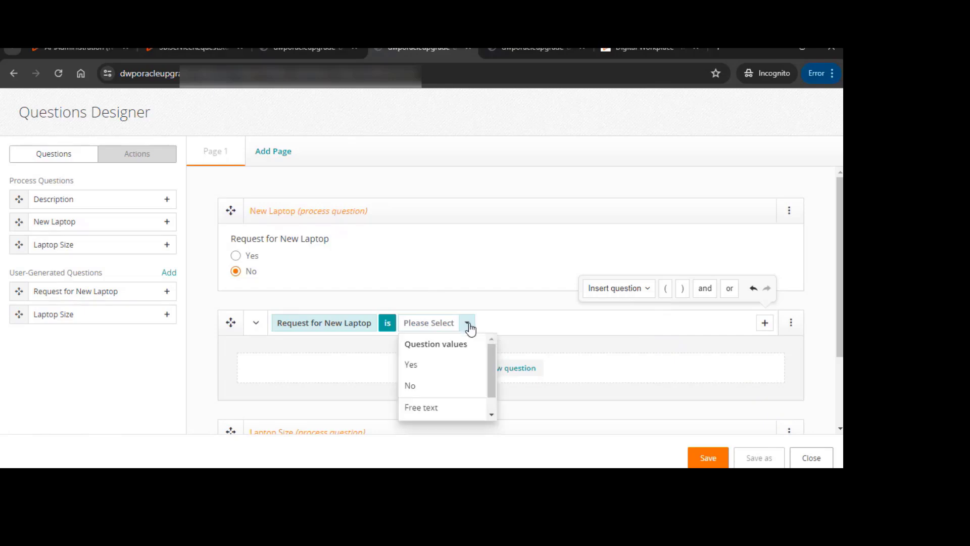
{"action": "left_click", "coordinate": [410, 369]}
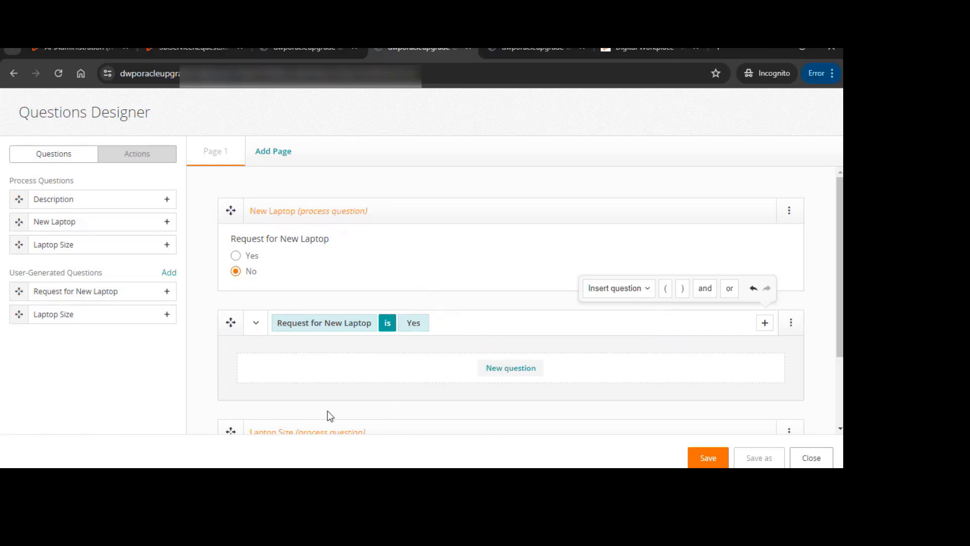
Move the Laptop Size question inside the conditional branch and check its dropdown values
{"action": "scroll", "coordinate": [328, 412], "scroll_direction": "down", "scroll_amount": 2}
{"action": "left_click_drag", "start_coordinate": [232, 334], "coordinate": [363, 273]}
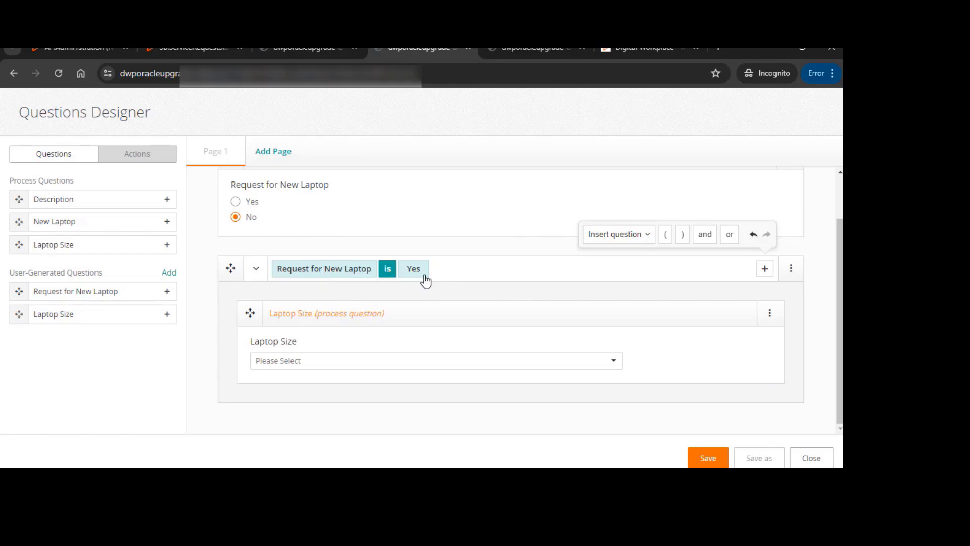
{"action": "left_click", "coordinate": [615, 367]}
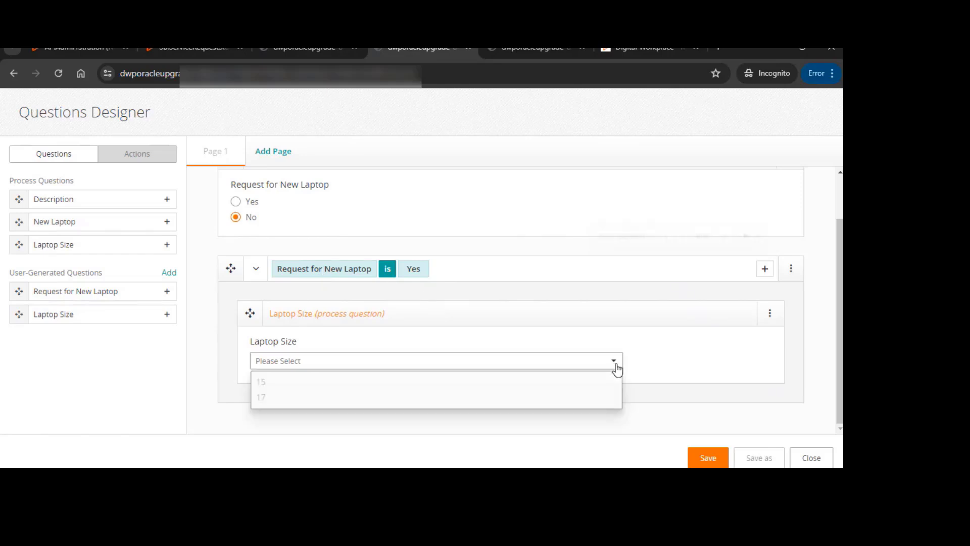
{"action": "left_click", "coordinate": [604, 363]}
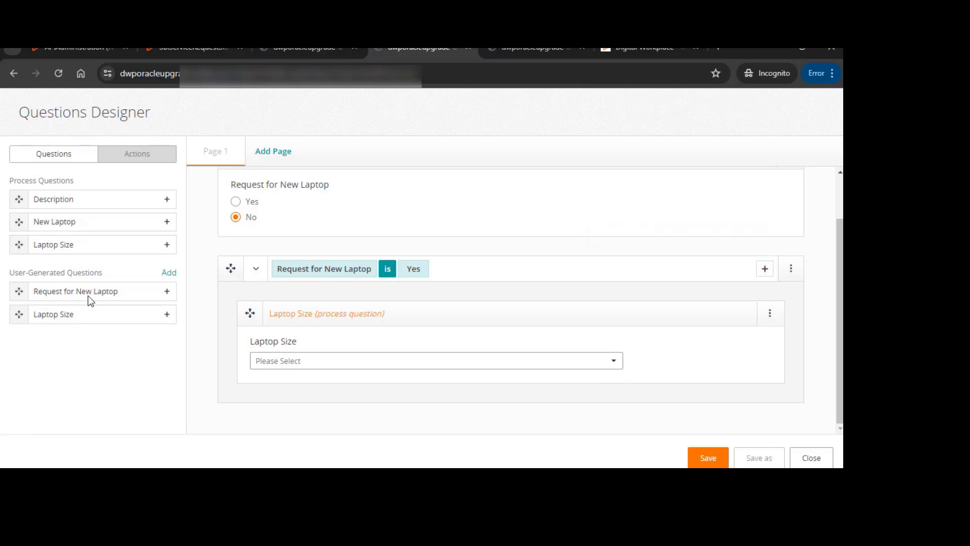
Add the Description process question to the page as a Text Area form element
{"action": "left_click_drag", "start_coordinate": [18, 199], "coordinate": [277, 427]}
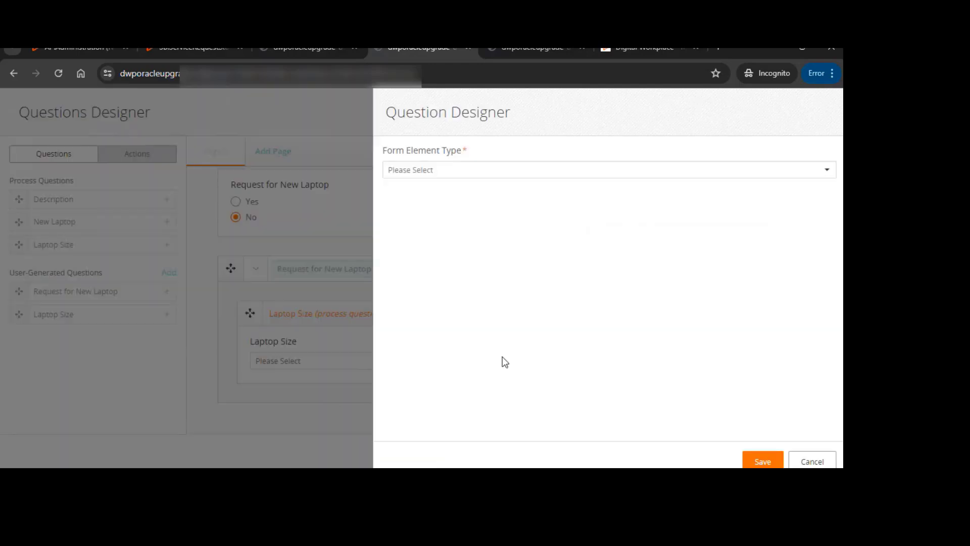
{"action": "left_click", "coordinate": [462, 170]}
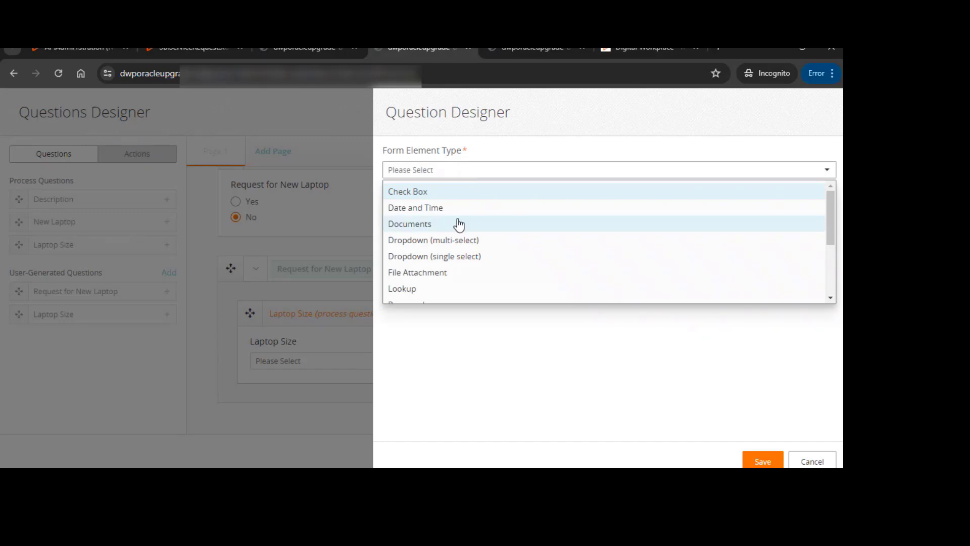
{"action": "scroll", "coordinate": [434, 257], "scroll_direction": "down", "scroll_amount": 2}
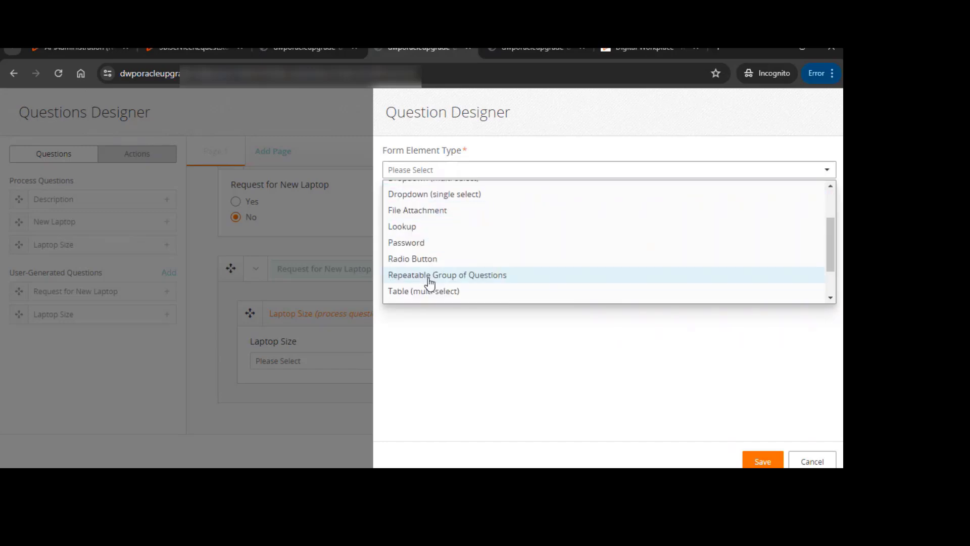
{"action": "scroll", "coordinate": [430, 284], "scroll_direction": "down", "scroll_amount": 1}
{"action": "left_click", "coordinate": [426, 276]}
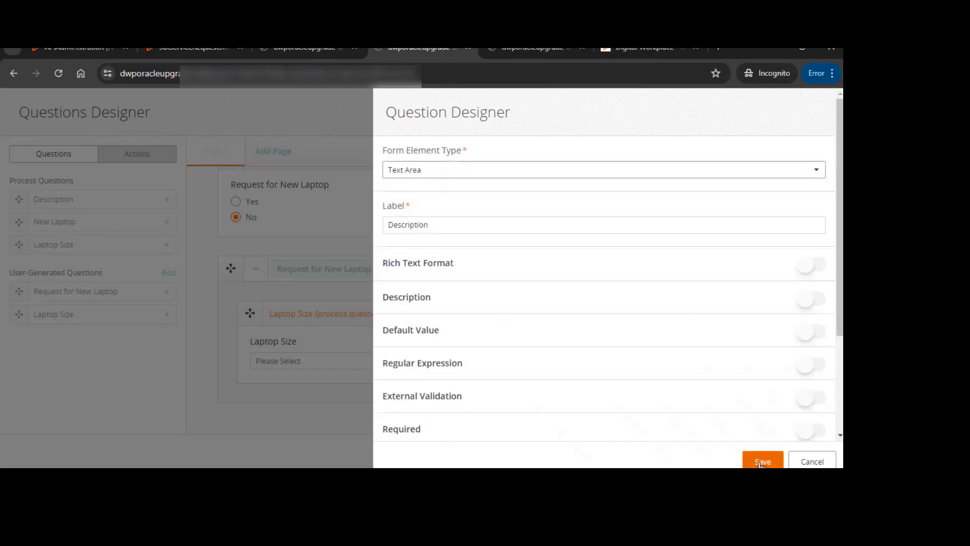
{"action": "left_click", "coordinate": [762, 462]}
Review the Description question's settings and close them without changes
{"action": "scroll", "coordinate": [320, 341], "scroll_direction": "down", "scroll_amount": 3}
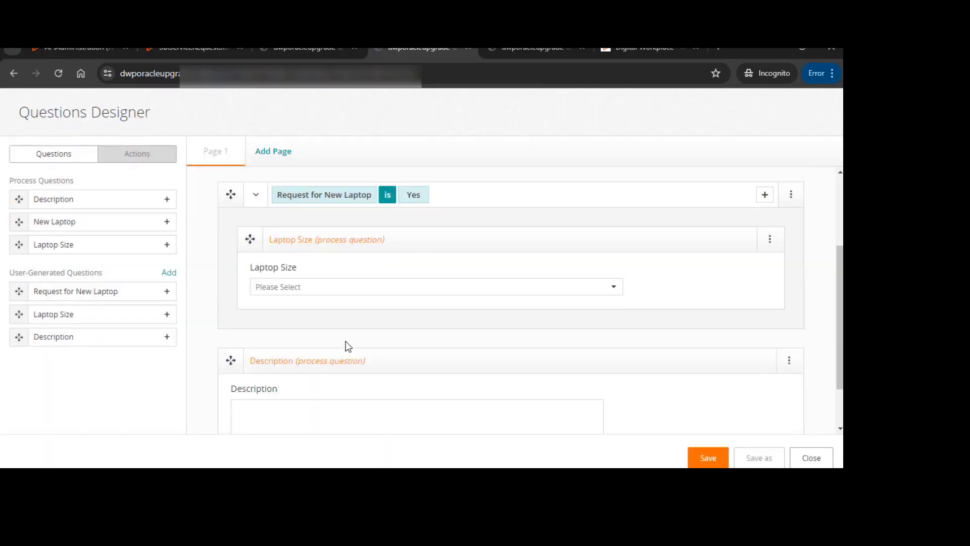
{"action": "scroll", "coordinate": [422, 299], "scroll_direction": "up", "scroll_amount": 4}
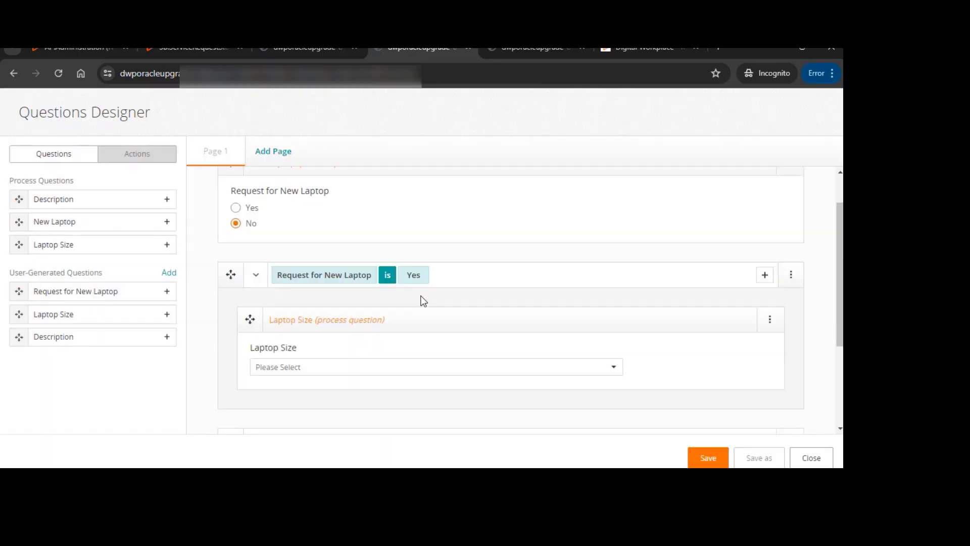
{"action": "scroll", "coordinate": [424, 303], "scroll_direction": "down", "scroll_amount": 4}
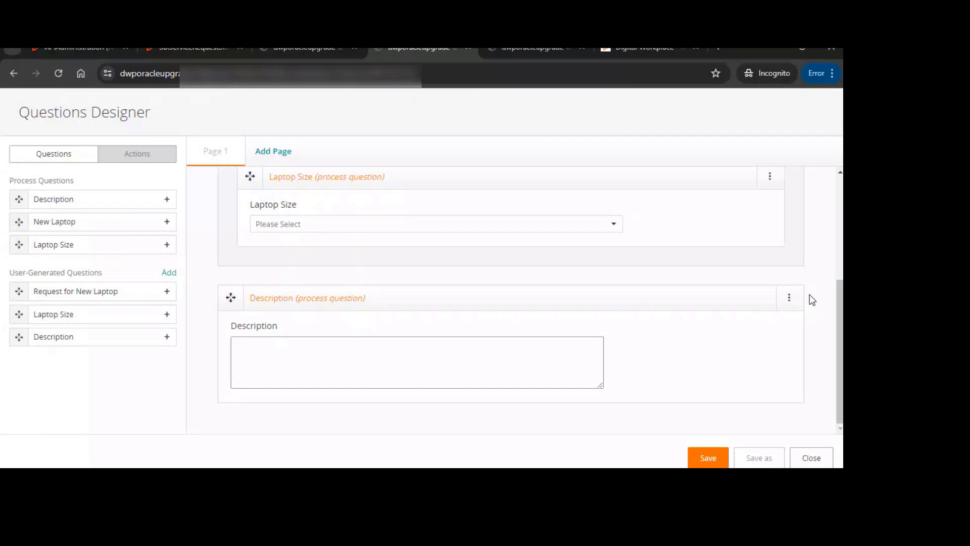
{"action": "left_click", "coordinate": [789, 298]}
{"action": "left_click", "coordinate": [727, 322]}
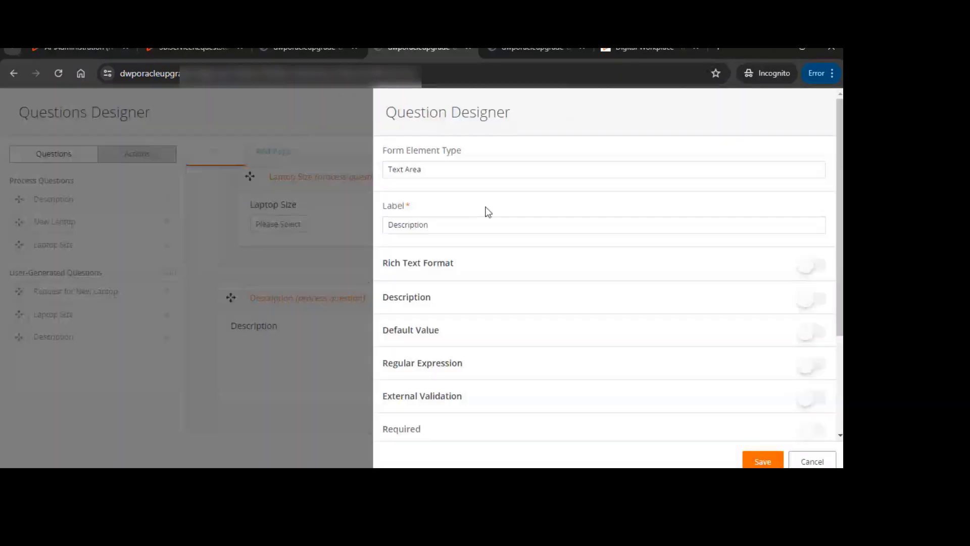
{"action": "left_click", "coordinate": [493, 225]}
{"action": "scroll", "coordinate": [562, 277], "scroll_direction": "down", "scroll_amount": 1}
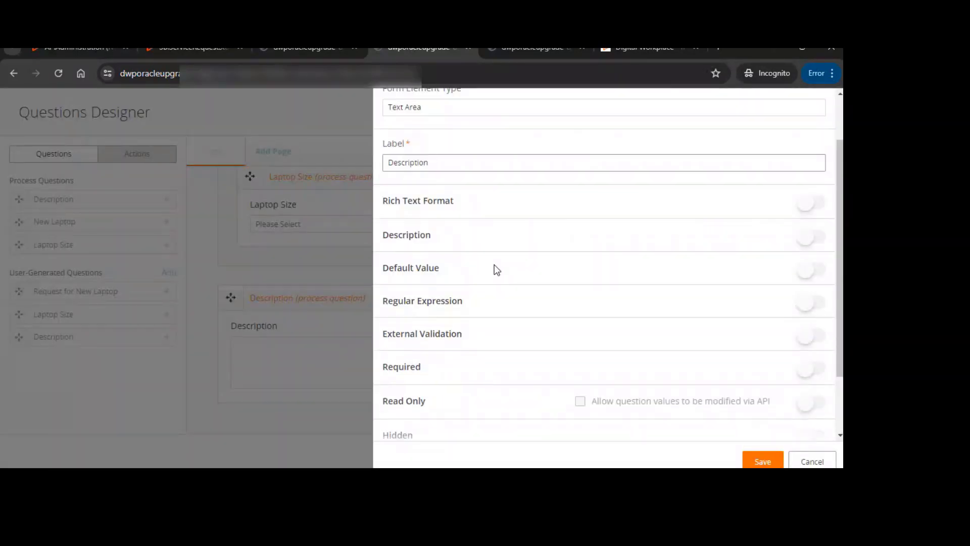
{"action": "left_click", "coordinate": [813, 243]}
{"action": "scroll", "coordinate": [517, 359], "scroll_direction": "down", "scroll_amount": 2}
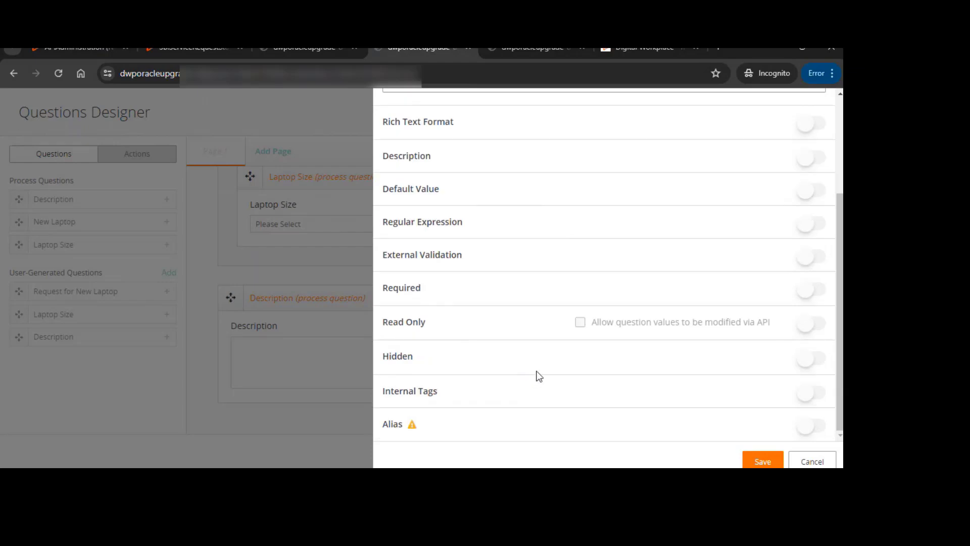
{"action": "scroll", "coordinate": [540, 374], "scroll_direction": "up", "scroll_amount": 3}
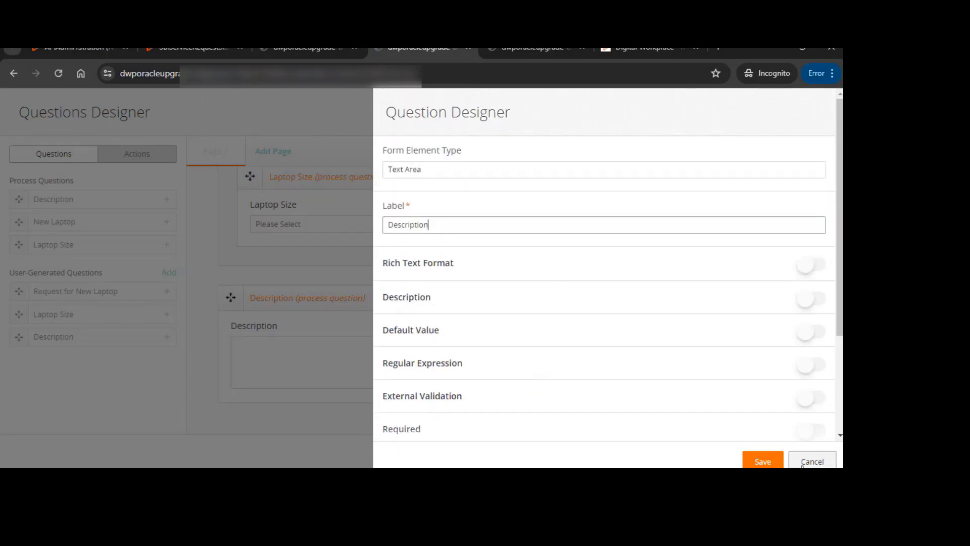
{"action": "left_click", "coordinate": [774, 463]}
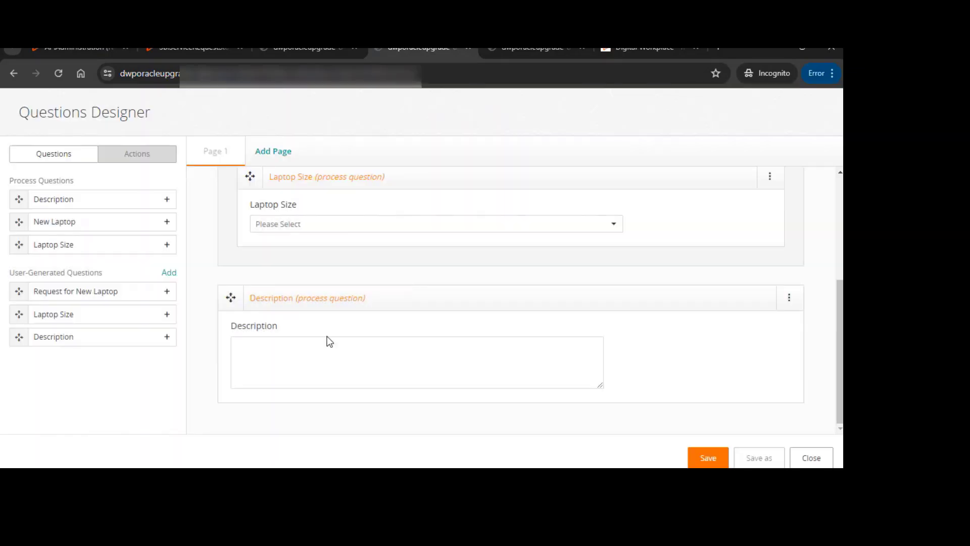
Save the questionnaire with the name Test Question1
{"action": "scroll", "coordinate": [704, 431], "scroll_direction": "down", "scroll_amount": 2}
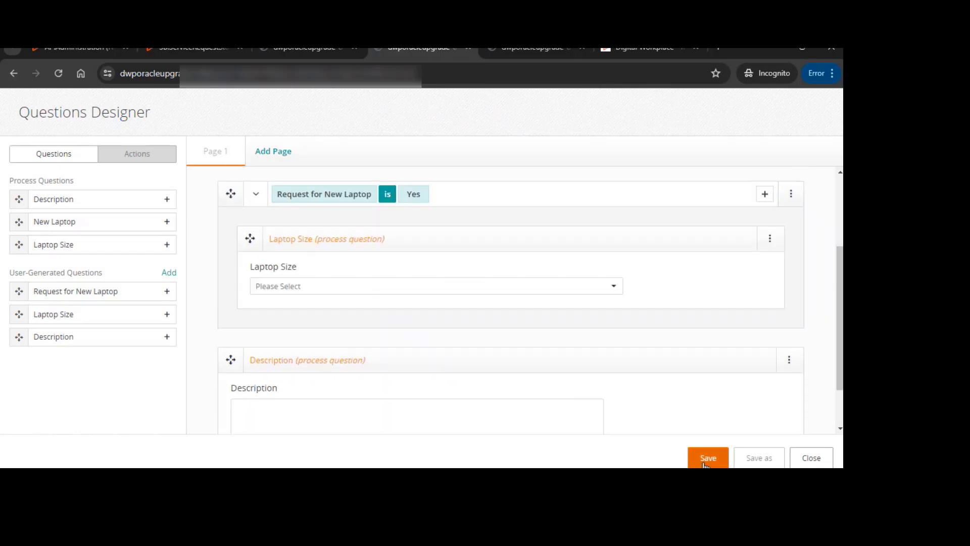
{"action": "left_click", "coordinate": [708, 457]}
{"action": "left_click", "coordinate": [366, 197]}
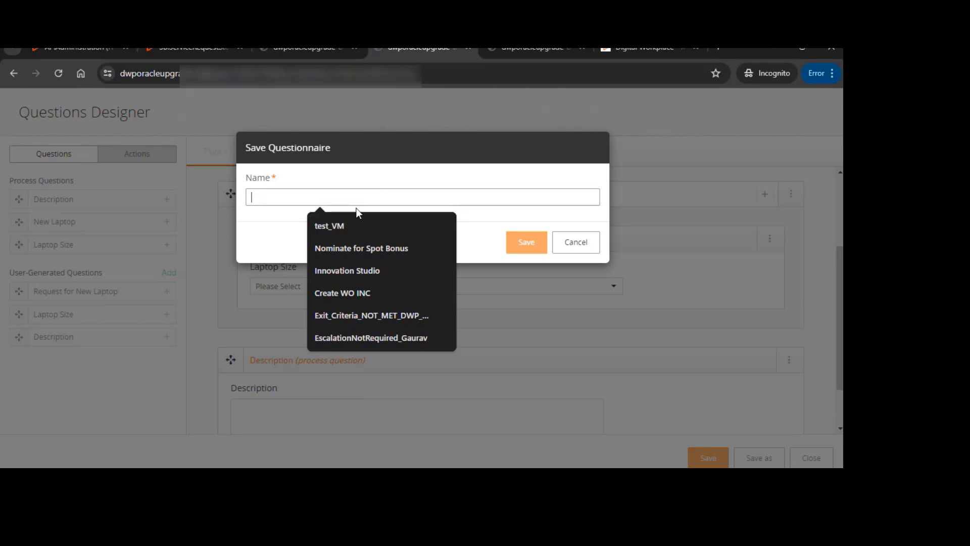
{"action": "type", "text": "Test "}
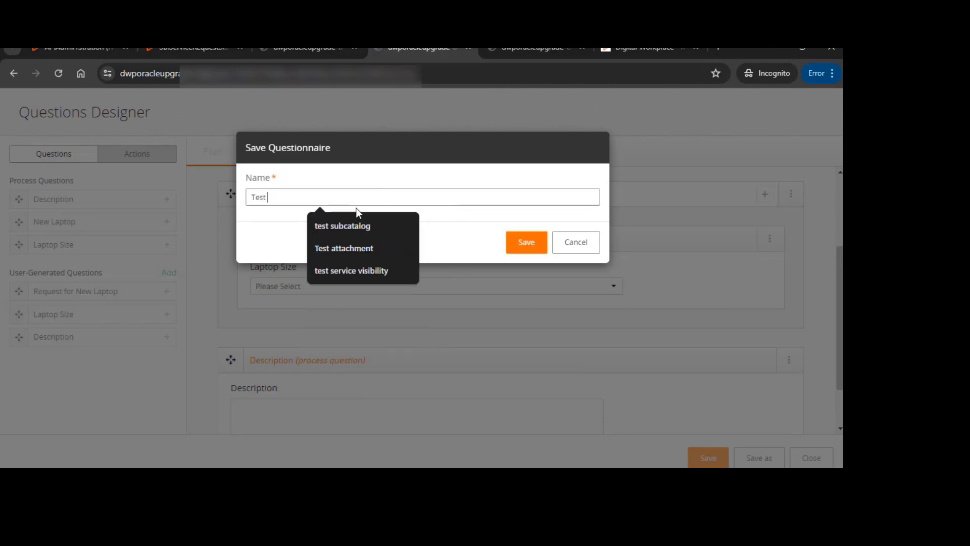
{"action": "type", "text": "Question1"}
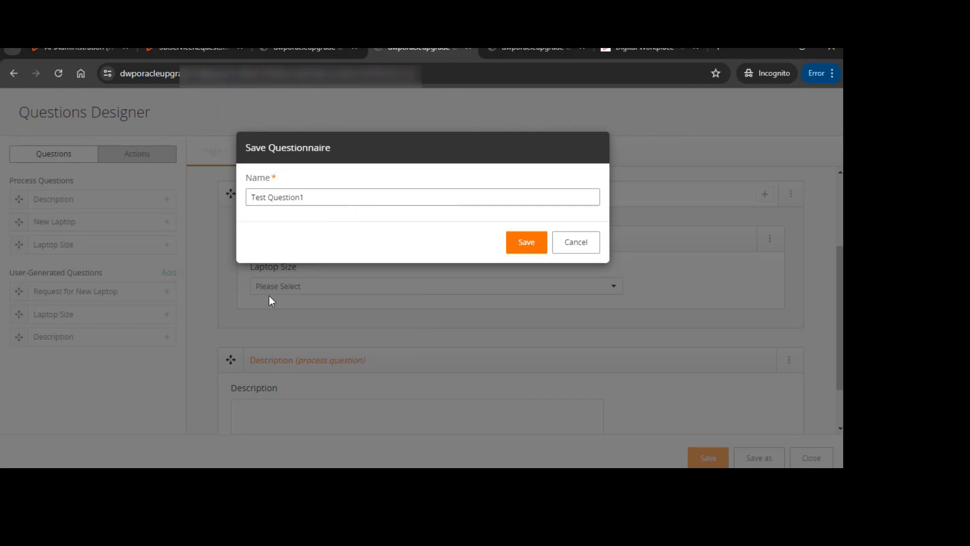
{"action": "left_click", "coordinate": [525, 243]}
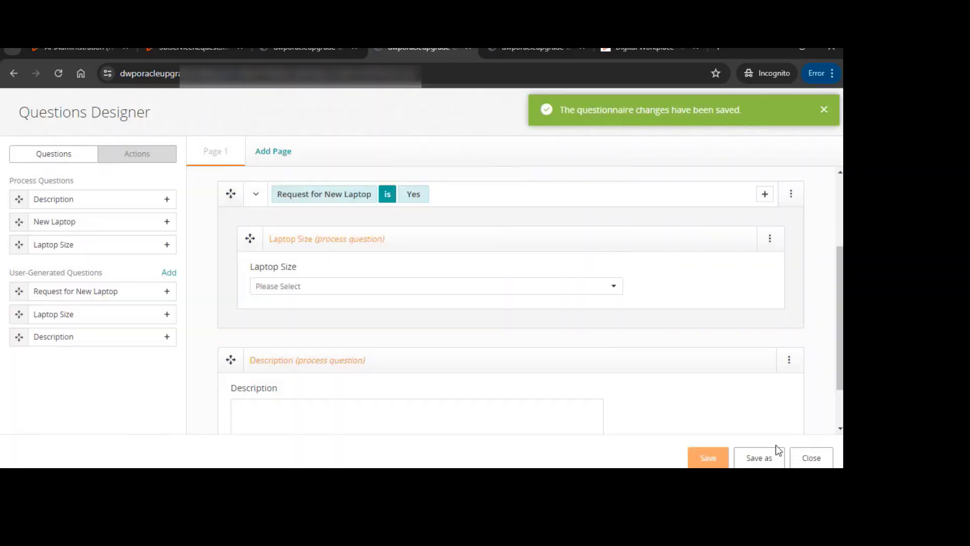
Close the Questions Designer, attach Test Question1 to the request, and save the workflow and questions
{"action": "left_click", "coordinate": [811, 457]}
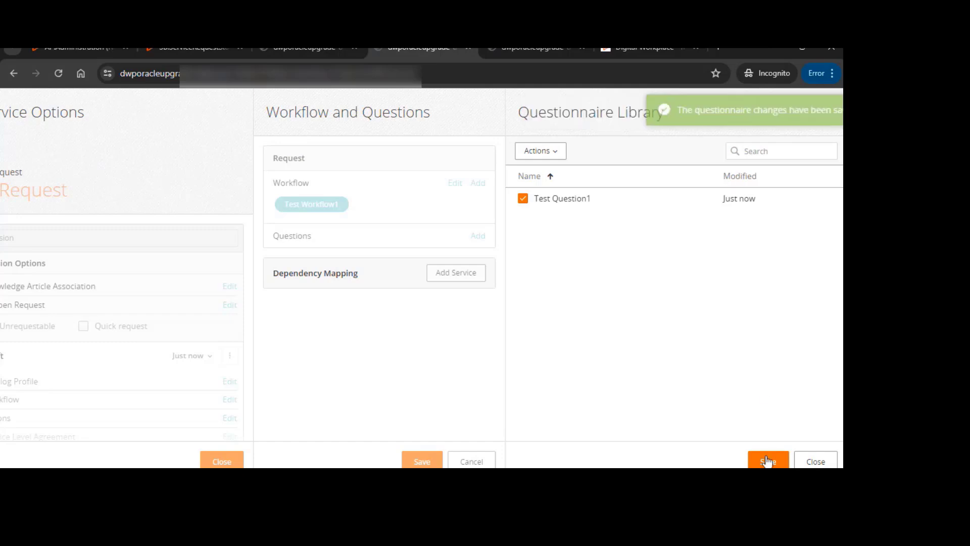
{"action": "left_click", "coordinate": [762, 462]}
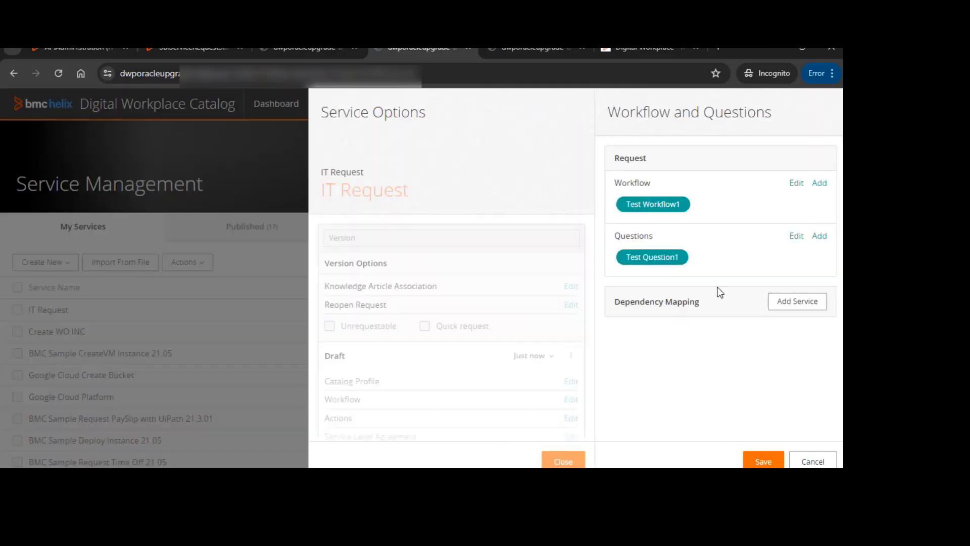
{"action": "left_click", "coordinate": [762, 461]}
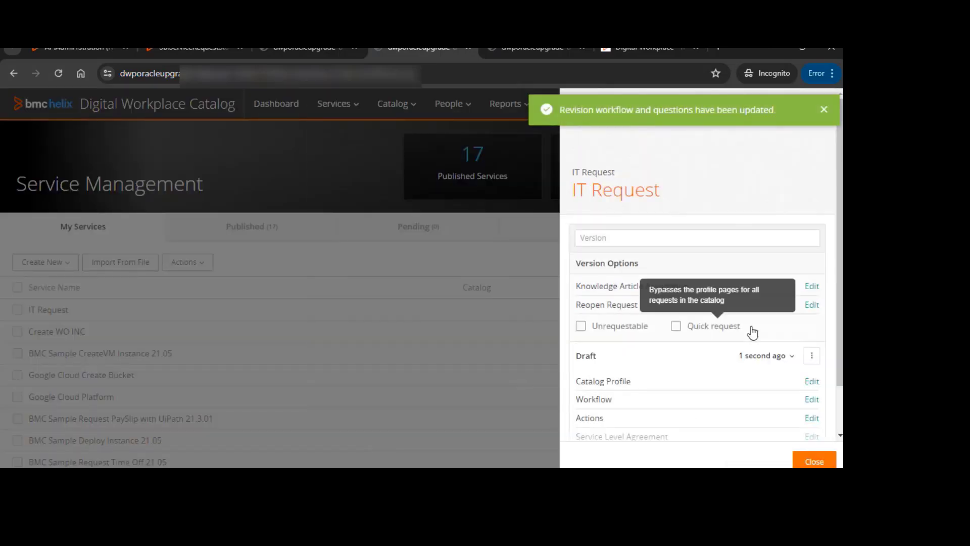
Open Test Workflow1 in the workflow designer and add a Call Activity after the start event
{"action": "left_click", "coordinate": [813, 399]}
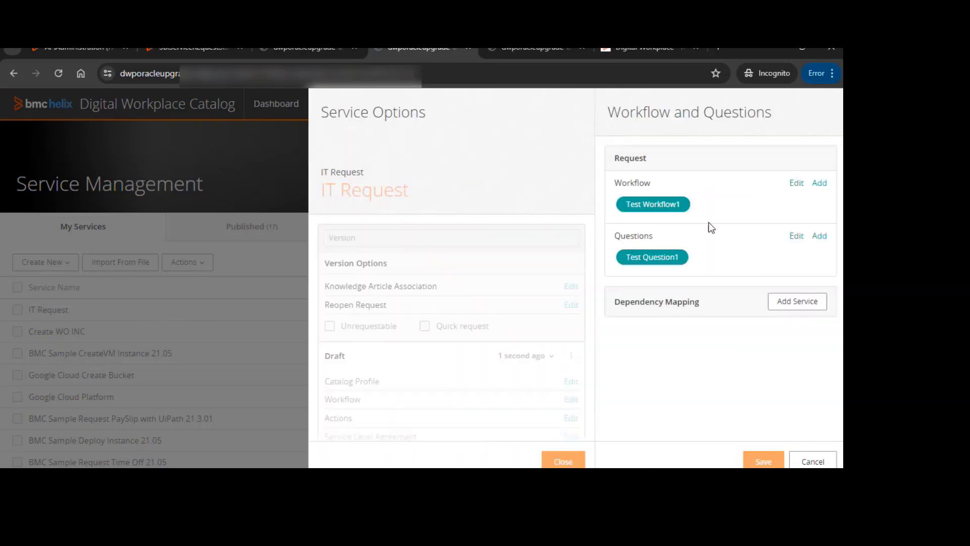
{"action": "left_click", "coordinate": [797, 183]}
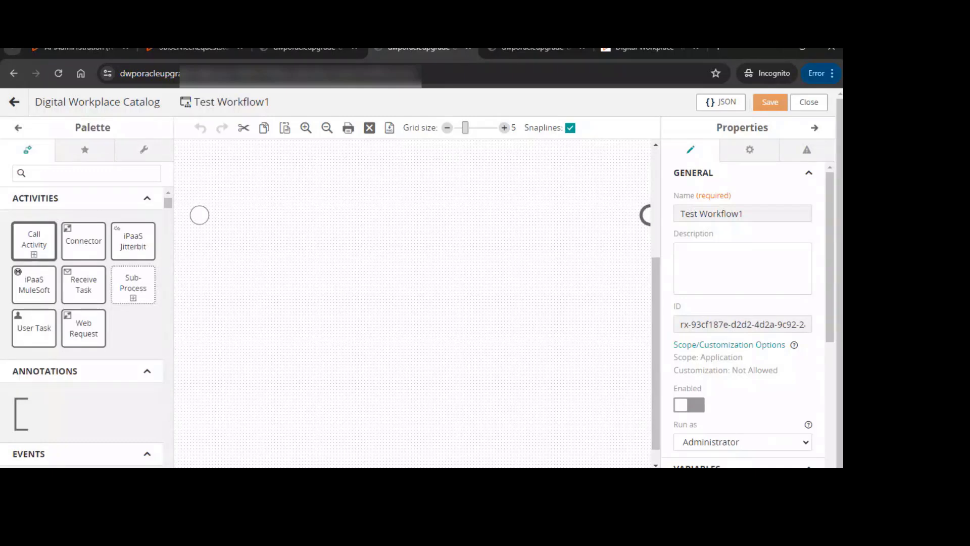
{"action": "scroll", "coordinate": [301, 260], "scroll_direction": "up", "scroll_amount": 2}
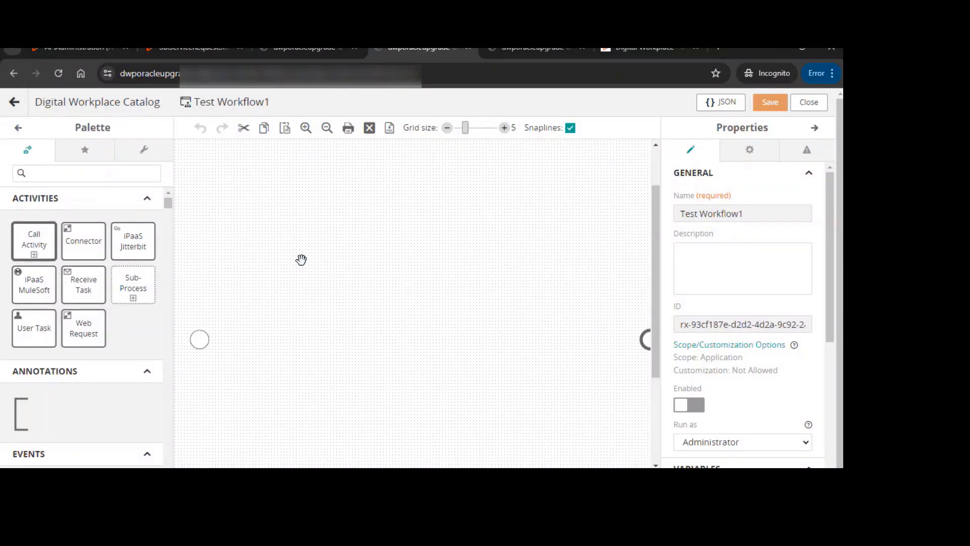
{"action": "left_click", "coordinate": [105, 177]}
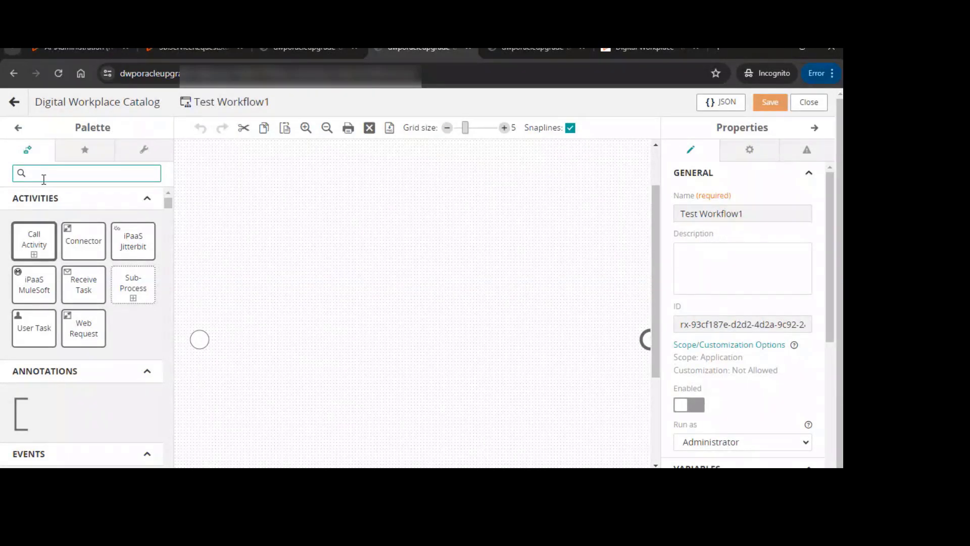
{"action": "type", "text": "call"}
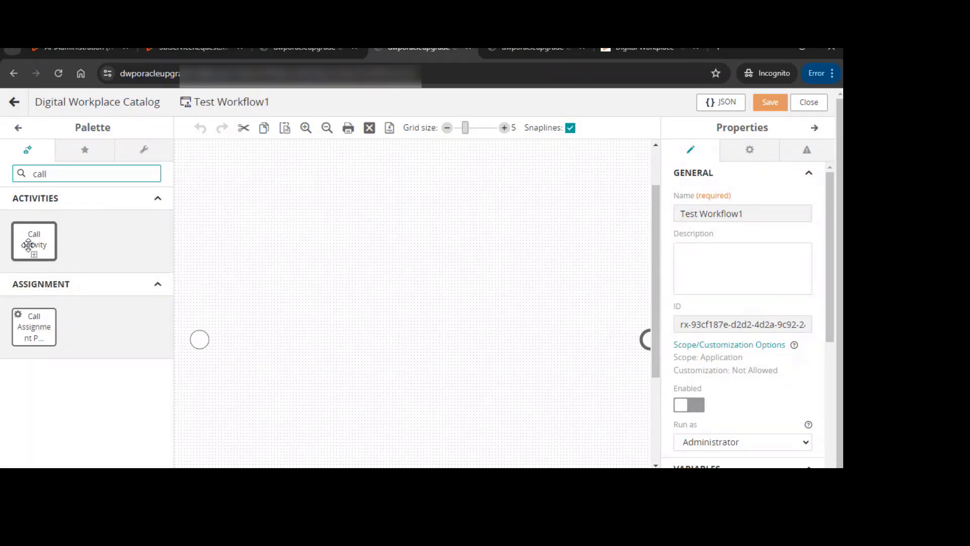
{"action": "left_click_drag", "start_coordinate": [31, 241], "coordinate": [274, 340]}
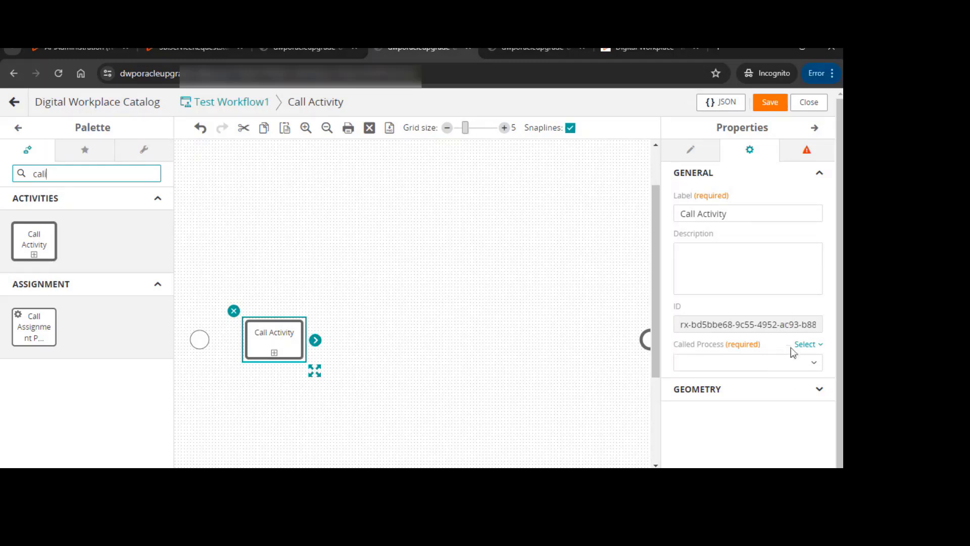
Rename the Call Activity's label to Request Approval
{"action": "left_click", "coordinate": [813, 365]}
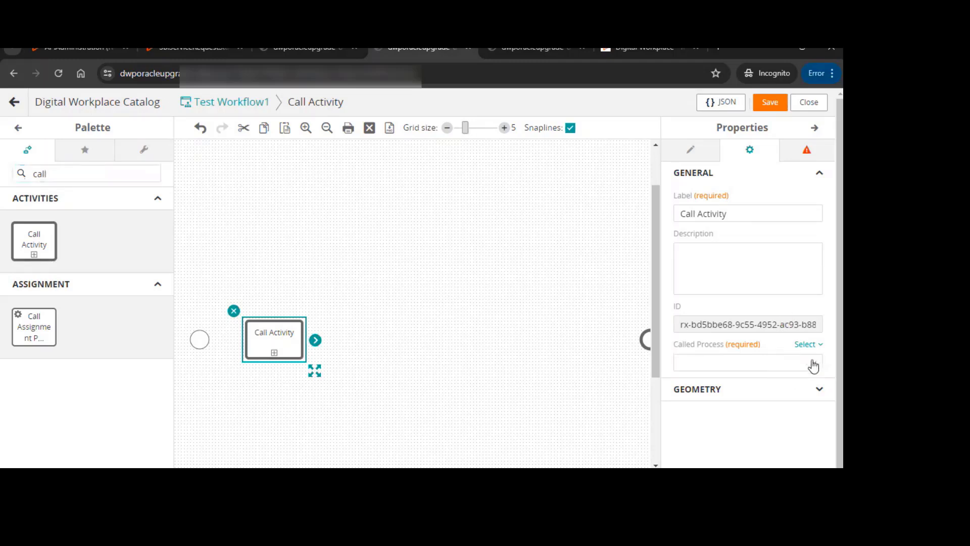
{"action": "left_click", "coordinate": [567, 327]}
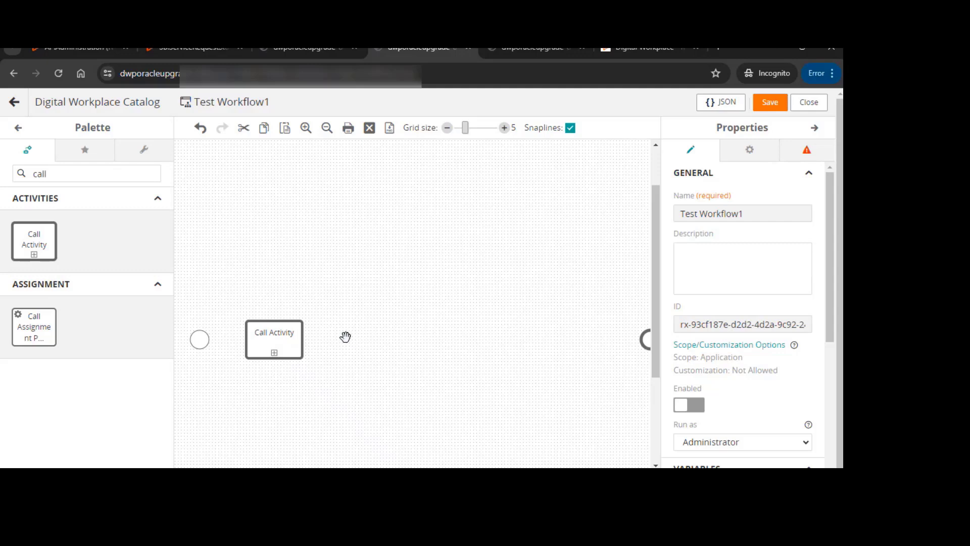
{"action": "left_click", "coordinate": [278, 336]}
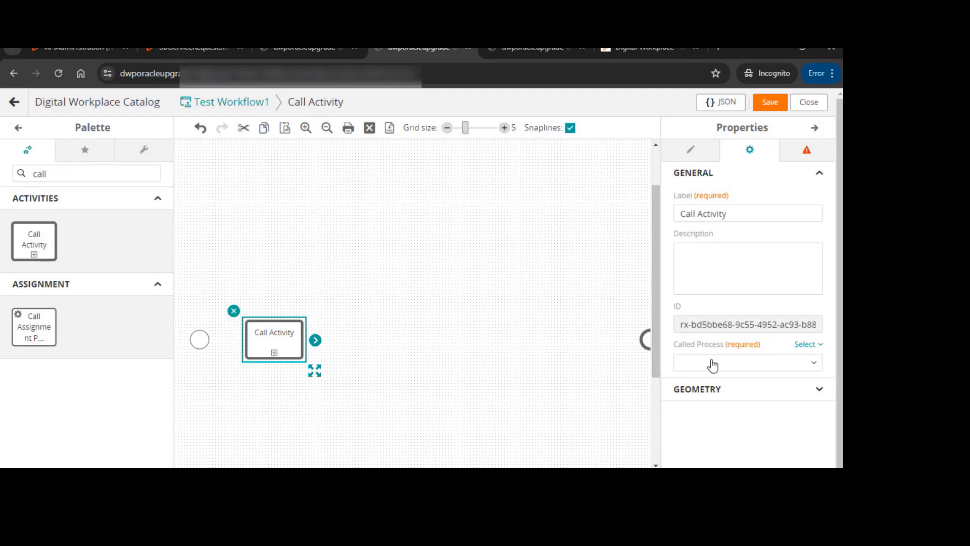
{"action": "double_click", "coordinate": [720, 214]}
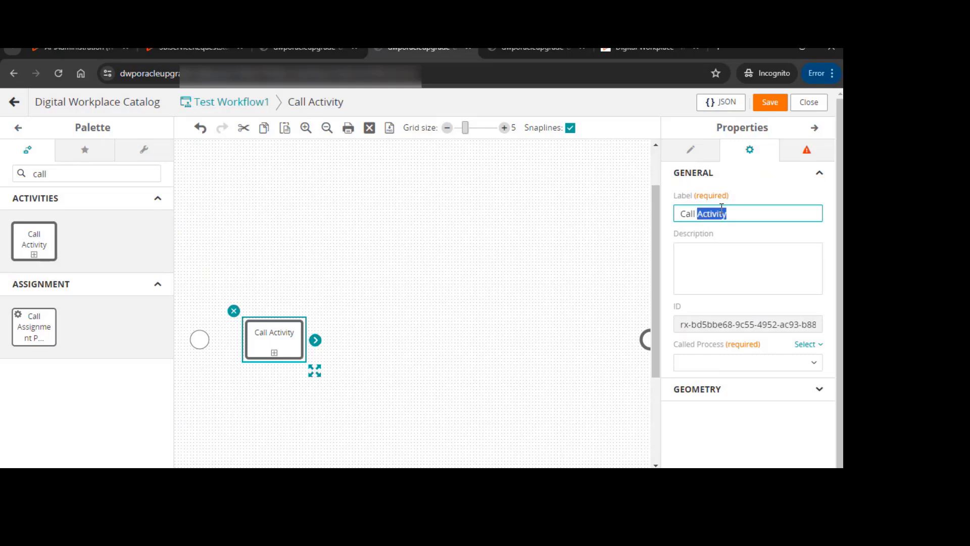
{"action": "key", "text": "ctrl+a"}
{"action": "type", "text": "Reu"}
{"action": "key", "text": "BackSpace"}
{"action": "type", "text": "quest Approval"}
Set the activity's called process to Request Approval, found by searching all processes
{"action": "left_click", "coordinate": [735, 363]}
{"action": "left_click", "coordinate": [733, 362]}
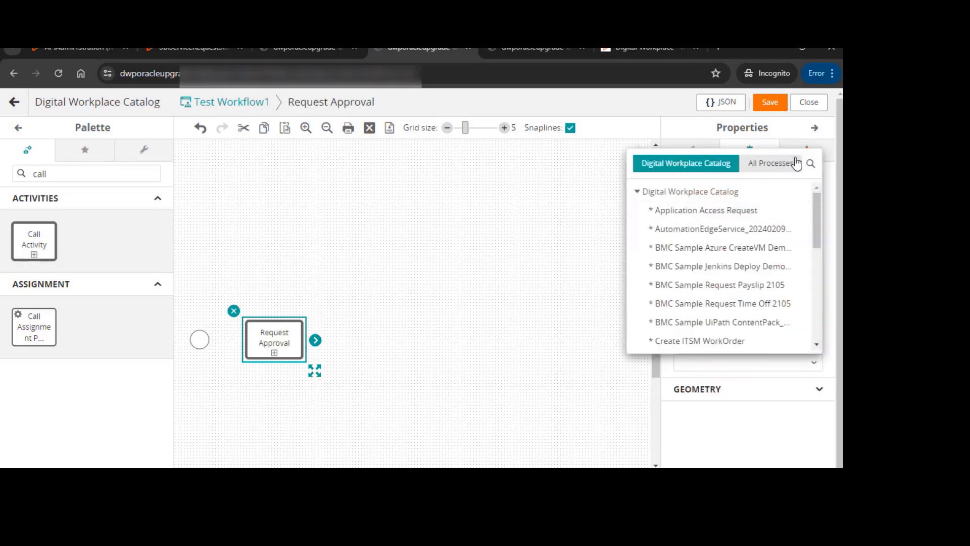
{"action": "left_click", "coordinate": [811, 163]}
{"action": "type", "text": "req"}
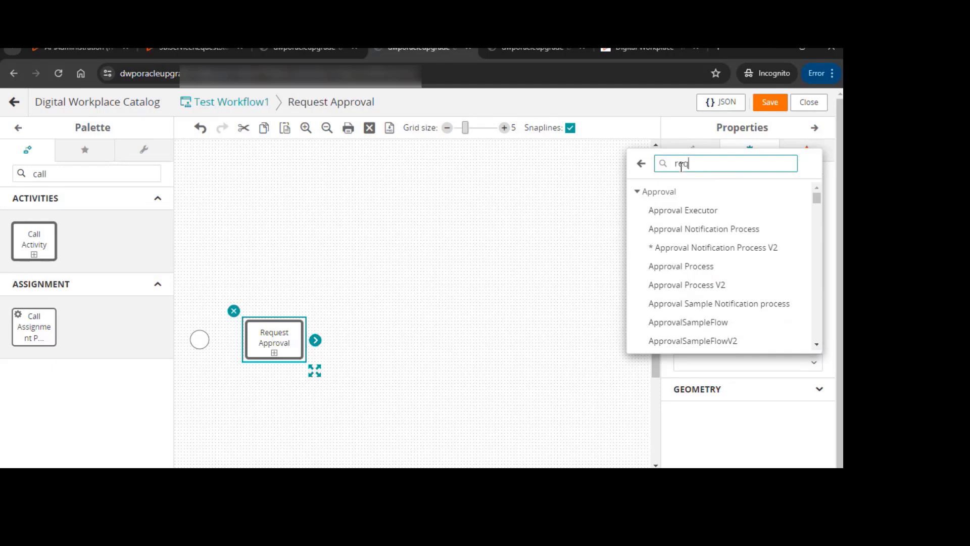
{"action": "type", "text": "uest approv"}
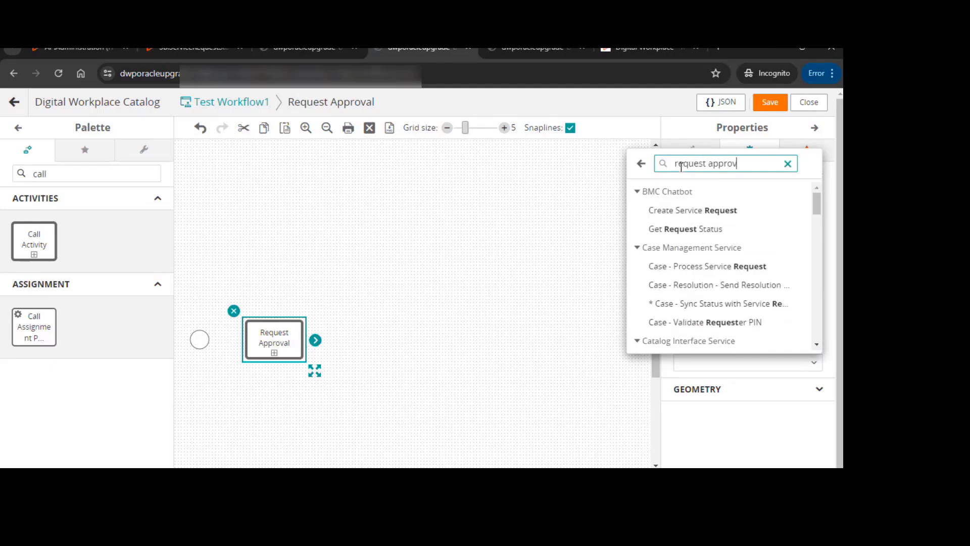
{"action": "type", "text": "al"}
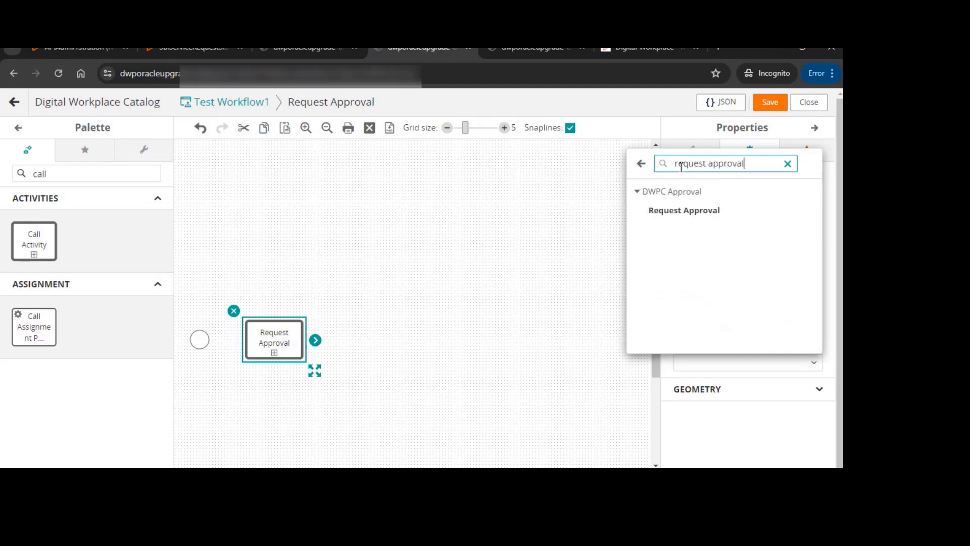
{"action": "left_click", "coordinate": [692, 214]}
Map the Service ID input to the SB Context Service's Service ID value
{"action": "scroll", "coordinate": [737, 333], "scroll_direction": "down", "scroll_amount": 2}
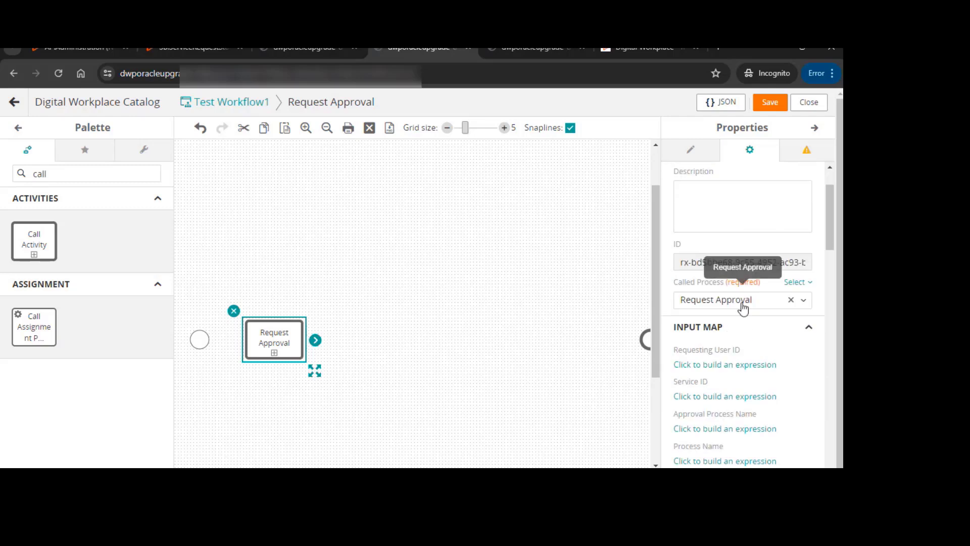
{"action": "scroll", "coordinate": [700, 323], "scroll_direction": "down", "scroll_amount": 2}
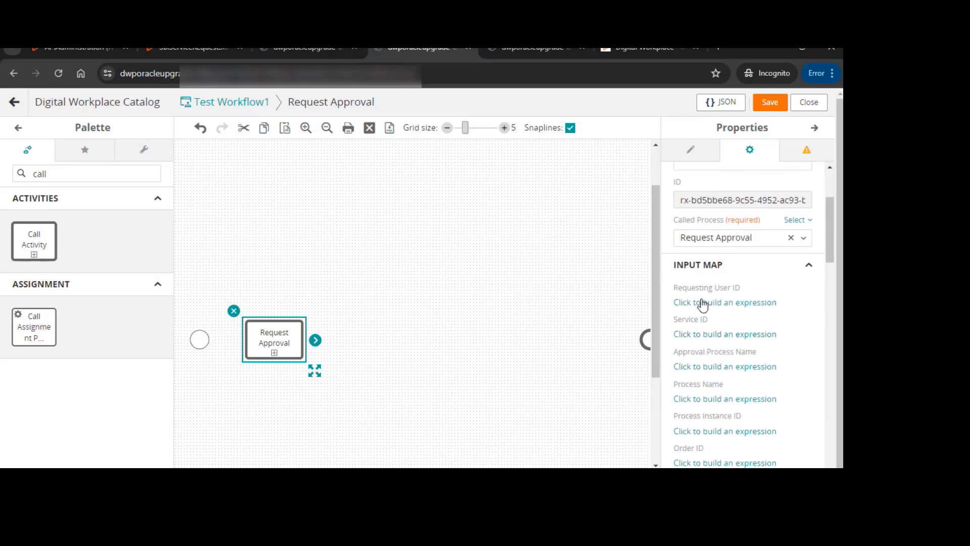
{"action": "scroll", "coordinate": [733, 303], "scroll_direction": "down", "scroll_amount": 2}
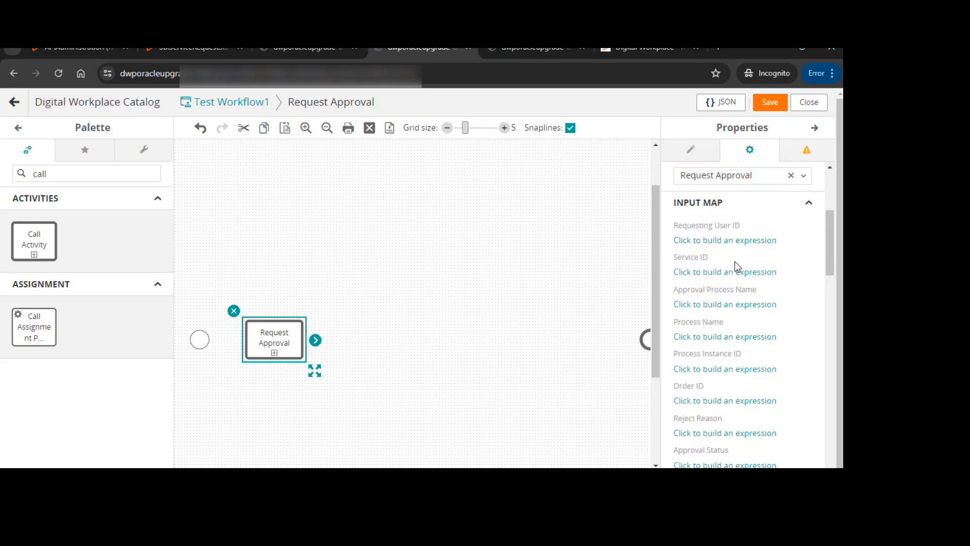
{"action": "scroll", "coordinate": [735, 266], "scroll_direction": "down", "scroll_amount": 2}
{"action": "scroll", "coordinate": [735, 266], "scroll_direction": "up", "scroll_amount": 2}
{"action": "left_click", "coordinate": [704, 272]}
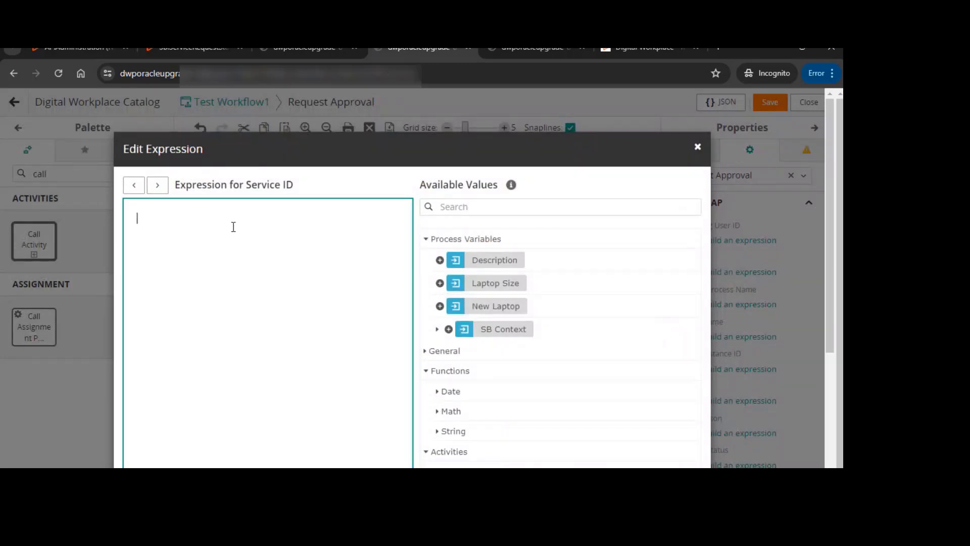
{"action": "left_click", "coordinate": [437, 330]}
{"action": "scroll", "coordinate": [506, 311], "scroll_direction": "down", "scroll_amount": 2}
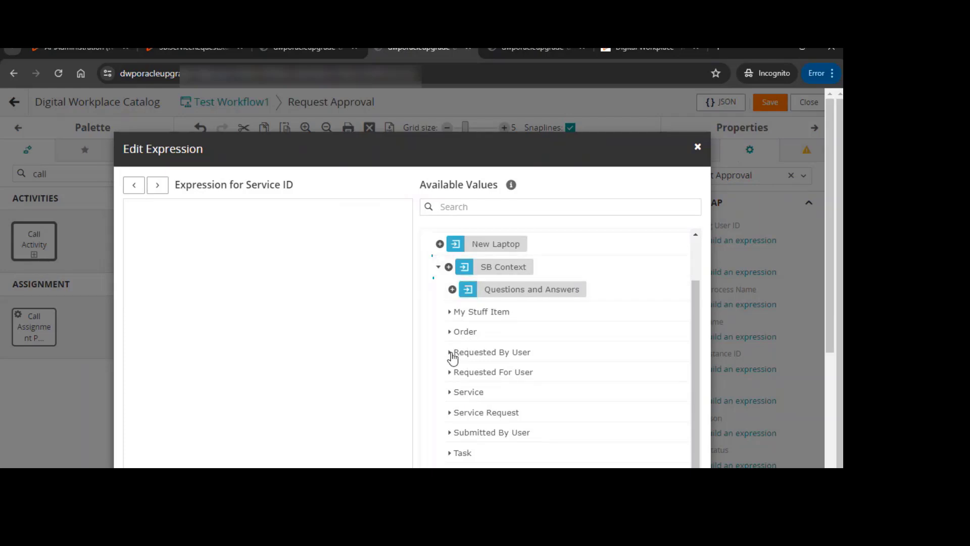
{"action": "left_click", "coordinate": [449, 392]}
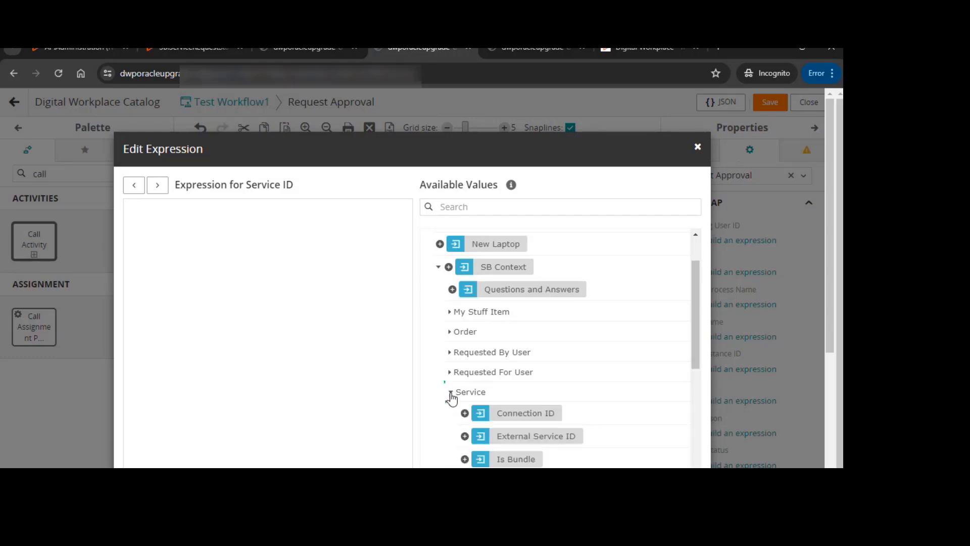
{"action": "left_click", "coordinate": [450, 392]}
{"action": "scroll", "coordinate": [453, 359], "scroll_direction": "down", "scroll_amount": 3}
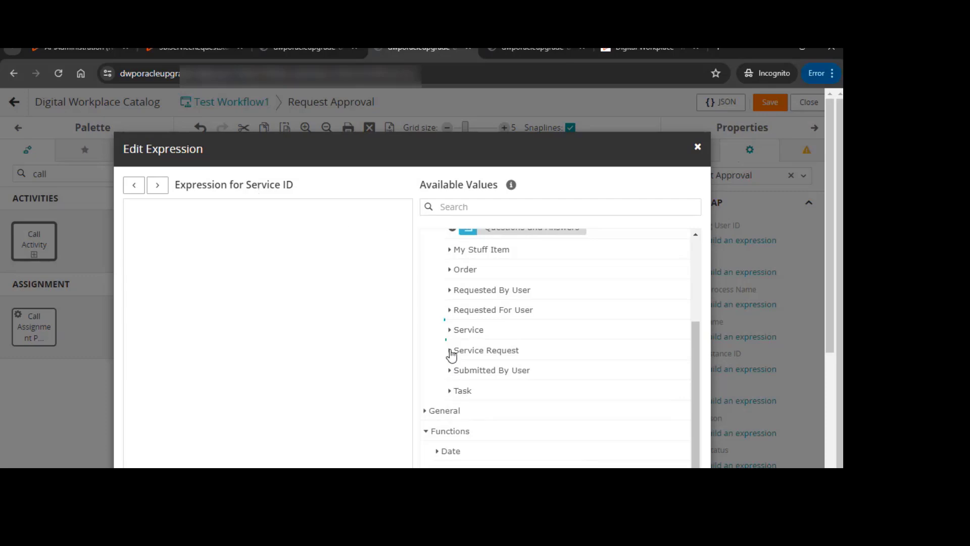
{"action": "left_click", "coordinate": [449, 330]}
{"action": "scroll", "coordinate": [553, 347], "scroll_direction": "down", "scroll_amount": 2}
{"action": "scroll", "coordinate": [549, 357], "scroll_direction": "down", "scroll_amount": 1}
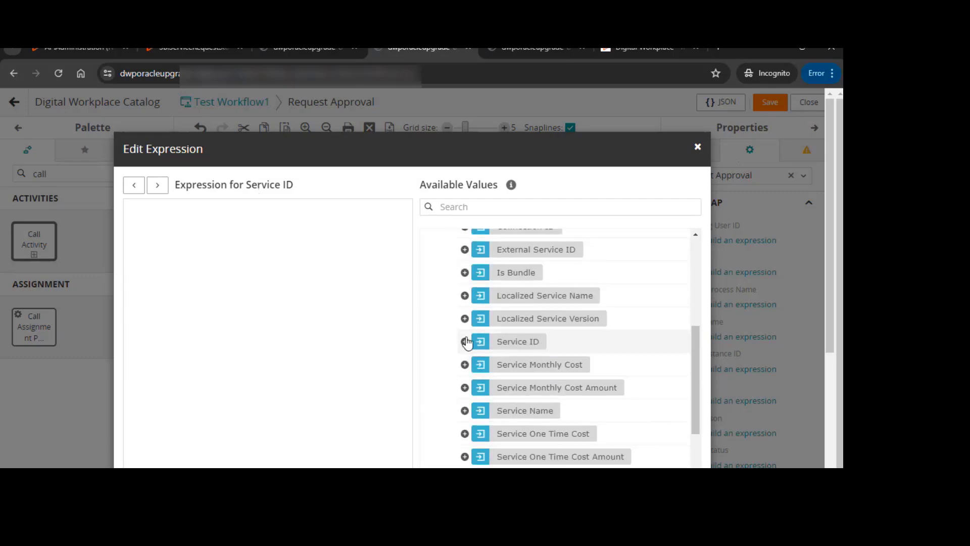
{"action": "left_click", "coordinate": [465, 341]}
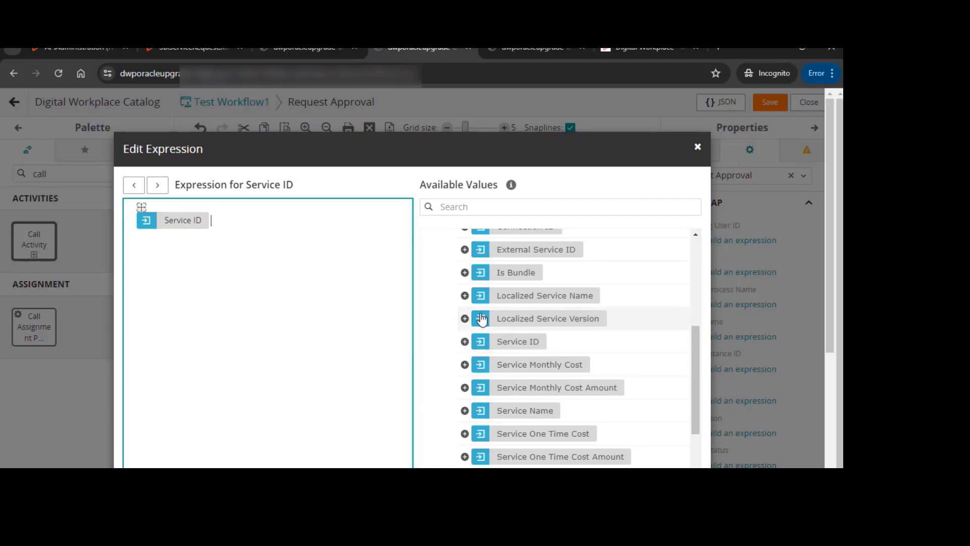
Look up the approval process name in the Approval Server administration tab before returning to the workflow designer
{"action": "left_click", "coordinate": [165, 188]}
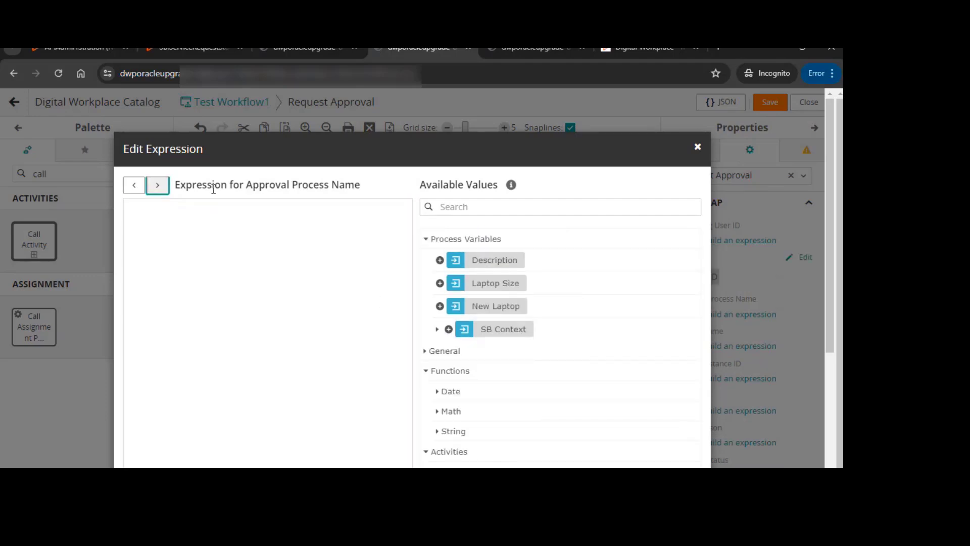
{"action": "scroll", "coordinate": [547, 179], "scroll_direction": "down", "scroll_amount": 2}
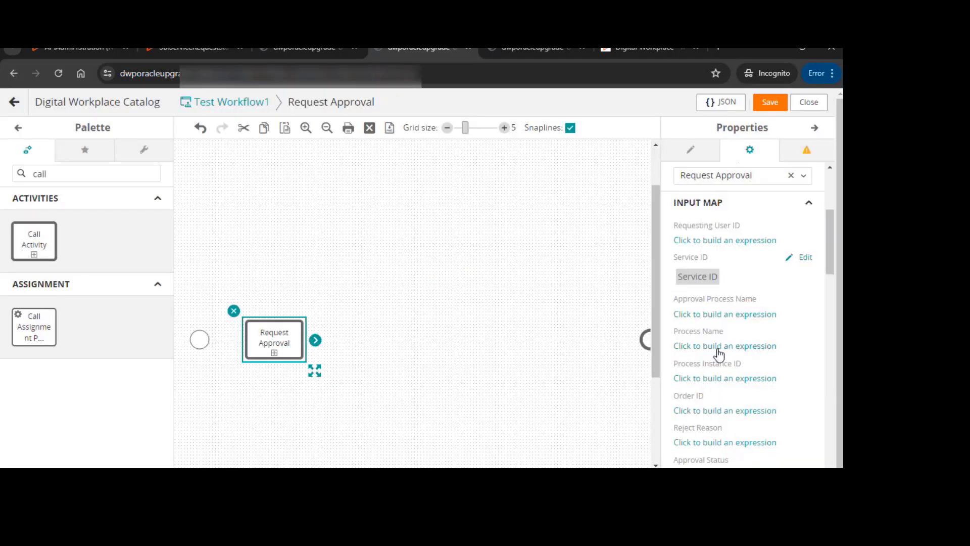
{"action": "scroll", "coordinate": [709, 326], "scroll_direction": "up", "scroll_amount": 1}
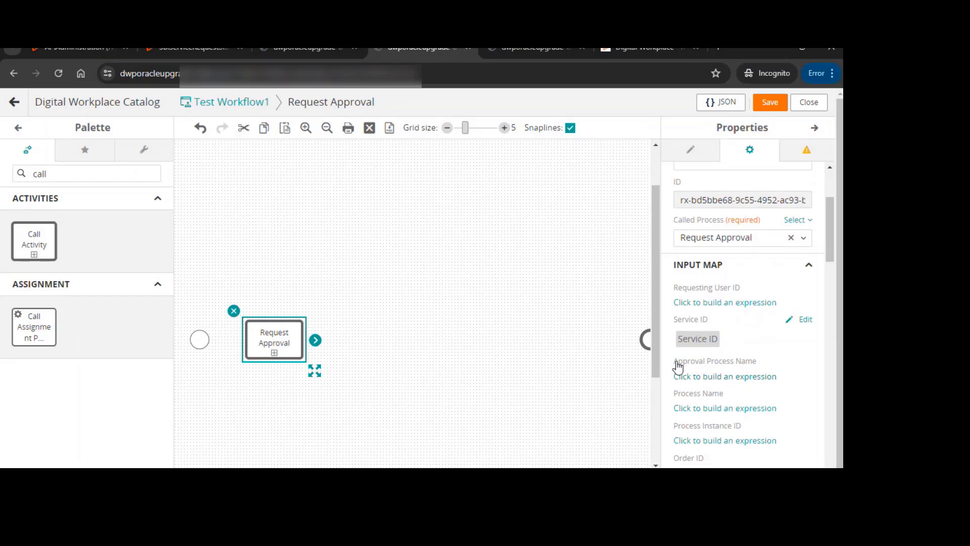
{"action": "left_click", "coordinate": [68, 50]}
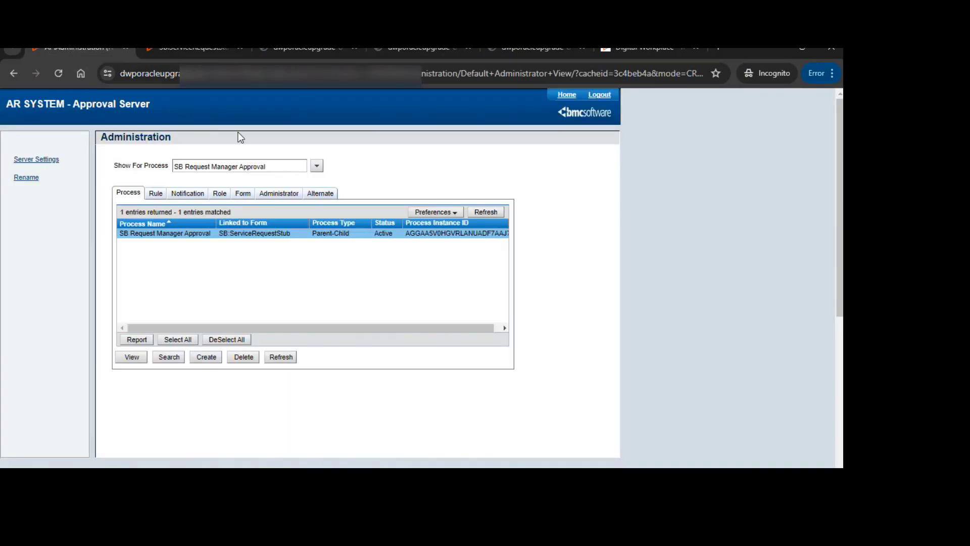
{"action": "left_click_drag", "start_coordinate": [175, 167], "coordinate": [278, 168]}
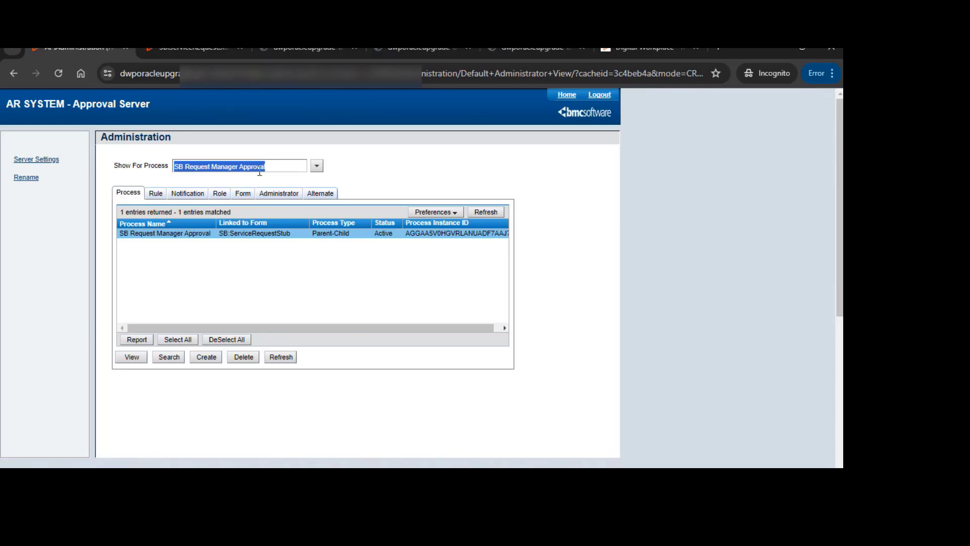
{"action": "left_click", "coordinate": [289, 51]}
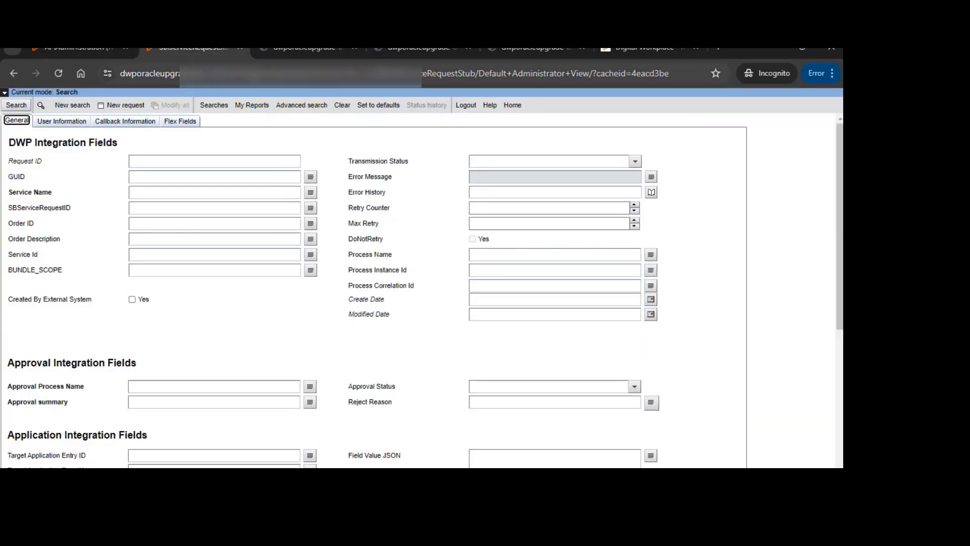
{"action": "left_click", "coordinate": [532, 49]}
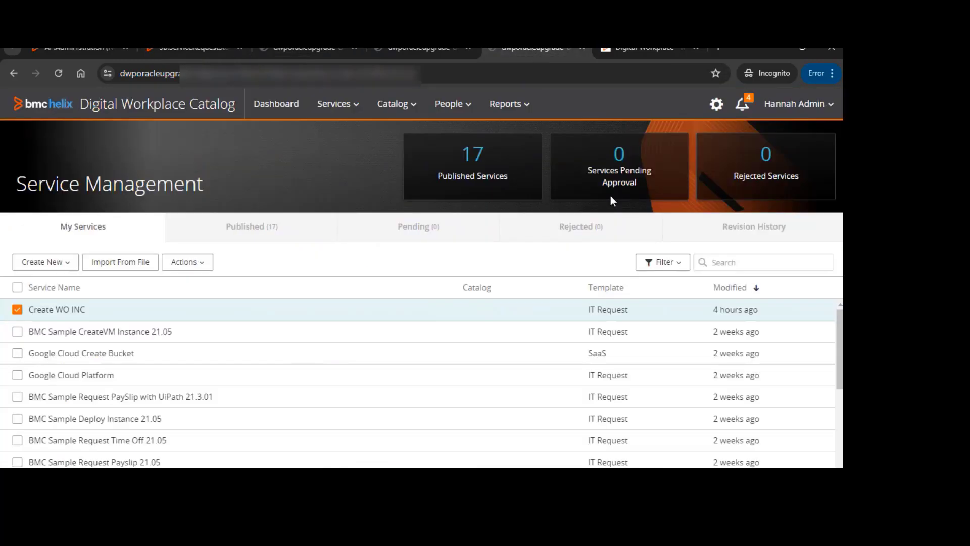
{"action": "left_click_drag", "start_coordinate": [581, 51], "coordinate": [581, 66]}
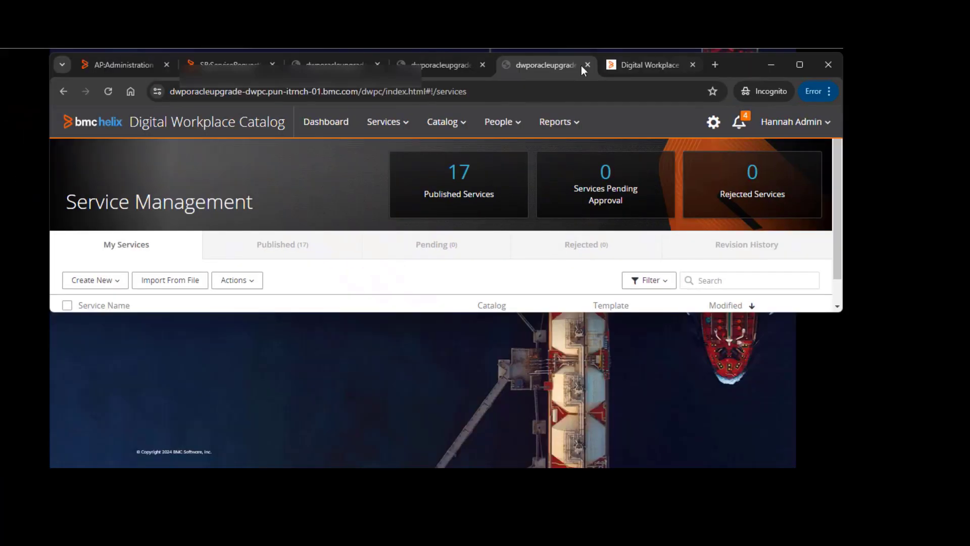
{"action": "left_click", "coordinate": [441, 71]}
{"action": "left_click", "coordinate": [788, 73]}
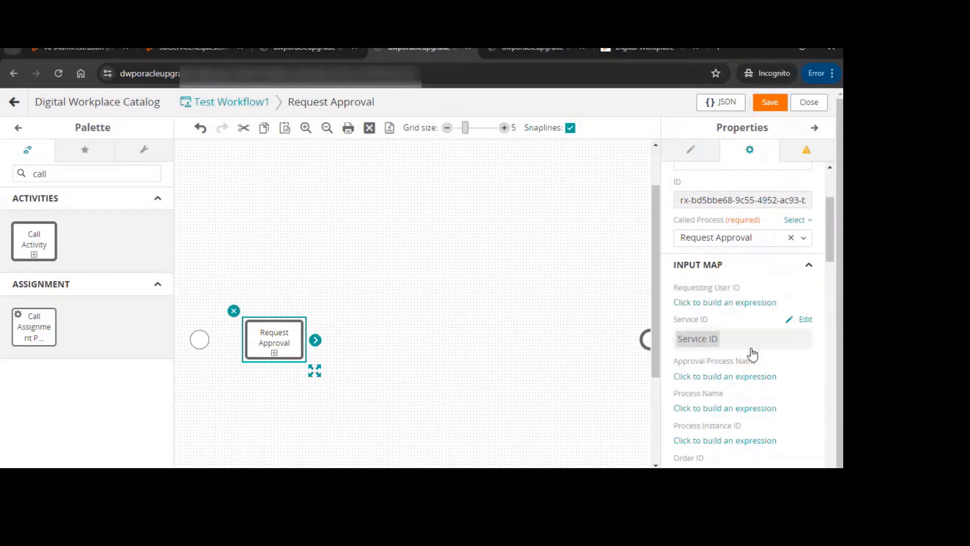
Map the Requesting User ID input to the SB Context's Requested By User Login Name
{"action": "left_click", "coordinate": [713, 303]}
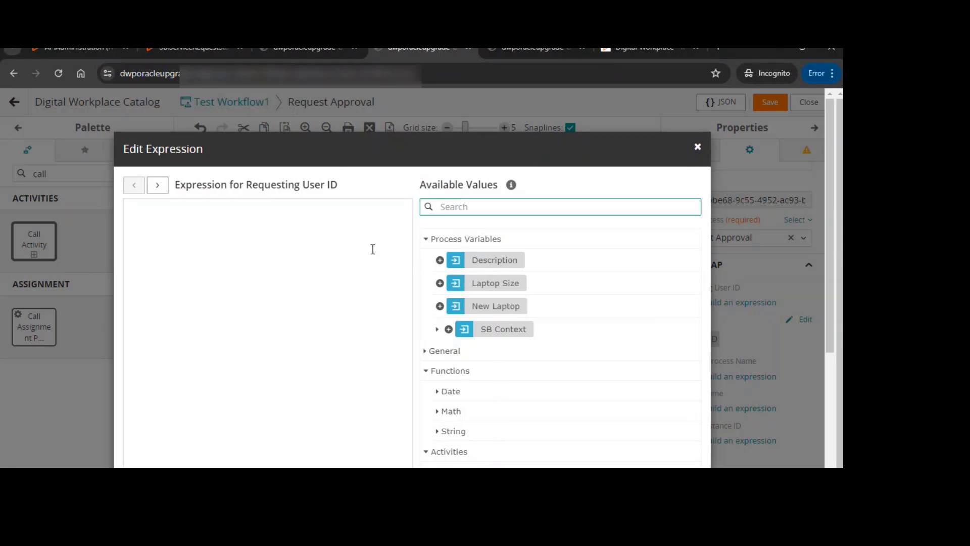
{"action": "type", "text": "login"}
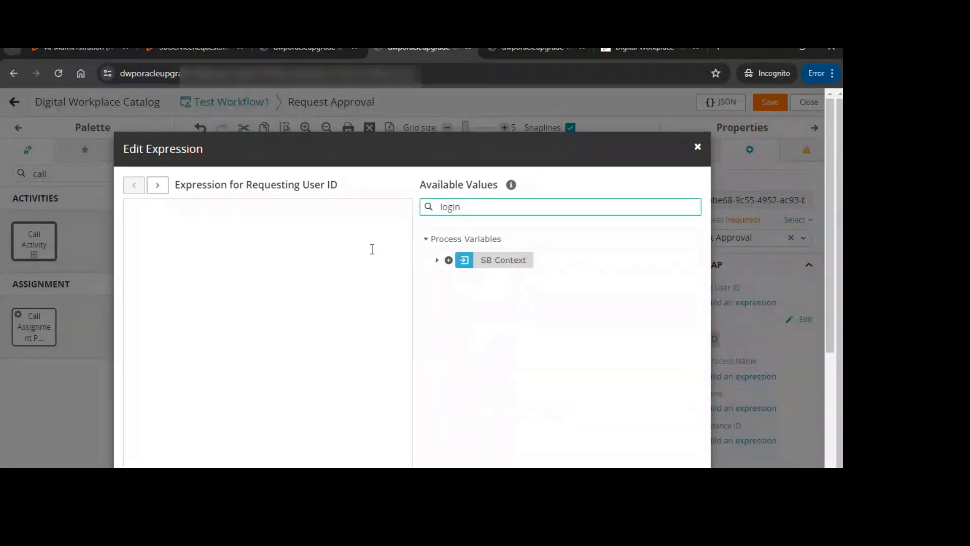
{"action": "left_click", "coordinate": [437, 260]}
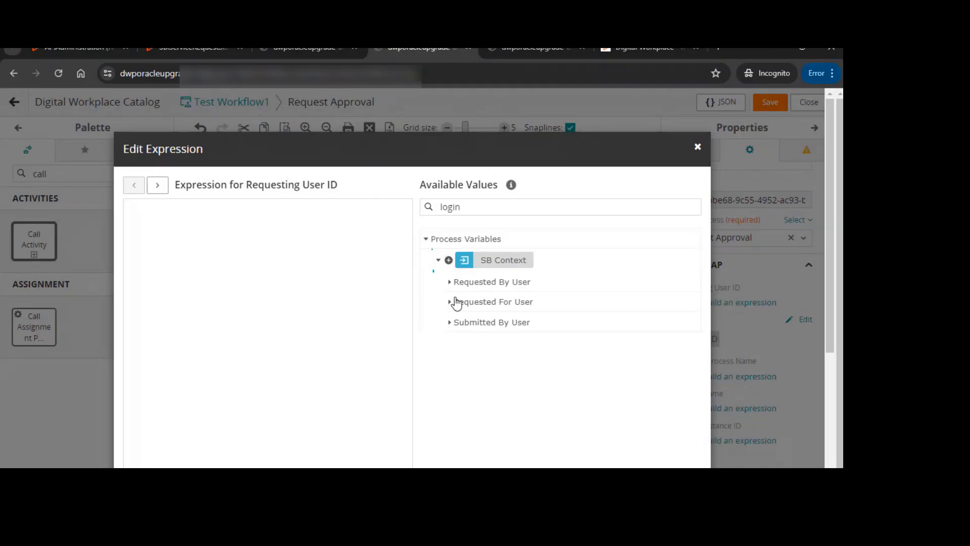
{"action": "left_click", "coordinate": [449, 282]}
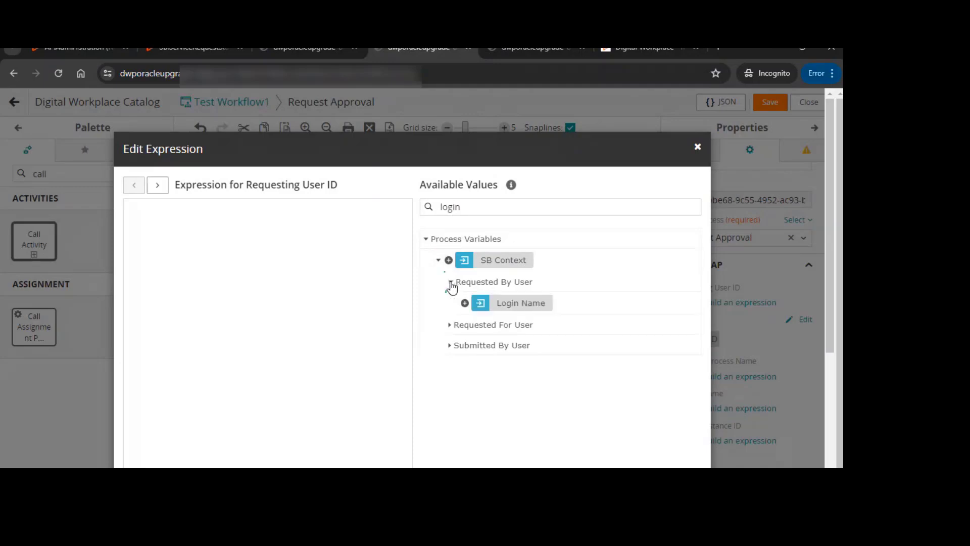
{"action": "left_click", "coordinate": [464, 304]}
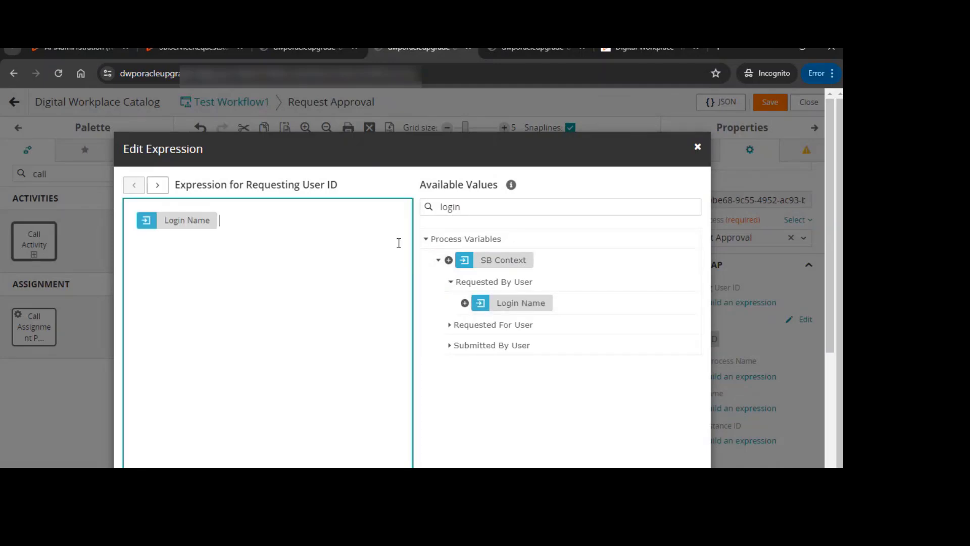
{"action": "scroll", "coordinate": [514, 271], "scroll_direction": "down", "scroll_amount": 3}
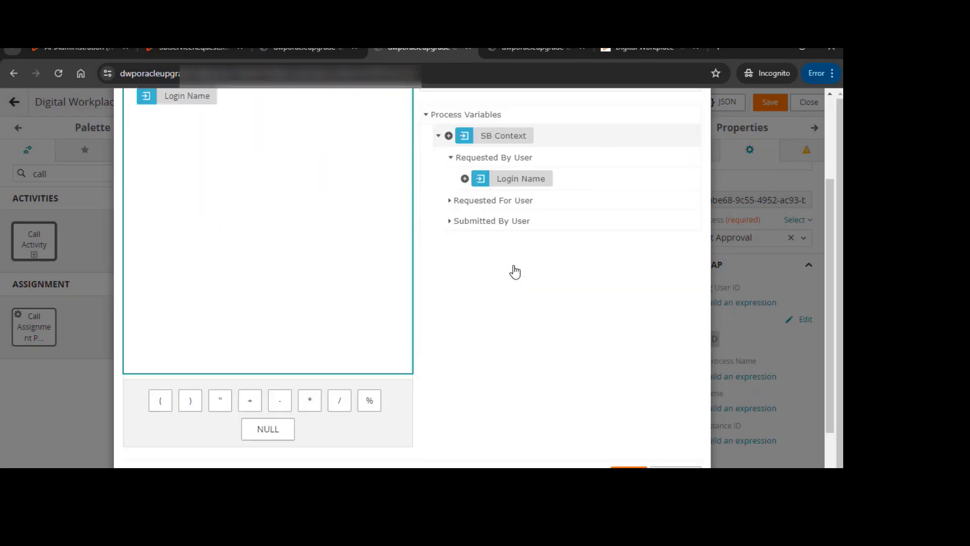
{"action": "left_click", "coordinate": [629, 467]}
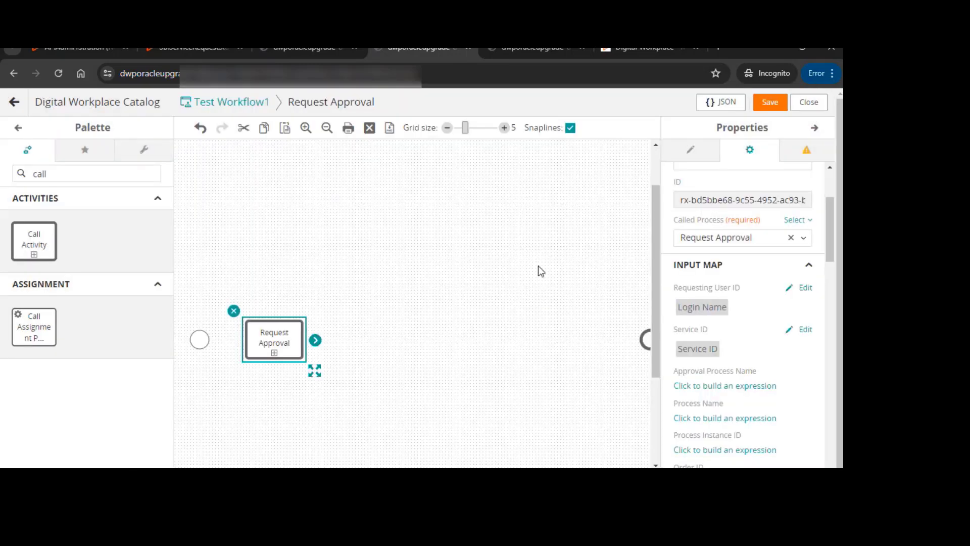
Map the Requesting For User Id input to the SB Context's Requested For User Login Name
{"action": "scroll", "coordinate": [701, 288], "scroll_direction": "down", "scroll_amount": 5}
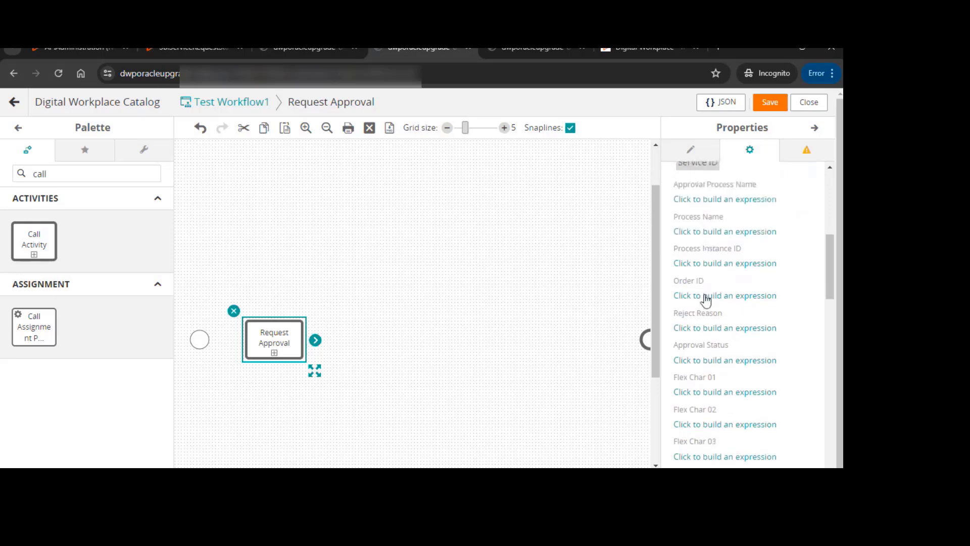
{"action": "scroll", "coordinate": [706, 345], "scroll_direction": "down", "scroll_amount": 3}
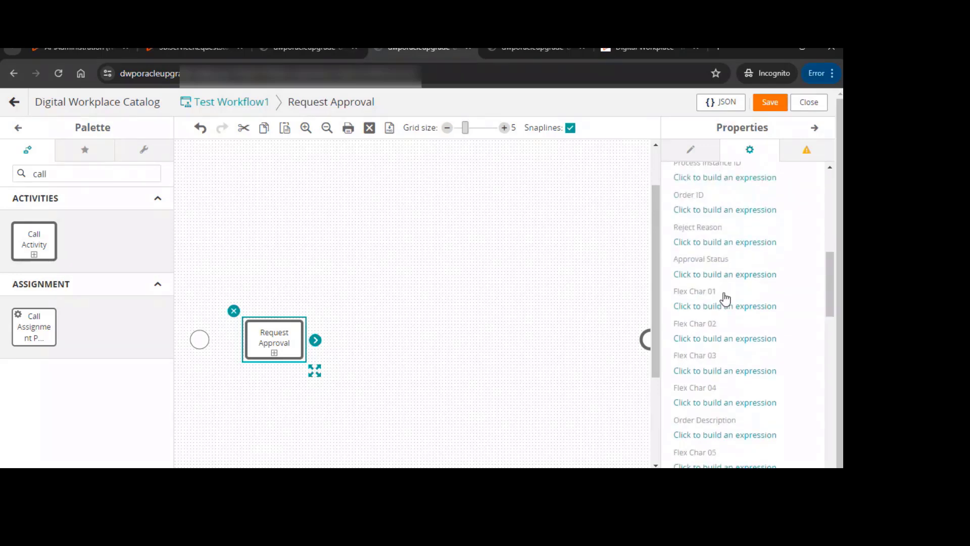
{"action": "scroll", "coordinate": [747, 324], "scroll_direction": "down", "scroll_amount": 12}
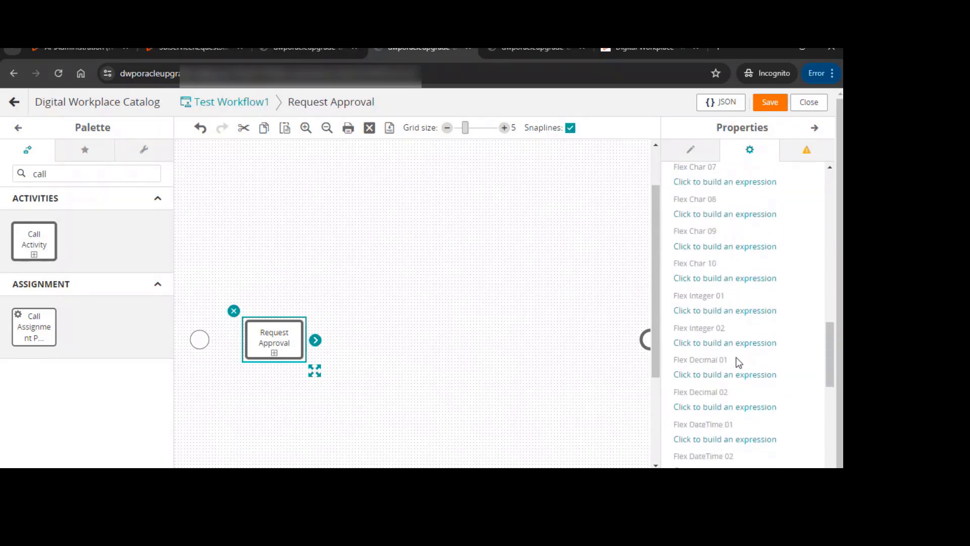
{"action": "scroll", "coordinate": [739, 378], "scroll_direction": "down", "scroll_amount": 3}
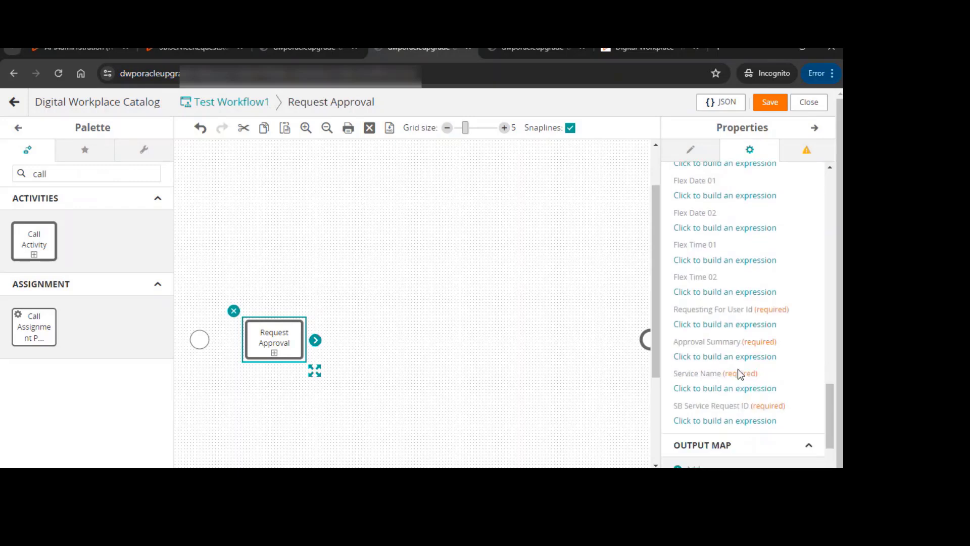
{"action": "left_click", "coordinate": [734, 322]}
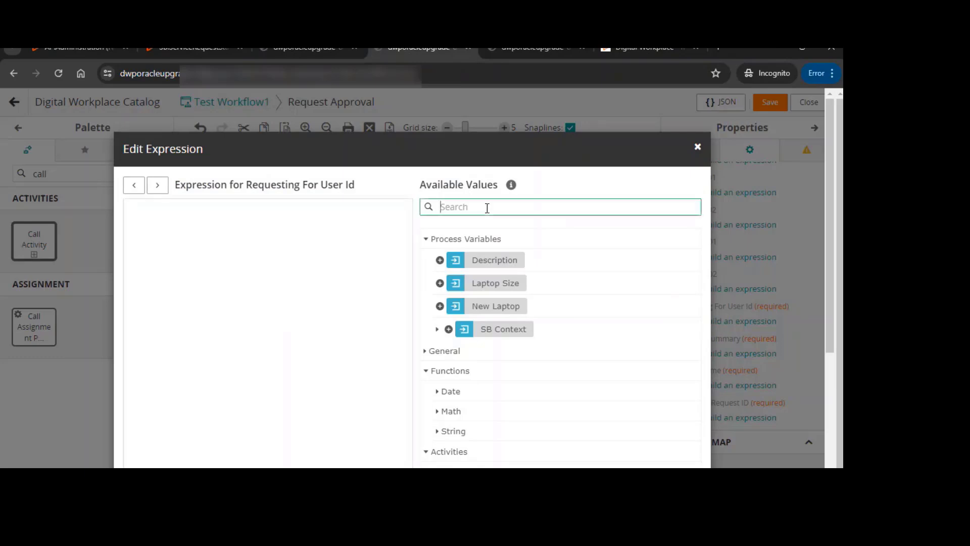
{"action": "type", "text": "login"}
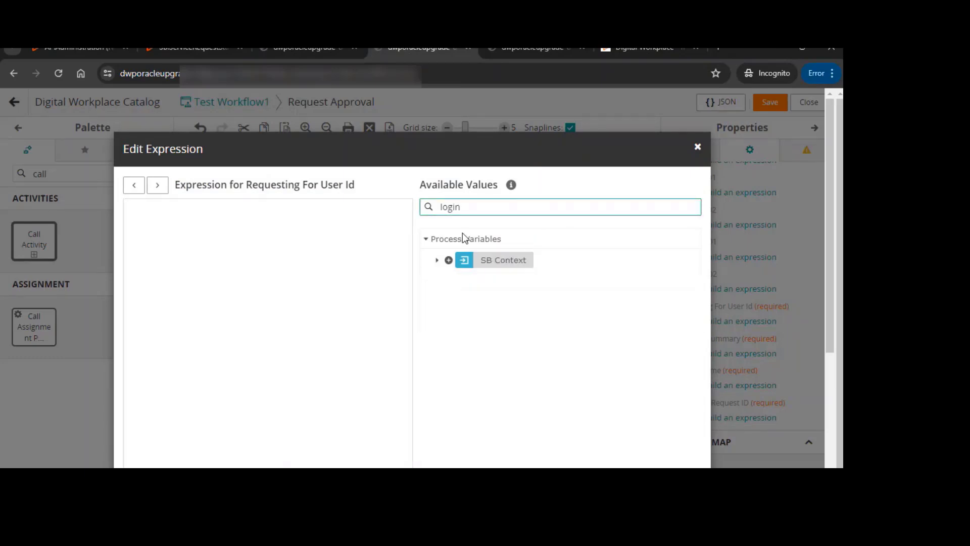
{"action": "left_click", "coordinate": [436, 261]}
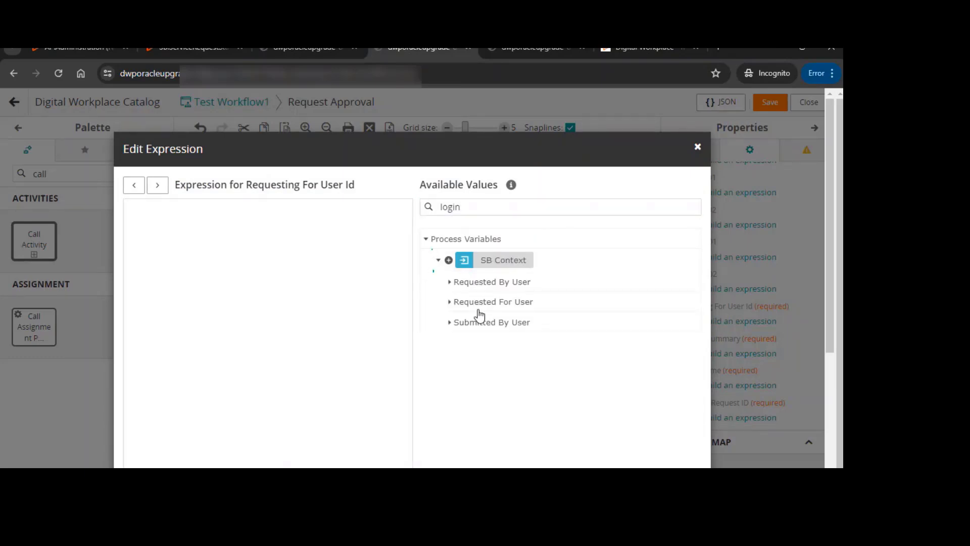
{"action": "left_click", "coordinate": [449, 303]}
{"action": "left_click", "coordinate": [526, 325]}
{"action": "scroll", "coordinate": [600, 386], "scroll_direction": "down", "scroll_amount": 4}
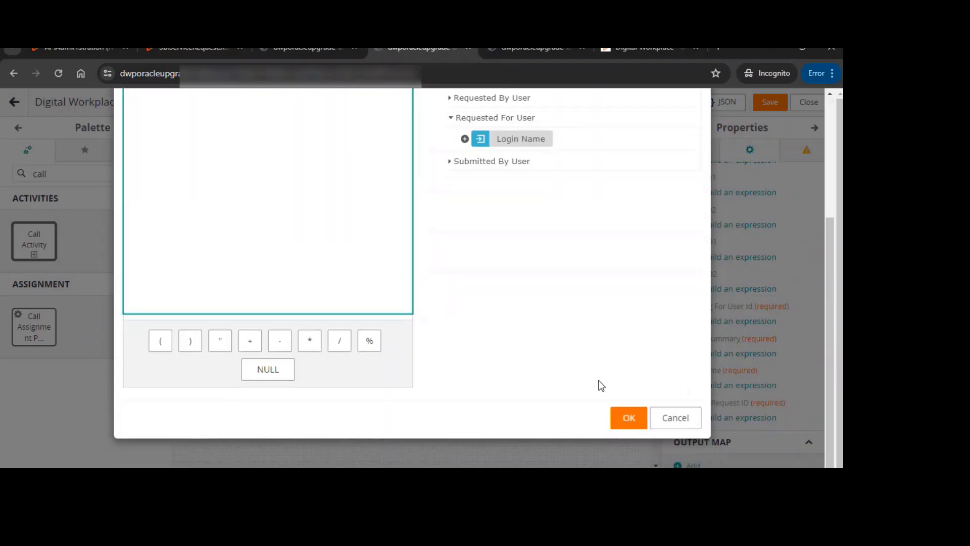
{"action": "scroll", "coordinate": [340, 201], "scroll_direction": "up", "scroll_amount": 4}
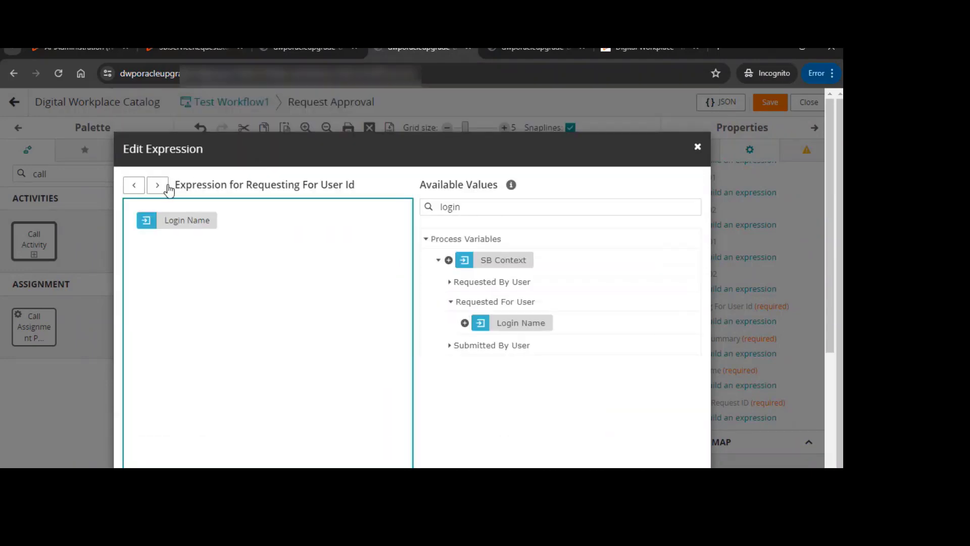
{"action": "left_click", "coordinate": [158, 185]}
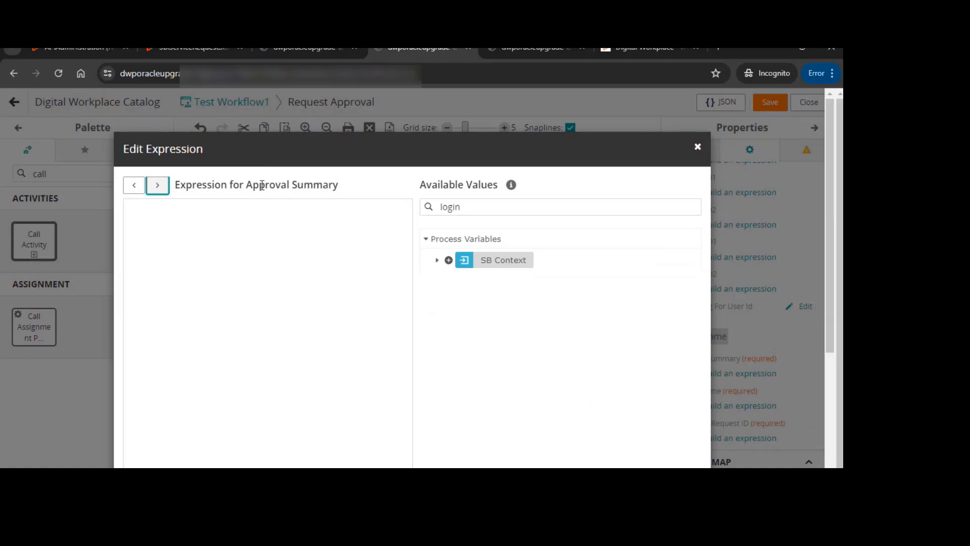
Build the Approval Summary expression as "This is approval request for " plus the Requested For User's Login Name
{"action": "left_click", "coordinate": [235, 240]}
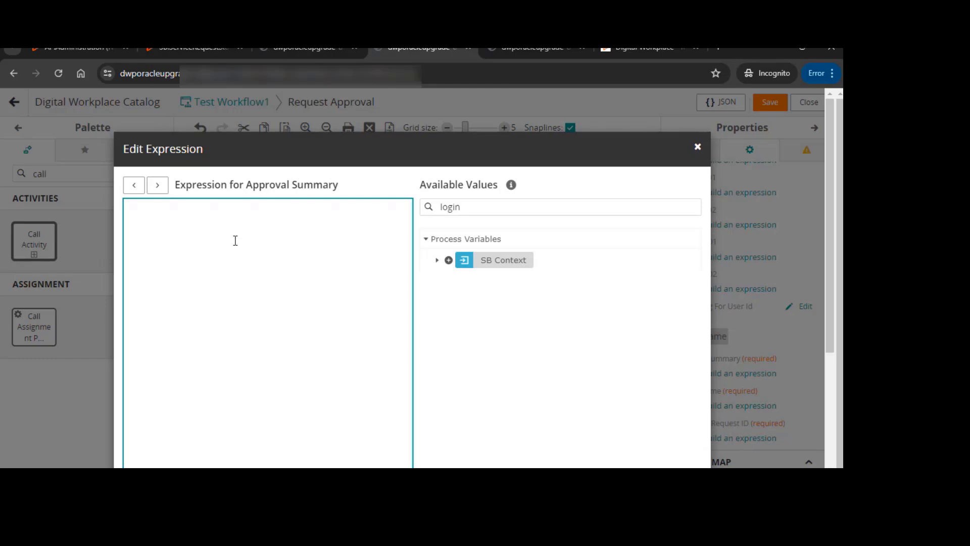
{"action": "type", "text": "\"\""}
{"action": "key", "text": "Right"}
{"action": "type", "text": "This is approval request\"+\""}
{"action": "double_click", "coordinate": [451, 207]}
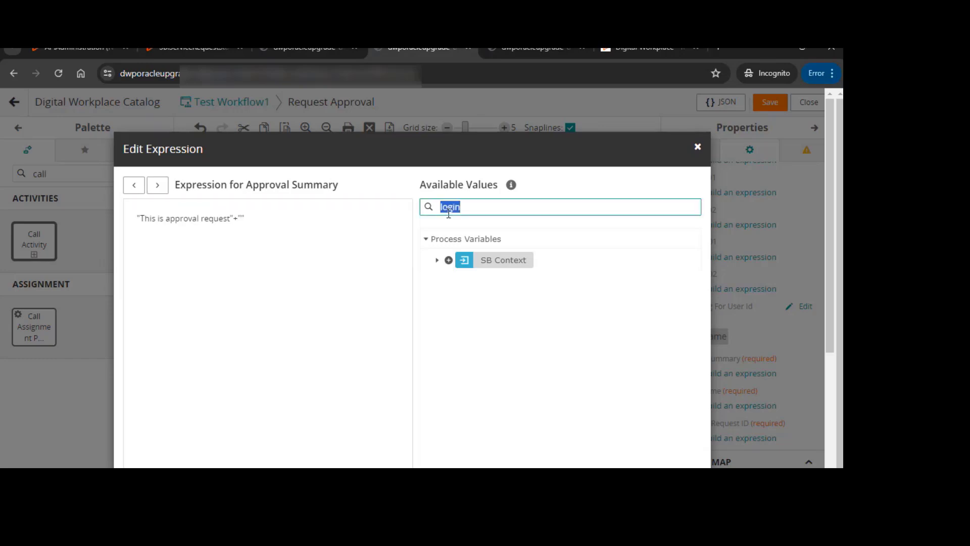
{"action": "left_click", "coordinate": [438, 261]}
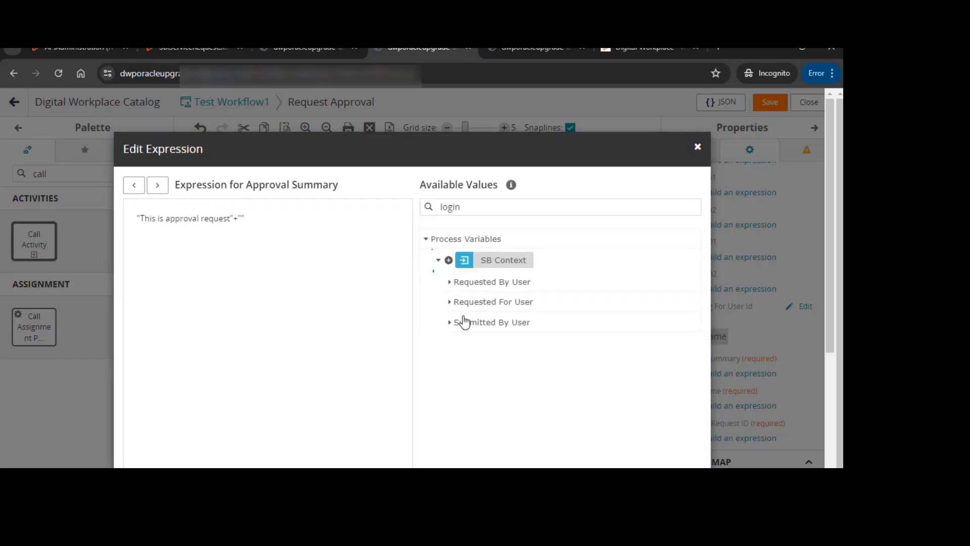
{"action": "left_click", "coordinate": [449, 302]}
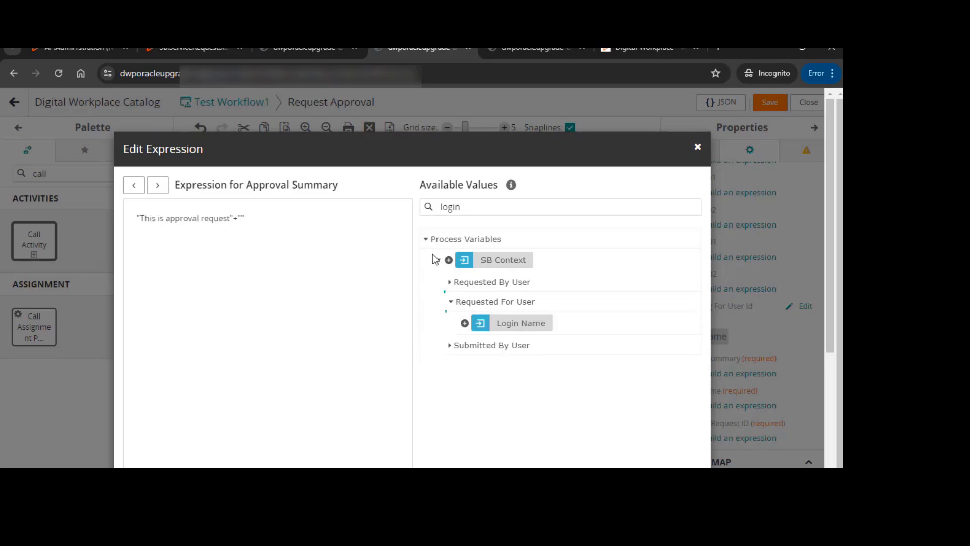
{"action": "left_click", "coordinate": [465, 324]}
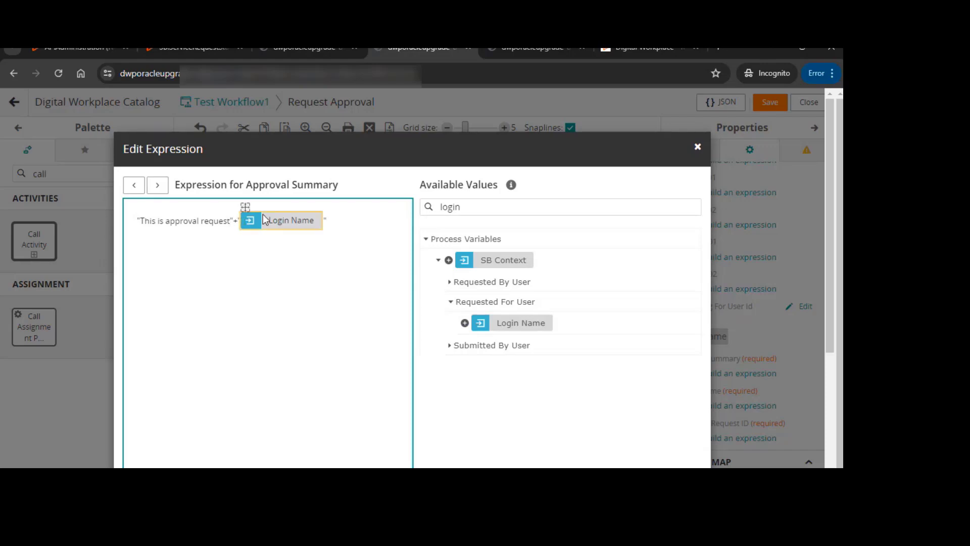
{"action": "type", "text": "for \"+\""}
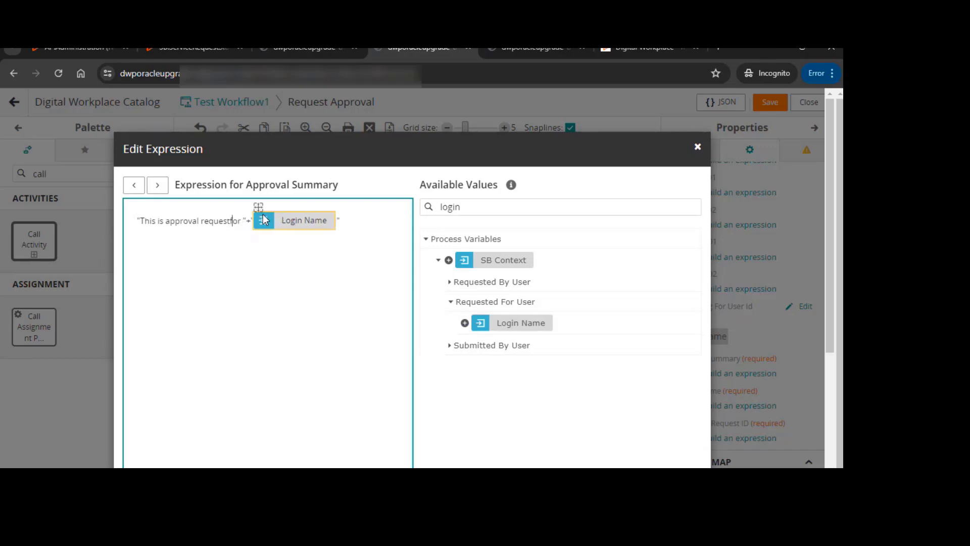
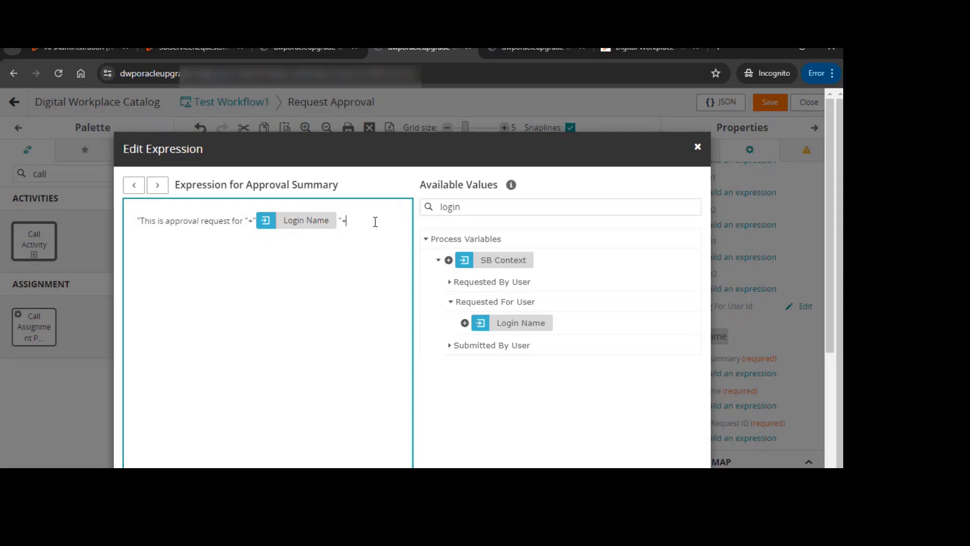
Extend the Approval Summary expression with the SB Context's Service Request ID, labelled "Request ID:"
{"action": "type", "text": "\""}
{"action": "left_click", "coordinate": [454, 205]}
{"action": "double_click", "coordinate": [454, 205]}
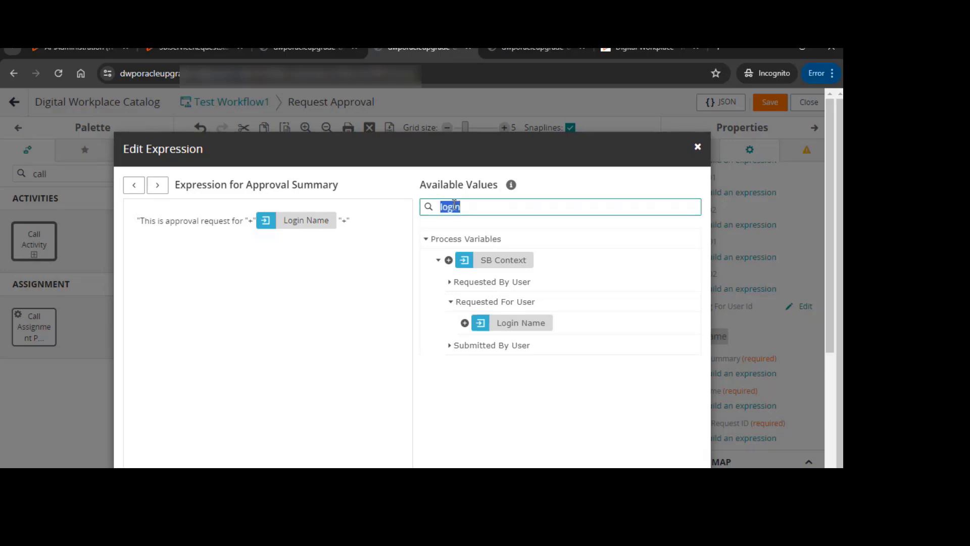
{"action": "type", "text": "servi"}
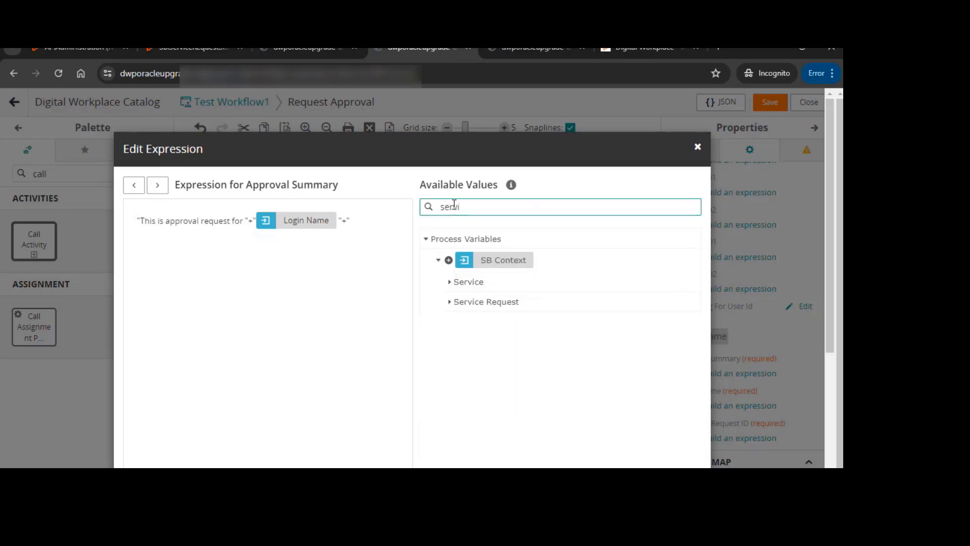
{"action": "left_click", "coordinate": [448, 303]}
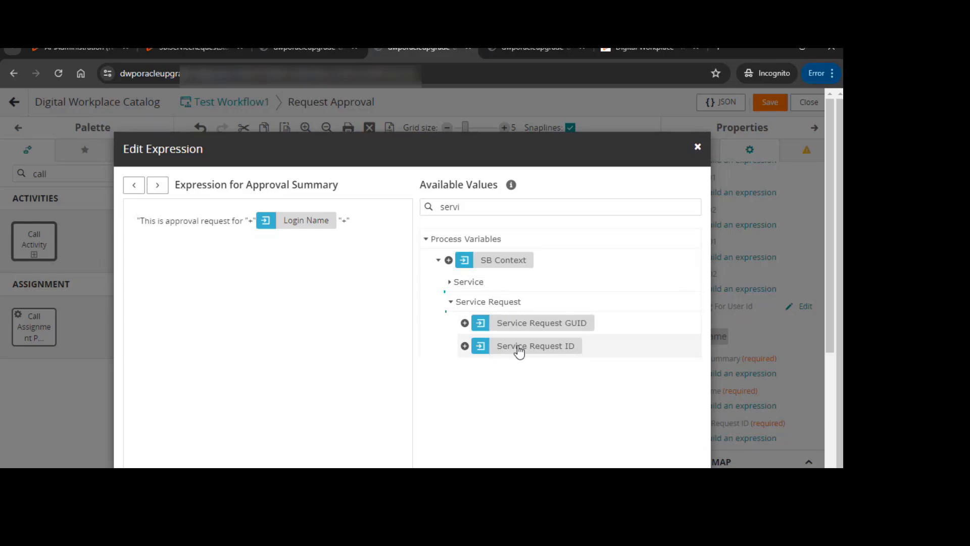
{"action": "left_click", "coordinate": [465, 347]}
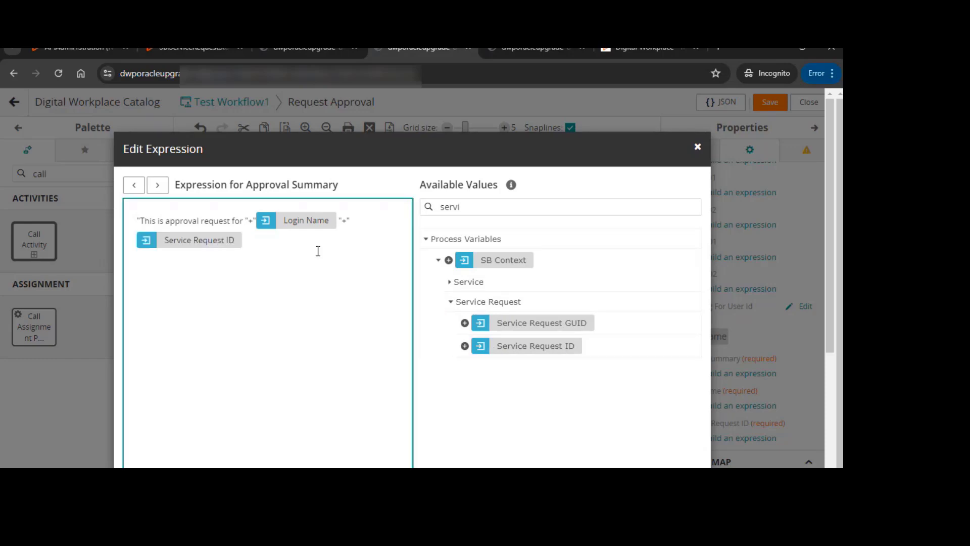
{"action": "type", "text": "\""}
{"action": "left_click", "coordinate": [352, 219]}
{"action": "left_click", "coordinate": [269, 237]}
{"action": "left_click", "coordinate": [347, 223]}
{"action": "type", "text": "Request ID\""}
{"action": "key", "text": "BackSpace"}
{"action": "type", "text": ":"}
{"action": "scroll", "coordinate": [500, 230], "scroll_direction": "down", "scroll_amount": 2}
{"action": "scroll", "coordinate": [502, 234], "scroll_direction": "up", "scroll_amount": 2}
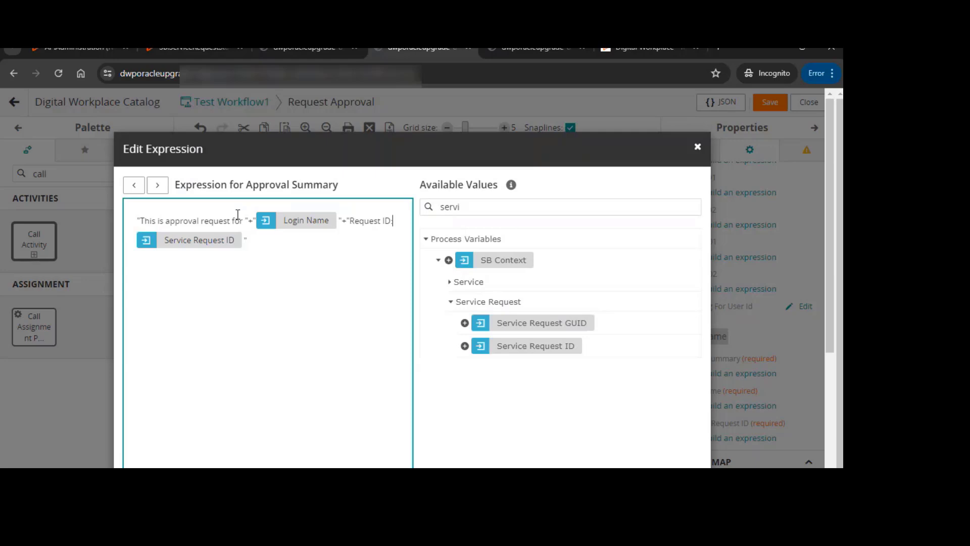
Map the Service Name input to the SB Context's Service Name
{"action": "left_click", "coordinate": [159, 185]}
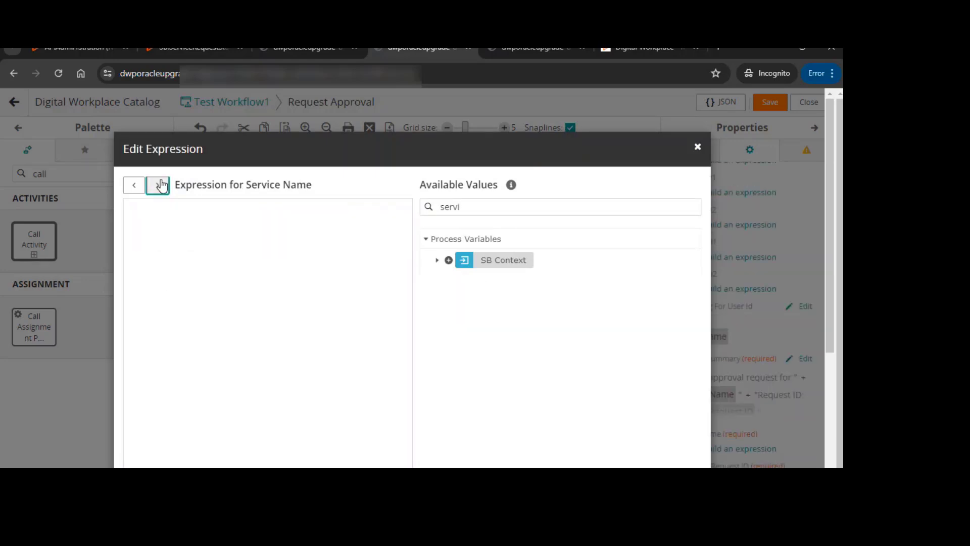
{"action": "left_click", "coordinate": [437, 260]}
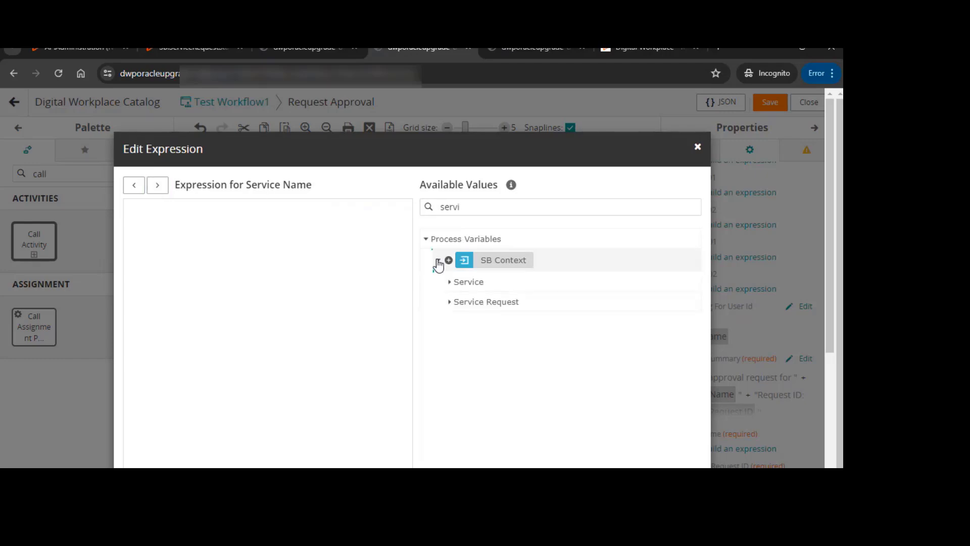
{"action": "left_click", "coordinate": [450, 302]}
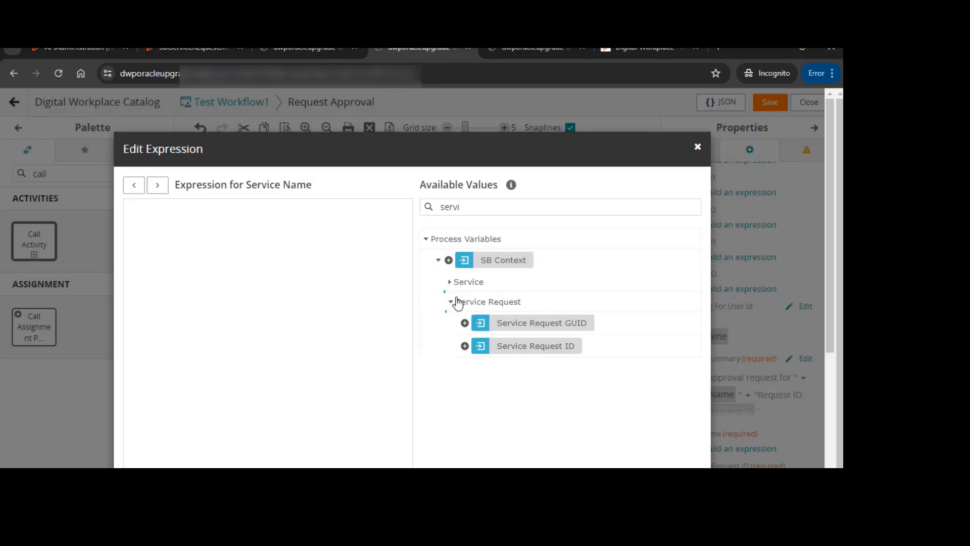
{"action": "left_click", "coordinate": [450, 282]}
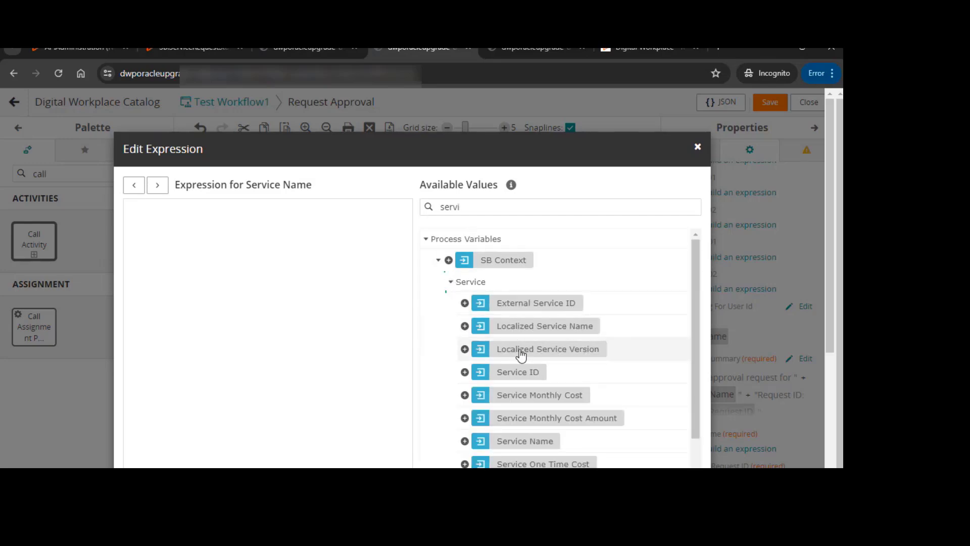
{"action": "scroll", "coordinate": [520, 354], "scroll_direction": "down", "scroll_amount": 3}
{"action": "left_click", "coordinate": [473, 319]}
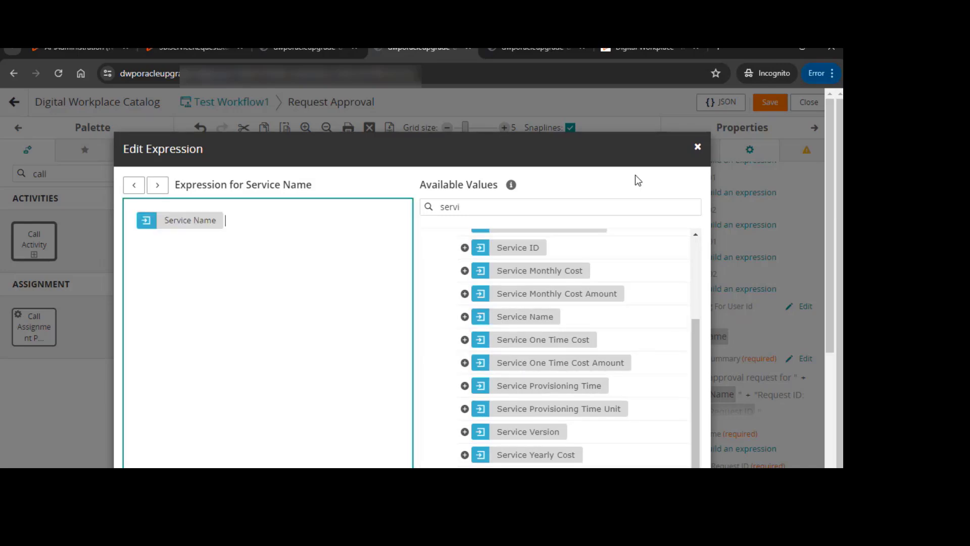
{"action": "scroll", "coordinate": [639, 374], "scroll_direction": "down", "scroll_amount": 4}
{"action": "left_click", "coordinate": [629, 417]}
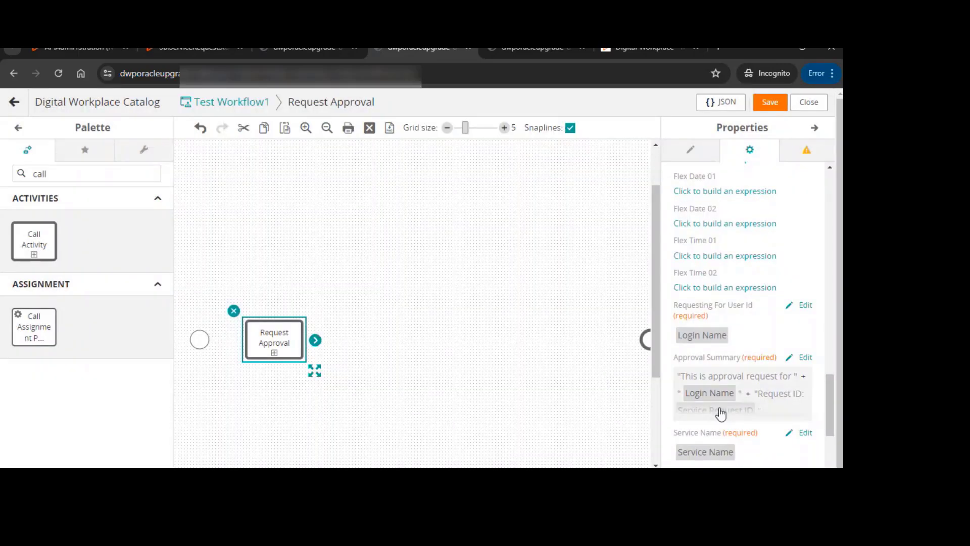
Map the SB Service Request ID input to the SB Context's Service Request ID
{"action": "scroll", "coordinate": [721, 414], "scroll_direction": "down", "scroll_amount": 3}
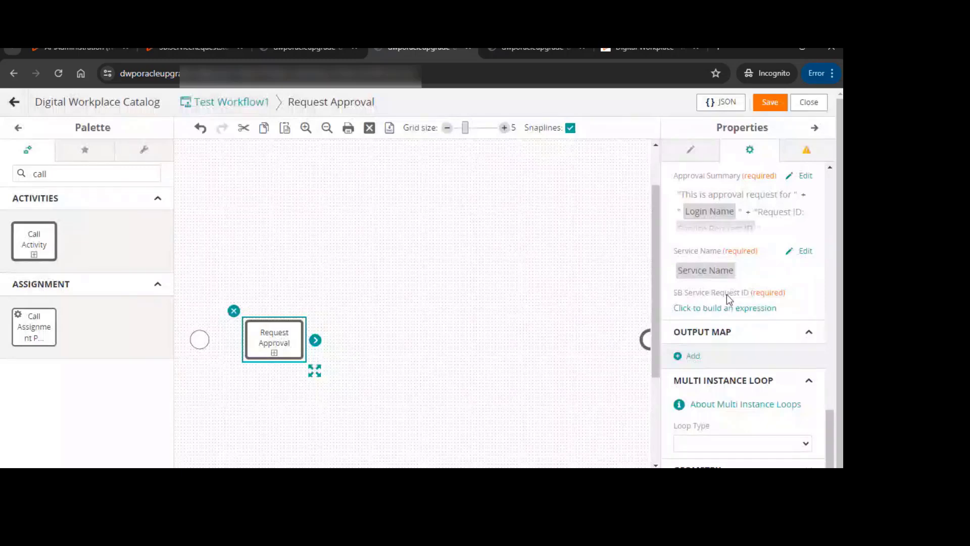
{"action": "left_click", "coordinate": [737, 309]}
{"action": "left_click", "coordinate": [487, 207]}
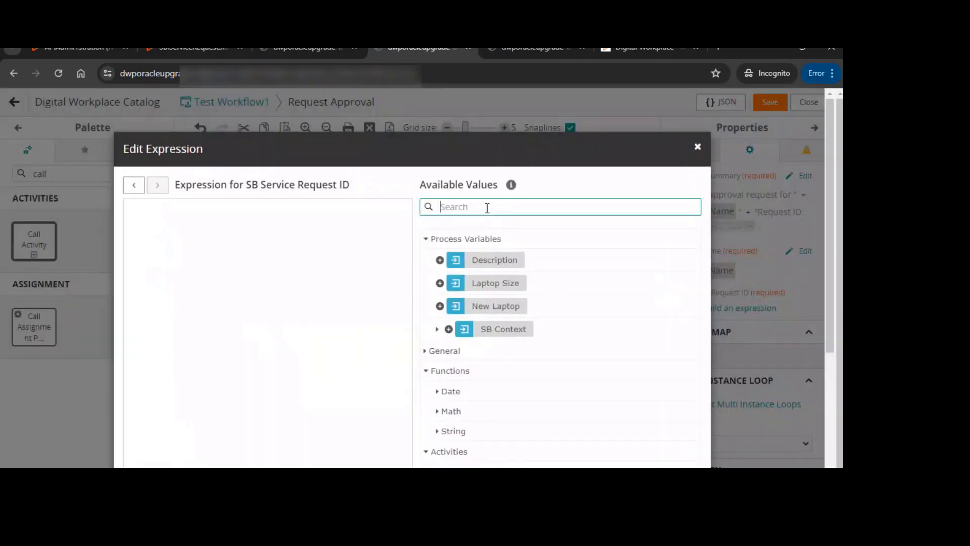
{"action": "type", "text": "service"}
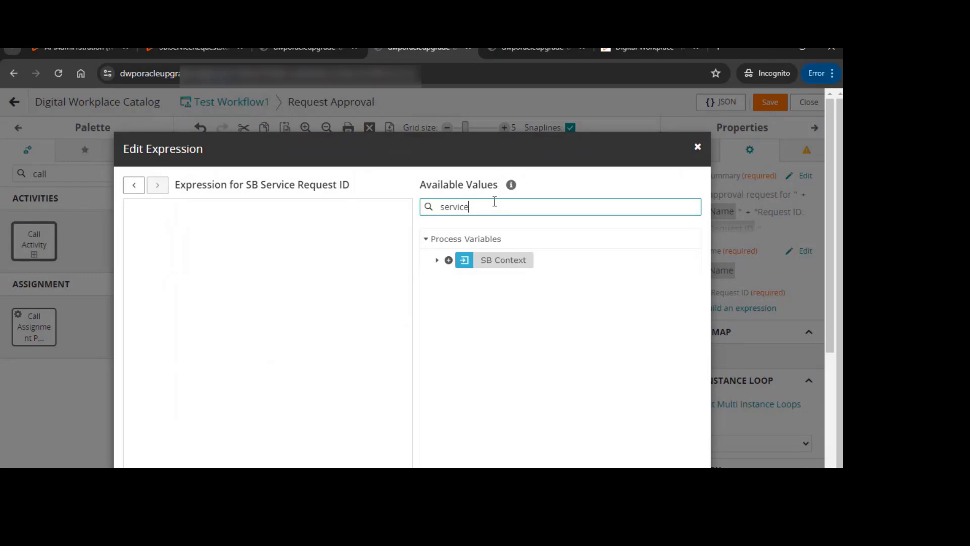
{"action": "left_click", "coordinate": [437, 260]}
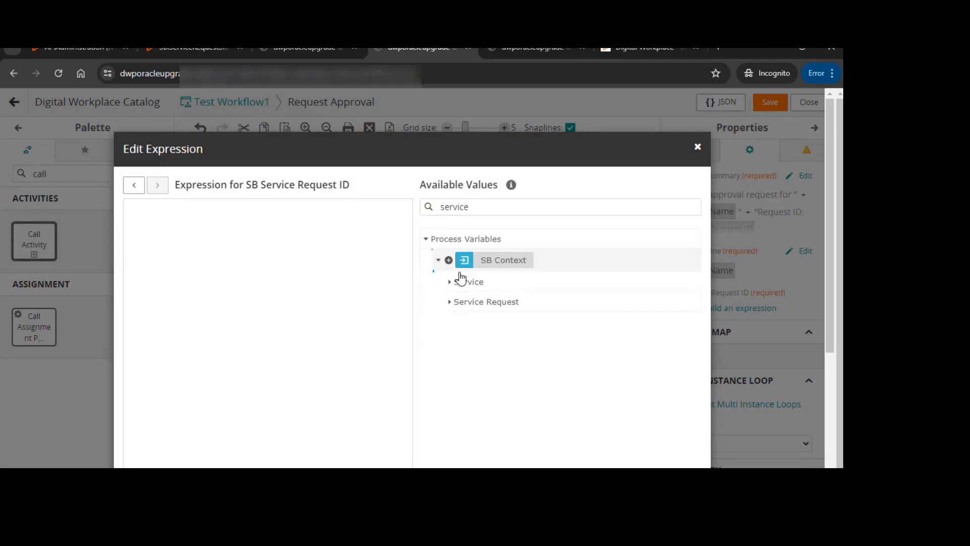
{"action": "left_click", "coordinate": [449, 303]}
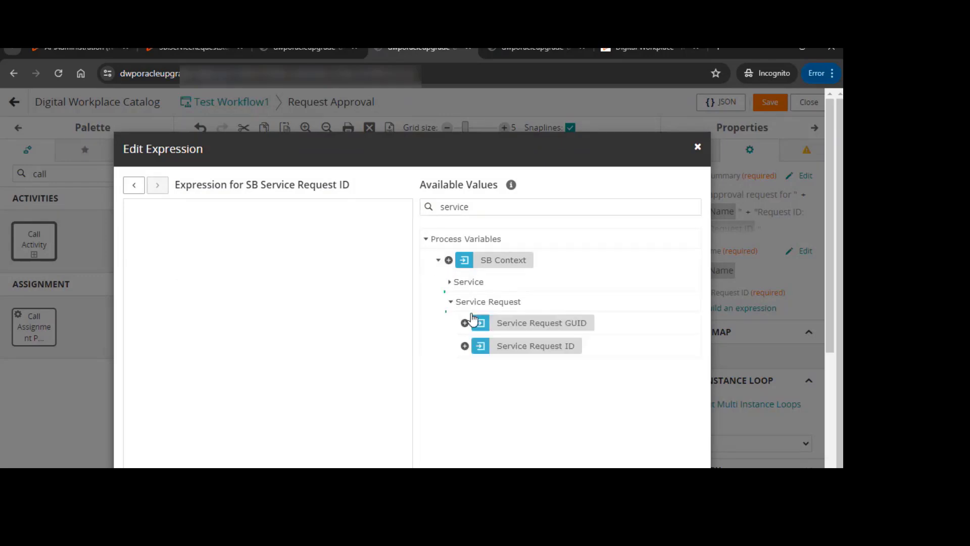
{"action": "left_click", "coordinate": [465, 346]}
{"action": "scroll", "coordinate": [645, 360], "scroll_direction": "down", "scroll_amount": 4}
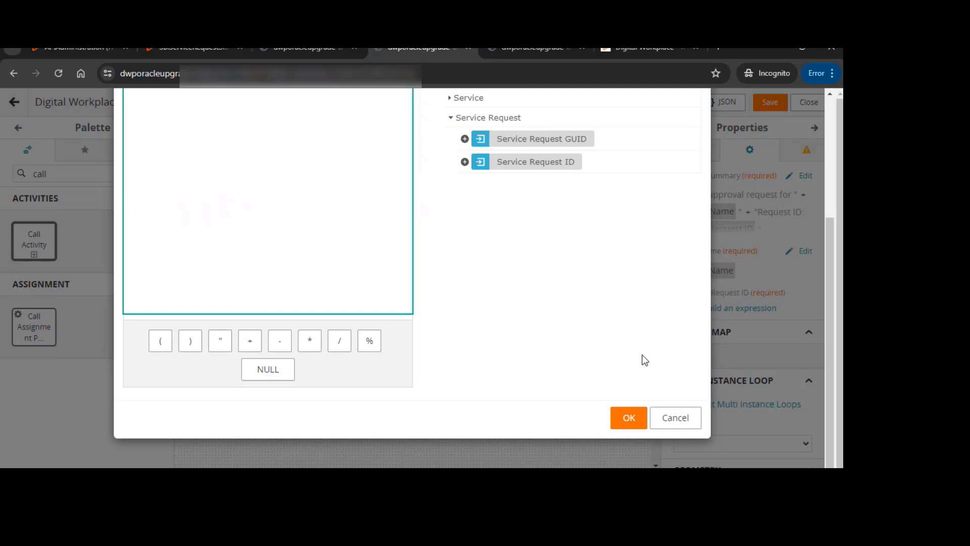
{"action": "left_click", "coordinate": [632, 416]}
{"action": "scroll", "coordinate": [772, 306], "scroll_direction": "up", "scroll_amount": 1}
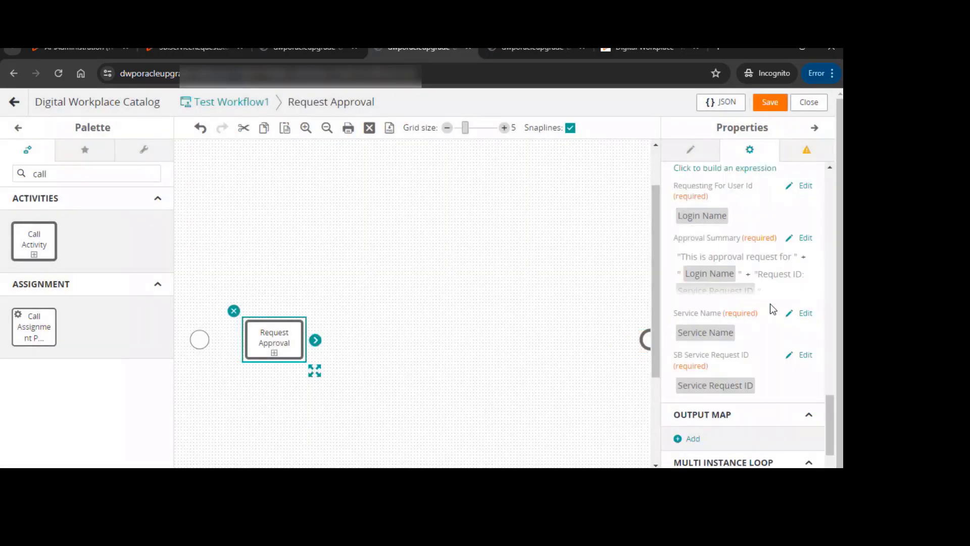
Connect the start event to the Request Approval activity with a sequence flow
{"action": "scroll", "coordinate": [773, 309], "scroll_direction": "up", "scroll_amount": 6}
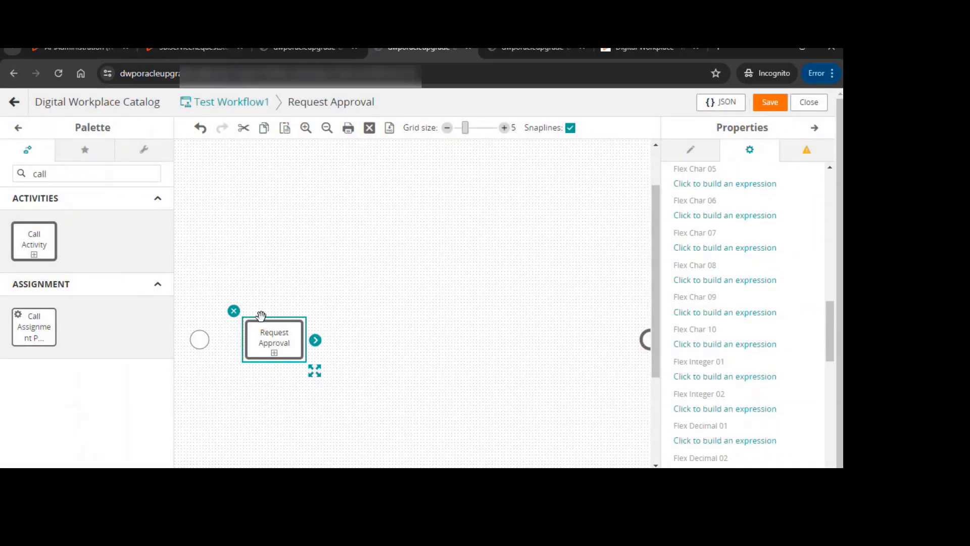
{"action": "left_click", "coordinate": [206, 339]}
{"action": "left_click_drag", "start_coordinate": [223, 342], "coordinate": [309, 341]}
{"action": "left_click", "coordinate": [230, 342]}
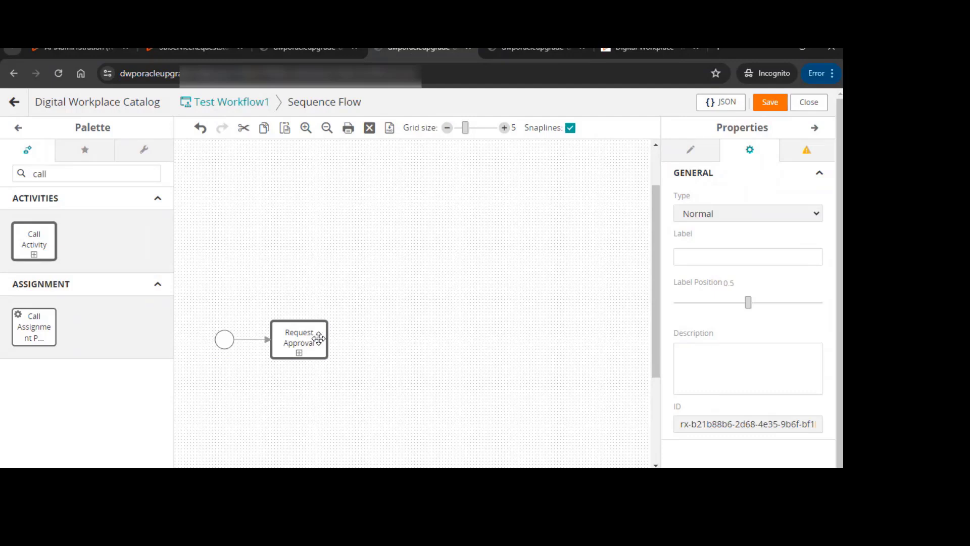
{"action": "left_click", "coordinate": [297, 342]}
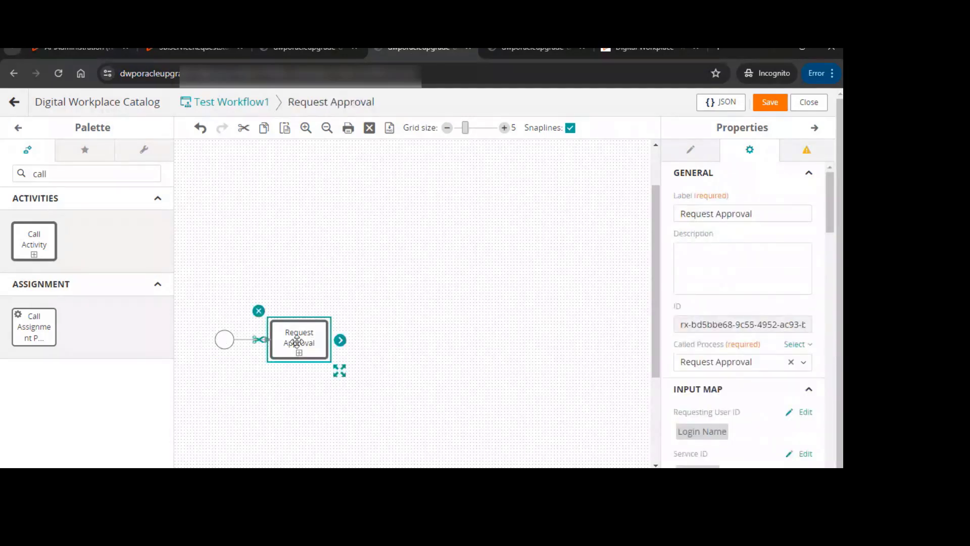
Add an Exclusive gateway to the canvas just after the Request Approval activity
{"action": "double_click", "coordinate": [93, 172]}
{"action": "type", "text": "ex"}
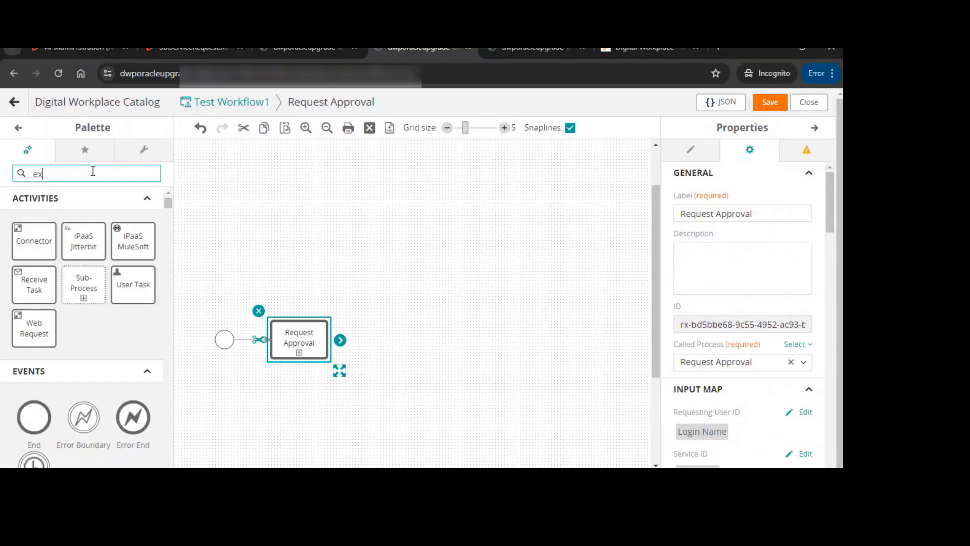
{"action": "type", "text": "cl"}
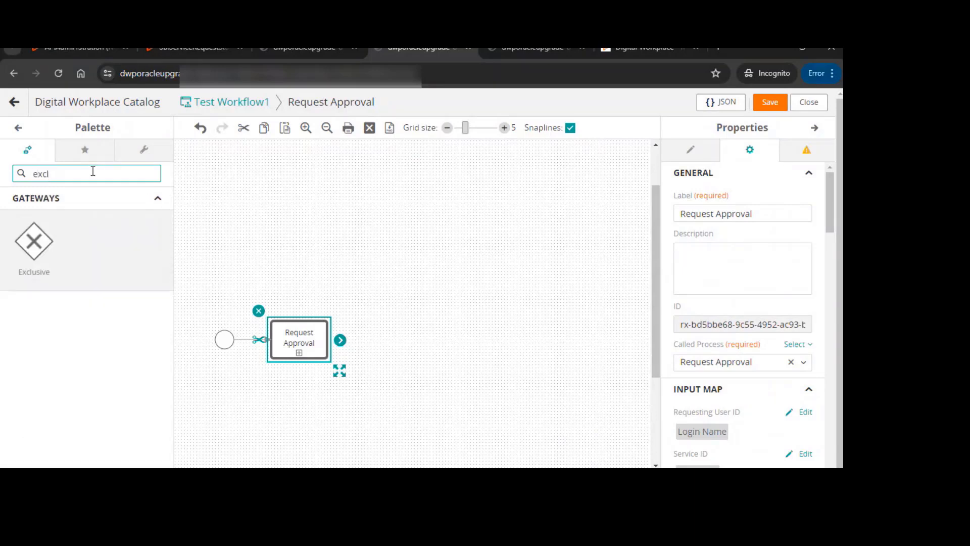
{"action": "left_click_drag", "start_coordinate": [26, 245], "coordinate": [414, 339]}
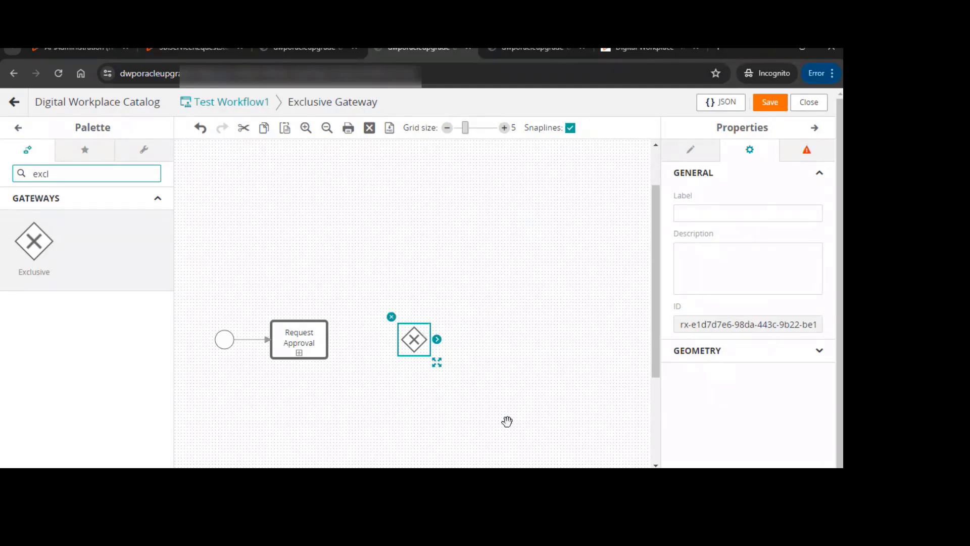
{"action": "mouse_move", "coordinate": [395, 339]}
{"action": "left_mouse_down"}
{"action": "mouse_move", "coordinate": [366, 338]}
{"action": "mouse_move", "coordinate": [380, 338]}
{"action": "left_mouse_up"}
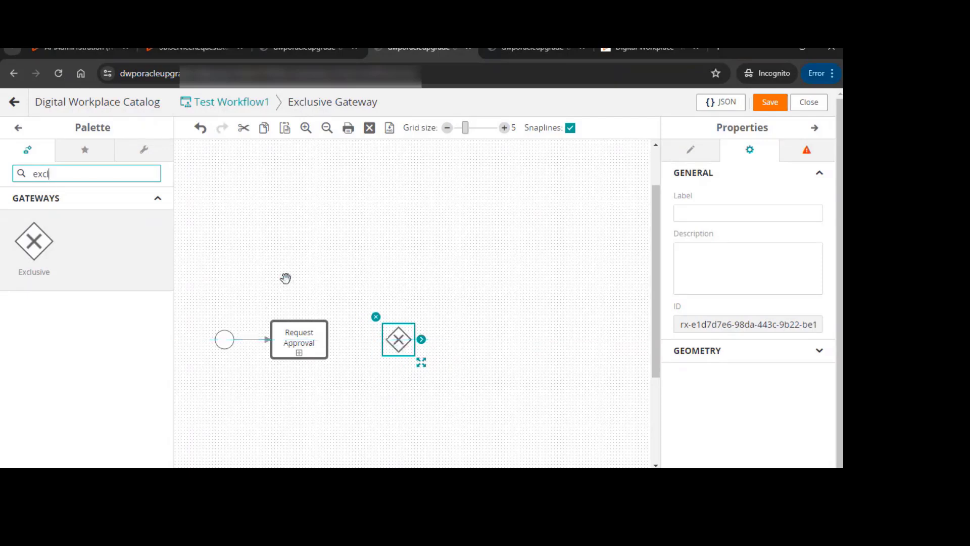
Connect the Request Approval activity to the Exclusive gateway
{"action": "left_click", "coordinate": [318, 349]}
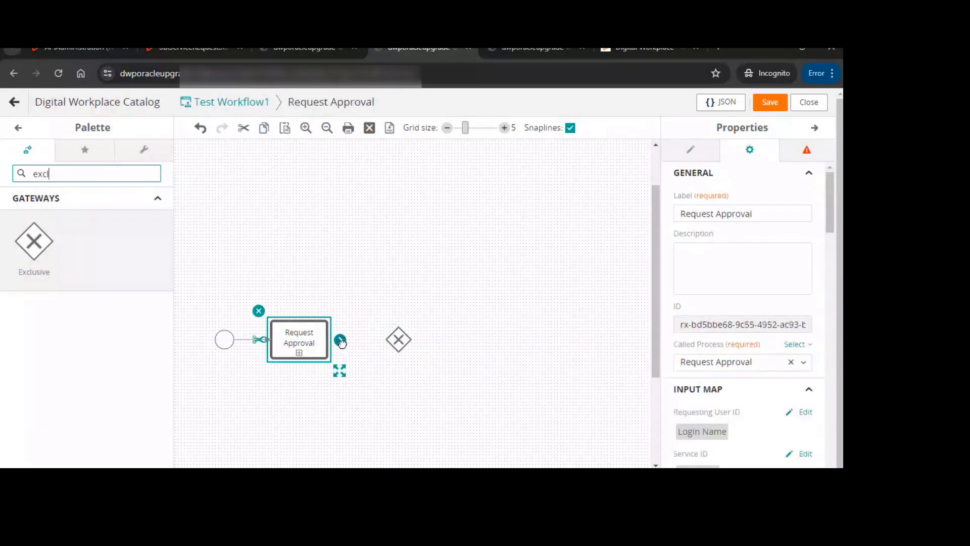
{"action": "left_click_drag", "start_coordinate": [342, 340], "coordinate": [409, 340]}
{"action": "left_click", "coordinate": [409, 341]}
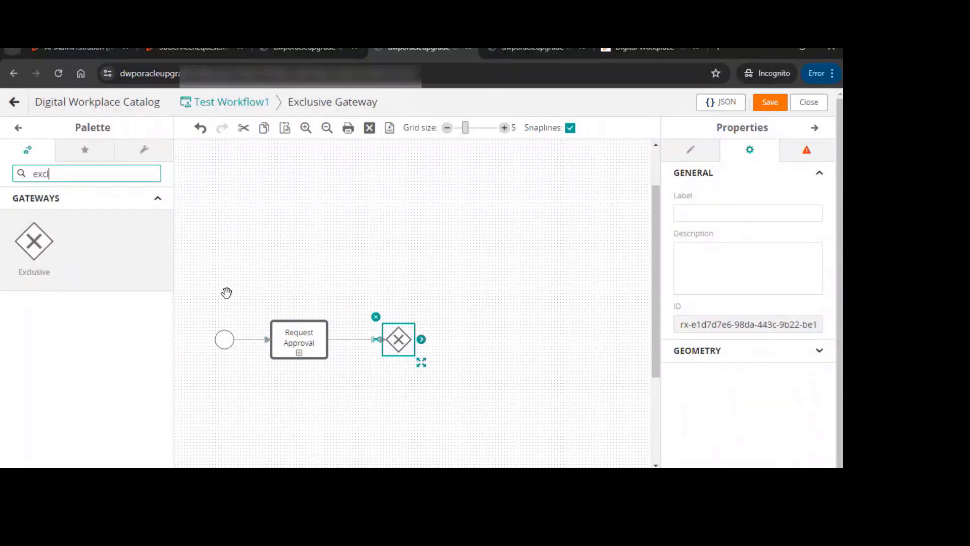
Find the Create Work Order with Identifiers action and place it above and to the right of the gateway
{"action": "type", "text": "create"}
{"action": "double_click", "coordinate": [91, 177]}
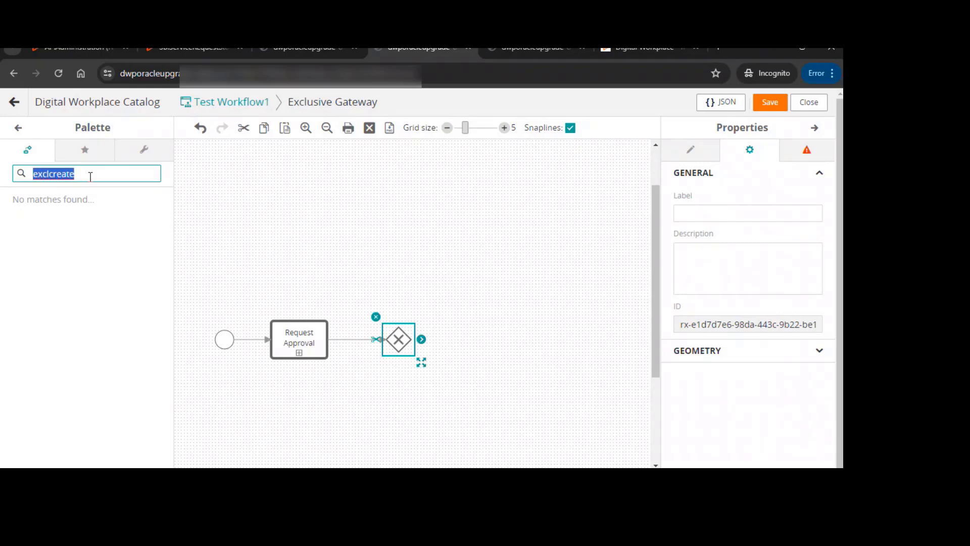
{"action": "type", "text": "create workorder"}
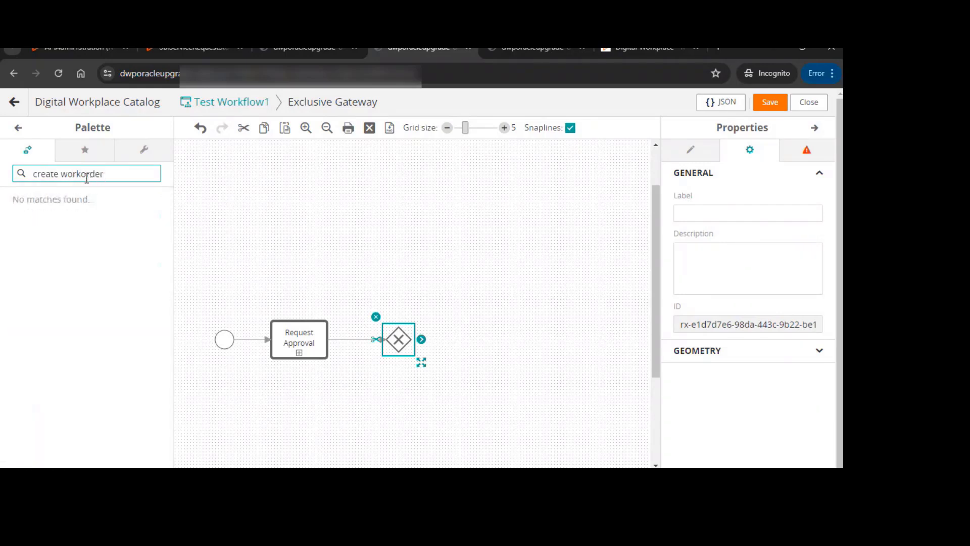
{"action": "key", "text": "BackSpace"}
{"action": "key", "text": "BackSpace"}
{"action": "key", "text": "BackSpace"}
{"action": "key", "text": "BackSpace"}
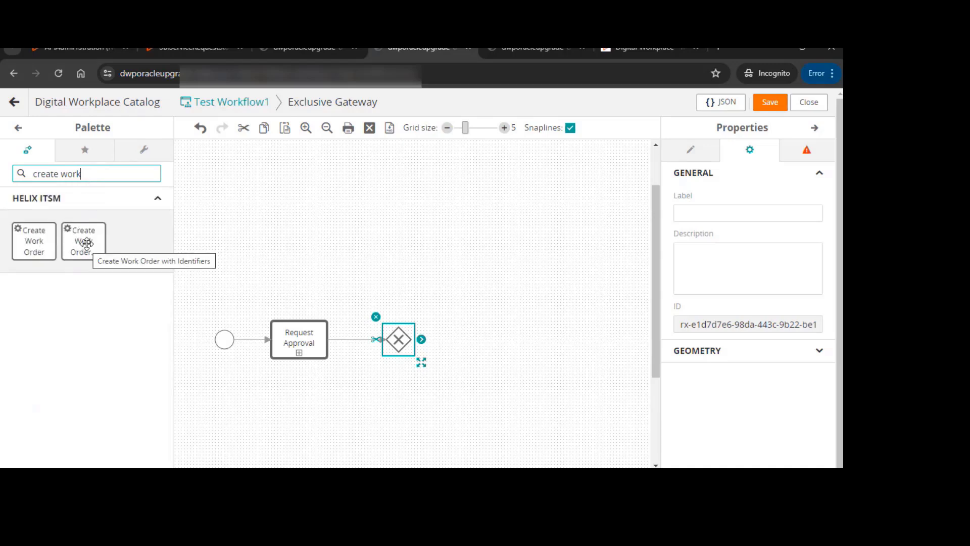
{"action": "left_click_drag", "start_coordinate": [84, 242], "coordinate": [482, 293]}
Connect the gateway to the Create Work Order with Identifiers activity and that activity to the end event
{"action": "left_click", "coordinate": [400, 340]}
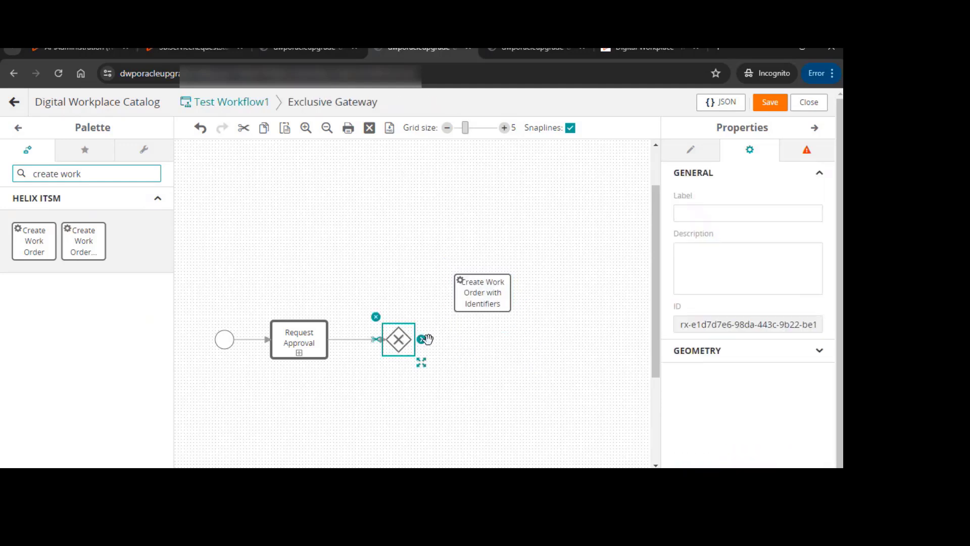
{"action": "left_click_drag", "start_coordinate": [428, 339], "coordinate": [590, 310]}
{"action": "left_click", "coordinate": [424, 311]}
{"action": "left_click", "coordinate": [397, 263]}
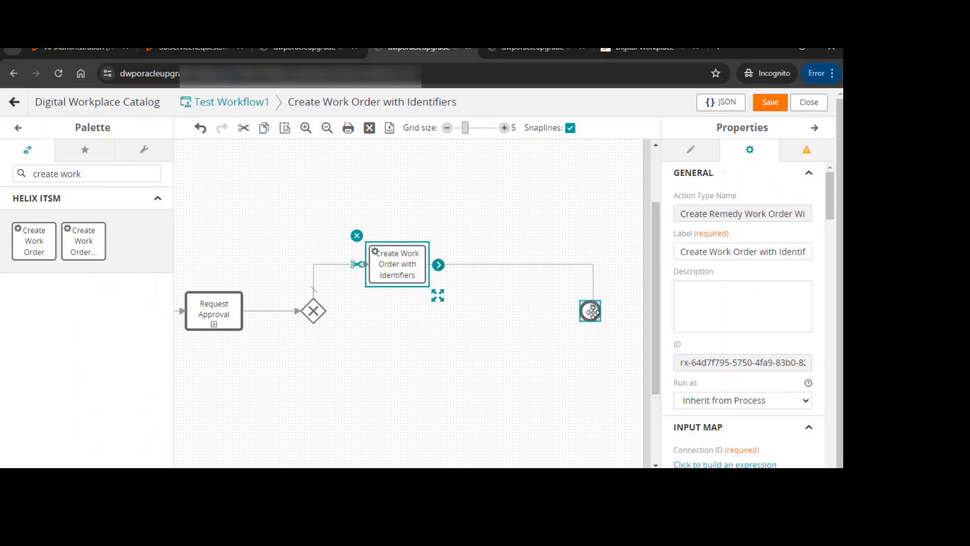
{"action": "left_click", "coordinate": [406, 258]}
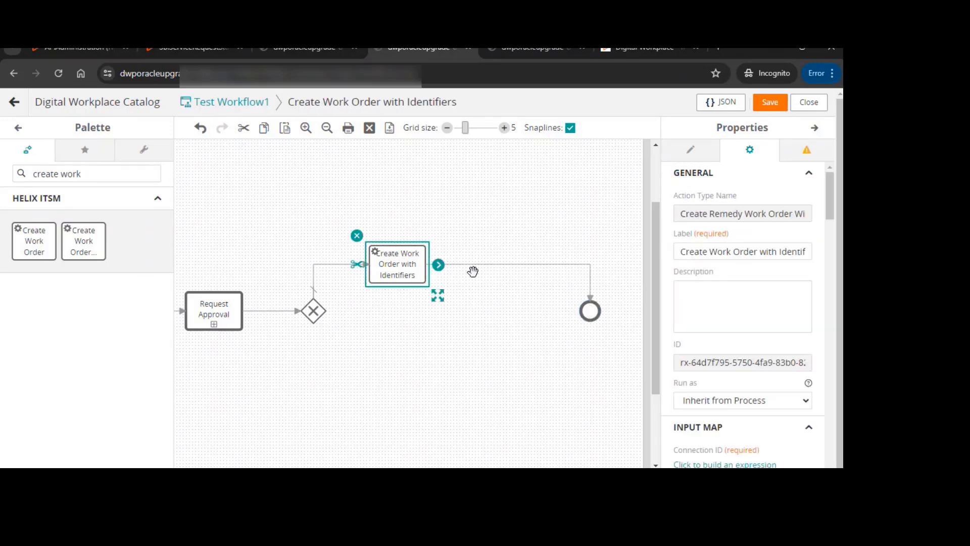
Set the work order activity's Connection ID input to the Remedy connection
{"action": "scroll", "coordinate": [738, 318], "scroll_direction": "down", "scroll_amount": 4}
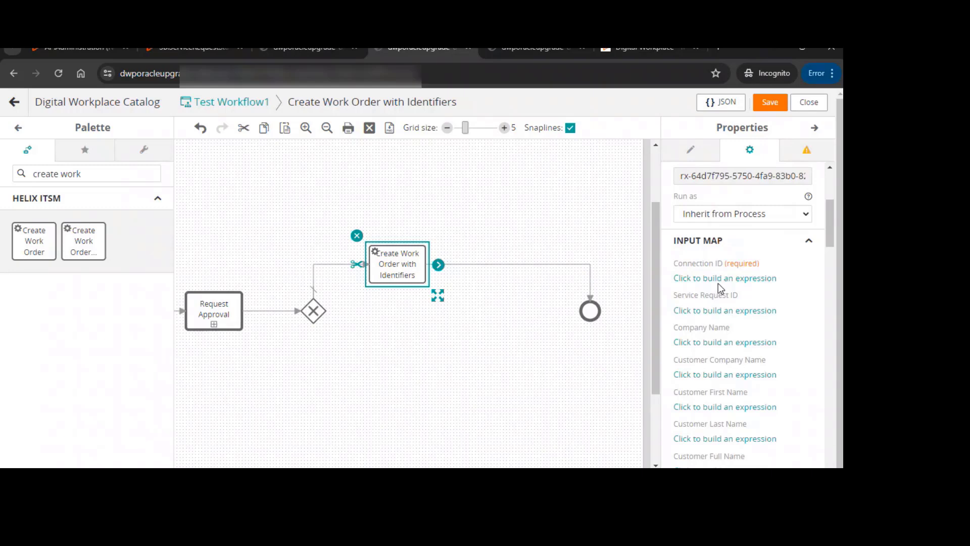
{"action": "left_click", "coordinate": [718, 279]}
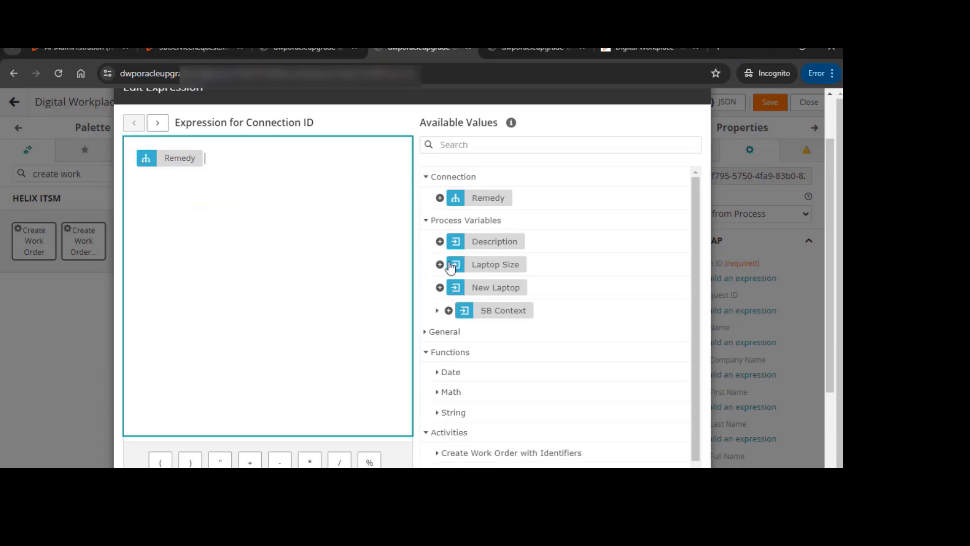
{"action": "scroll", "coordinate": [556, 227], "scroll_direction": "down", "scroll_amount": 2}
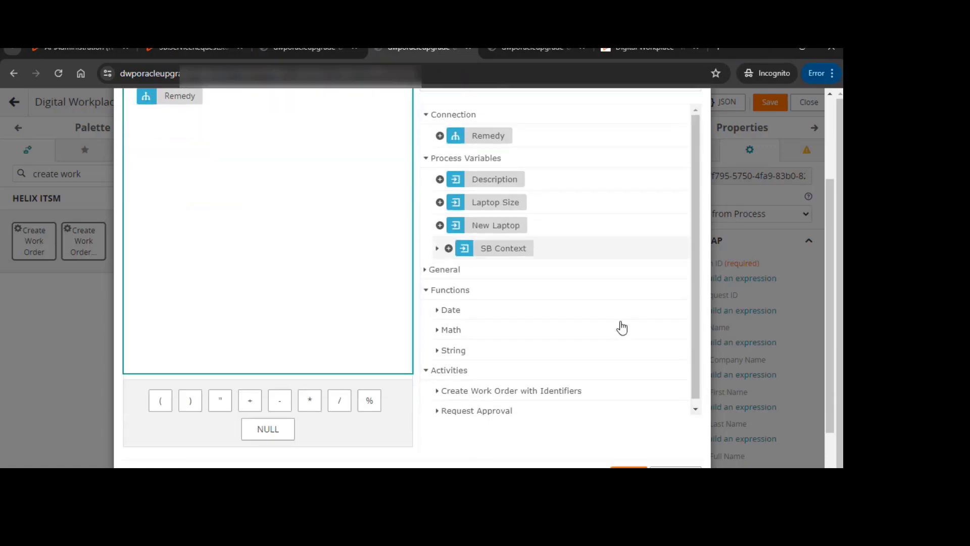
{"action": "left_click", "coordinate": [629, 467]}
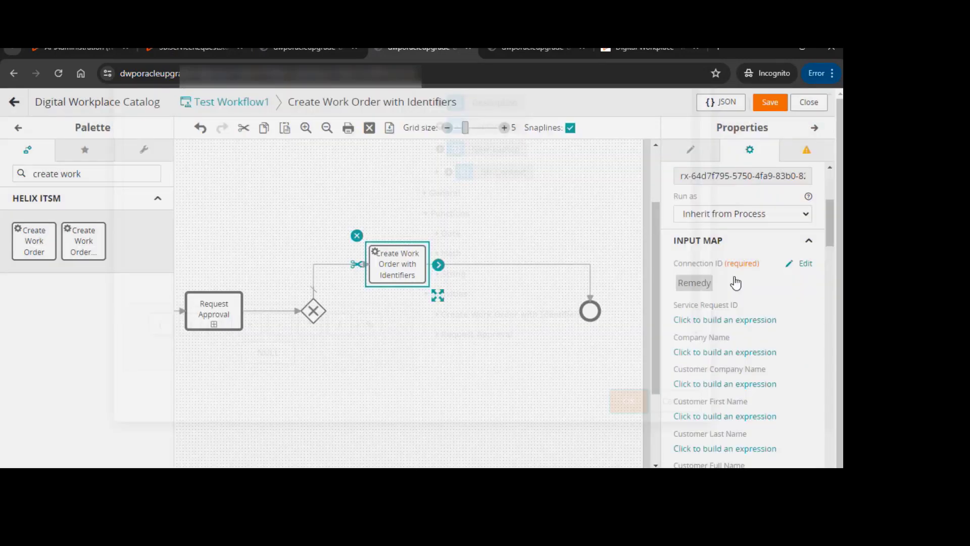
Map the Service Request ID input to SB Context's Service Request ID value
{"action": "scroll", "coordinate": [745, 265], "scroll_direction": "down", "scroll_amount": 1}
{"action": "left_click", "coordinate": [712, 259]}
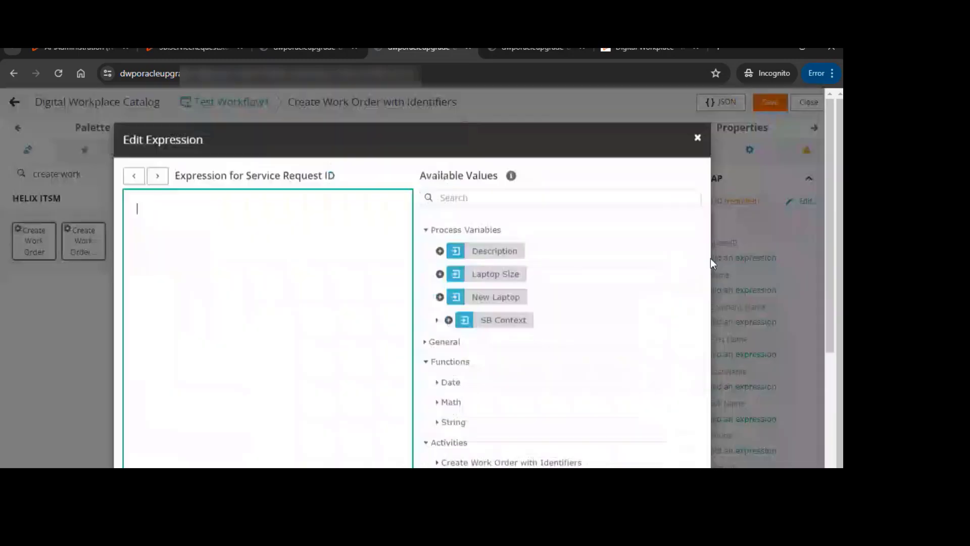
{"action": "left_click", "coordinate": [483, 203]}
{"action": "type", "text": "service"}
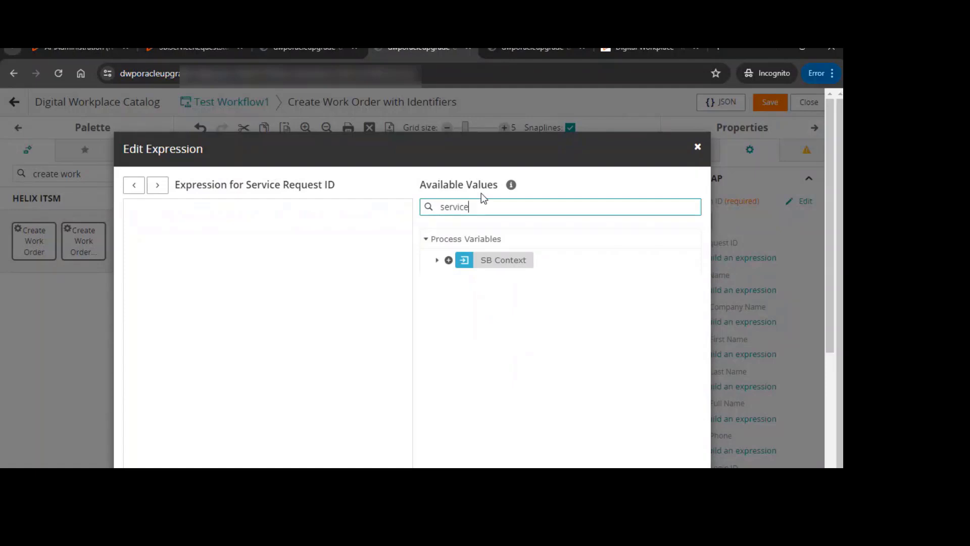
{"action": "left_click", "coordinate": [438, 260]}
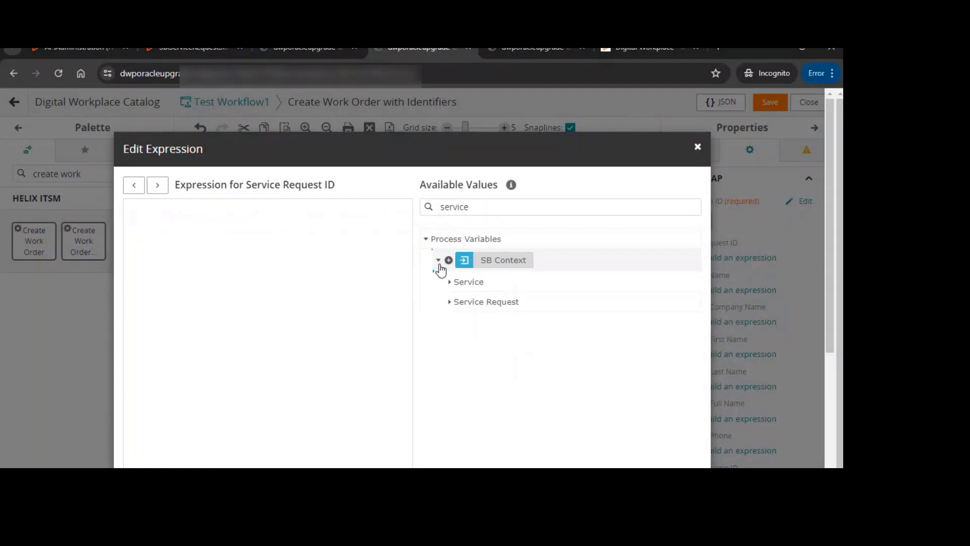
{"action": "left_click", "coordinate": [450, 302]}
{"action": "left_click", "coordinate": [465, 345]}
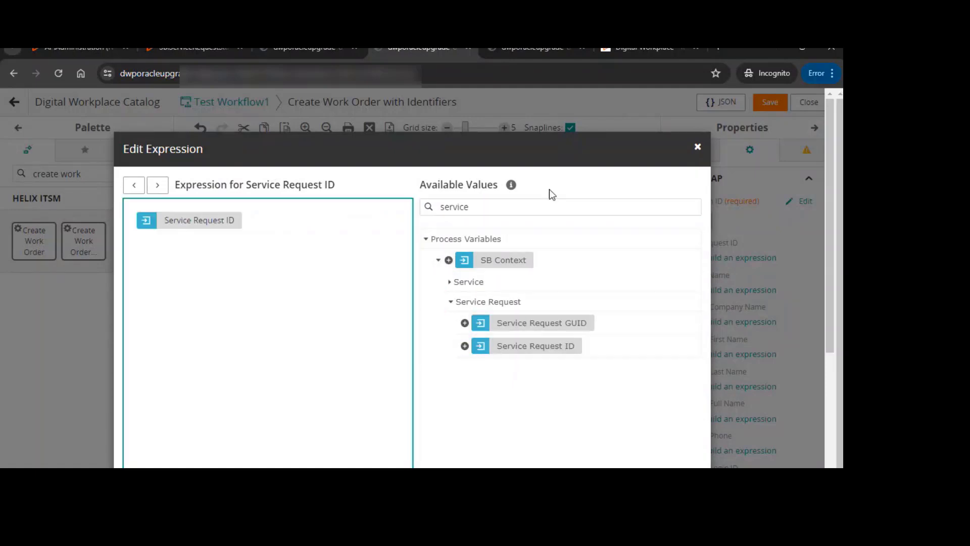
{"action": "scroll", "coordinate": [525, 167], "scroll_direction": "down", "scroll_amount": 4}
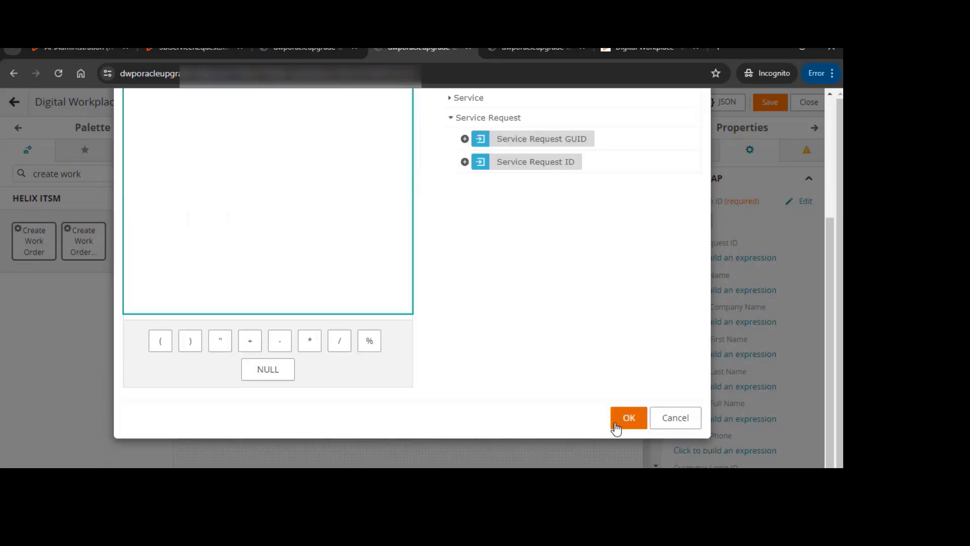
{"action": "left_click", "coordinate": [619, 423]}
Begin the Summary input expression with the text "Laptop request for user" followed by a plus
{"action": "scroll", "coordinate": [751, 349], "scroll_direction": "down", "scroll_amount": 3}
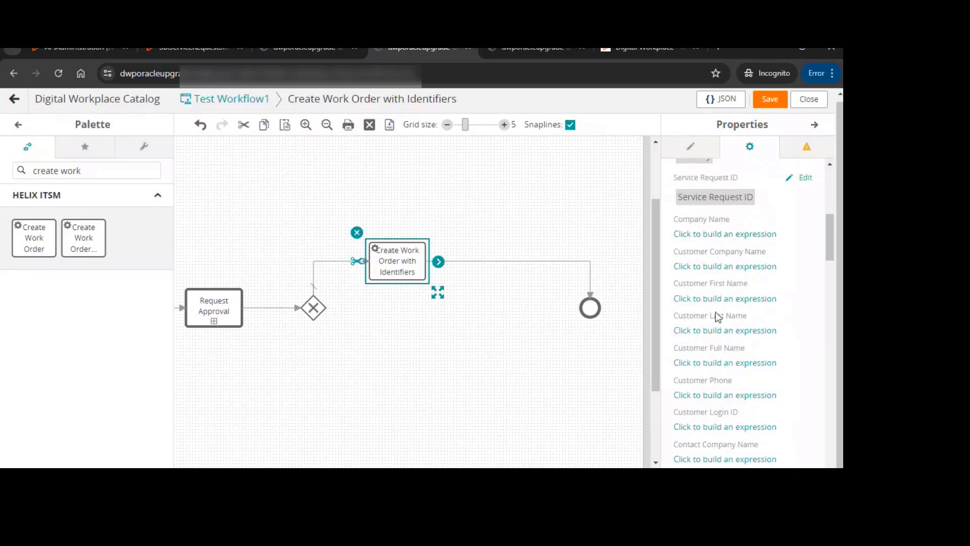
{"action": "scroll", "coordinate": [716, 312], "scroll_direction": "down", "scroll_amount": 5}
{"action": "scroll", "coordinate": [717, 350], "scroll_direction": "down", "scroll_amount": 2}
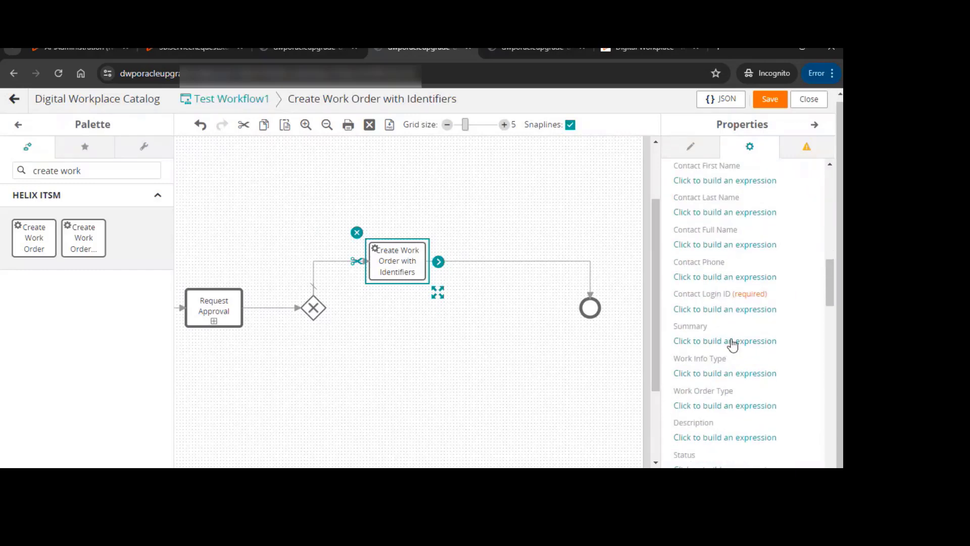
{"action": "scroll", "coordinate": [708, 301], "scroll_direction": "down", "scroll_amount": 2}
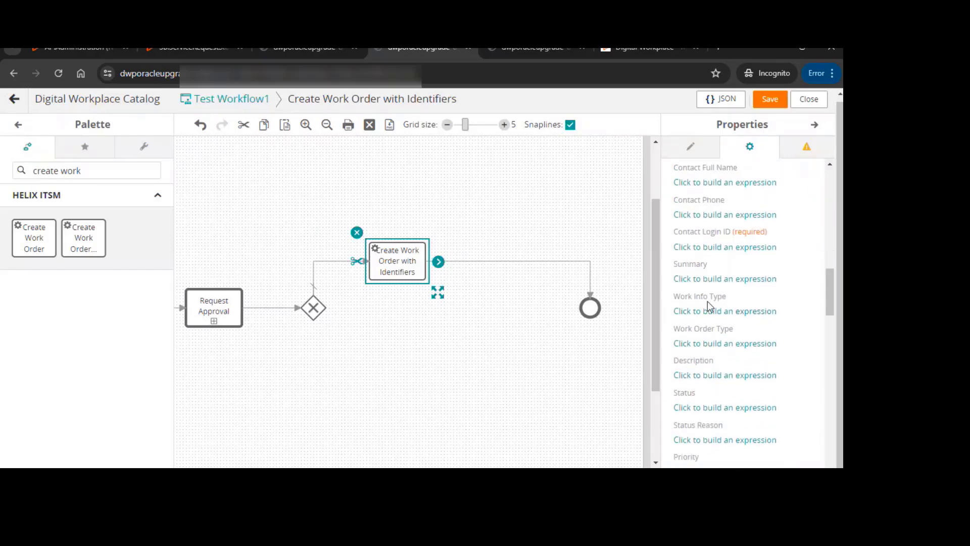
{"action": "left_click", "coordinate": [708, 279]}
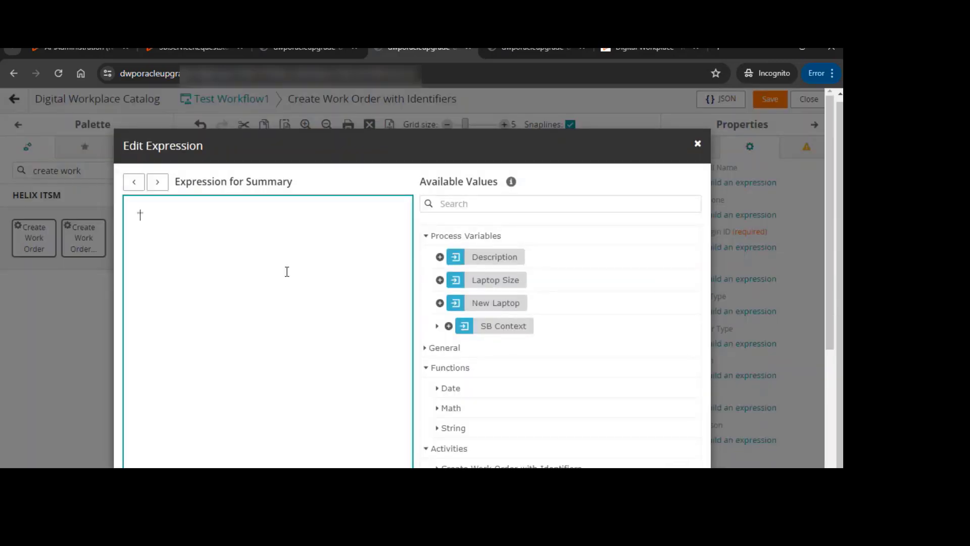
{"action": "type", "text": "\"Laptop request for user\"+"}
Append the Requested For User's Login Name to the Summary, add a colon after the text, and confirm
{"action": "left_click", "coordinate": [512, 203]}
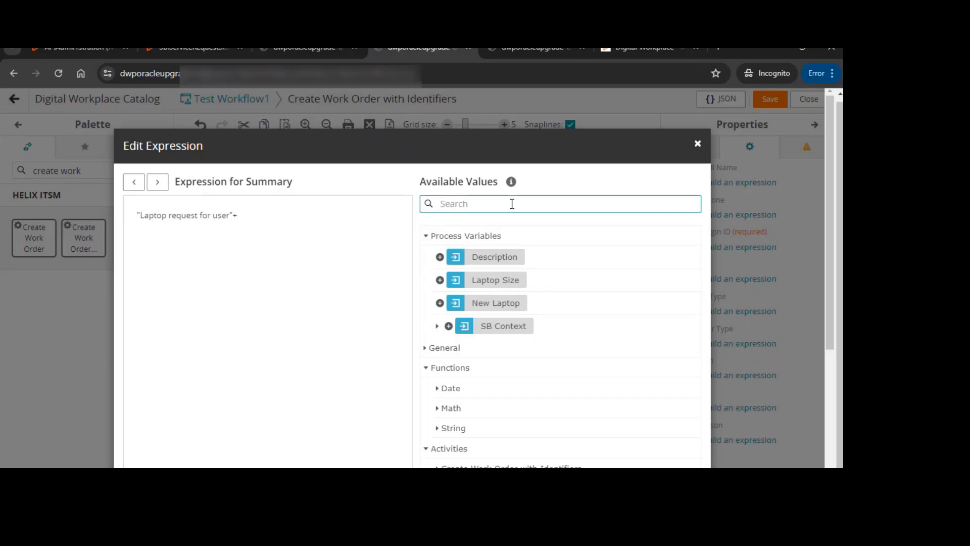
{"action": "type", "text": "login"}
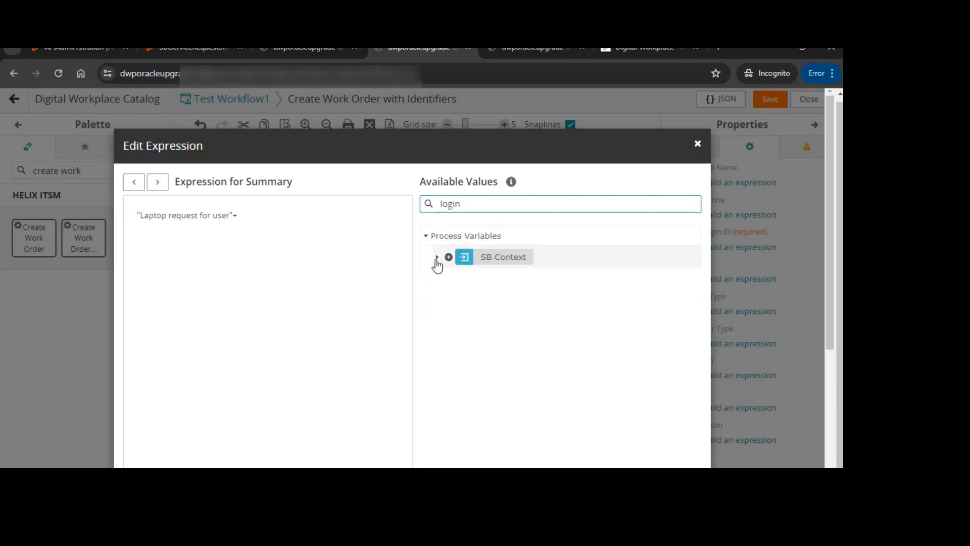
{"action": "left_click", "coordinate": [438, 257]}
{"action": "left_click", "coordinate": [450, 299]}
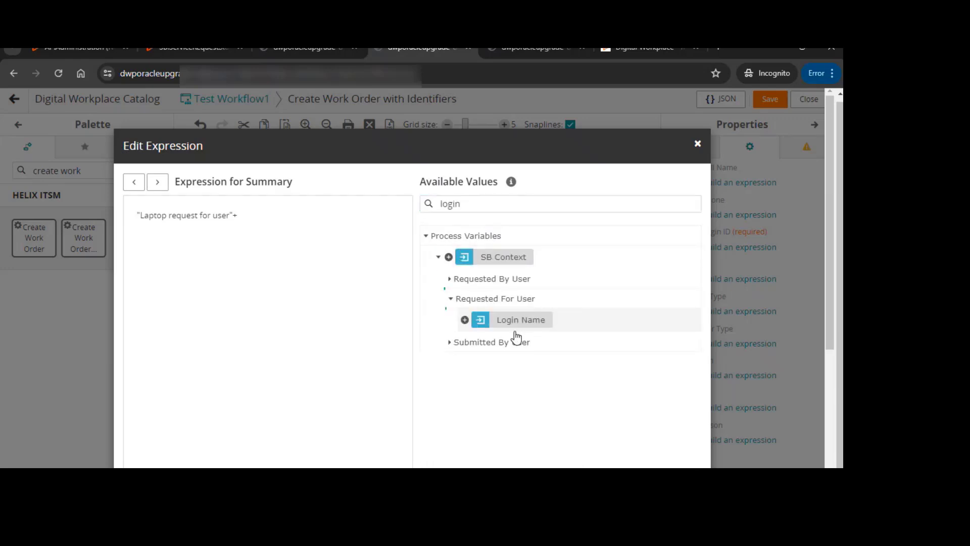
{"action": "left_click_drag", "start_coordinate": [516, 333], "coordinate": [340, 247]}
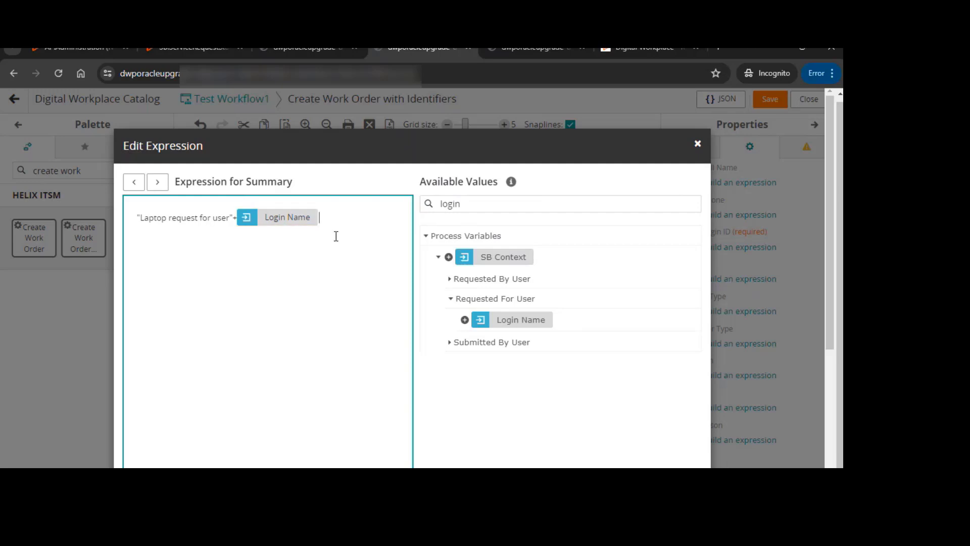
{"action": "left_click", "coordinate": [232, 218]}
{"action": "type", "text": ":"}
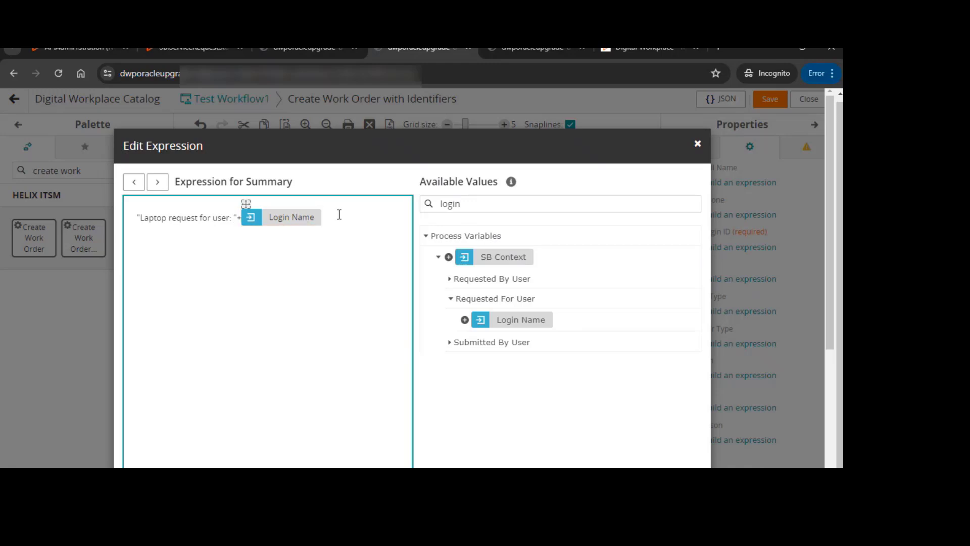
{"action": "scroll", "coordinate": [624, 364], "scroll_direction": "down", "scroll_amount": 3}
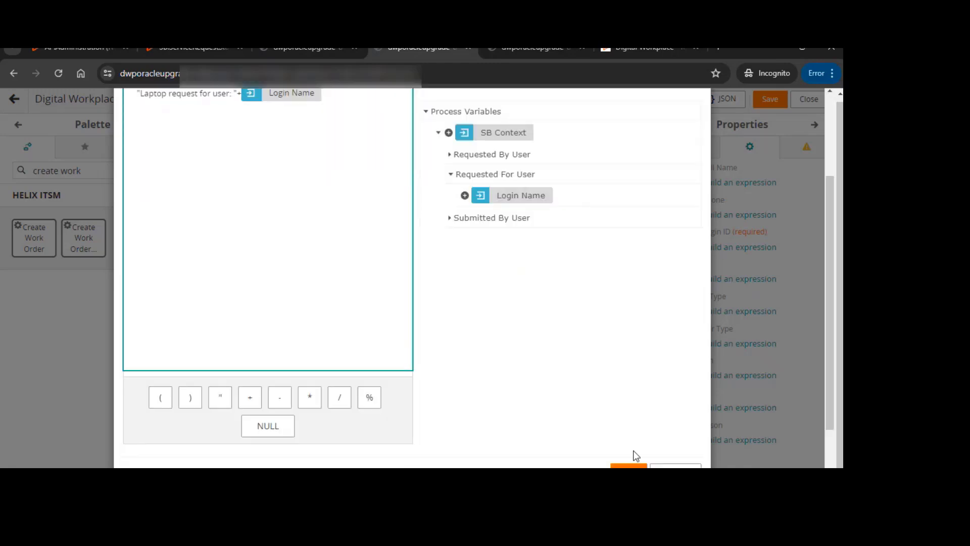
{"action": "left_click", "coordinate": [621, 466]}
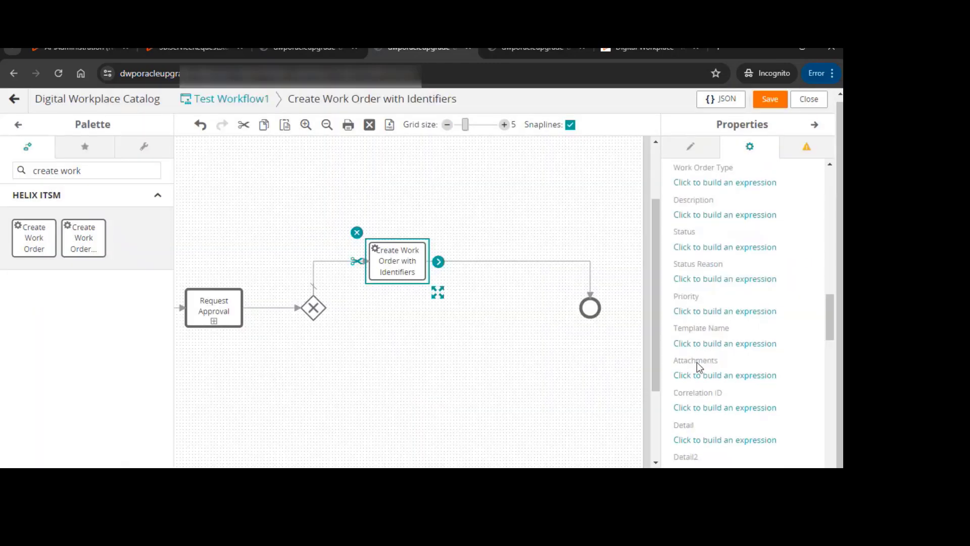
Set the Description input to the Description variable plus the Laptop Size variable
{"action": "scroll", "coordinate": [698, 364], "scroll_direction": "up", "scroll_amount": 3}
{"action": "scroll", "coordinate": [792, 282], "scroll_direction": "up", "scroll_amount": 1}
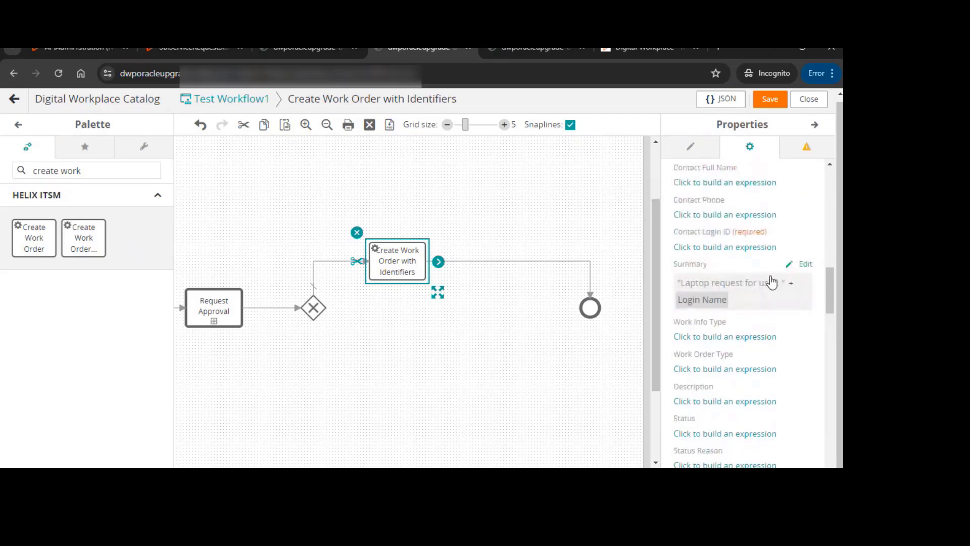
{"action": "scroll", "coordinate": [764, 295], "scroll_direction": "down", "scroll_amount": 1}
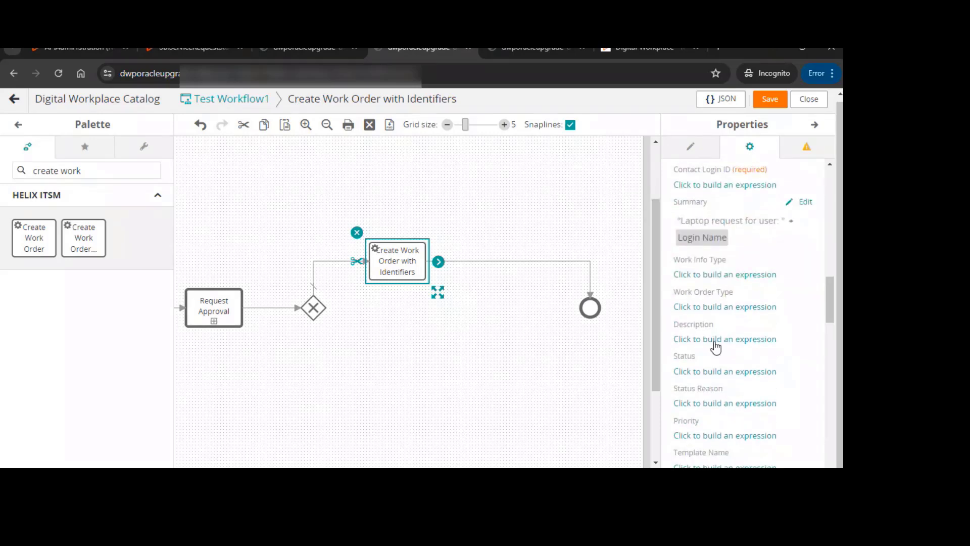
{"action": "left_click", "coordinate": [715, 343]}
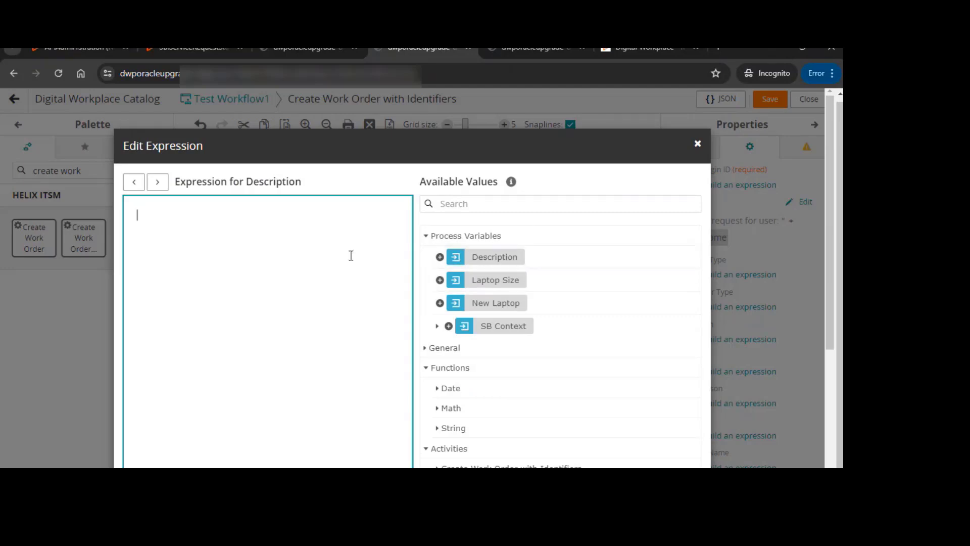
{"action": "left_click", "coordinate": [440, 257]}
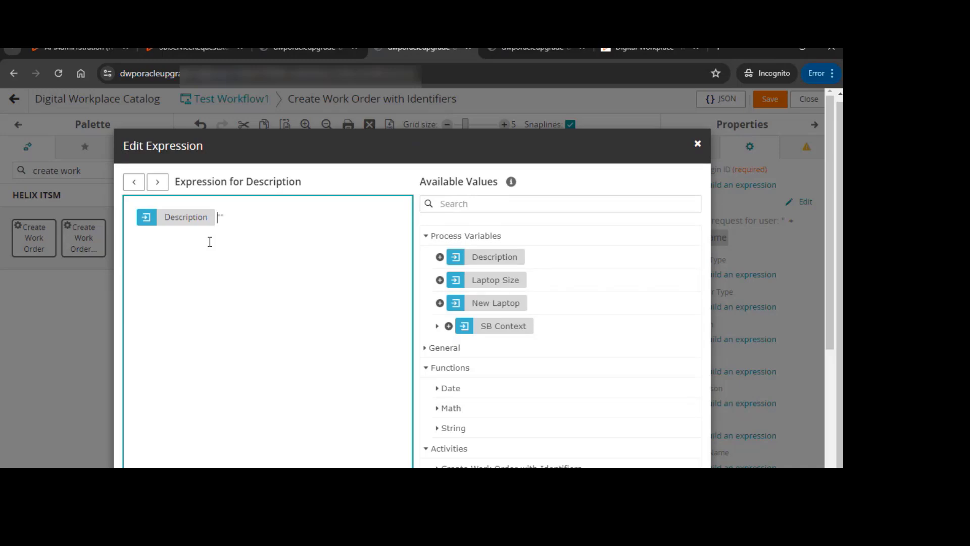
{"action": "type", "text": "+"}
{"action": "left_click", "coordinate": [439, 280]}
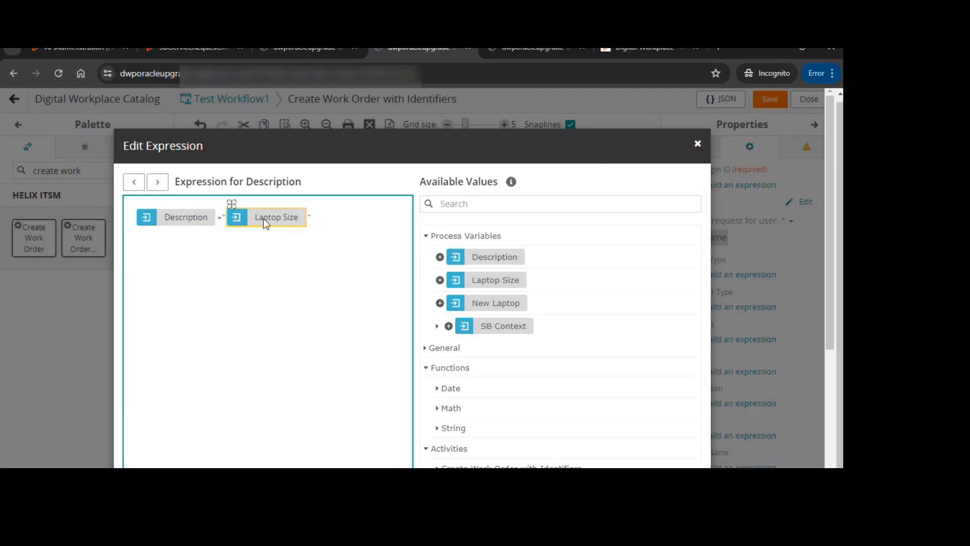
{"action": "scroll", "coordinate": [540, 205], "scroll_direction": "down", "scroll_amount": 4}
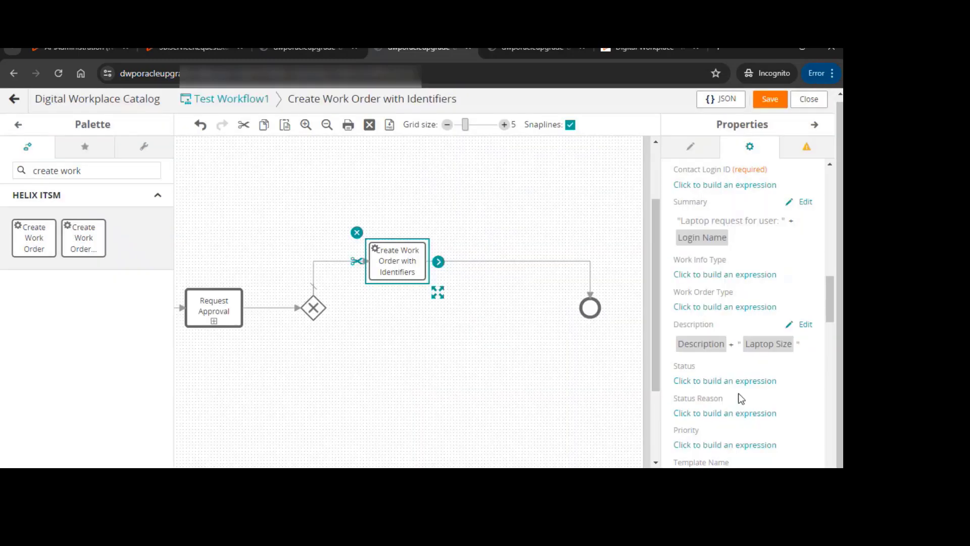
Map the Correlation ID input to the general Process Correlation ID value
{"action": "scroll", "coordinate": [741, 384], "scroll_direction": "down", "scroll_amount": 9}
{"action": "scroll", "coordinate": [742, 375], "scroll_direction": "down", "scroll_amount": 10}
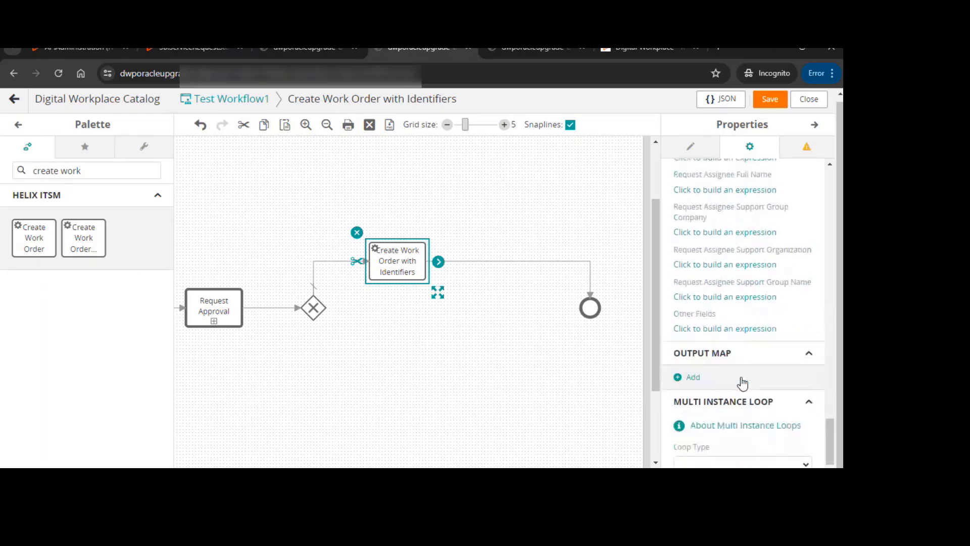
{"action": "scroll", "coordinate": [742, 377], "scroll_direction": "up", "scroll_amount": 8}
{"action": "scroll", "coordinate": [742, 374], "scroll_direction": "up", "scroll_amount": 6}
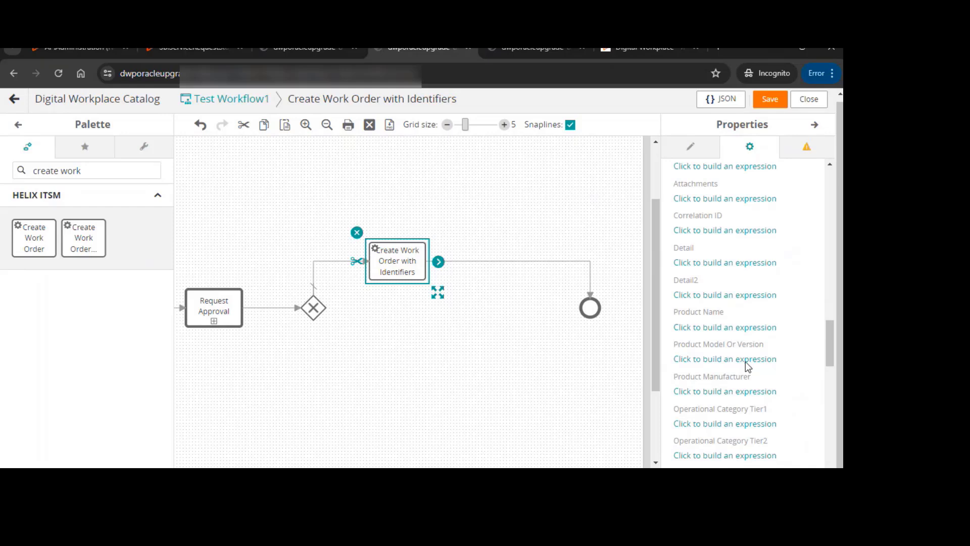
{"action": "scroll", "coordinate": [738, 348], "scroll_direction": "up", "scroll_amount": 5}
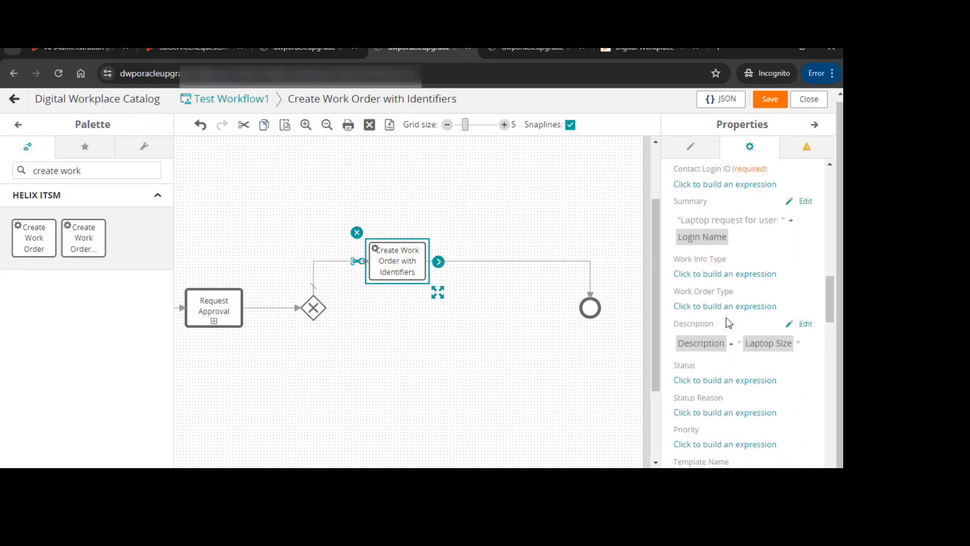
{"action": "scroll", "coordinate": [728, 321], "scroll_direction": "down", "scroll_amount": 4}
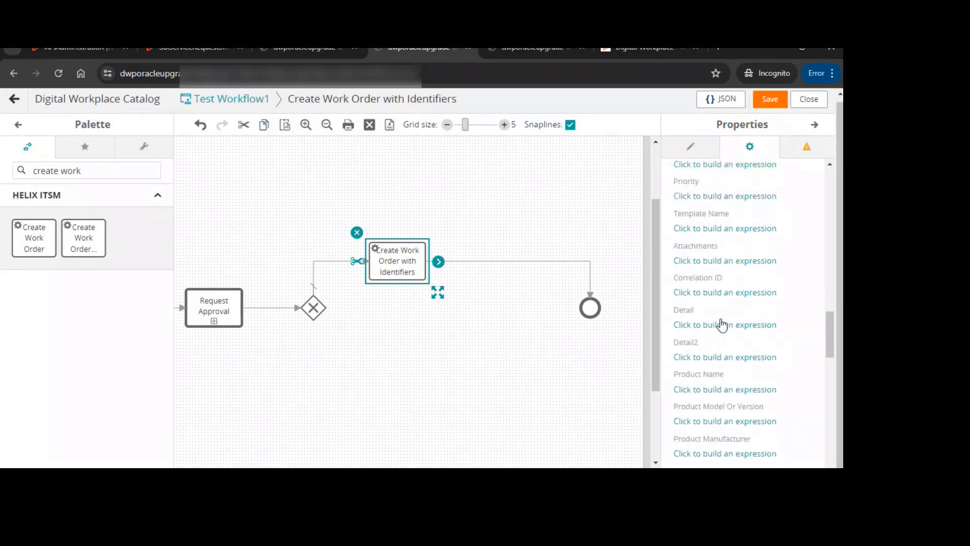
{"action": "left_click", "coordinate": [712, 293]}
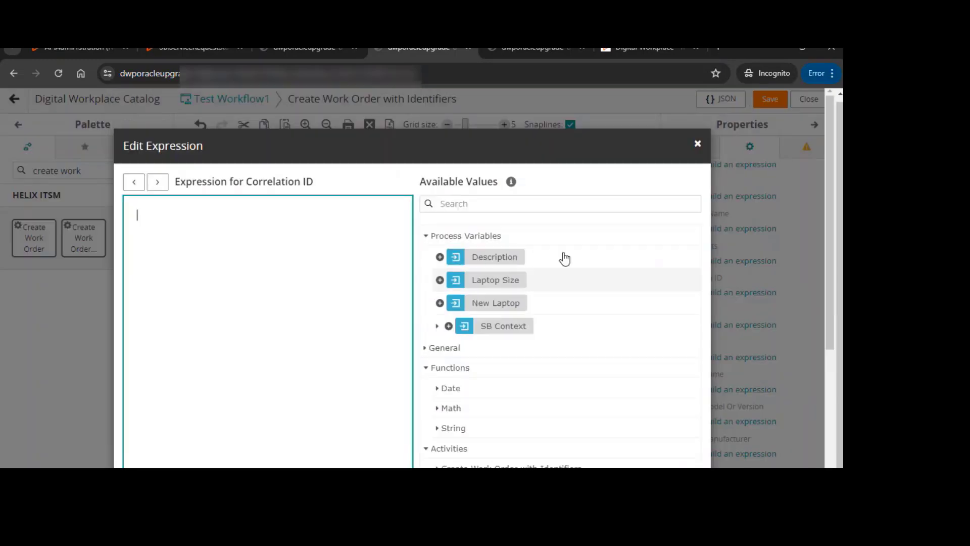
{"action": "left_click", "coordinate": [482, 210]}
{"action": "type", "text": "proce"}
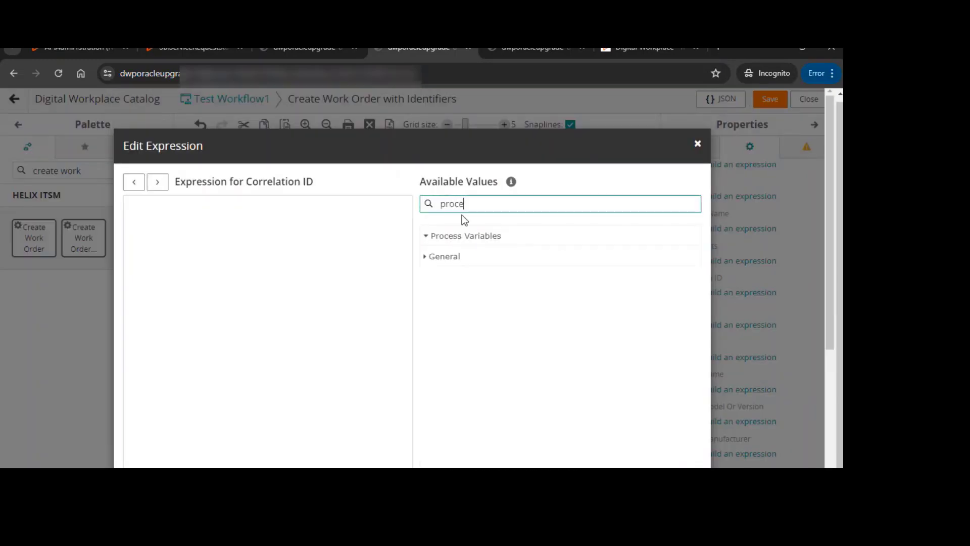
{"action": "key", "text": "BackSpace"}
{"action": "key", "text": "BackSpace"}
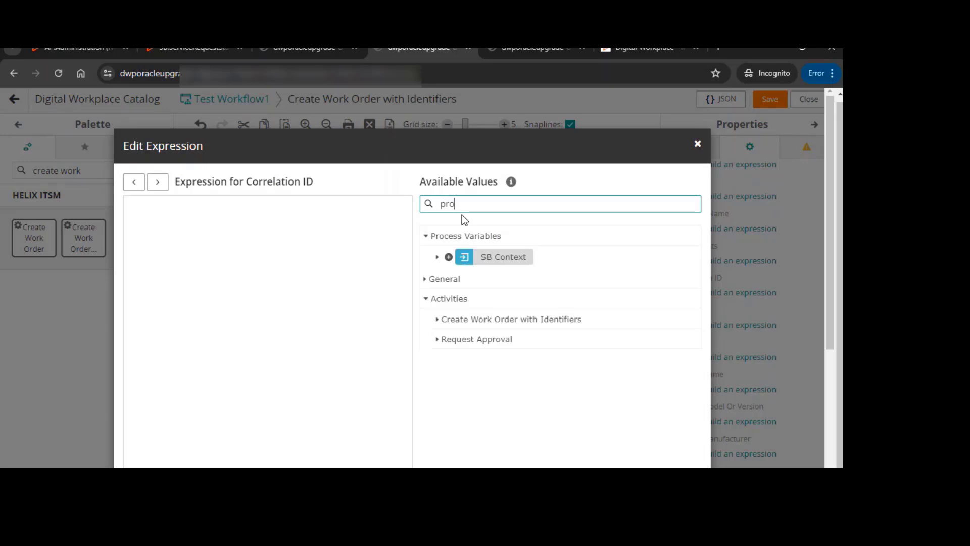
{"action": "left_click", "coordinate": [437, 257]}
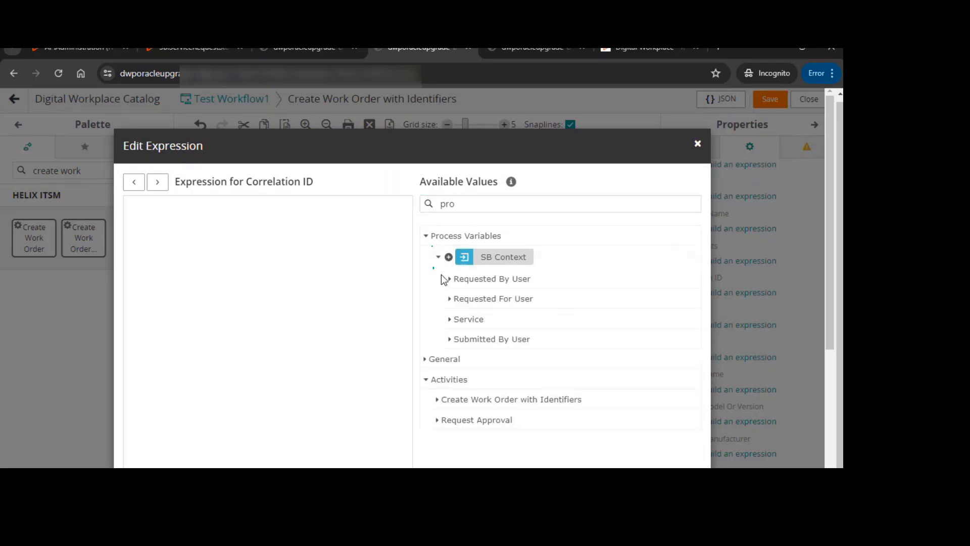
{"action": "type", "text": "cess"}
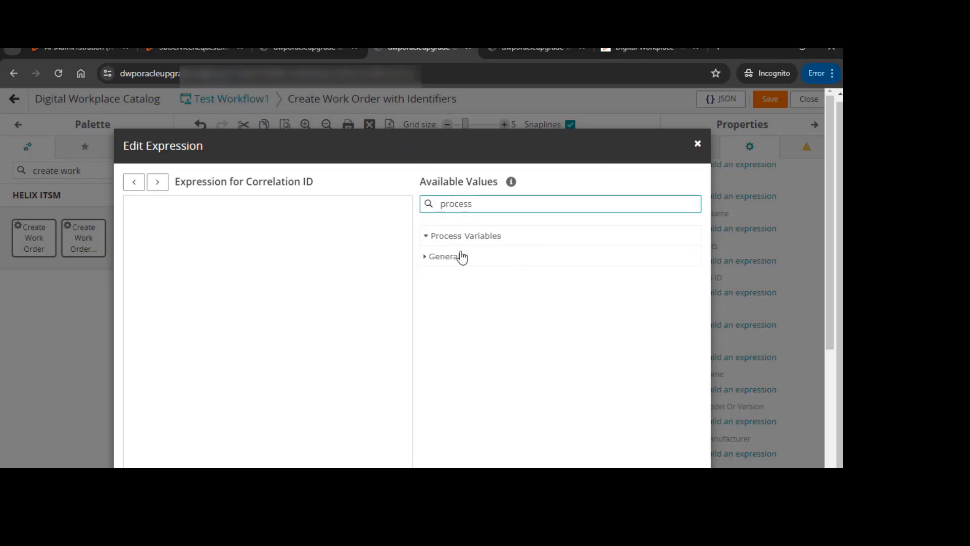
{"action": "left_click", "coordinate": [428, 258]}
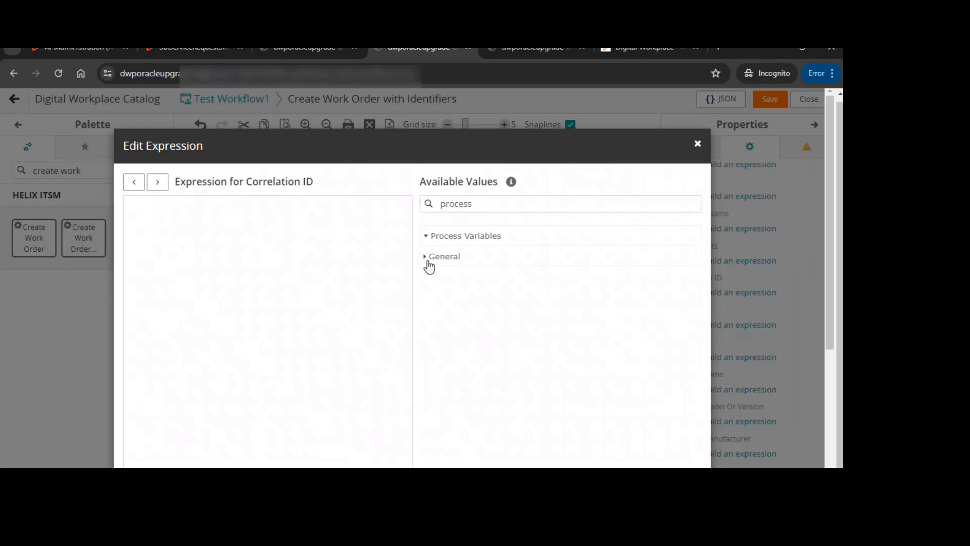
{"action": "left_click", "coordinate": [438, 279]}
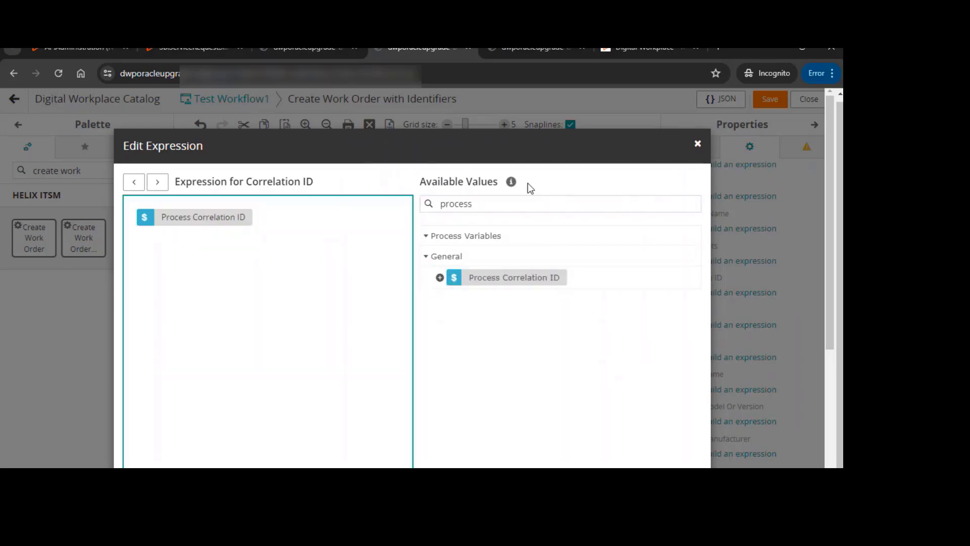
{"action": "scroll", "coordinate": [528, 183], "scroll_direction": "down", "scroll_amount": 4}
{"action": "left_click", "coordinate": [619, 419]}
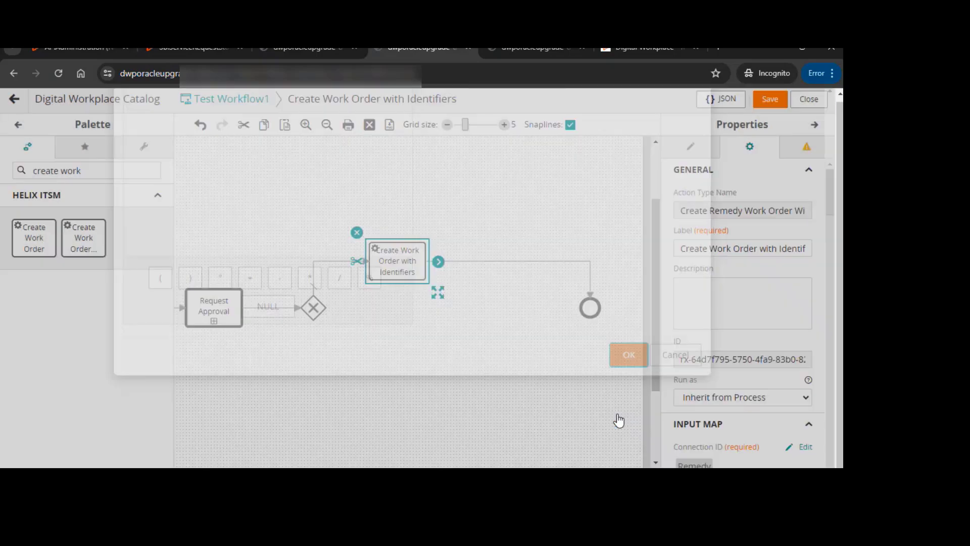
{"action": "scroll", "coordinate": [766, 340], "scroll_direction": "down", "scroll_amount": 3}
{"action": "scroll", "coordinate": [753, 340], "scroll_direction": "down", "scroll_amount": 10}
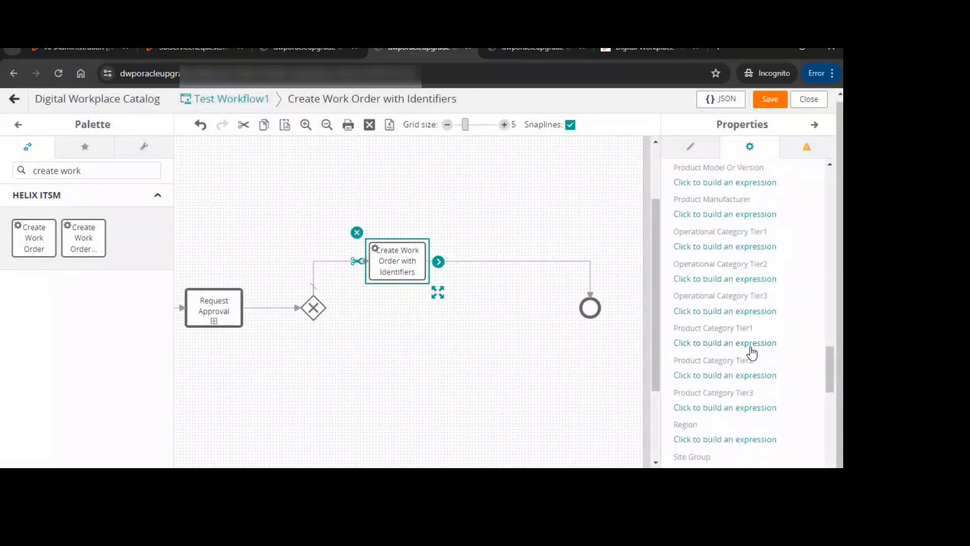
Save the Test Workflow1 process definition
{"action": "scroll", "coordinate": [756, 355], "scroll_direction": "down", "scroll_amount": 3}
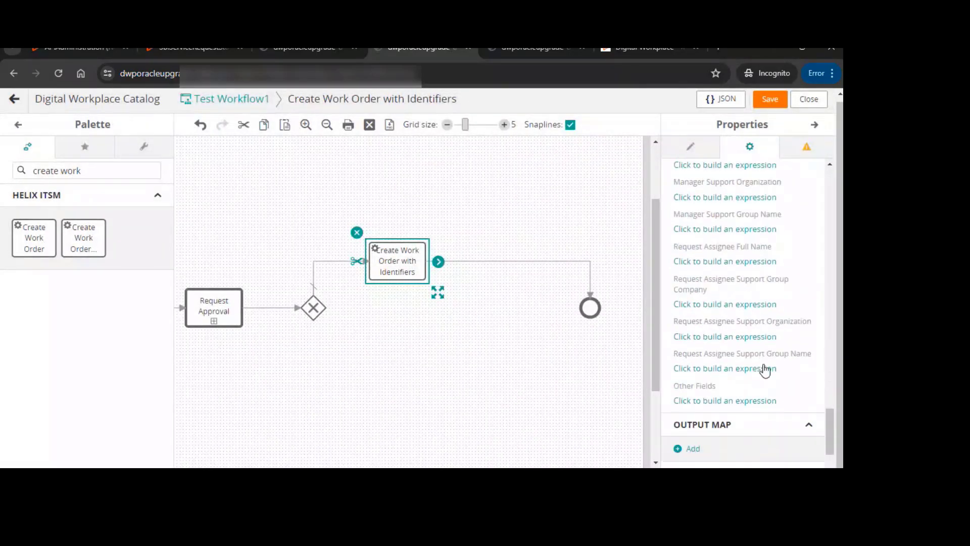
{"action": "scroll", "coordinate": [773, 228], "scroll_direction": "up", "scroll_amount": 1}
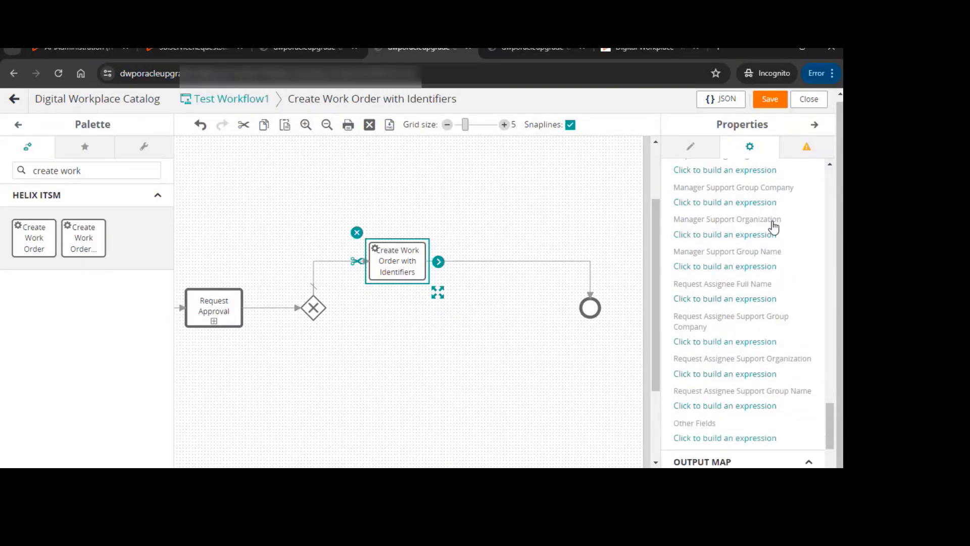
{"action": "scroll", "coordinate": [774, 229], "scroll_direction": "up", "scroll_amount": 10}
{"action": "left_click", "coordinate": [770, 100]}
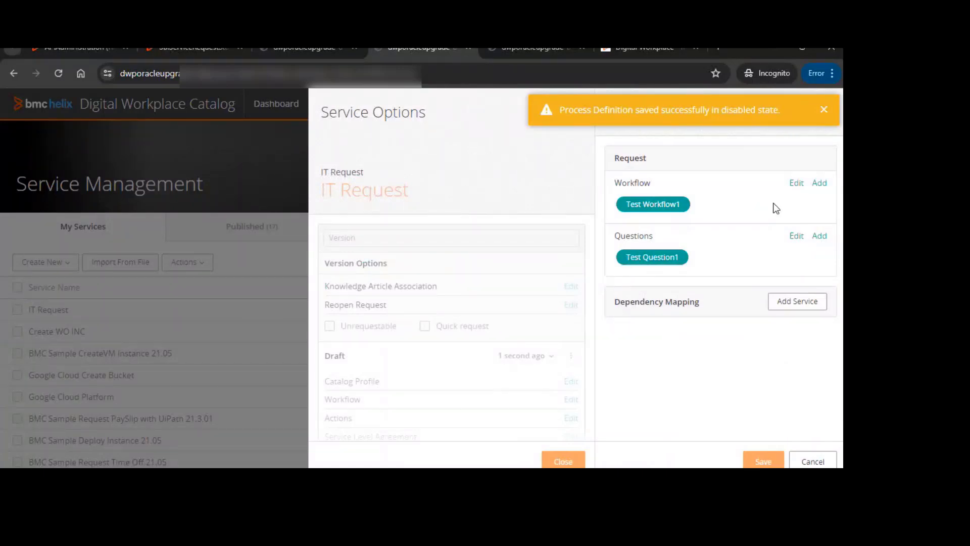
Reopen Test Workflow1 in the designer from the service's workflow options and look over its diagram
{"action": "left_click", "coordinate": [795, 183]}
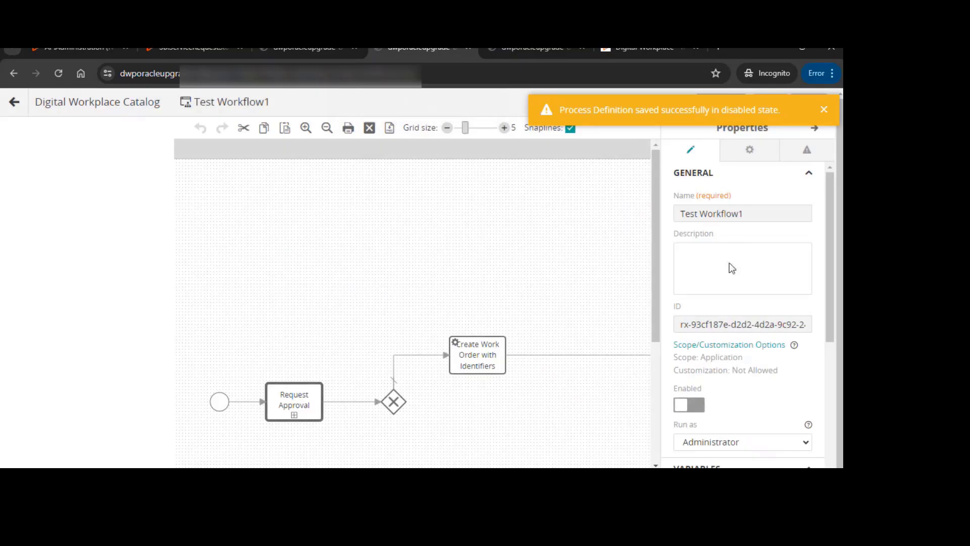
{"action": "scroll", "coordinate": [489, 400], "scroll_direction": "down", "scroll_amount": 4}
{"action": "left_click_drag", "start_coordinate": [489, 473], "coordinate": [560, 473]}
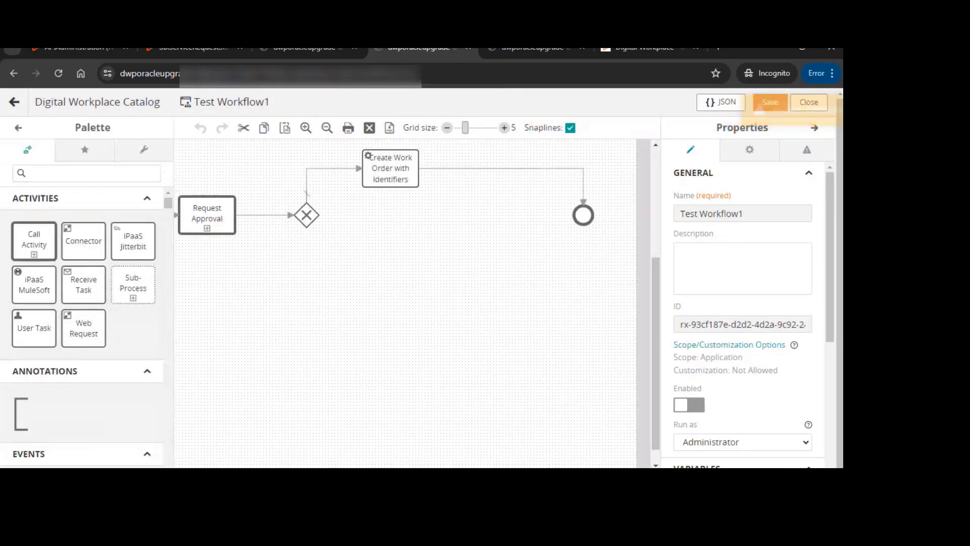
{"action": "scroll", "coordinate": [550, 275], "scroll_direction": "left", "scroll_amount": 2}
{"action": "scroll", "coordinate": [551, 275], "scroll_direction": "up", "scroll_amount": 4}
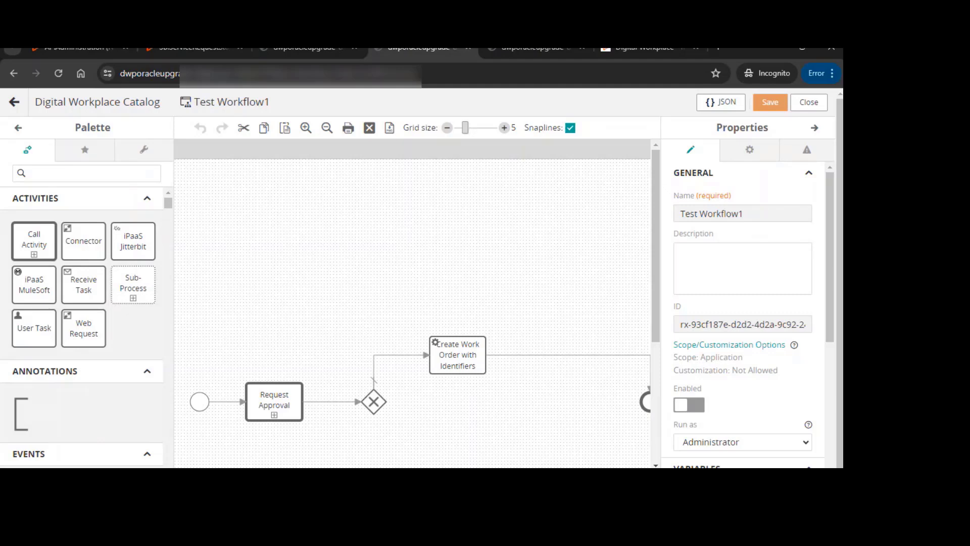
{"action": "scroll", "coordinate": [424, 411], "scroll_direction": "right", "scroll_amount": 1}
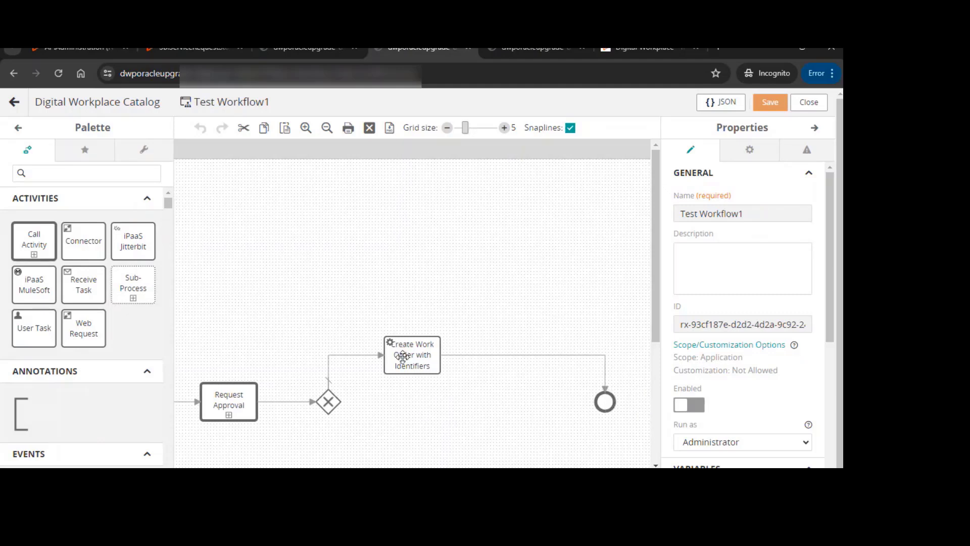
{"action": "scroll", "coordinate": [412, 313], "scroll_direction": "left", "scroll_amount": 1}
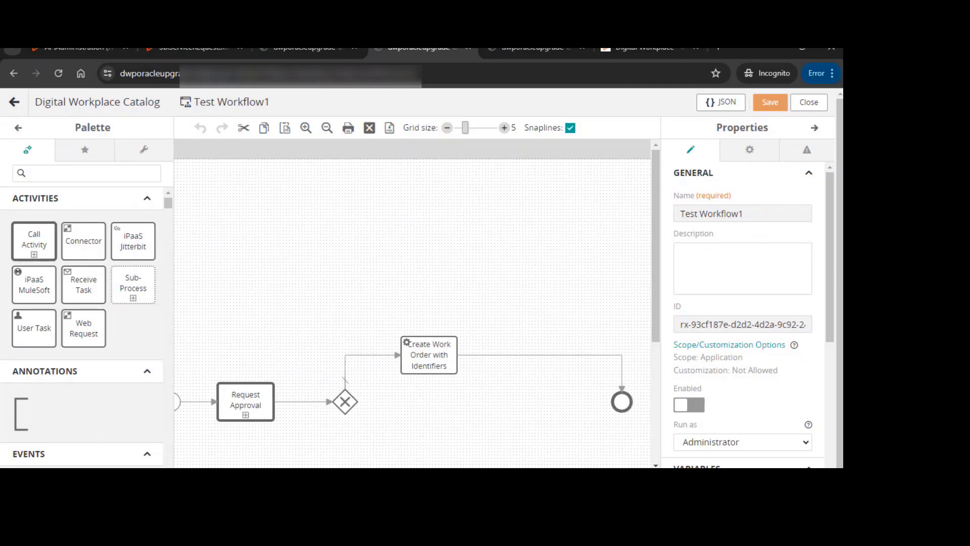
{"action": "scroll", "coordinate": [408, 356], "scroll_direction": "left", "scroll_amount": 1}
{"action": "scroll", "coordinate": [453, 305], "scroll_direction": "down", "scroll_amount": 2}
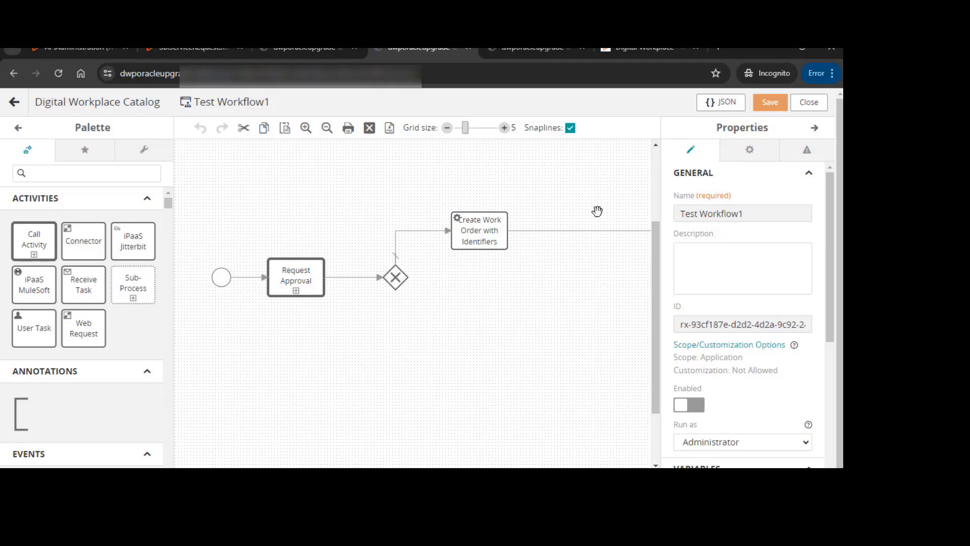
Switch to the other browser tab and open the workflow of the existing Create WO INC service
{"action": "left_click", "coordinate": [544, 51]}
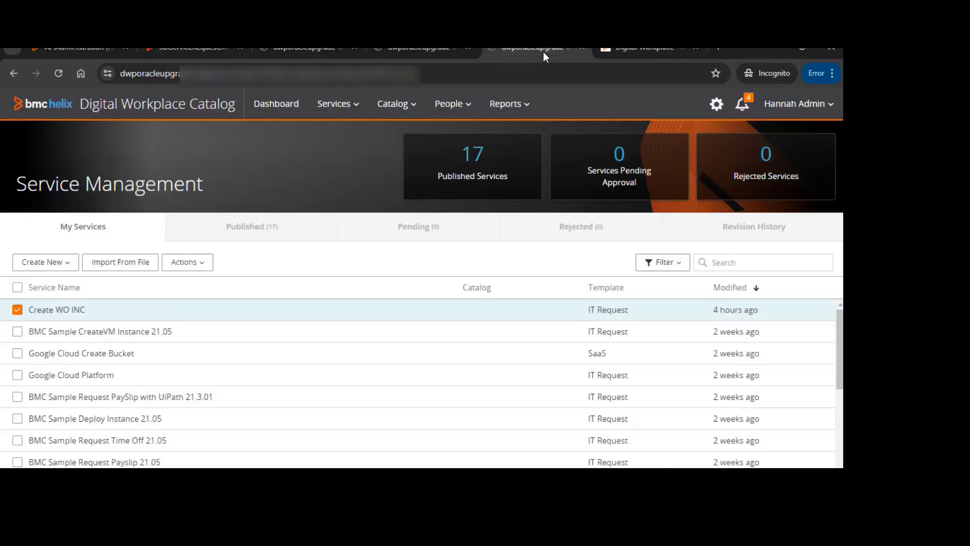
{"action": "left_click", "coordinate": [114, 308]}
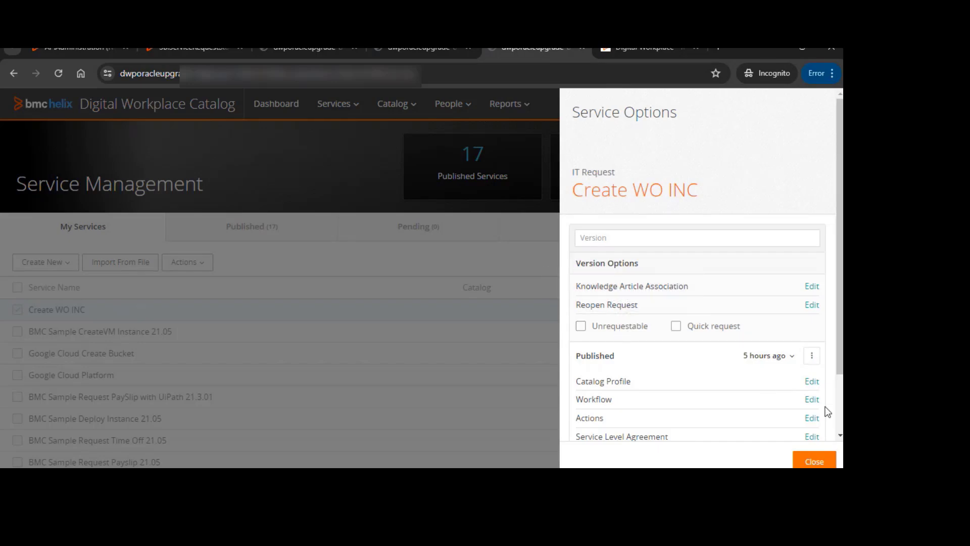
{"action": "left_click", "coordinate": [809, 400]}
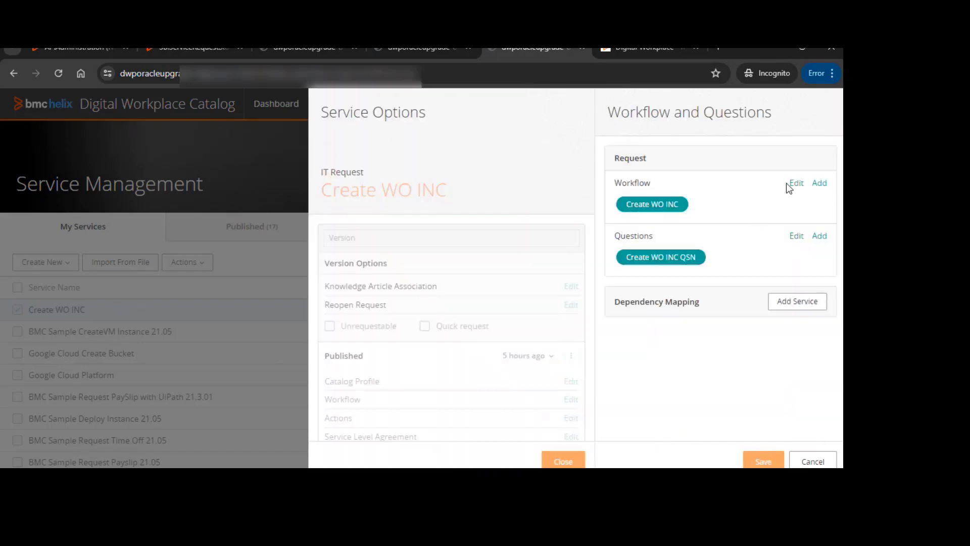
{"action": "left_click", "coordinate": [796, 184]}
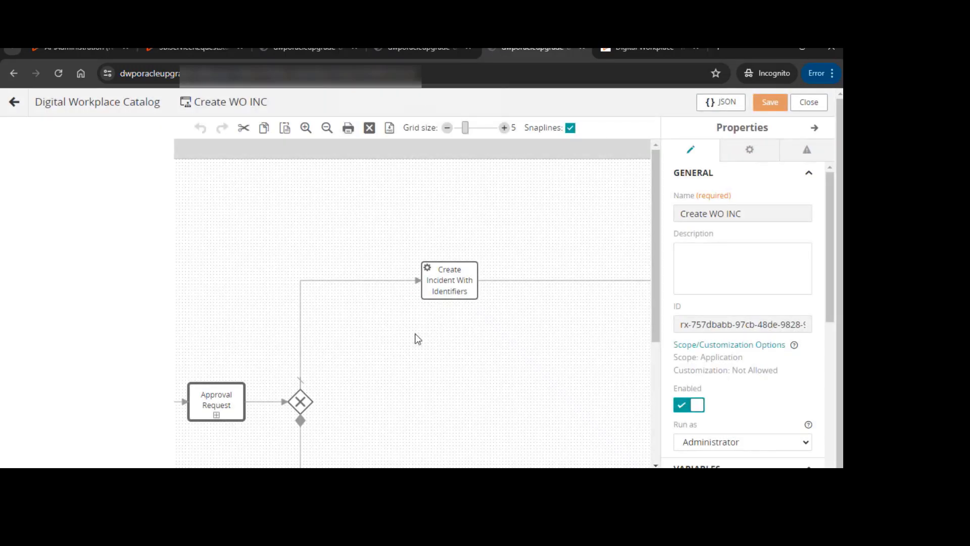
{"action": "scroll", "coordinate": [526, 298], "scroll_direction": "down", "scroll_amount": 3}
{"action": "scroll", "coordinate": [545, 295], "scroll_direction": "up", "scroll_amount": 1}
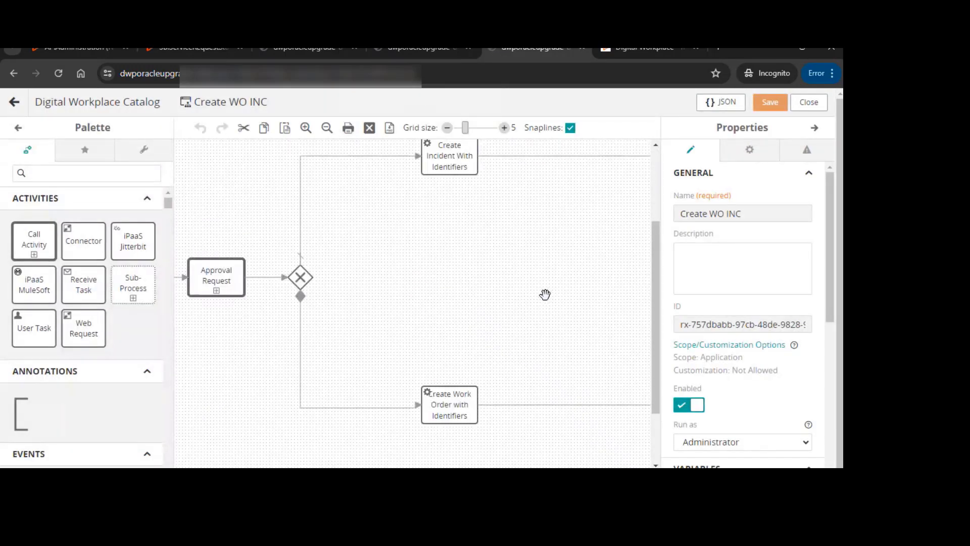
Inspect the input map of the Approval Request call activity in the Create WO INC workflow
{"action": "left_click", "coordinate": [208, 278]}
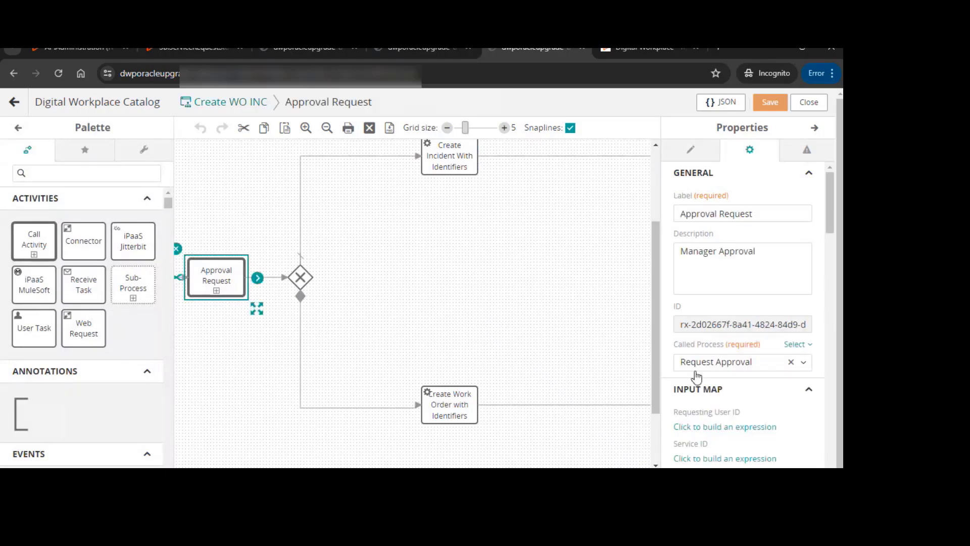
{"action": "scroll", "coordinate": [703, 375], "scroll_direction": "down", "scroll_amount": 5}
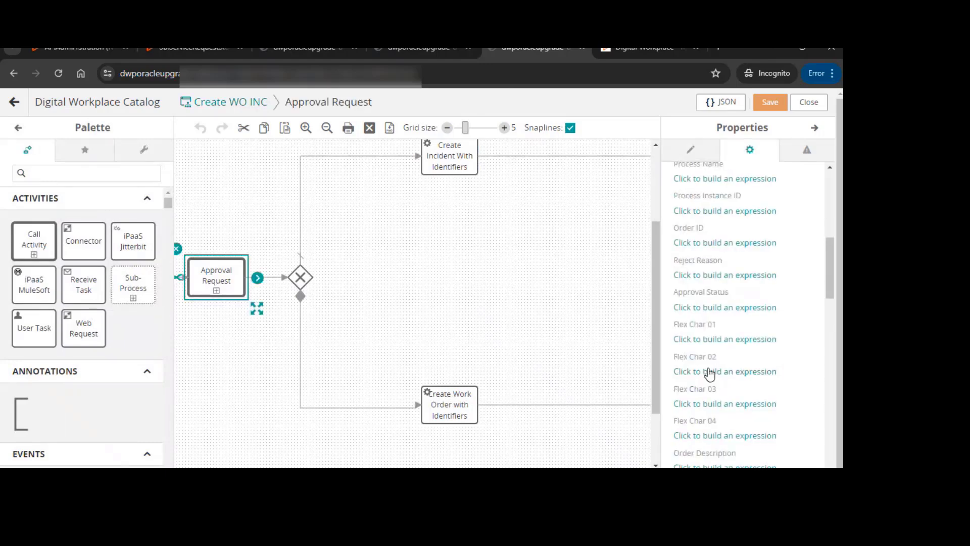
{"action": "scroll", "coordinate": [710, 373], "scroll_direction": "down", "scroll_amount": 3}
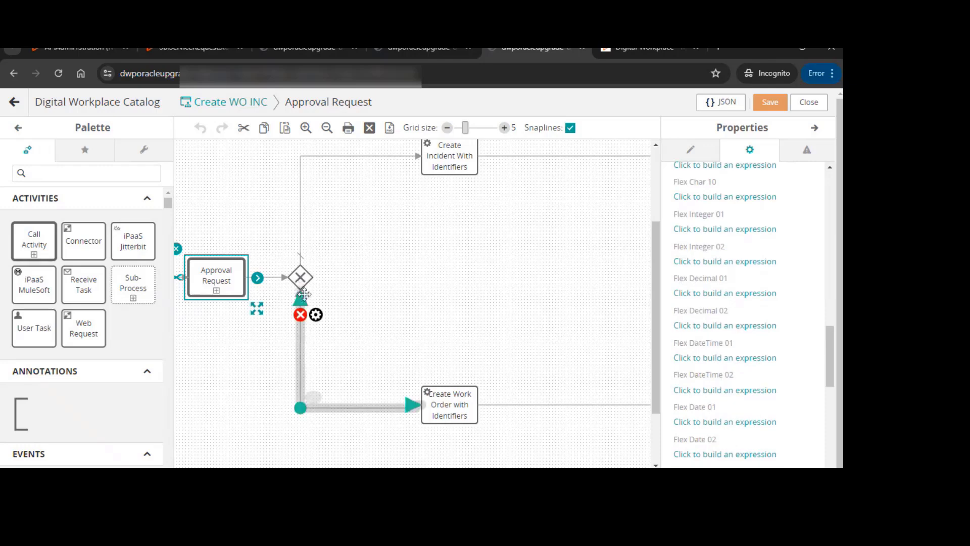
Examine the gateway and the condition expression on its sequence flow to the Create Work Order activity
{"action": "left_click", "coordinate": [302, 281]}
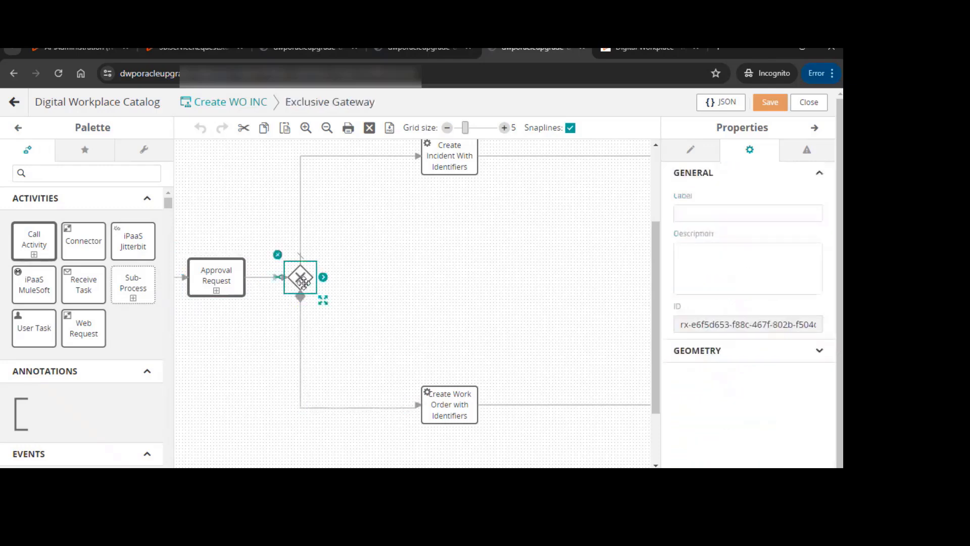
{"action": "left_click", "coordinate": [301, 310]}
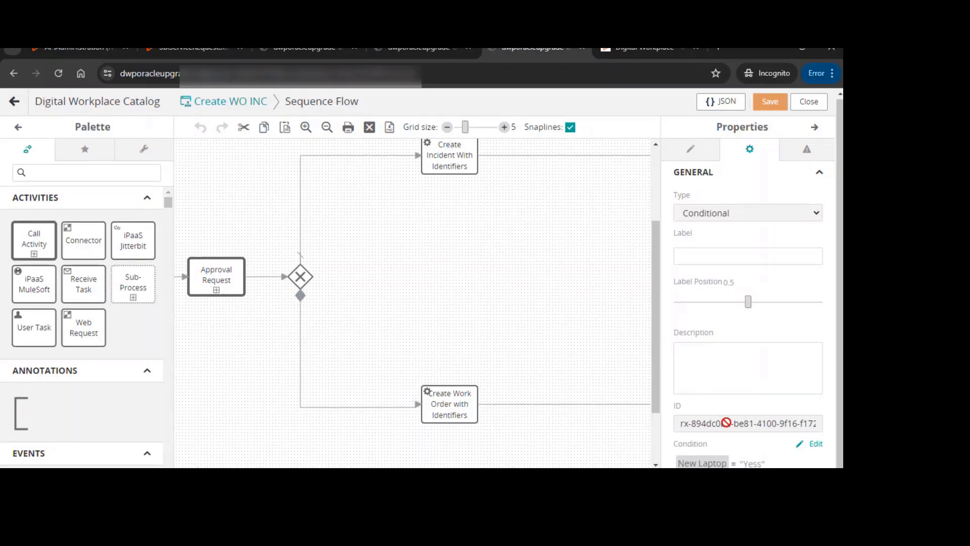
{"action": "scroll", "coordinate": [726, 423], "scroll_direction": "down", "scroll_amount": 1}
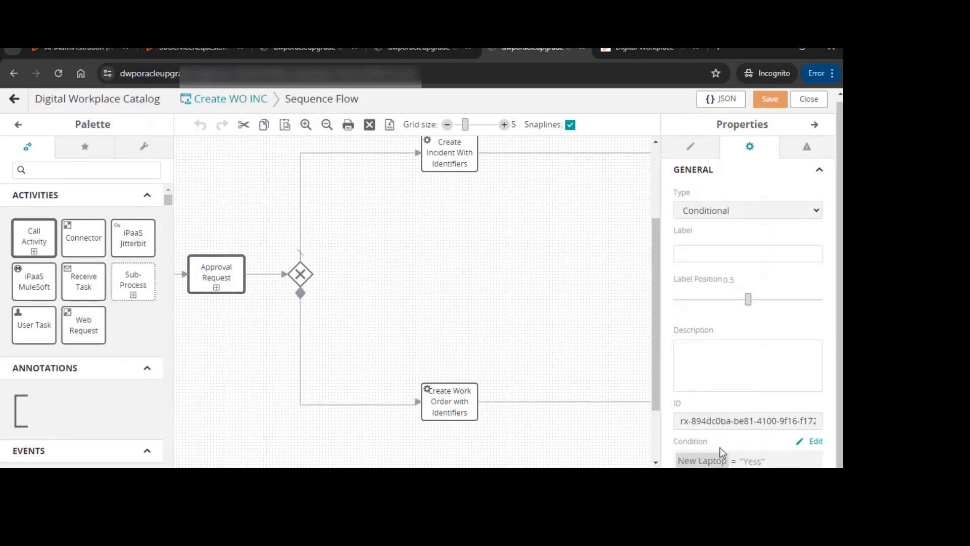
{"action": "left_click", "coordinate": [816, 442]}
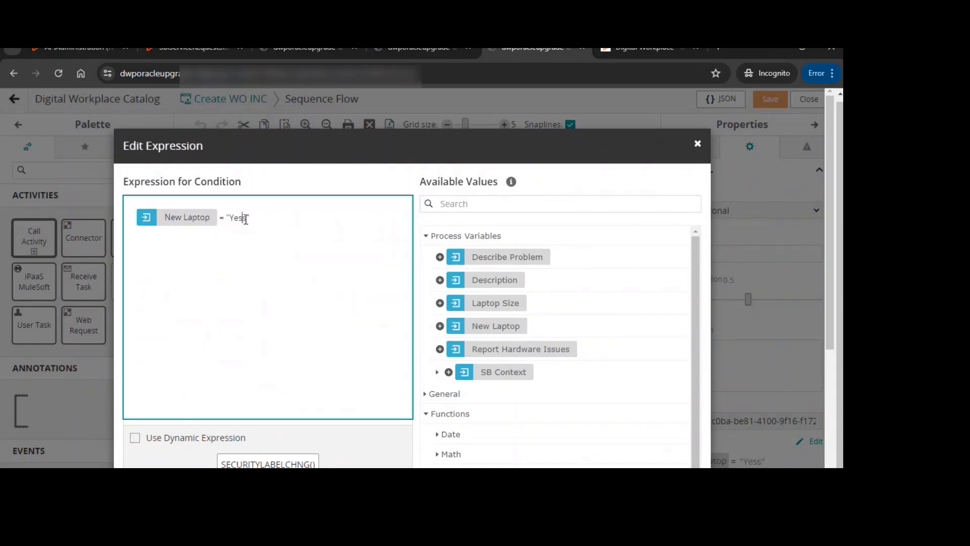
{"action": "left_click_drag", "start_coordinate": [246, 219], "coordinate": [229, 219]}
{"action": "left_click", "coordinate": [698, 144]}
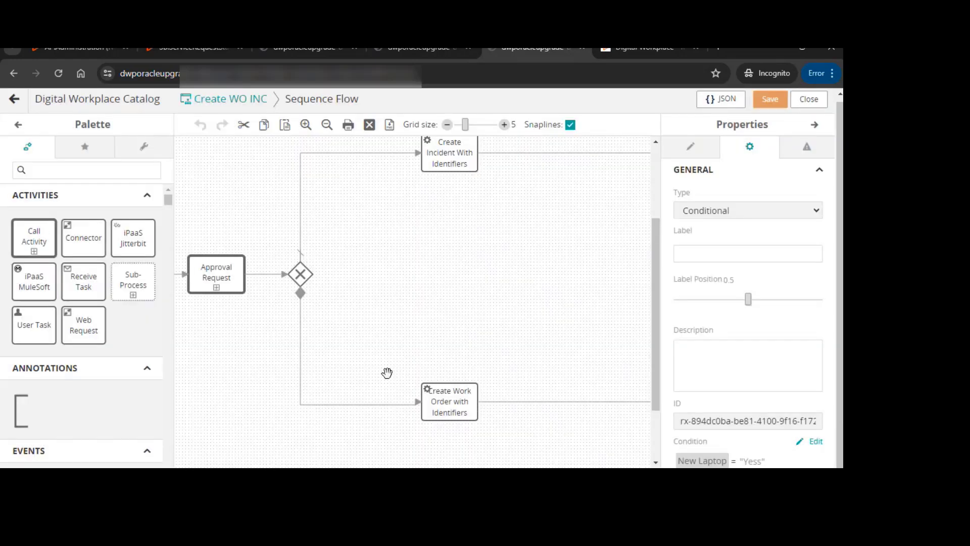
Inspect the input maps of the Create Work Order and Create Incident With Identifiers activities
{"action": "left_click", "coordinate": [457, 402]}
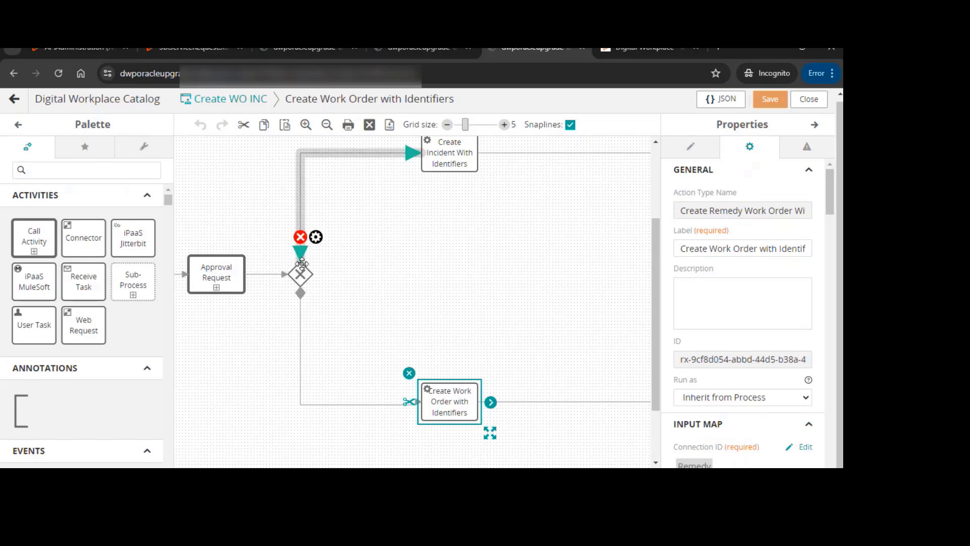
{"action": "scroll", "coordinate": [470, 177], "scroll_direction": "up", "scroll_amount": 1}
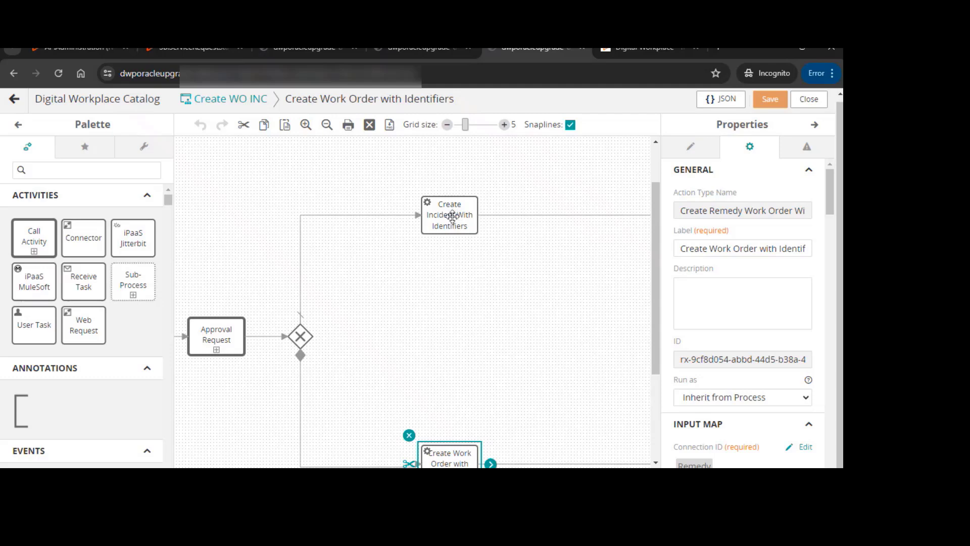
{"action": "left_click", "coordinate": [453, 218]}
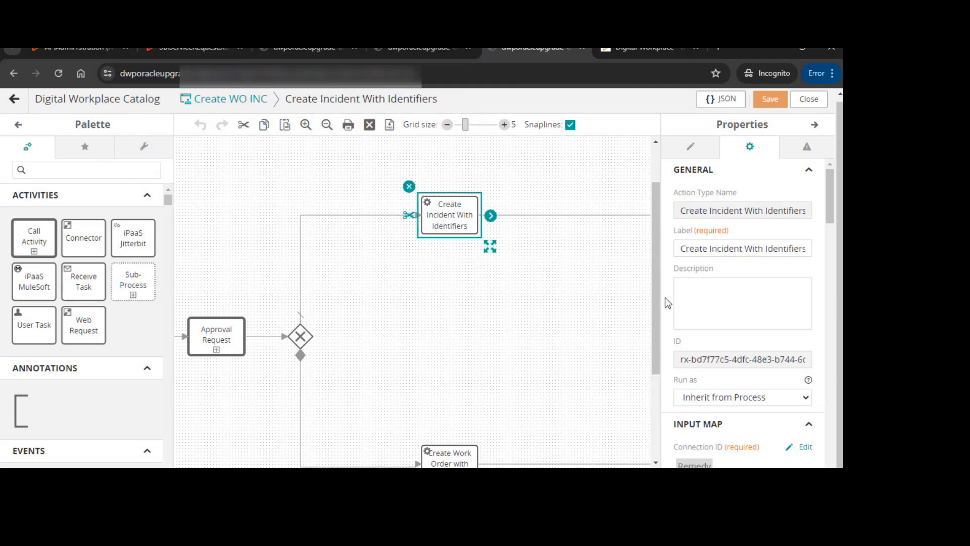
{"action": "scroll", "coordinate": [745, 342], "scroll_direction": "down", "scroll_amount": 2}
{"action": "scroll", "coordinate": [745, 342], "scroll_direction": "down", "scroll_amount": 2}
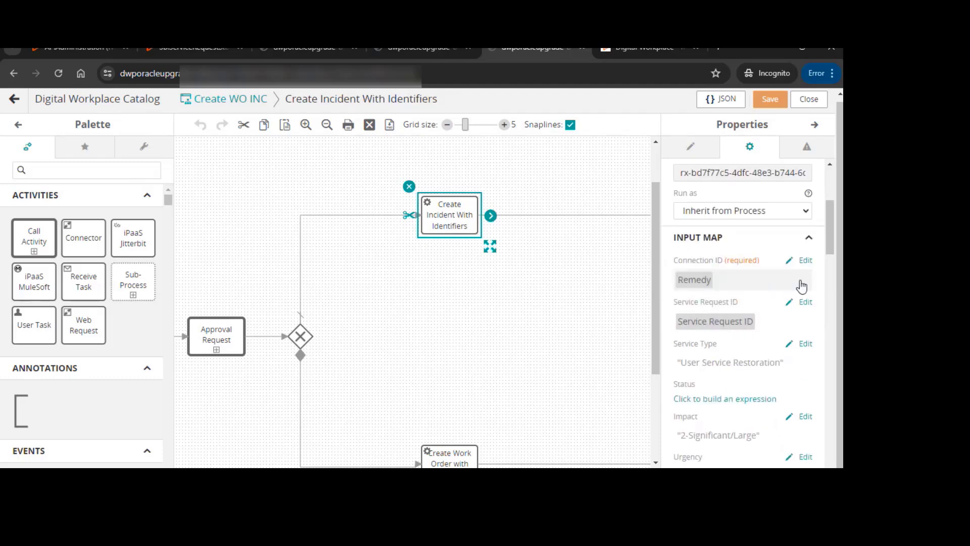
{"action": "scroll", "coordinate": [778, 271], "scroll_direction": "down", "scroll_amount": 1}
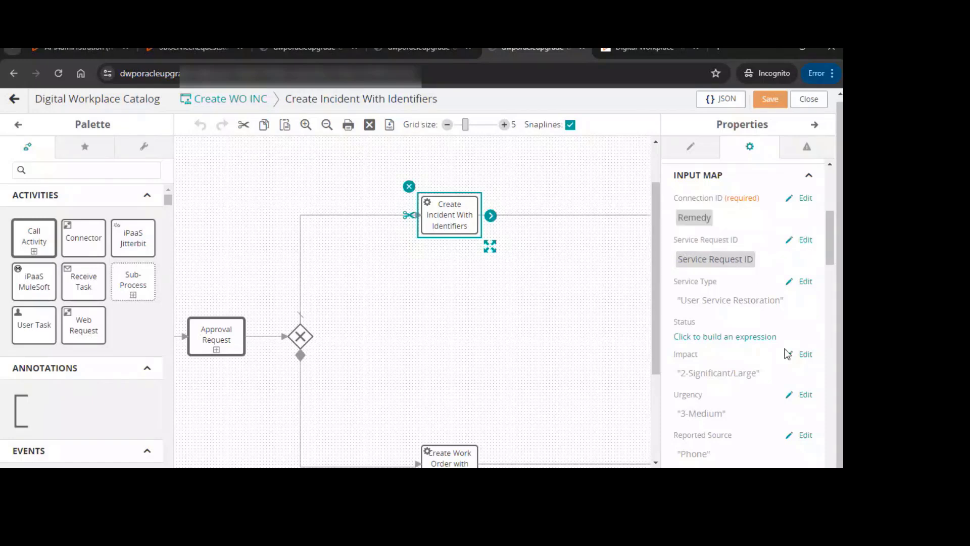
{"action": "scroll", "coordinate": [791, 332], "scroll_direction": "down", "scroll_amount": 1}
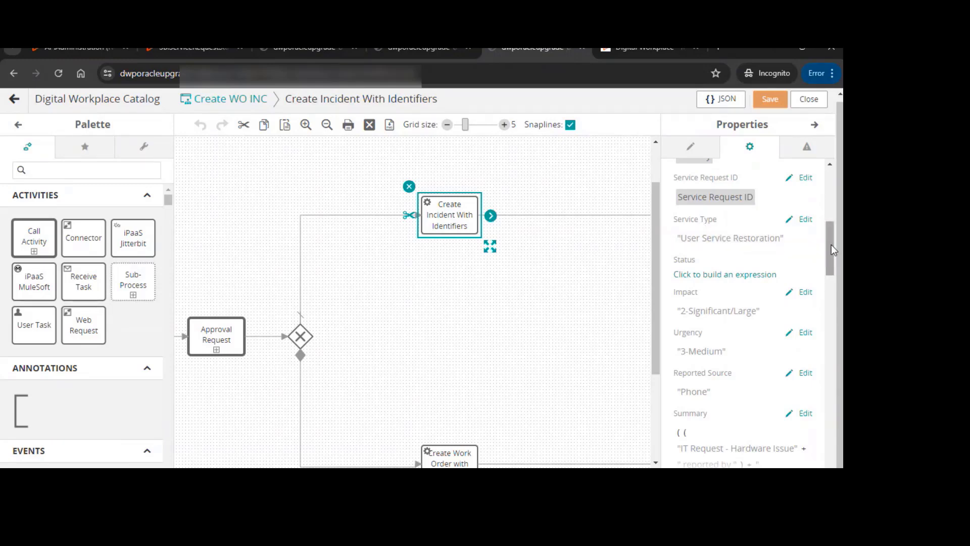
{"action": "scroll", "coordinate": [832, 244], "scroll_direction": "down", "scroll_amount": 1}
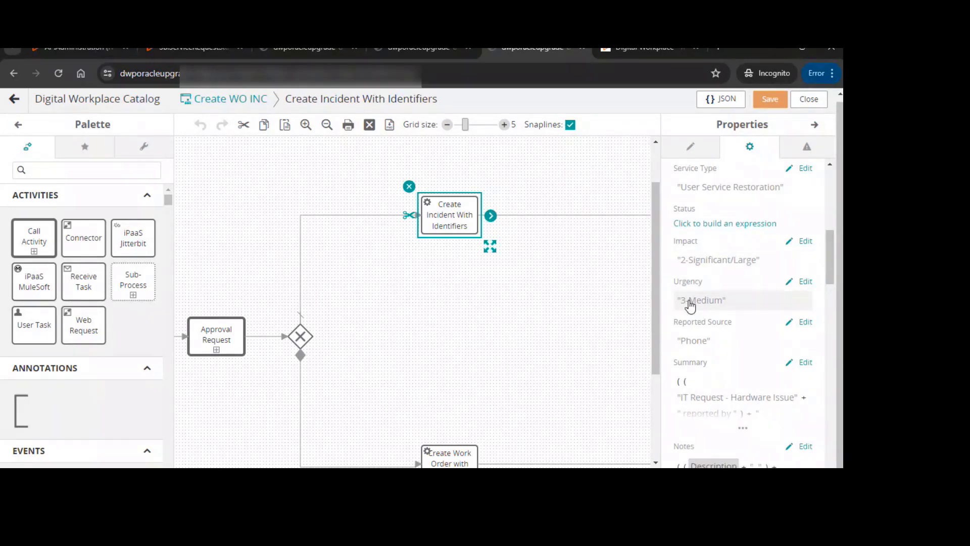
{"action": "scroll", "coordinate": [715, 296], "scroll_direction": "down", "scroll_amount": 1}
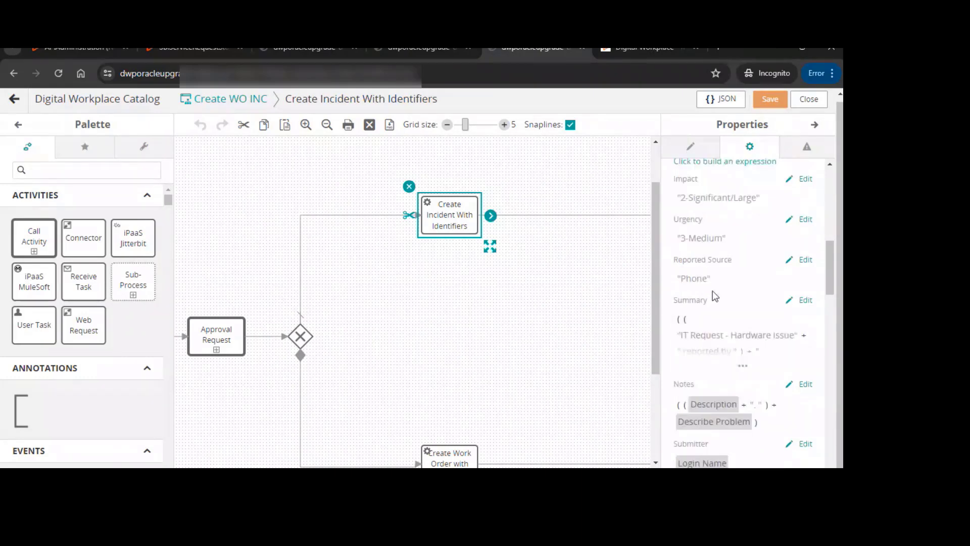
Review the Summary and Notes expressions of the Create Incident With Identifiers activity
{"action": "left_click", "coordinate": [709, 337]}
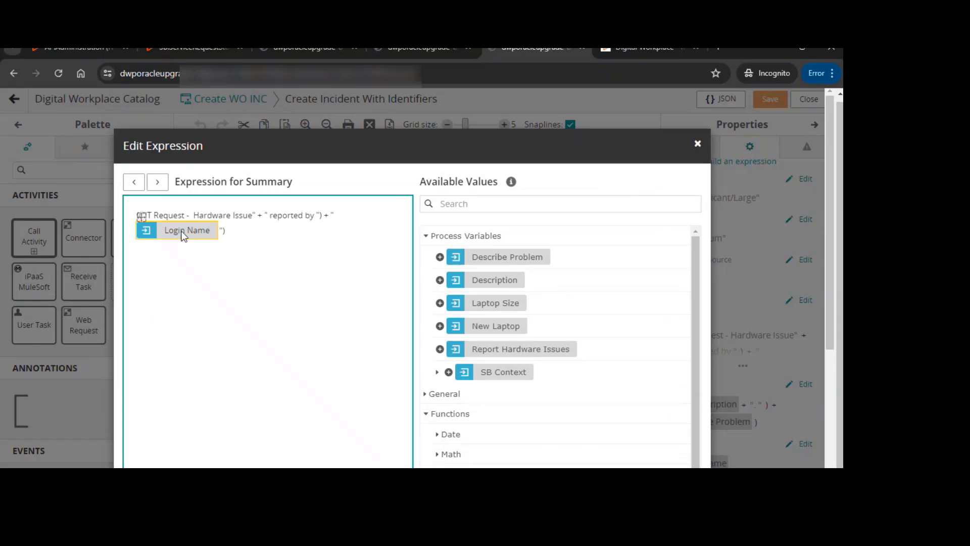
{"action": "left_click", "coordinate": [698, 145]}
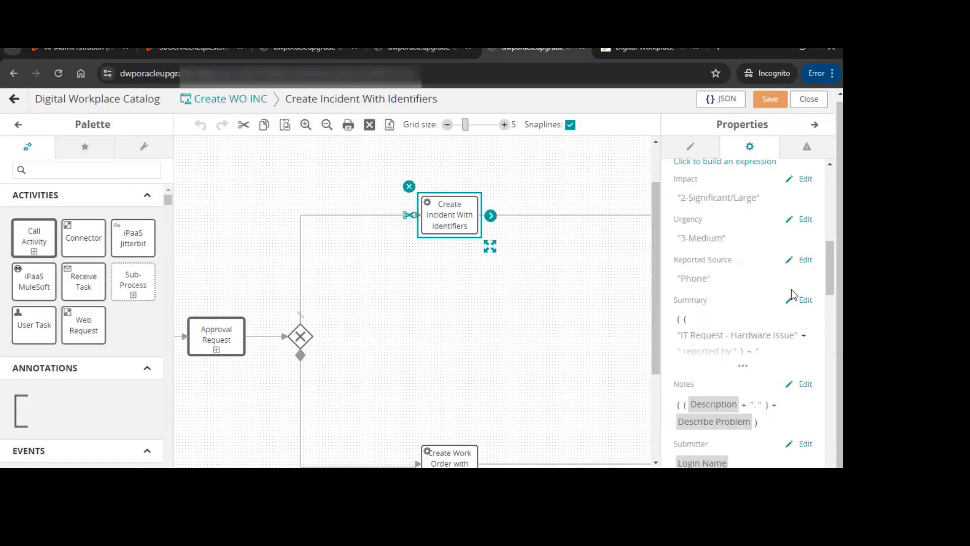
{"action": "scroll", "coordinate": [792, 295], "scroll_direction": "down", "scroll_amount": 1}
{"action": "left_click", "coordinate": [713, 341]}
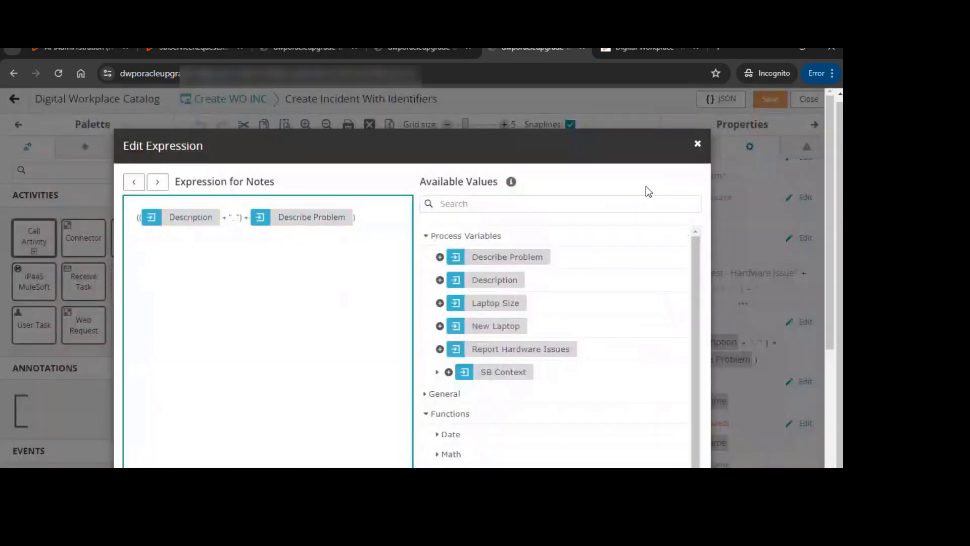
{"action": "left_click", "coordinate": [697, 145]}
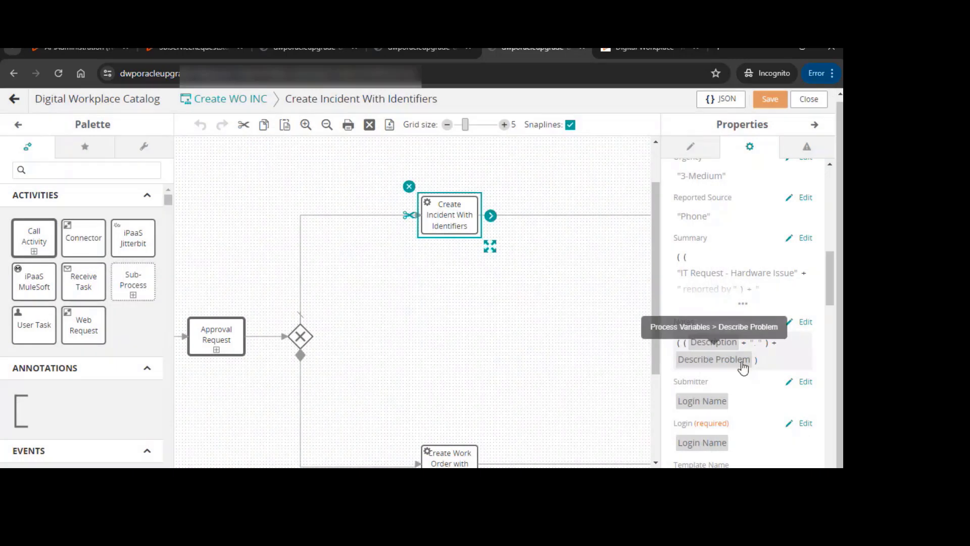
{"action": "scroll", "coordinate": [728, 324], "scroll_direction": "down", "scroll_amount": 1}
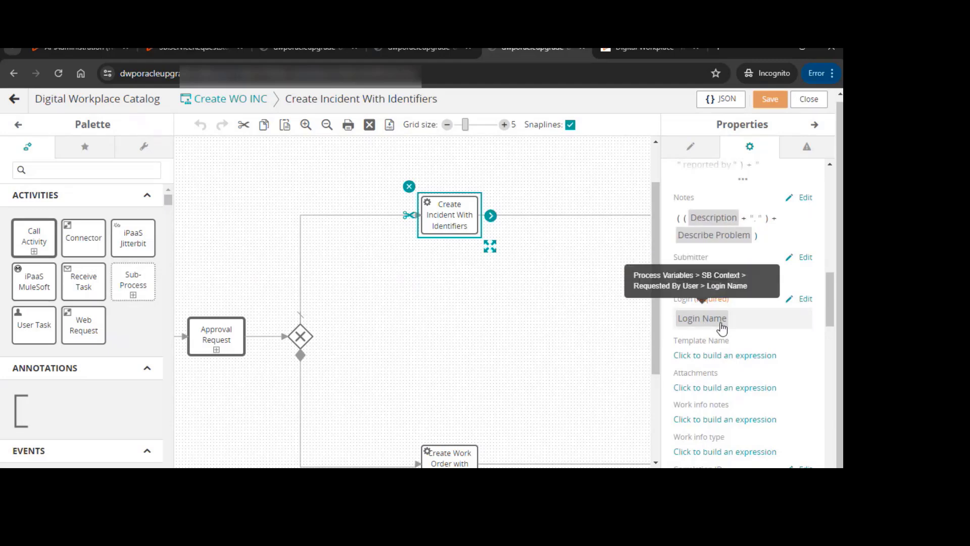
Scroll through the remaining input fields of the Create Incident With Identifiers activity
{"action": "scroll", "coordinate": [758, 299], "scroll_direction": "down", "scroll_amount": 1}
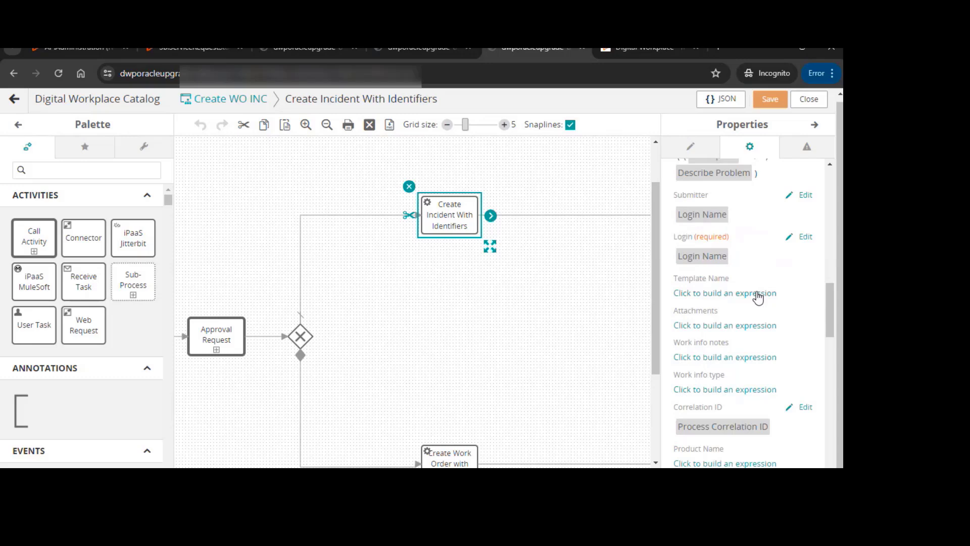
{"action": "scroll", "coordinate": [758, 298], "scroll_direction": "down", "scroll_amount": 1}
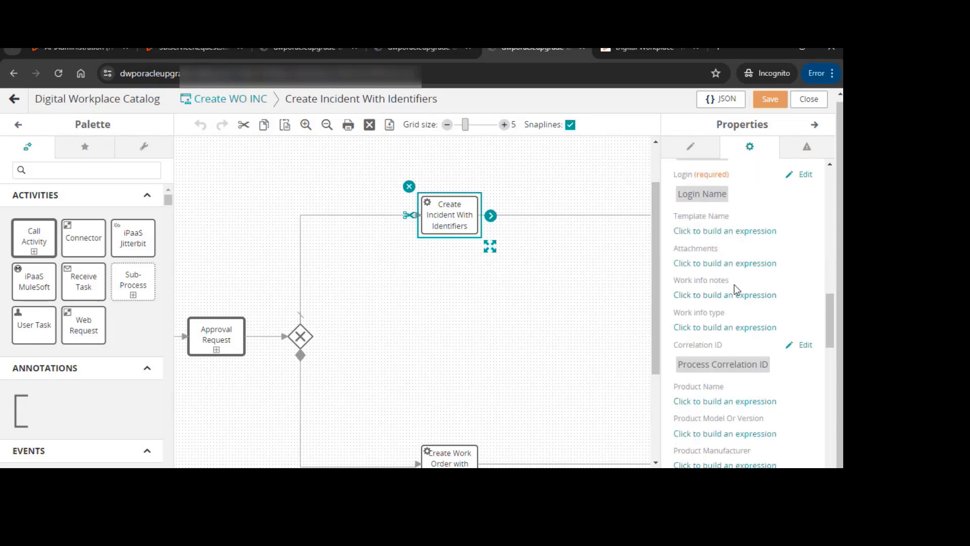
{"action": "scroll", "coordinate": [730, 373], "scroll_direction": "down", "scroll_amount": 10}
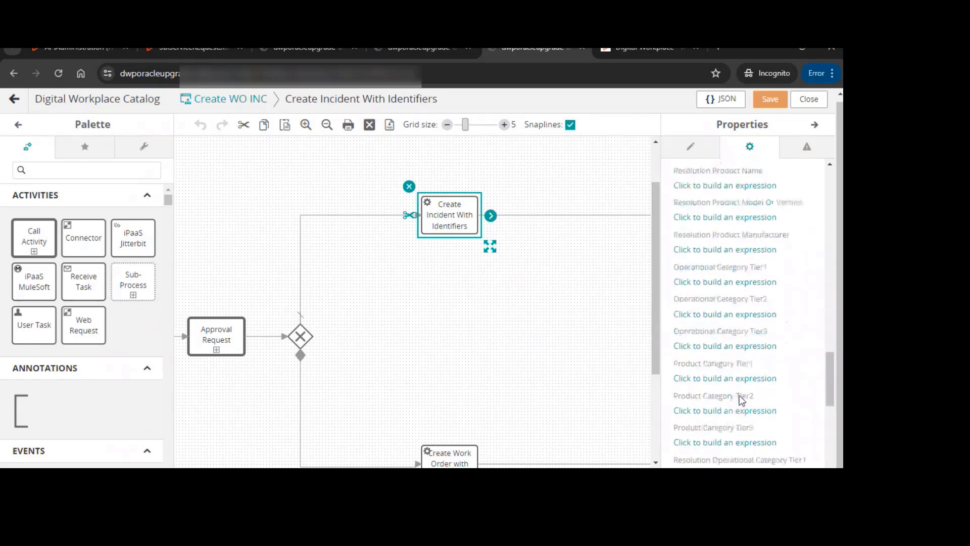
{"action": "scroll", "coordinate": [740, 400], "scroll_direction": "up", "scroll_amount": 2}
{"action": "scroll", "coordinate": [746, 383], "scroll_direction": "up", "scroll_amount": 7}
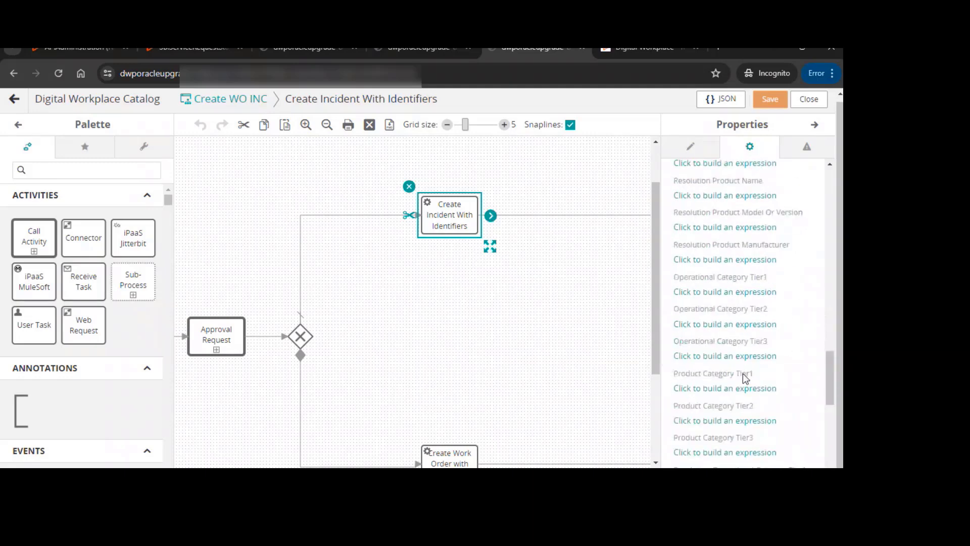
{"action": "scroll", "coordinate": [747, 373], "scroll_direction": "up", "scroll_amount": 8}
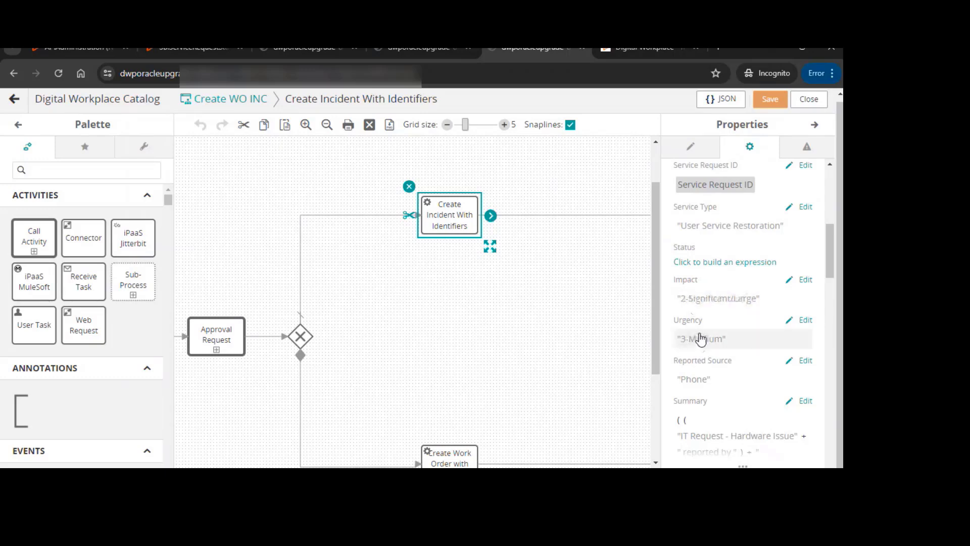
{"action": "scroll", "coordinate": [723, 382], "scroll_direction": "down", "scroll_amount": 4}
{"action": "scroll", "coordinate": [727, 383], "scroll_direction": "down", "scroll_amount": 1}
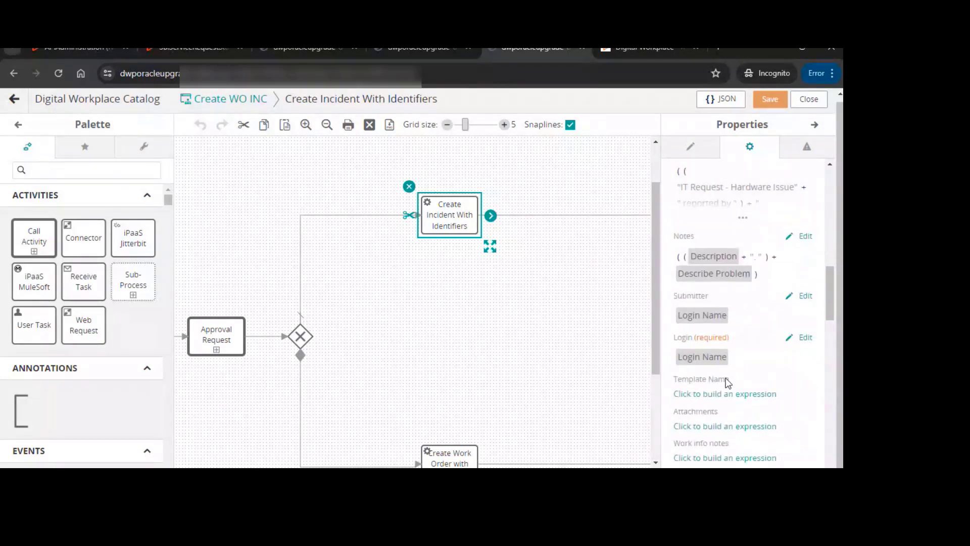
{"action": "left_click", "coordinate": [727, 393]}
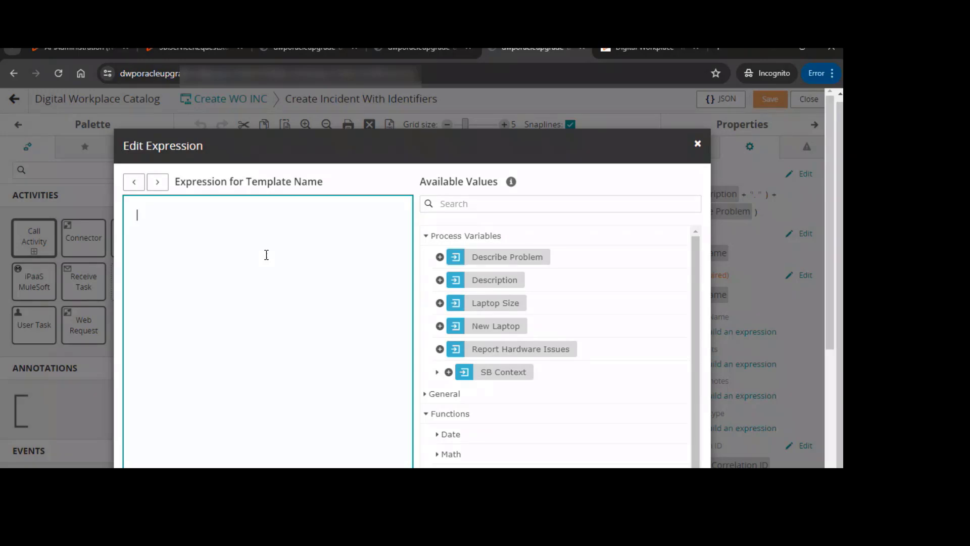
{"action": "type", "text": "\"teampl"}
{"action": "key", "text": "ctrl+a"}
{"action": "key", "text": "BackSpace"}
{"action": "scroll", "coordinate": [589, 178], "scroll_direction": "down", "scroll_amount": 3}
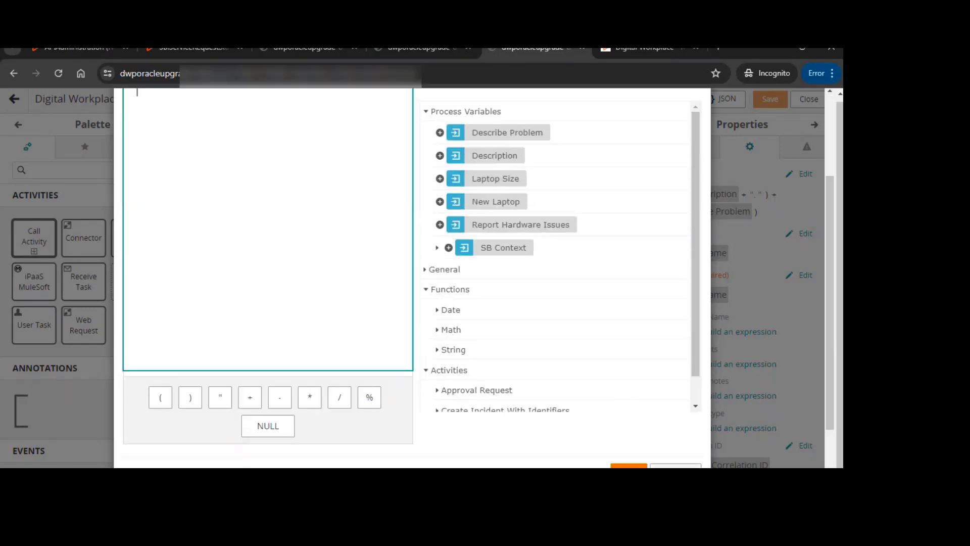
{"action": "left_click", "coordinate": [676, 466]}
Review the product and category inputs of Create Incident With Identifiers and the branches around the gateway
{"action": "scroll", "coordinate": [758, 308], "scroll_direction": "down", "scroll_amount": 1}
{"action": "scroll", "coordinate": [735, 320], "scroll_direction": "up", "scroll_amount": 5}
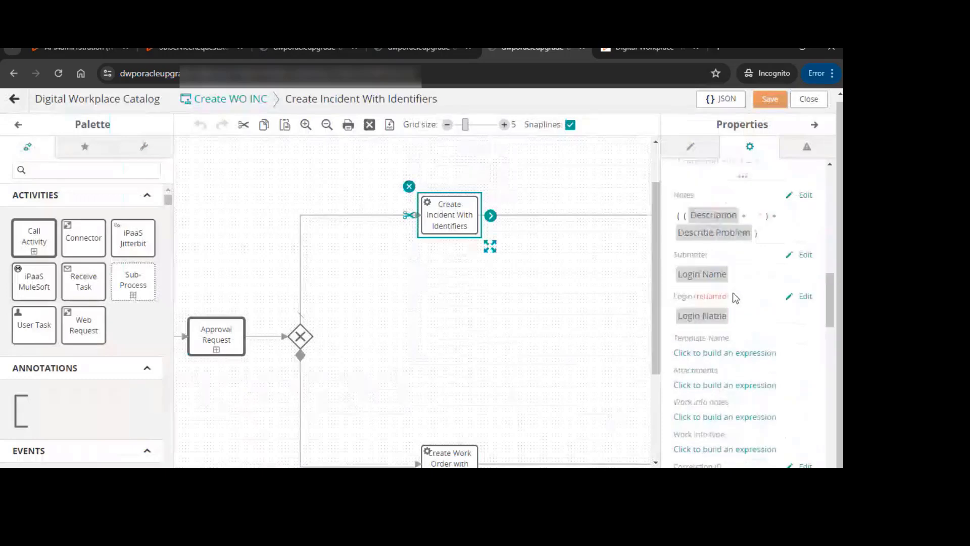
{"action": "scroll", "coordinate": [711, 410], "scroll_direction": "down", "scroll_amount": 4}
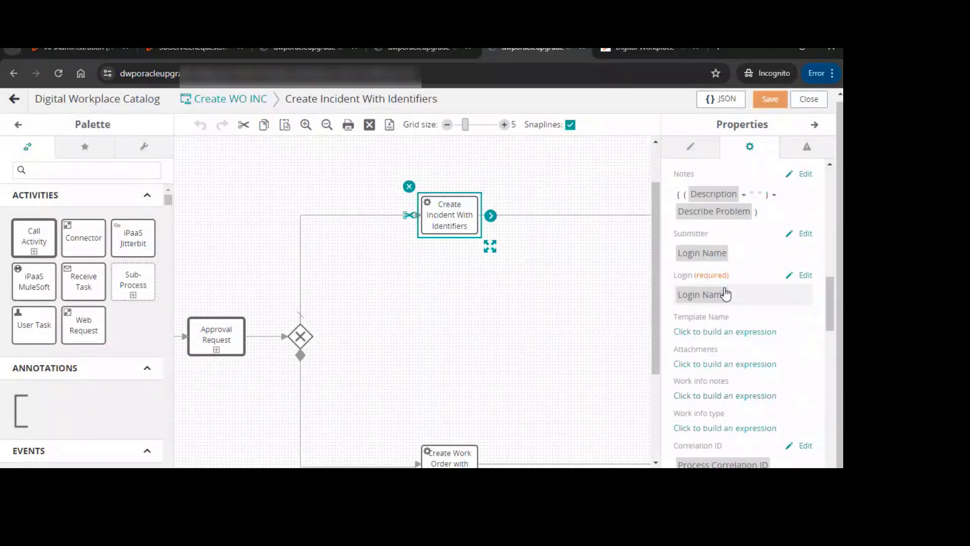
{"action": "scroll", "coordinate": [720, 303], "scroll_direction": "down", "scroll_amount": 2}
{"action": "scroll", "coordinate": [725, 313], "scroll_direction": "down", "scroll_amount": 1}
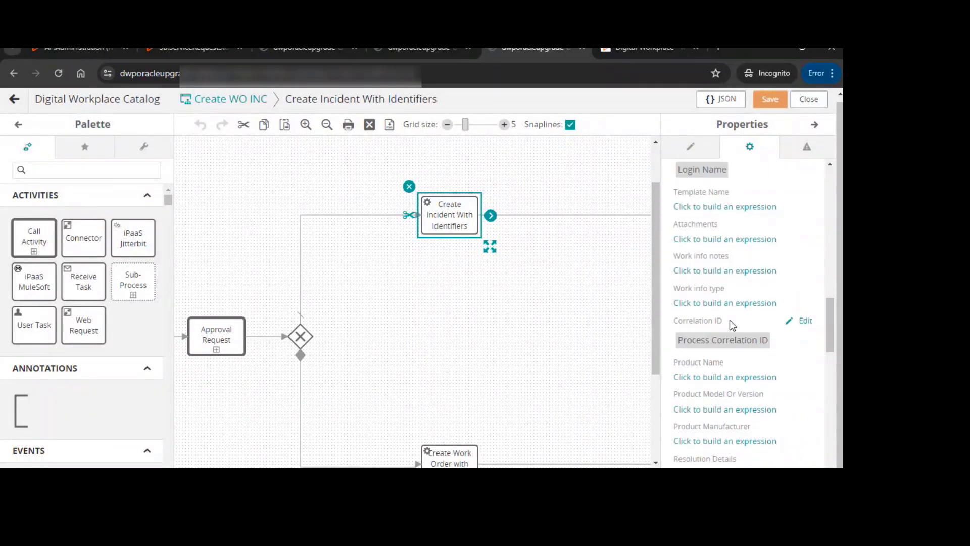
{"action": "scroll", "coordinate": [730, 320], "scroll_direction": "down", "scroll_amount": 3}
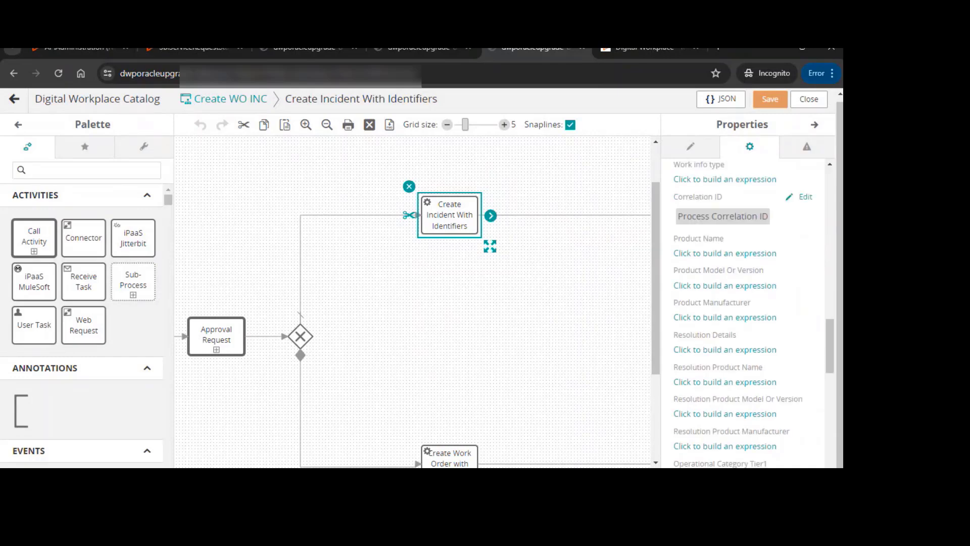
{"action": "left_click_drag", "start_coordinate": [415, 471], "coordinate": [470, 471]}
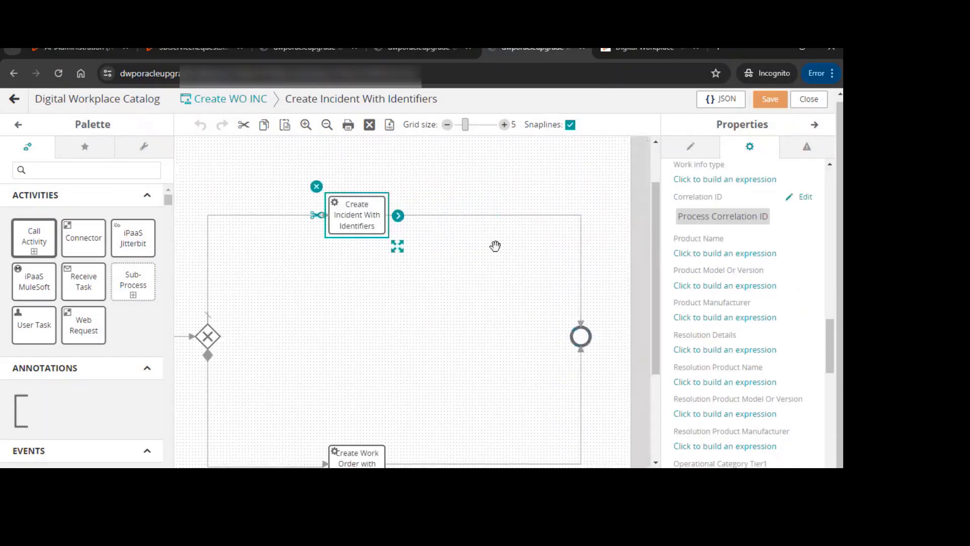
{"action": "scroll", "coordinate": [495, 246], "scroll_direction": "down", "scroll_amount": 1}
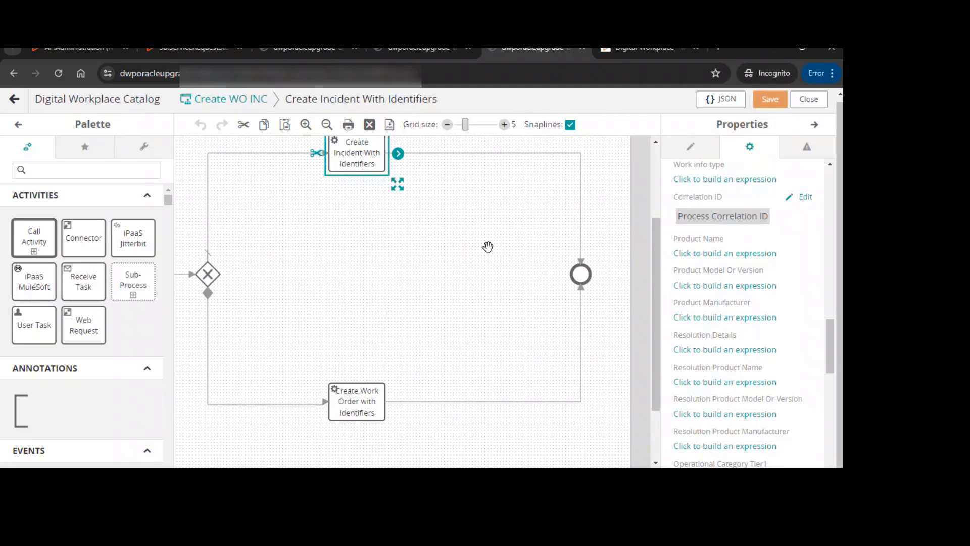
{"action": "left_click", "coordinate": [456, 154]}
{"action": "scroll", "coordinate": [413, 302], "scroll_direction": "left", "scroll_amount": 2}
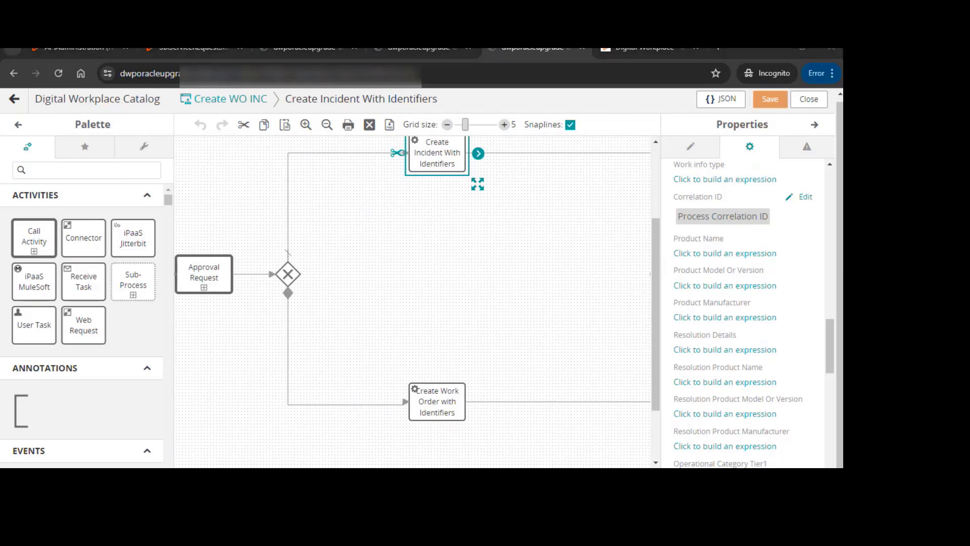
Switch to the Create WO INC checkout and request a new laptop with a 17 Inches screen size
{"action": "left_click_drag", "start_coordinate": [839, 228], "coordinate": [424, 136]}
{"action": "double_click", "coordinate": [424, 136]}
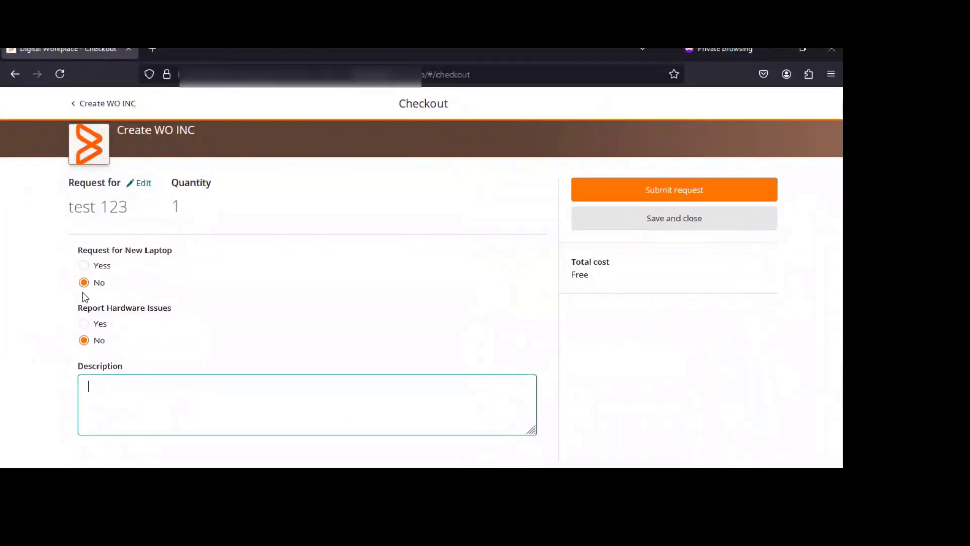
{"action": "left_click", "coordinate": [81, 266]}
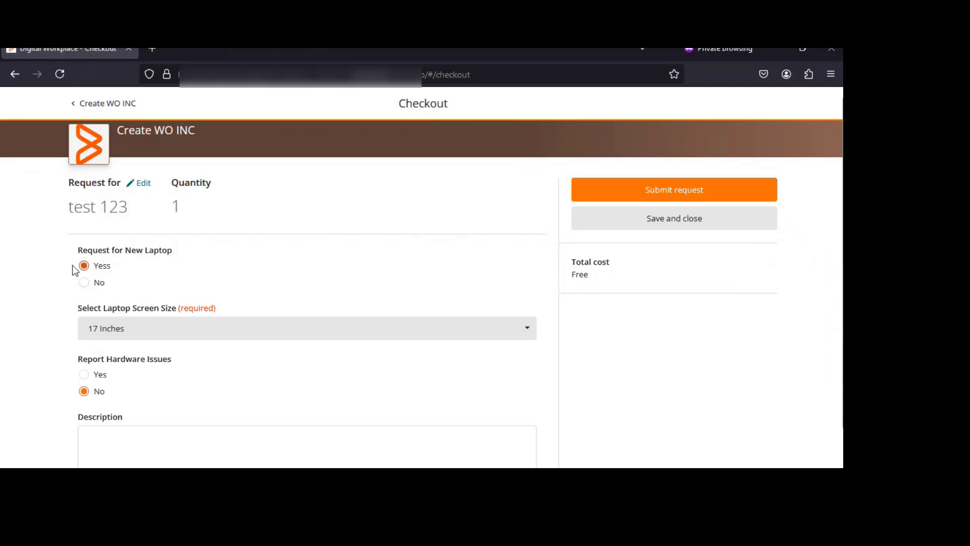
{"action": "left_click", "coordinate": [108, 335]}
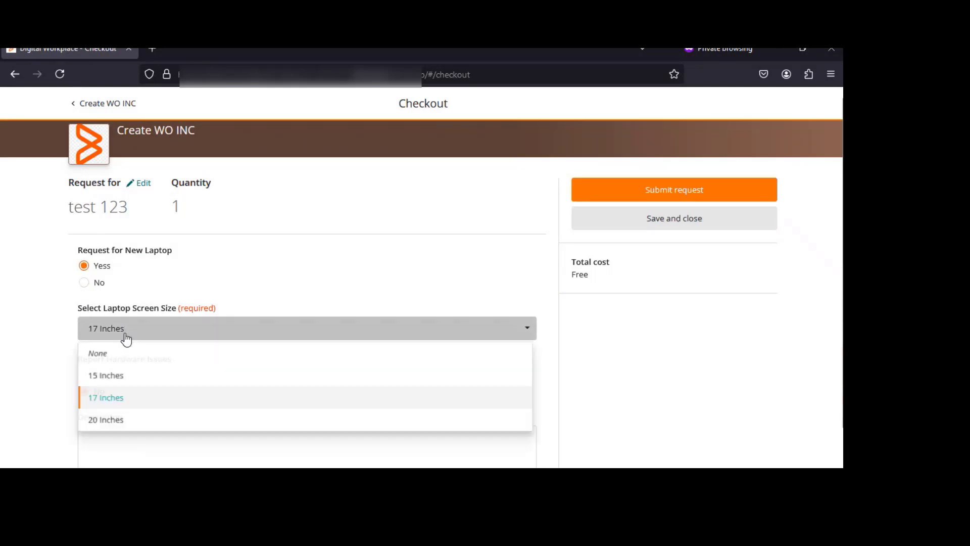
{"action": "left_click", "coordinate": [105, 392]}
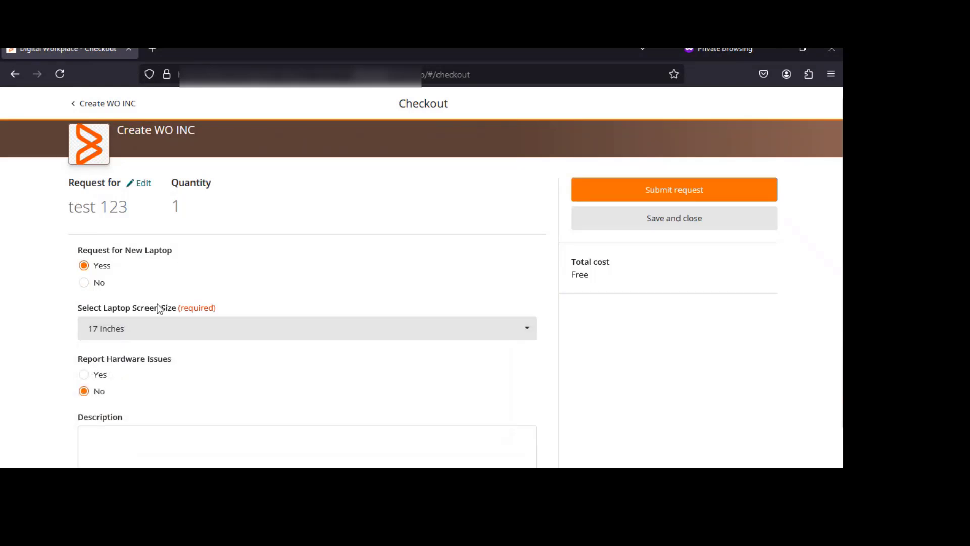
Enter the description "I need laptop urgently" and submit the request
{"action": "scroll", "coordinate": [129, 354], "scroll_direction": "down", "scroll_amount": 2}
{"action": "left_click", "coordinate": [128, 410]}
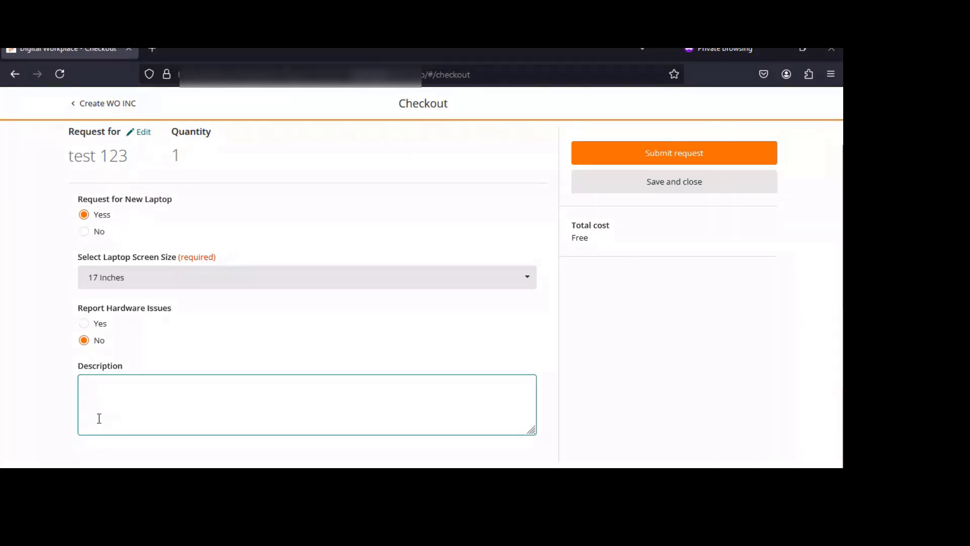
{"action": "type", "text": "I need"}
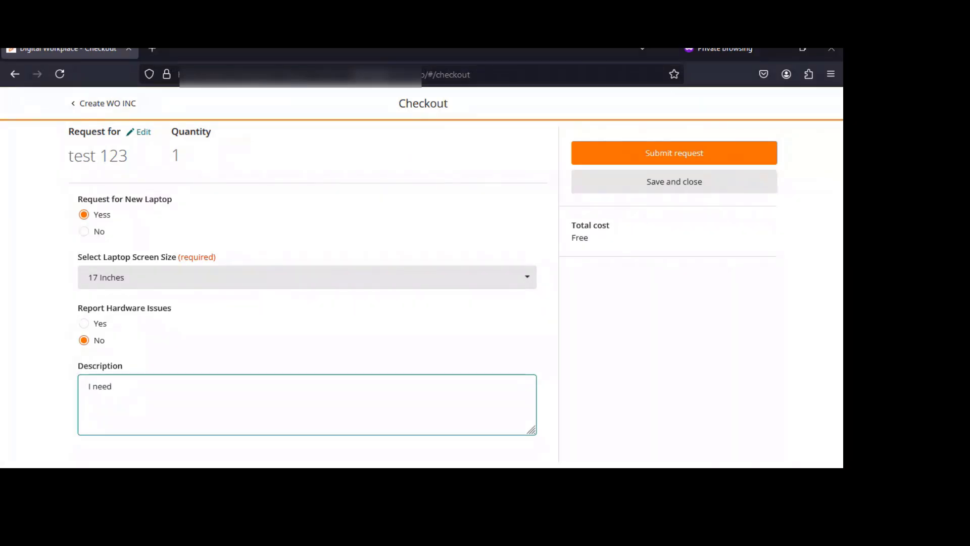
{"action": "type", "text": " laptop urgently"}
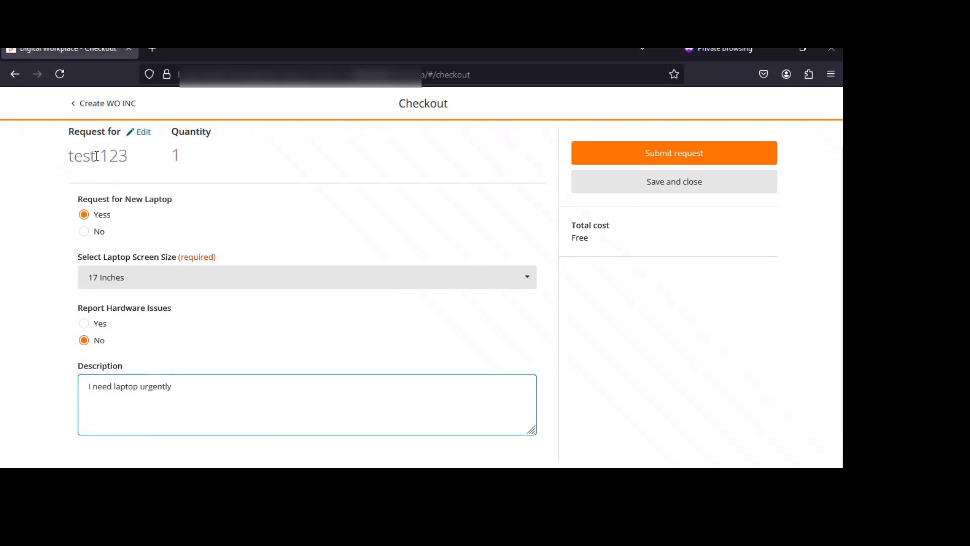
{"action": "scroll", "coordinate": [130, 174], "scroll_direction": "up", "scroll_amount": 1}
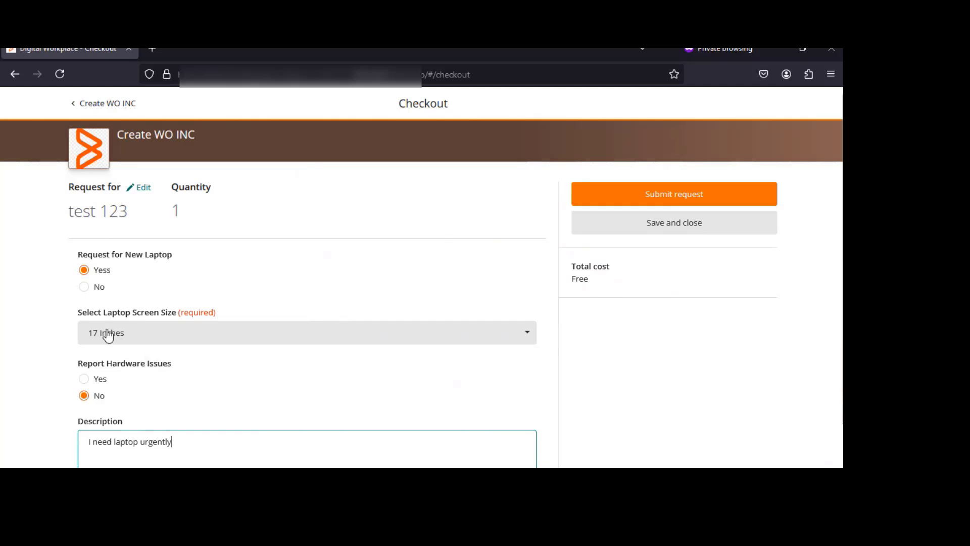
{"action": "left_click", "coordinate": [659, 201]}
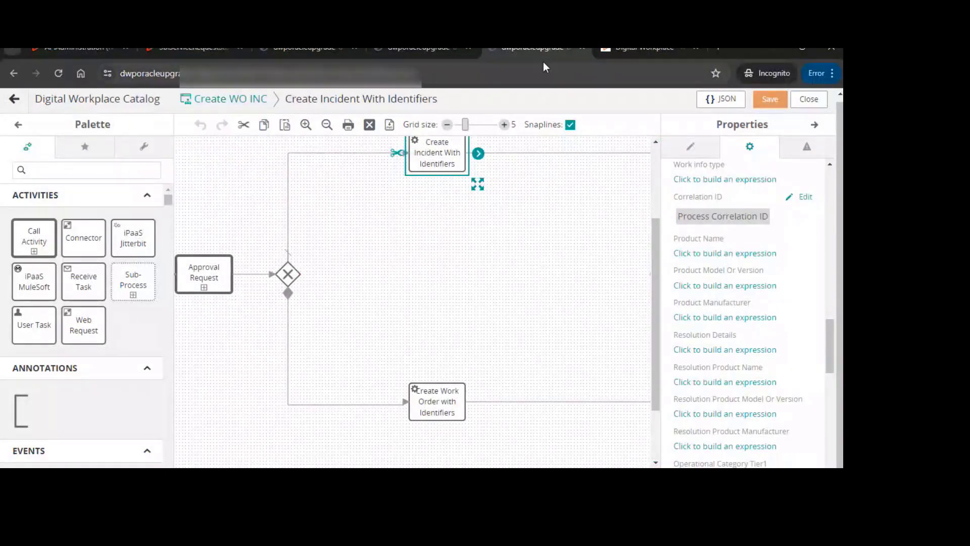
Return to the catalog admin window and open the Service Requests report
{"action": "left_click", "coordinate": [770, 56]}
{"action": "left_click", "coordinate": [417, 87]}
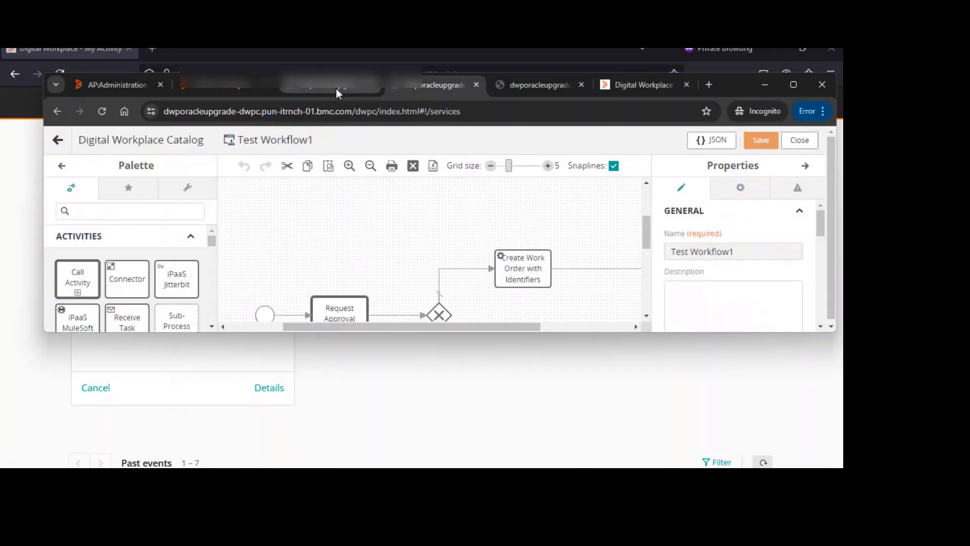
{"action": "left_click", "coordinate": [523, 83]}
{"action": "left_click", "coordinate": [322, 86]}
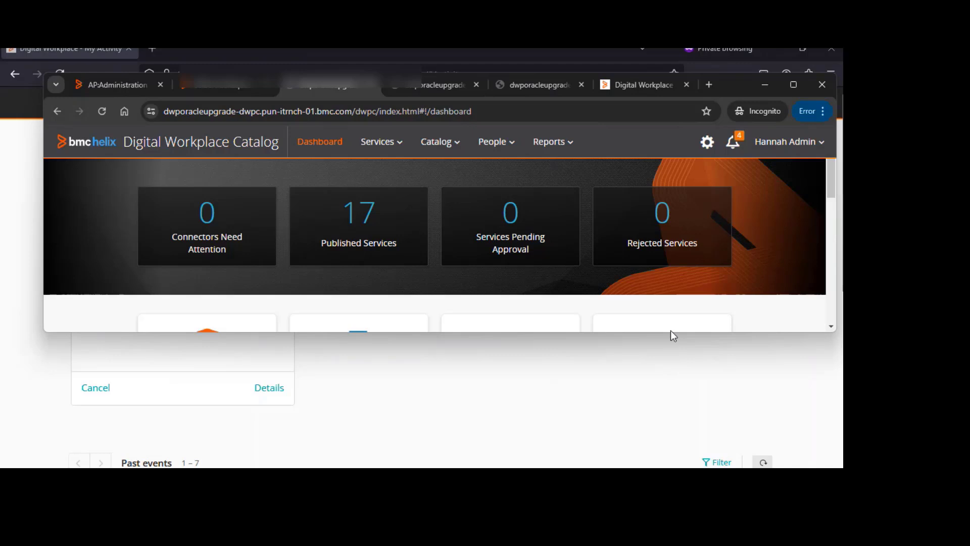
{"action": "left_click_drag", "start_coordinate": [671, 332], "coordinate": [668, 468]}
{"action": "left_click", "coordinate": [553, 142]}
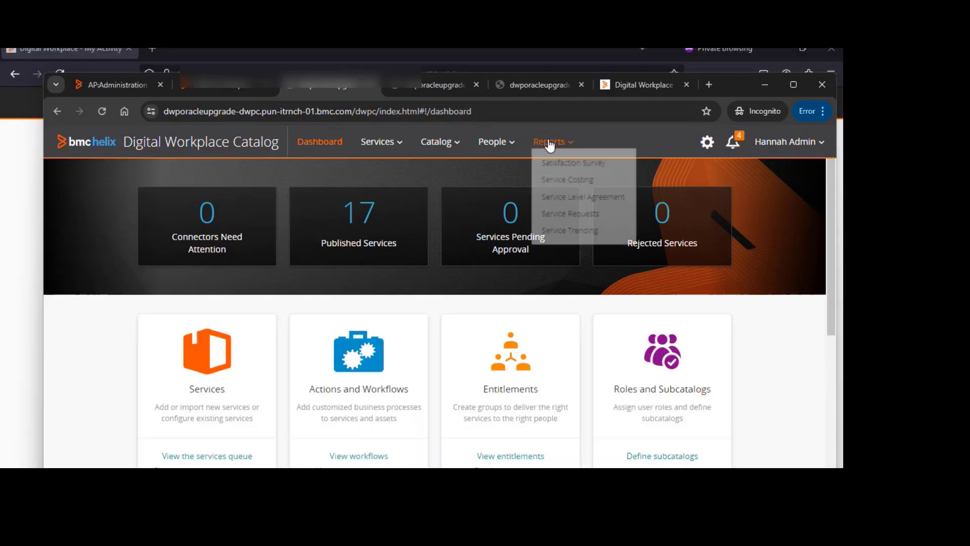
{"action": "left_click", "coordinate": [586, 232]}
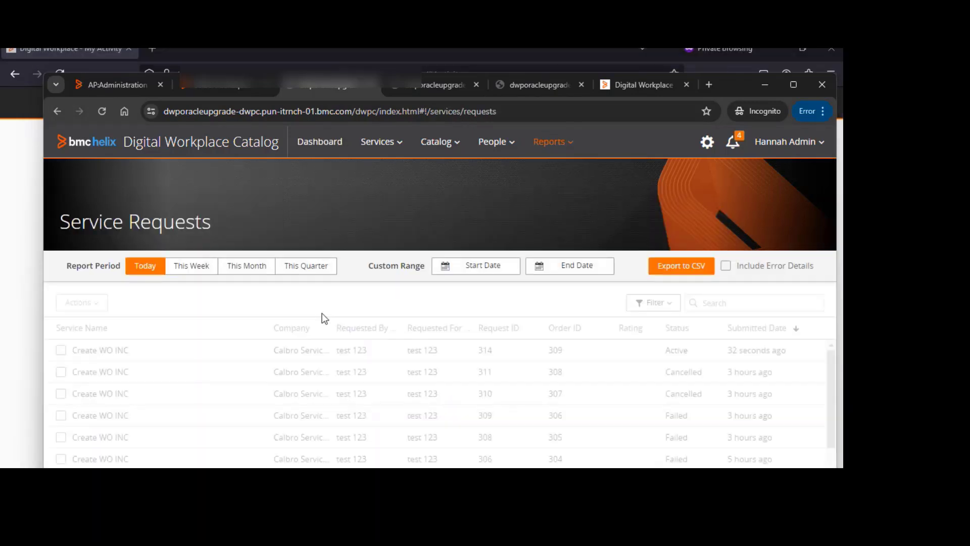
Open the details of the newest Create WO INC request and review its activity, request and order IDs
{"action": "scroll", "coordinate": [165, 348], "scroll_direction": "down", "scroll_amount": 1}
{"action": "scroll", "coordinate": [169, 345], "scroll_direction": "up", "scroll_amount": 1}
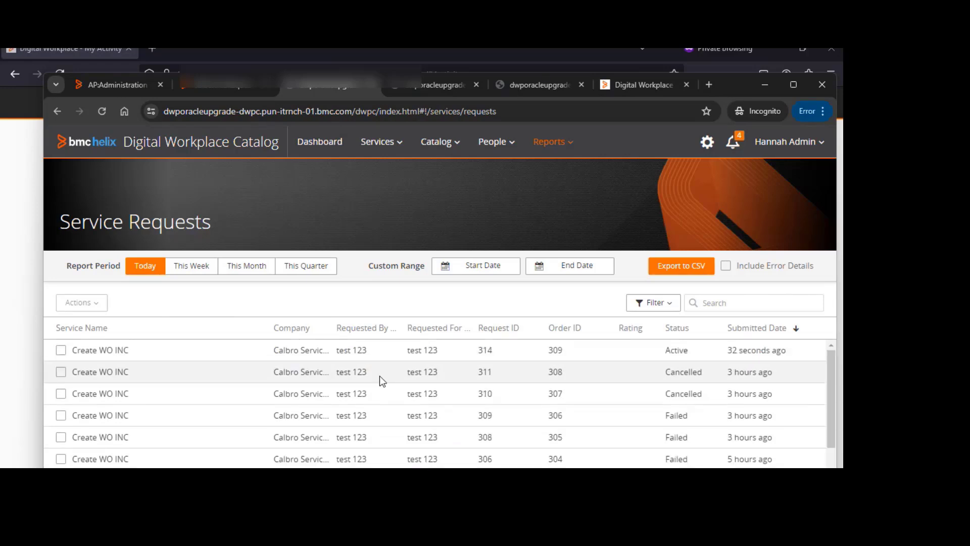
{"action": "left_click", "coordinate": [188, 354]}
{"action": "double_click", "coordinate": [188, 354]}
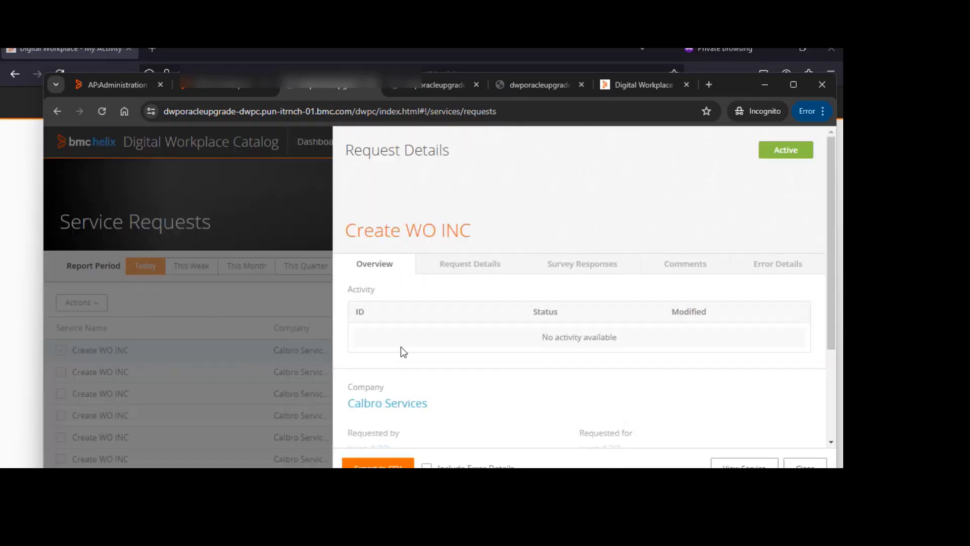
{"action": "scroll", "coordinate": [423, 382], "scroll_direction": "down", "scroll_amount": 3}
{"action": "scroll", "coordinate": [425, 382], "scroll_direction": "up", "scroll_amount": 2}
{"action": "scroll", "coordinate": [404, 386], "scroll_direction": "down", "scroll_amount": 2}
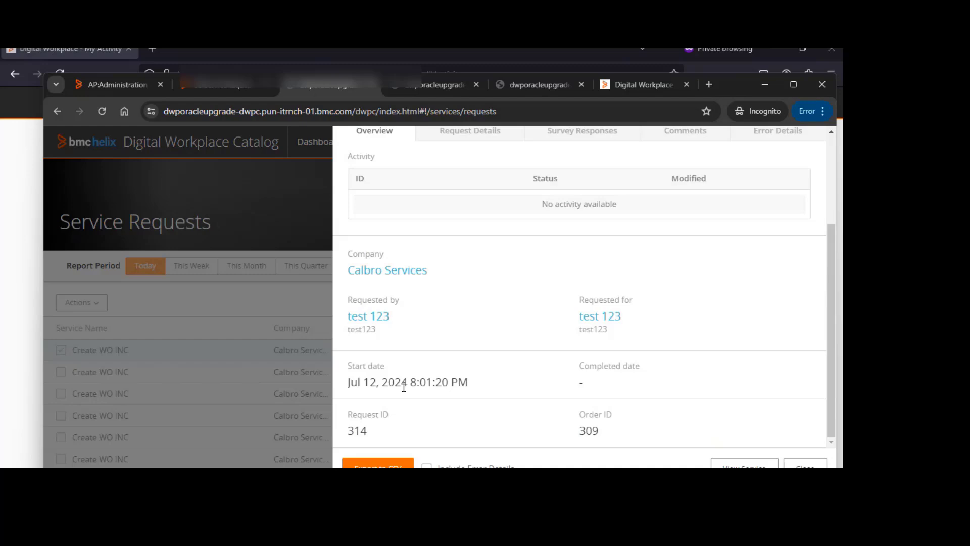
{"action": "double_click", "coordinate": [360, 429]}
{"action": "scroll", "coordinate": [416, 266], "scroll_direction": "up", "scroll_amount": 3}
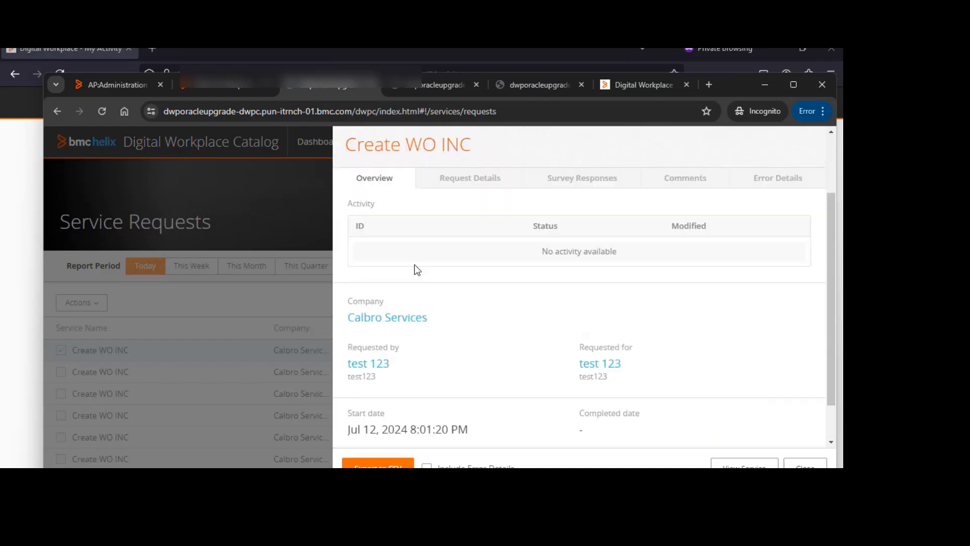
Examine request 314's approval details page, then open its record in the service request stub form
{"action": "left_click", "coordinate": [206, 89]}
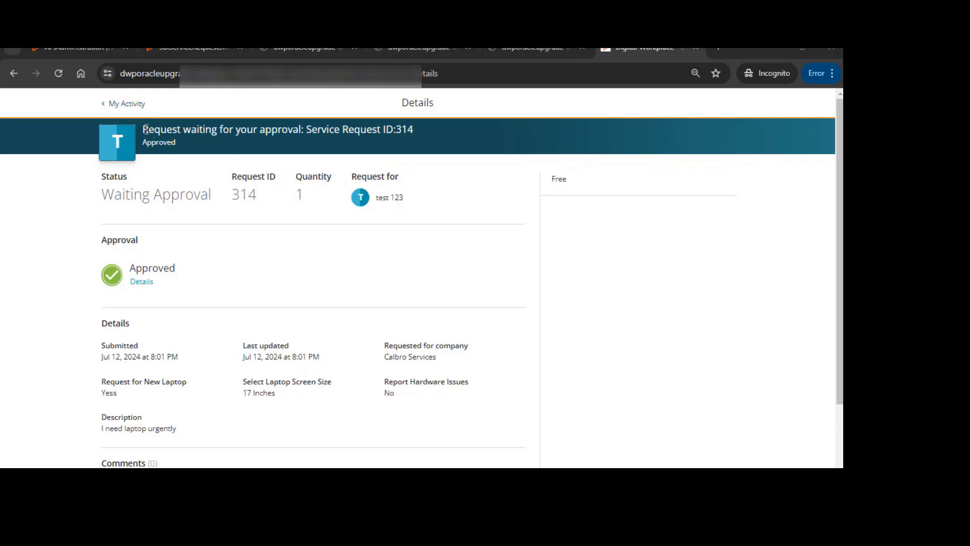
{"action": "left_click_drag", "start_coordinate": [145, 128], "coordinate": [413, 128]}
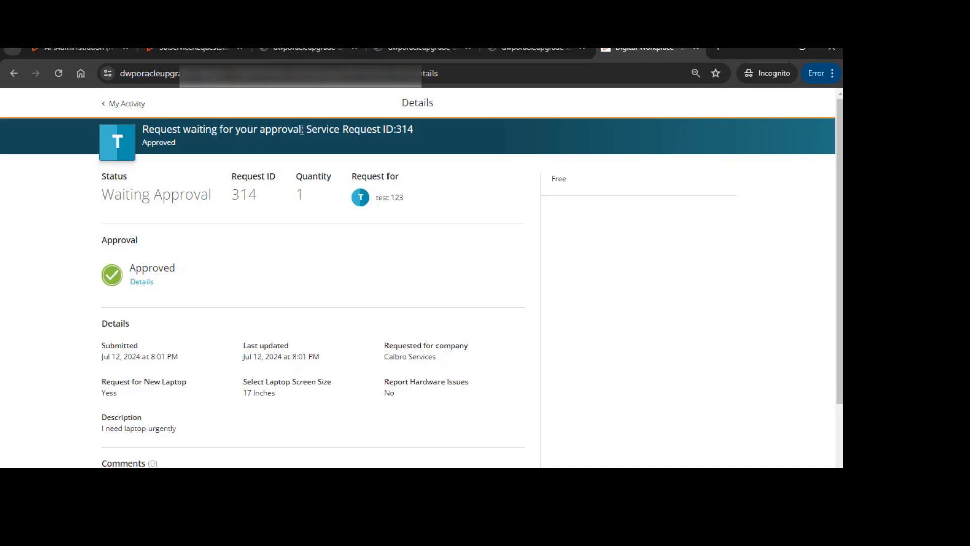
{"action": "left_click_drag", "start_coordinate": [303, 129], "coordinate": [144, 130]}
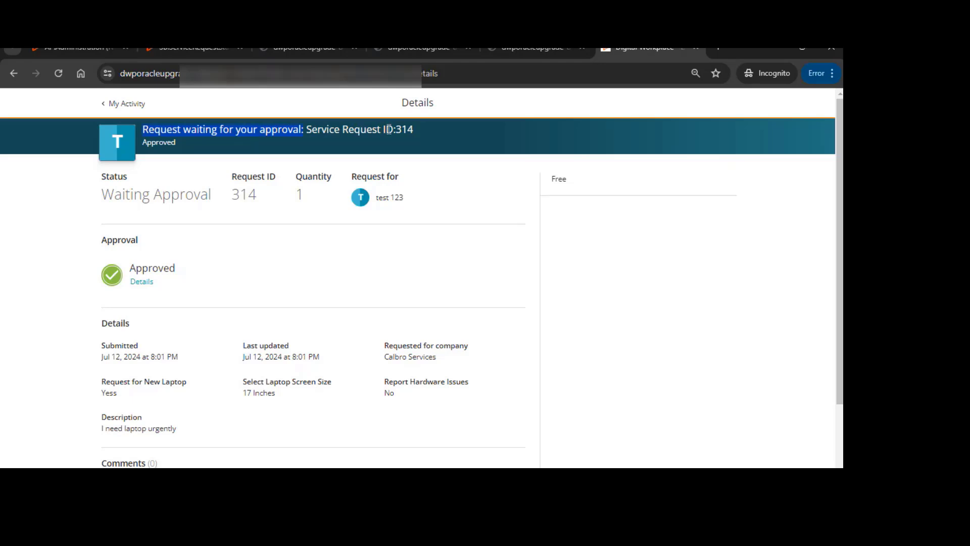
{"action": "left_click_drag", "start_coordinate": [395, 130], "coordinate": [414, 129]}
{"action": "left_click_drag", "start_coordinate": [397, 129], "coordinate": [418, 134]}
{"action": "left_click", "coordinate": [413, 133]}
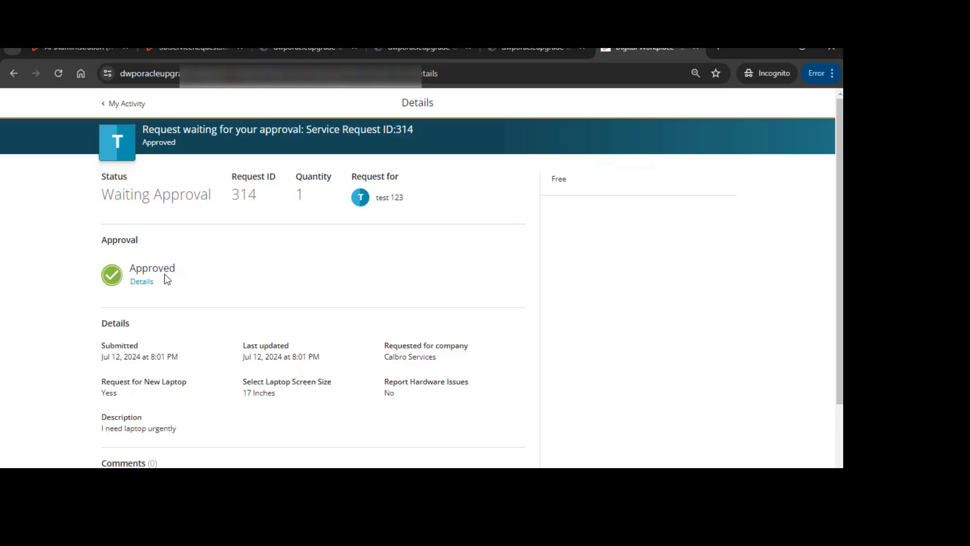
{"action": "left_click", "coordinate": [179, 56]}
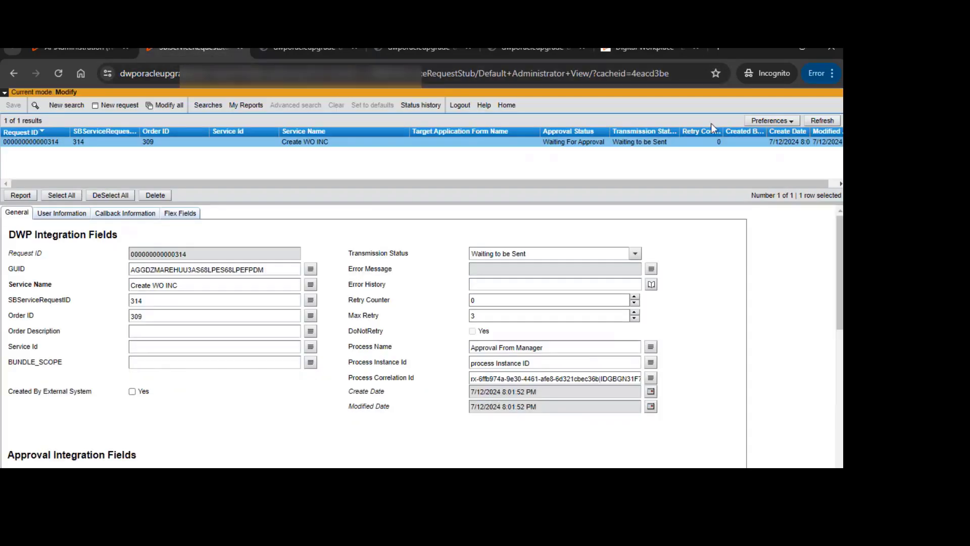
Refresh the service request stub list and select the newest Create WO INC record, request 315
{"action": "left_click", "coordinate": [823, 122]}
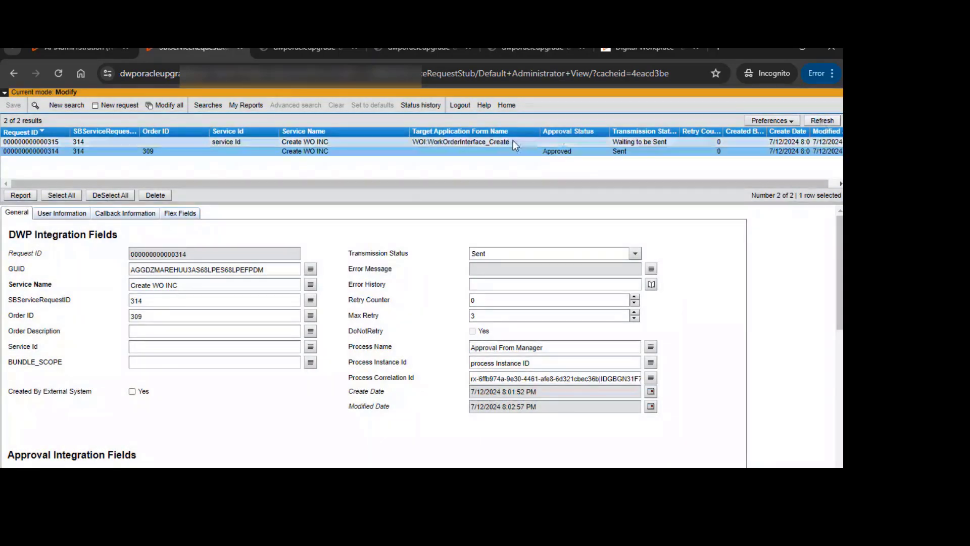
{"action": "left_click", "coordinate": [514, 141]}
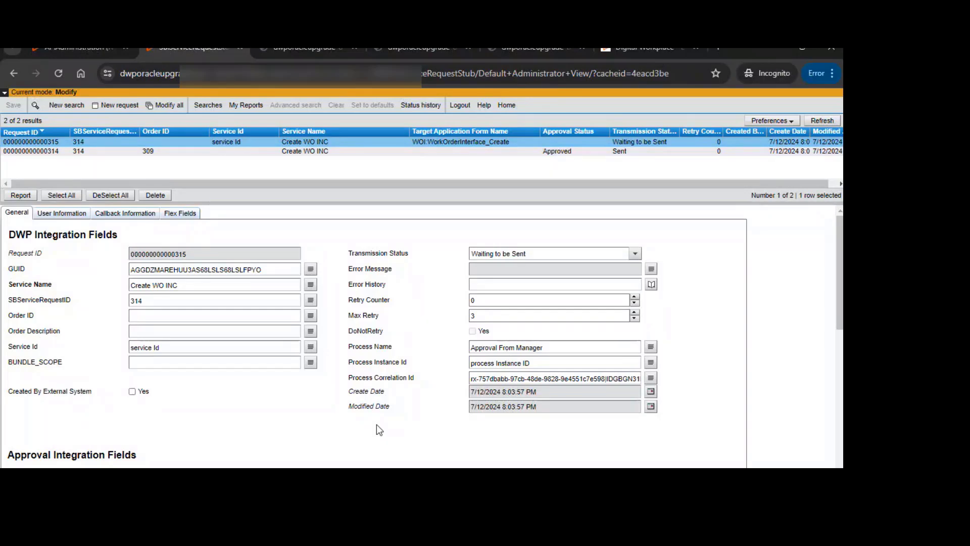
Switch to the requester's Digital Workplace, refresh My Activity and open request 314's details
{"action": "left_click", "coordinate": [353, 488]}
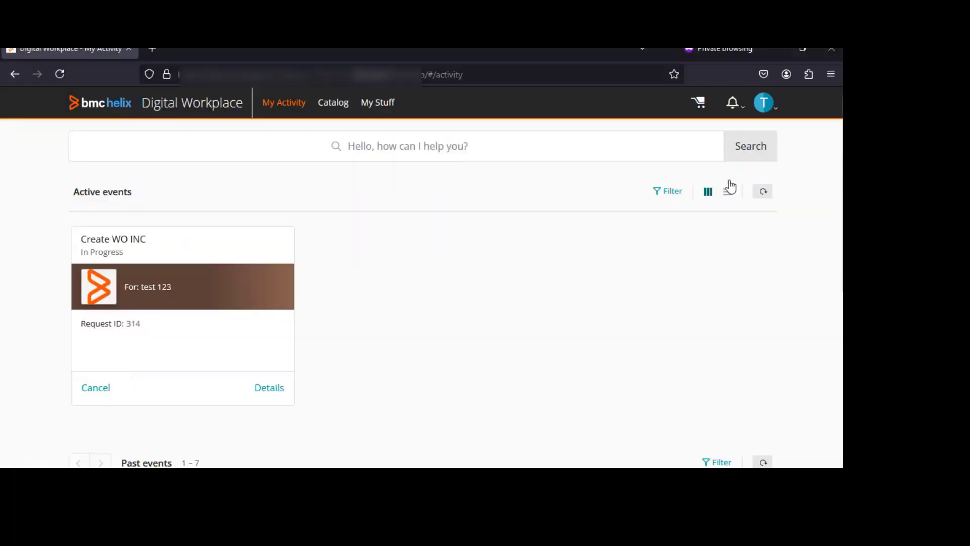
{"action": "left_click", "coordinate": [765, 193]}
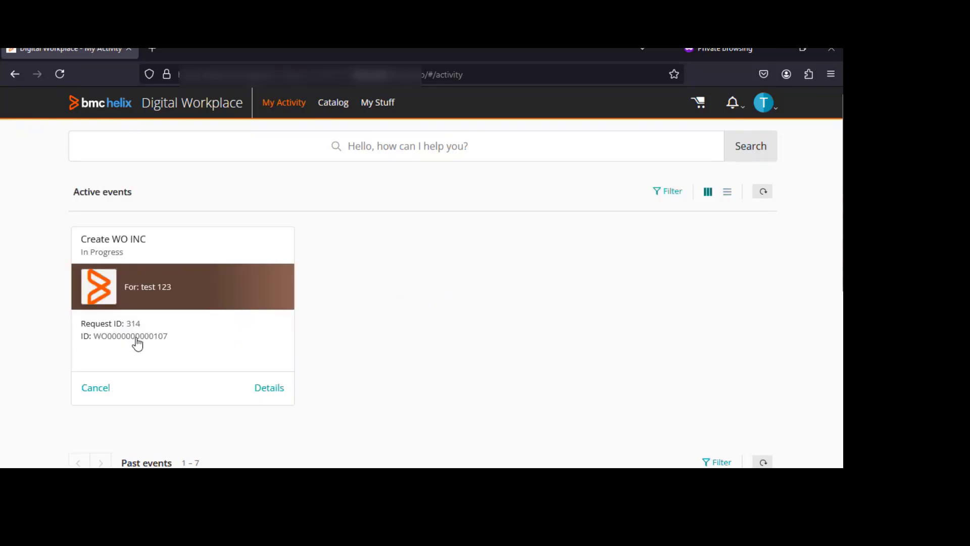
{"action": "left_click", "coordinate": [137, 344]}
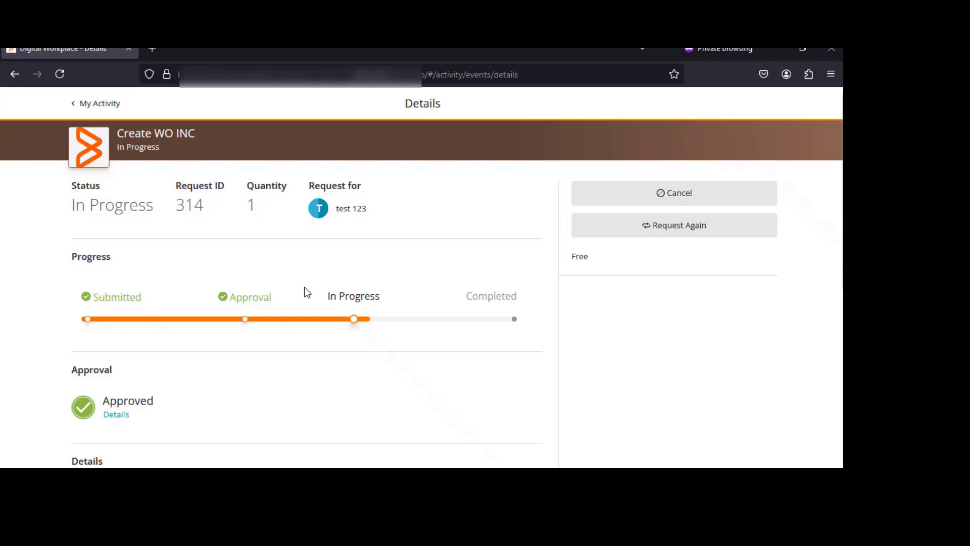
{"action": "scroll", "coordinate": [305, 295], "scroll_direction": "down", "scroll_amount": 3}
{"action": "scroll", "coordinate": [277, 292], "scroll_direction": "up", "scroll_amount": 3}
{"action": "scroll", "coordinate": [163, 271], "scroll_direction": "down", "scroll_amount": 5}
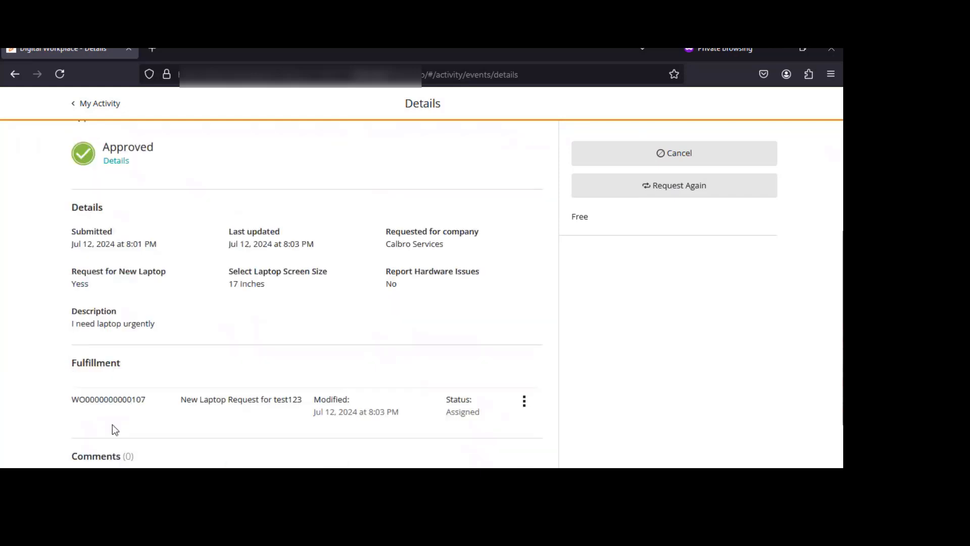
Copy the fulfillment work order ID and open that work order through the ITSM home global search
{"action": "double_click", "coordinate": [114, 400]}
{"action": "key", "text": "ctrl+c"}
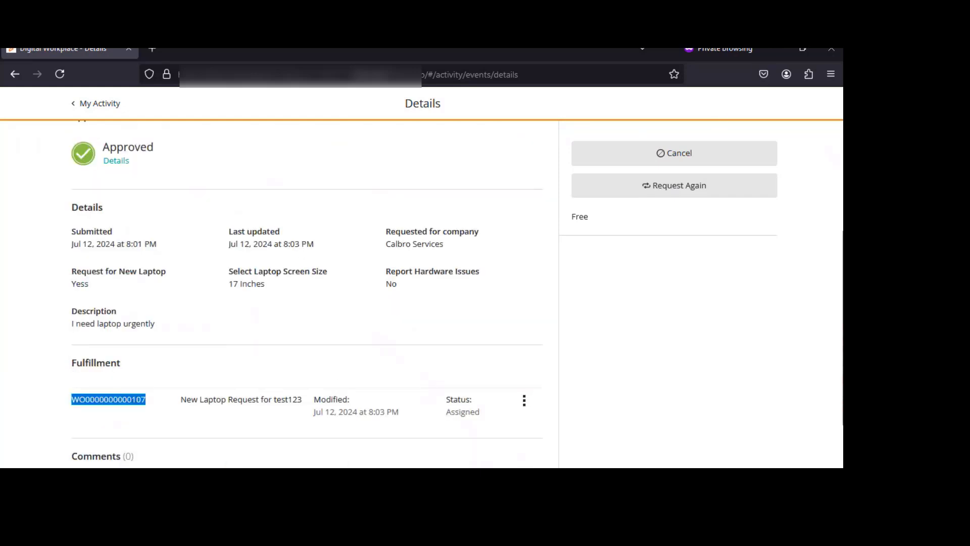
{"action": "left_click", "coordinate": [243, 486]}
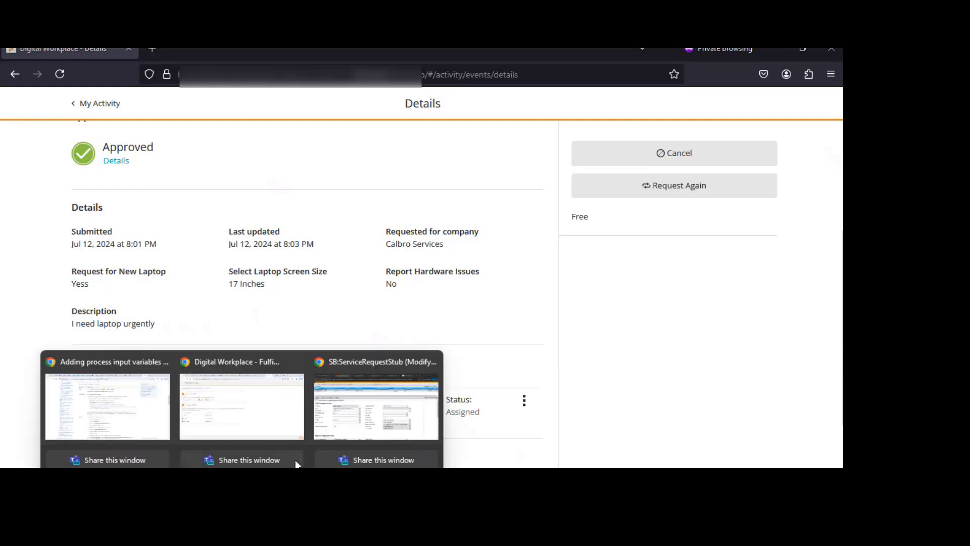
{"action": "left_click", "coordinate": [377, 407]}
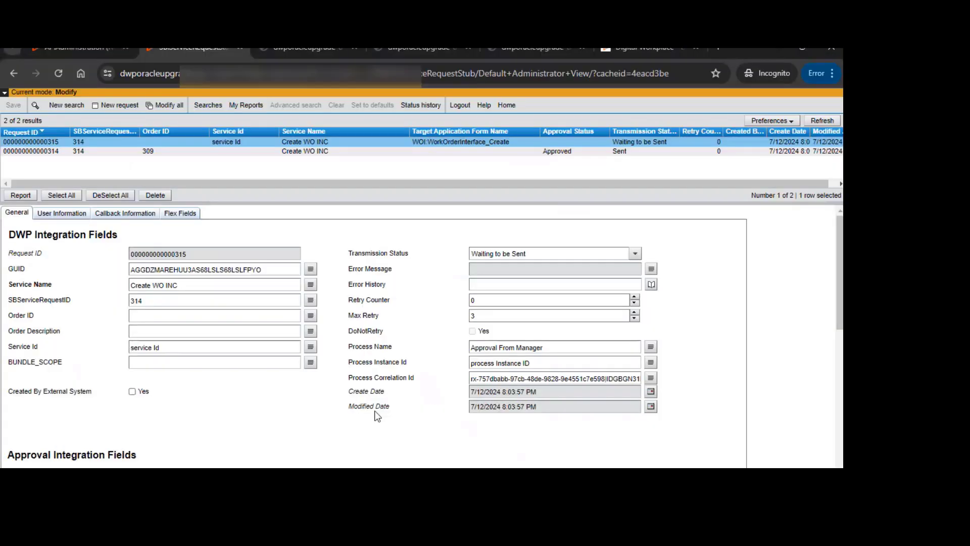
{"action": "left_click", "coordinate": [507, 105]}
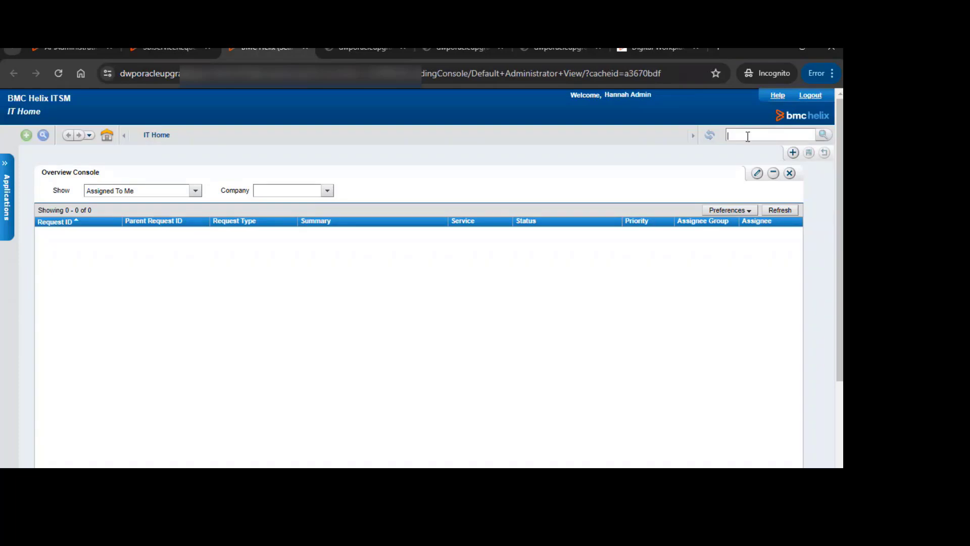
{"action": "key", "text": "ctrl+v"}
{"action": "key", "text": "Return"}
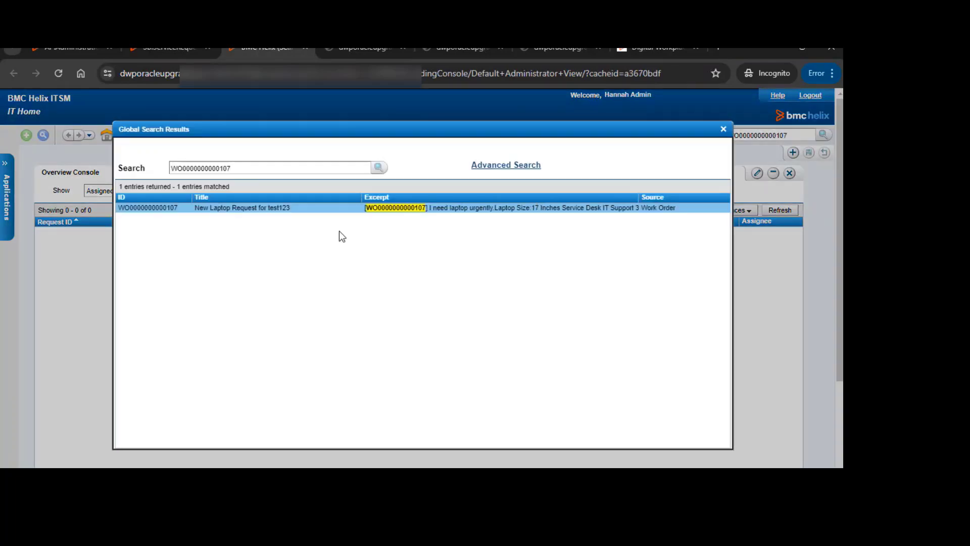
{"action": "double_click", "coordinate": [201, 208]}
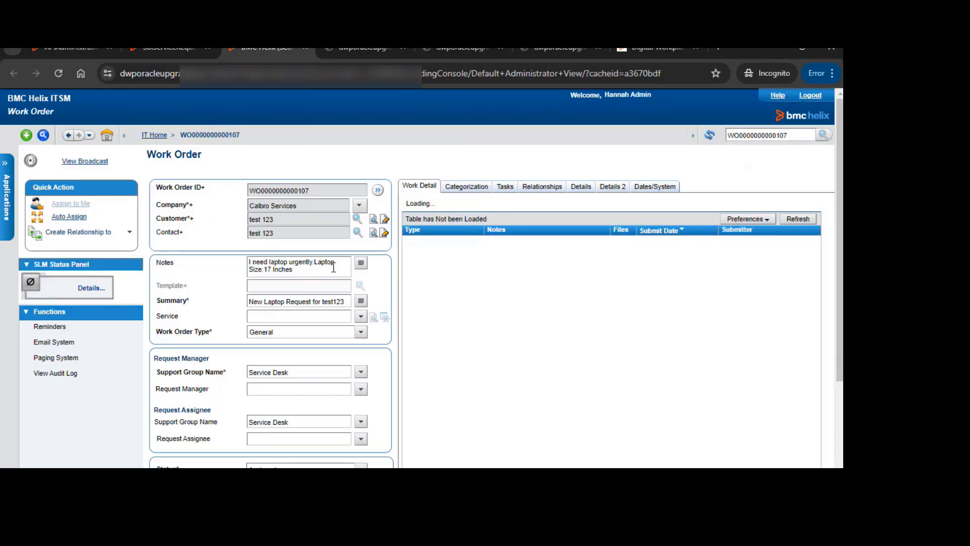
Review the work order's Summary and Notes text in their expanded editors without changing them
{"action": "left_click", "coordinate": [361, 300]}
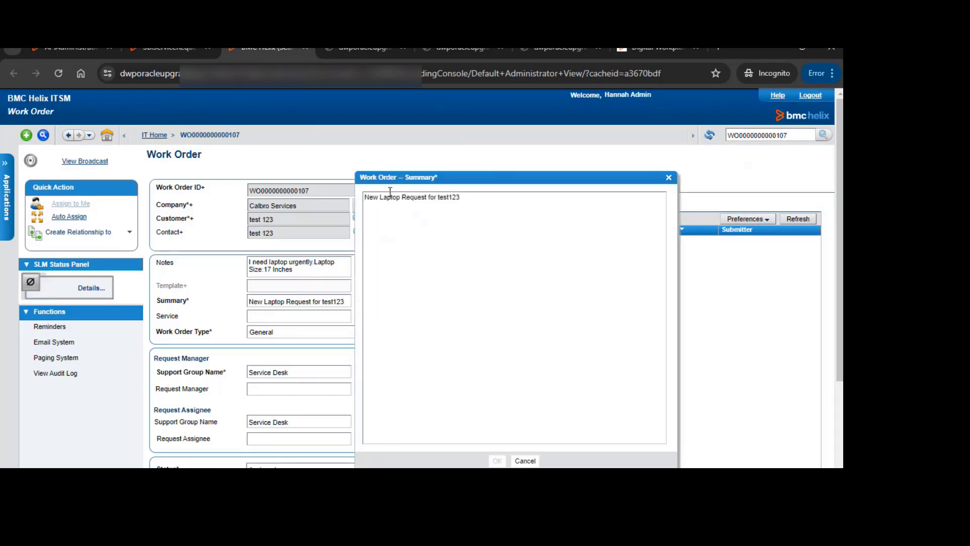
{"action": "left_click", "coordinate": [438, 197]}
{"action": "double_click", "coordinate": [442, 198]}
{"action": "left_click", "coordinate": [526, 461]}
{"action": "left_click", "coordinate": [362, 264]}
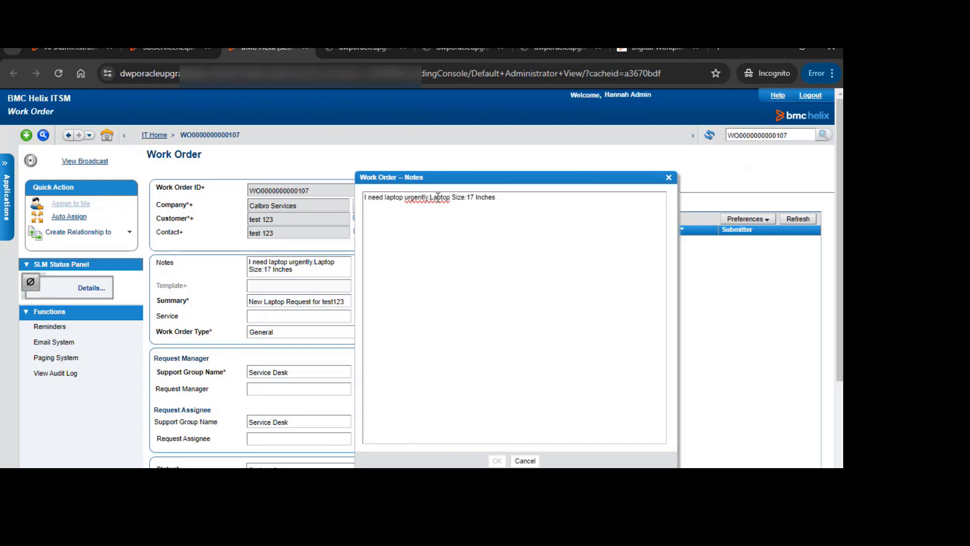
{"action": "left_click_drag", "start_coordinate": [497, 199], "coordinate": [428, 200]}
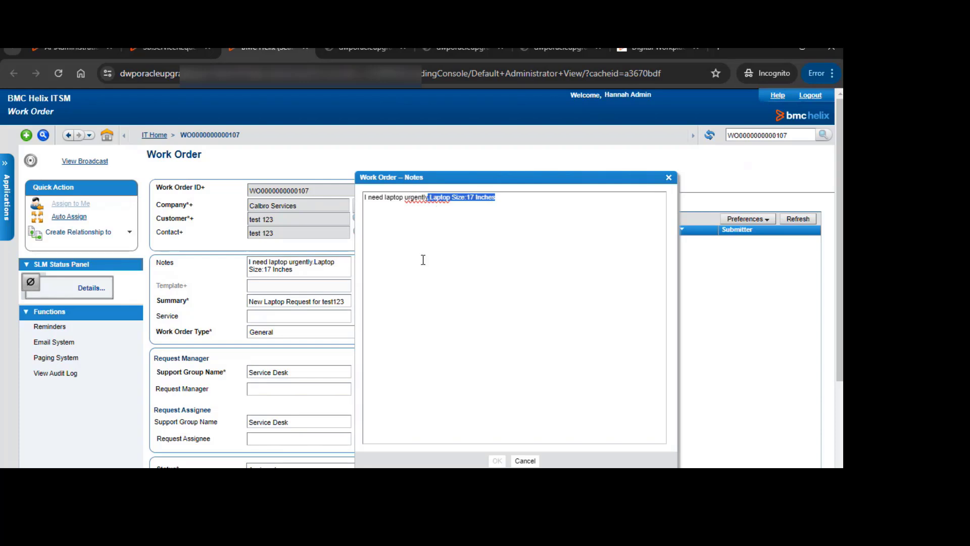
{"action": "left_click", "coordinate": [526, 461]}
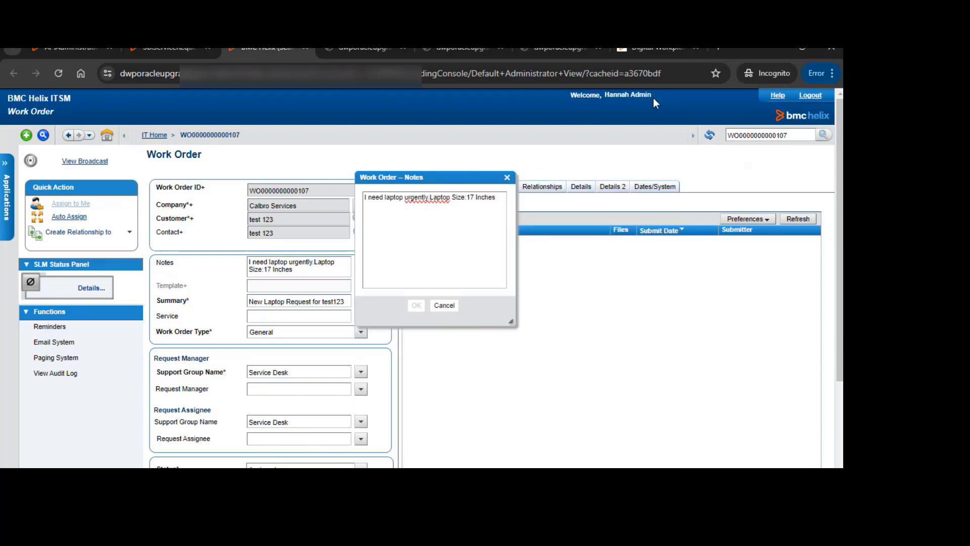
Check the approver's My Activity events, then return to the requester's activity page
{"action": "left_click", "coordinate": [649, 51]}
{"action": "left_click", "coordinate": [129, 105]}
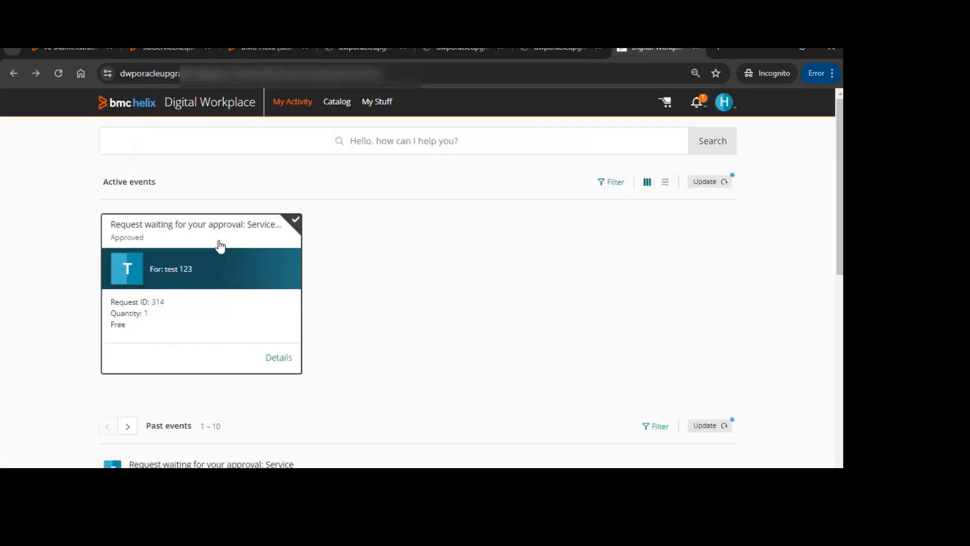
{"action": "scroll", "coordinate": [238, 323], "scroll_direction": "down", "scroll_amount": 2}
{"action": "scroll", "coordinate": [239, 311], "scroll_direction": "up", "scroll_amount": 2}
{"action": "mouse_move", "coordinate": [324, 485]}
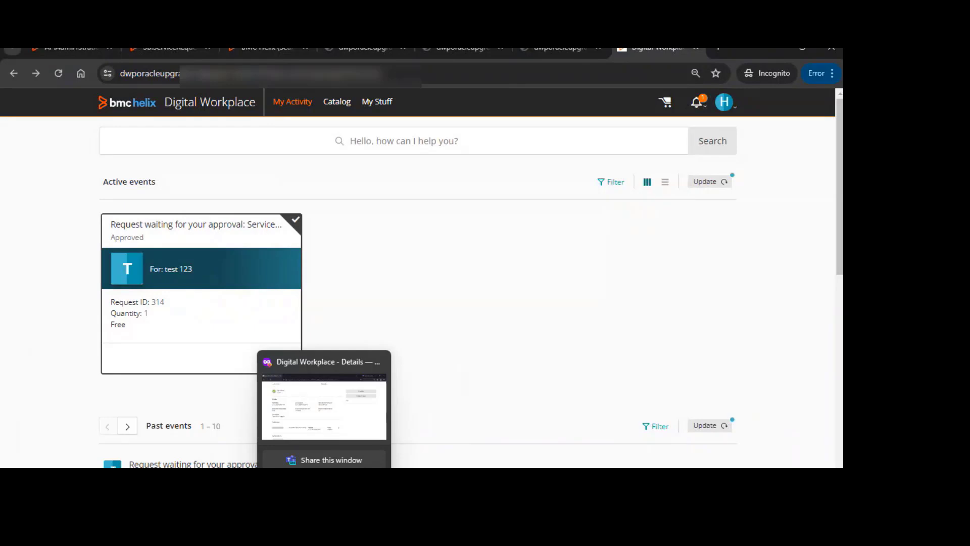
{"action": "left_click", "coordinate": [317, 413]}
{"action": "left_click", "coordinate": [101, 103]}
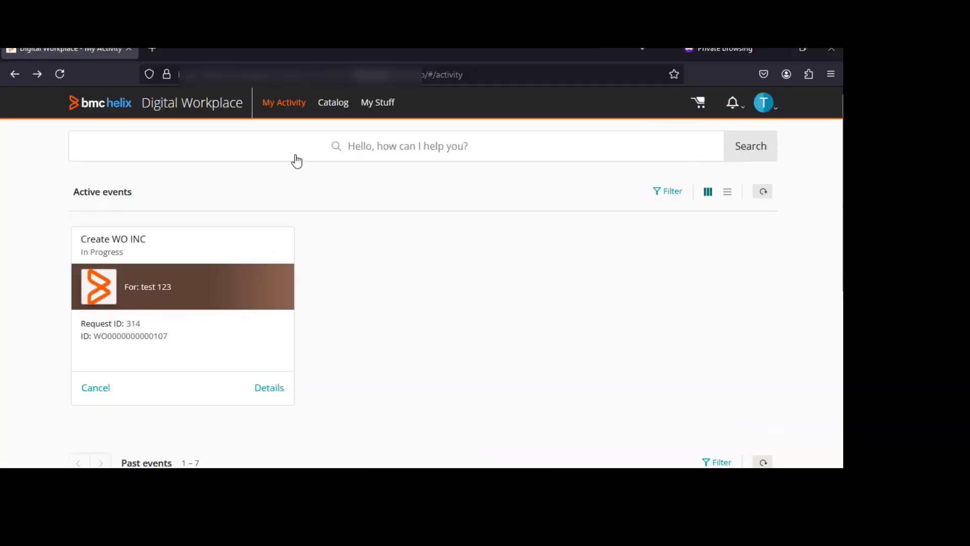
Search the catalog items for "create", open Create WO INC and start a new request
{"action": "left_click", "coordinate": [283, 151]}
{"action": "type", "text": "create"}
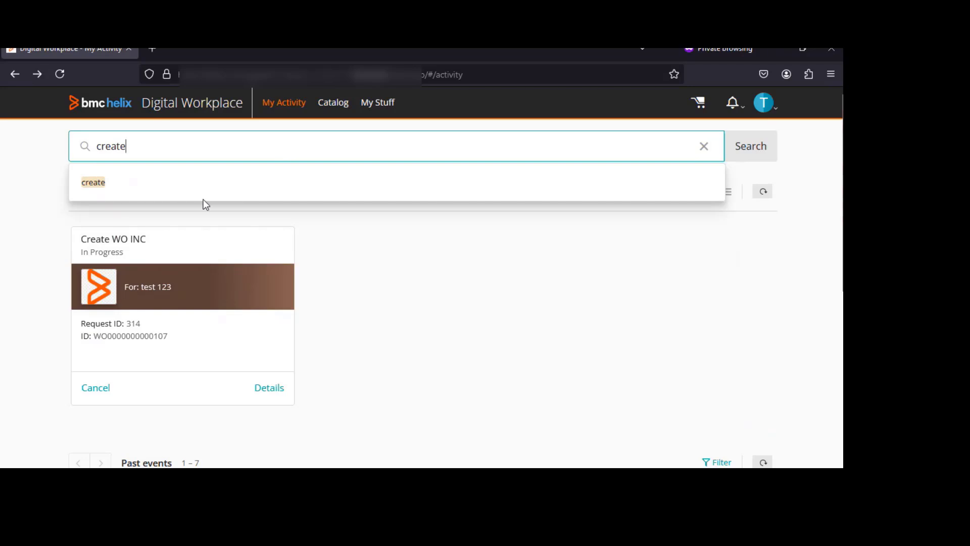
{"action": "key", "text": "Return"}
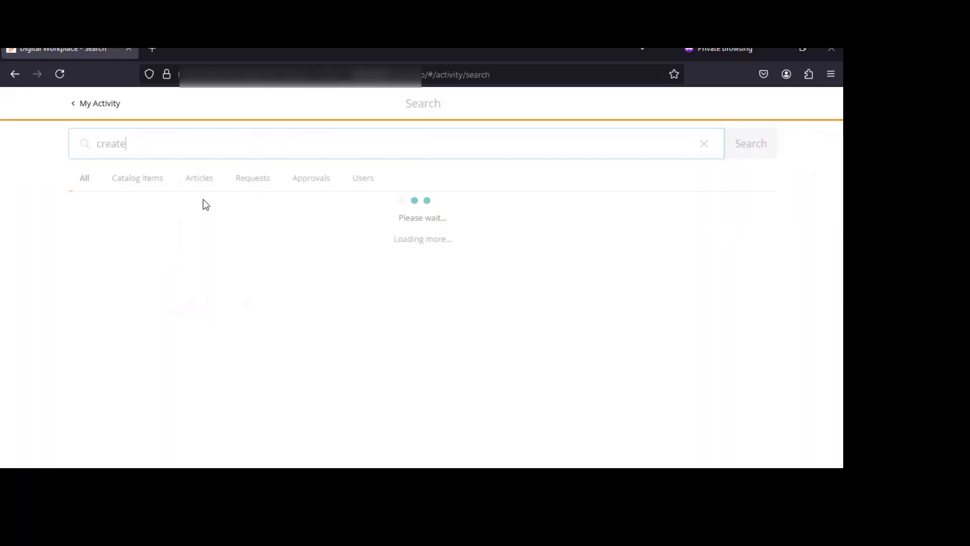
{"action": "left_click", "coordinate": [143, 178]}
{"action": "left_click", "coordinate": [134, 284]}
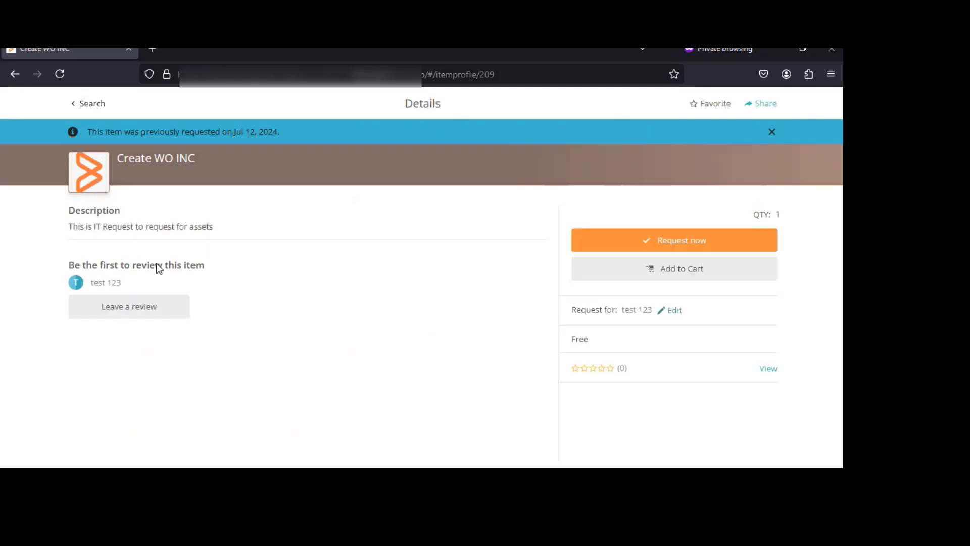
{"action": "left_click", "coordinate": [714, 242]}
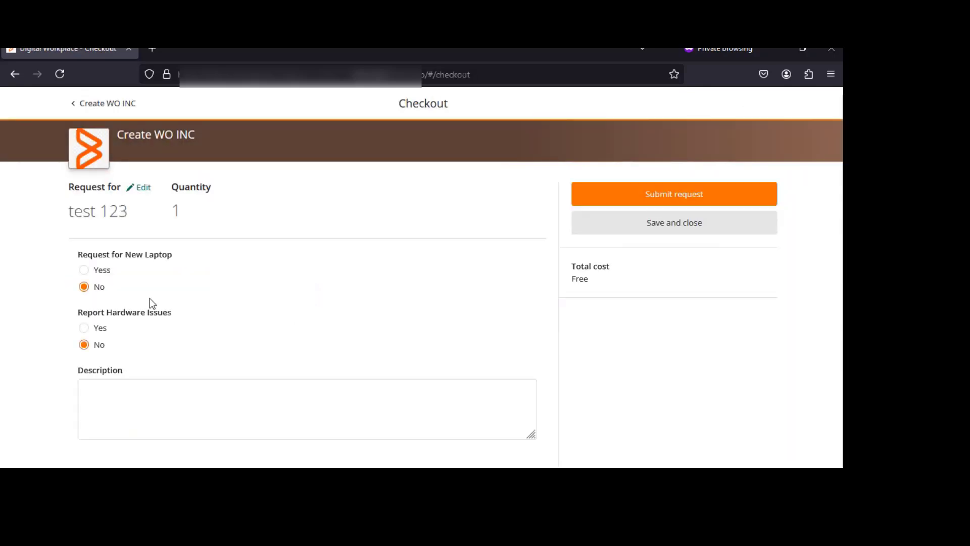
Report hardware issues, check Screen Issues, Keypad Issues and Laptop Crashed, describe "Need help" and submit the request
{"action": "left_click", "coordinate": [85, 328]}
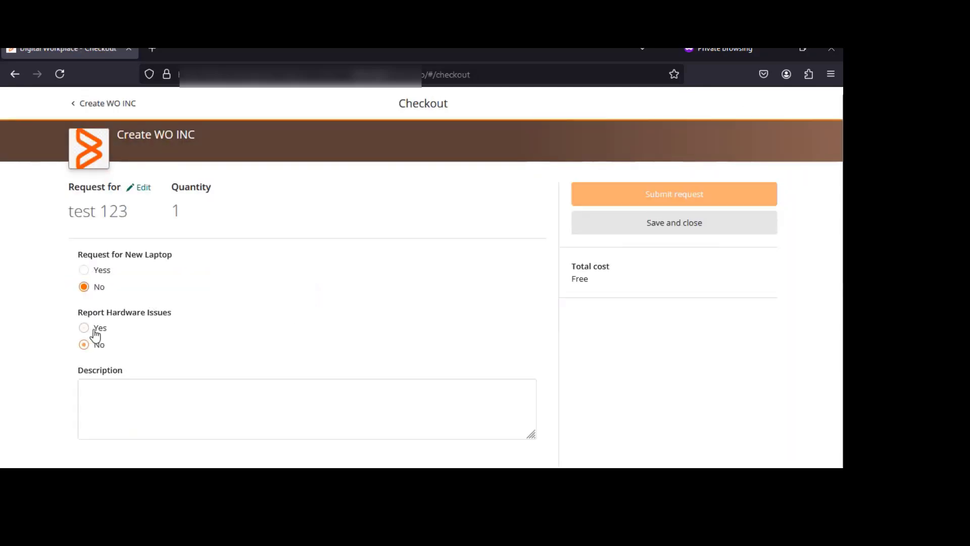
{"action": "scroll", "coordinate": [174, 374], "scroll_direction": "down", "scroll_amount": 3}
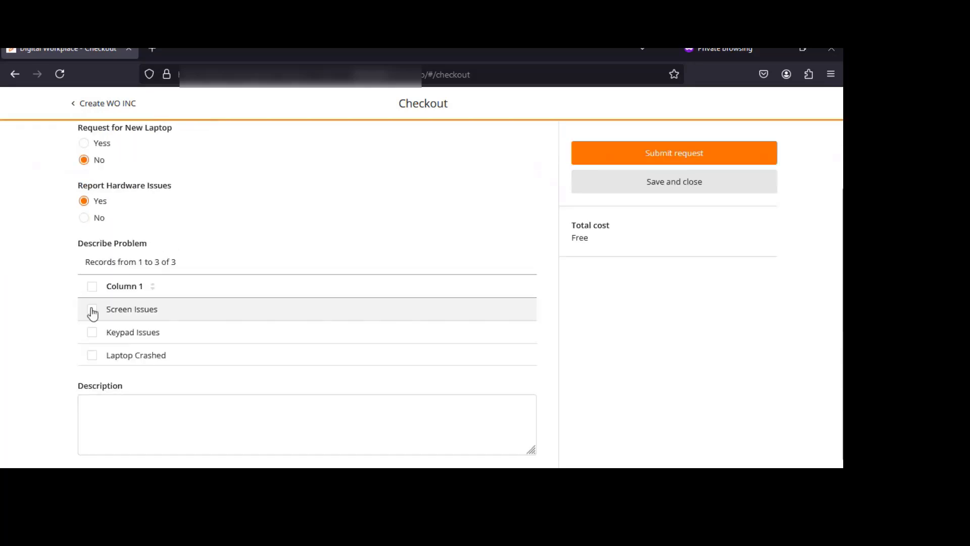
{"action": "left_click", "coordinate": [92, 309]}
{"action": "left_click", "coordinate": [92, 332]}
{"action": "left_click", "coordinate": [92, 356]}
{"action": "left_click", "coordinate": [134, 411]}
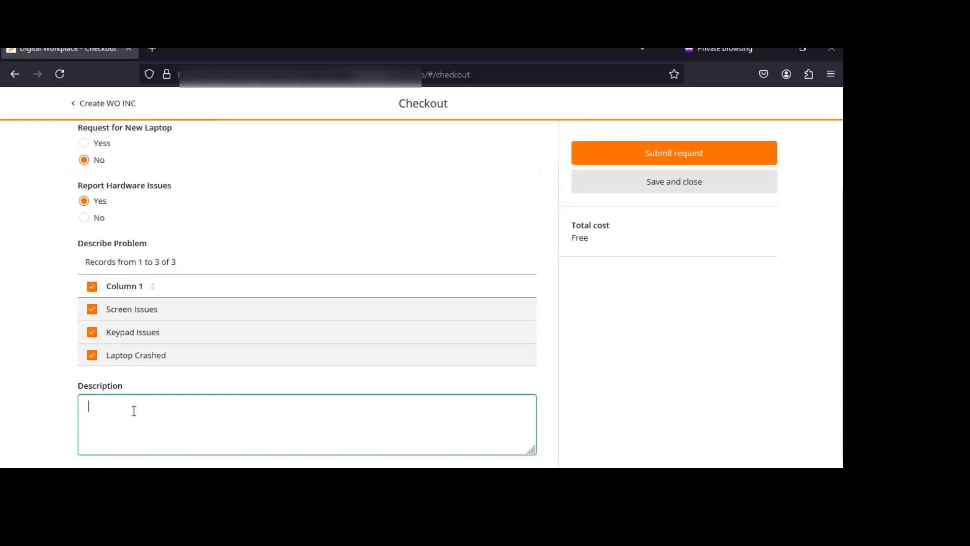
{"action": "type", "text": "Need help"}
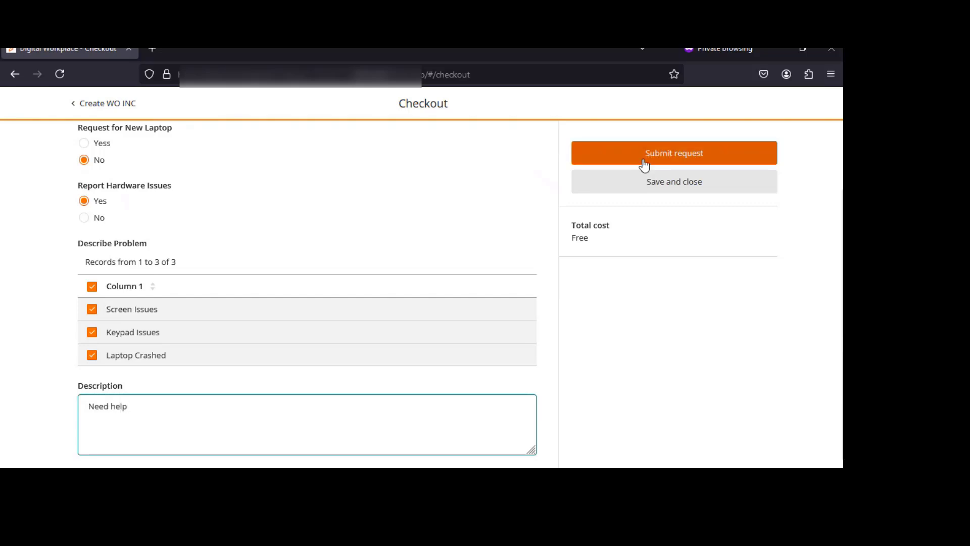
{"action": "scroll", "coordinate": [623, 186], "scroll_direction": "up", "scroll_amount": 3}
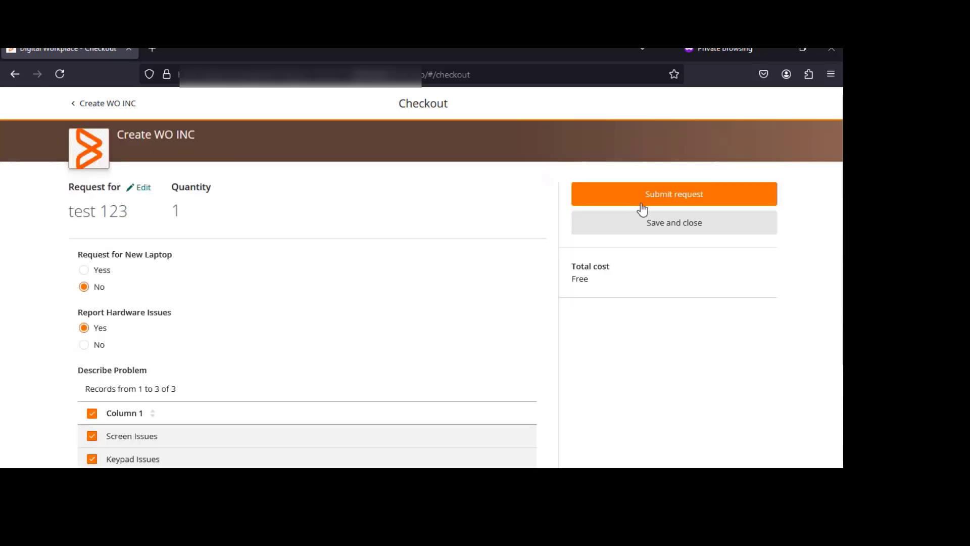
{"action": "left_click", "coordinate": [678, 197]}
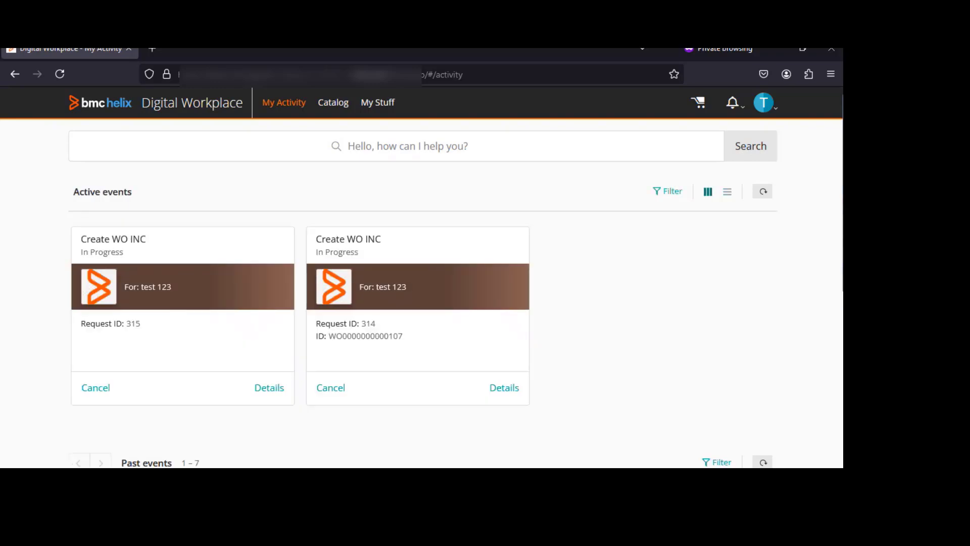
Switch to the approver's Digital Workplace and reload the active events
{"action": "mouse_move", "coordinate": [241, 483]}
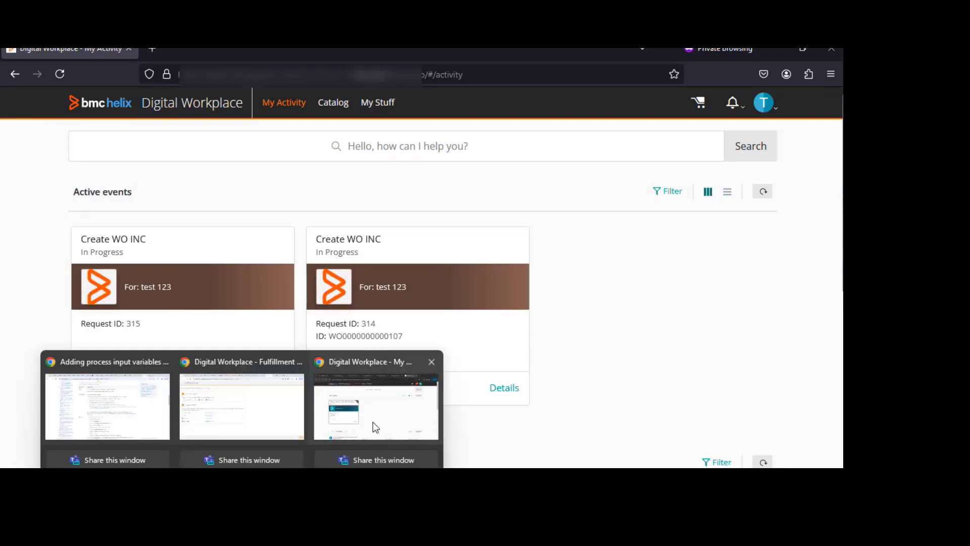
{"action": "left_click", "coordinate": [373, 424]}
{"action": "left_click", "coordinate": [728, 183]}
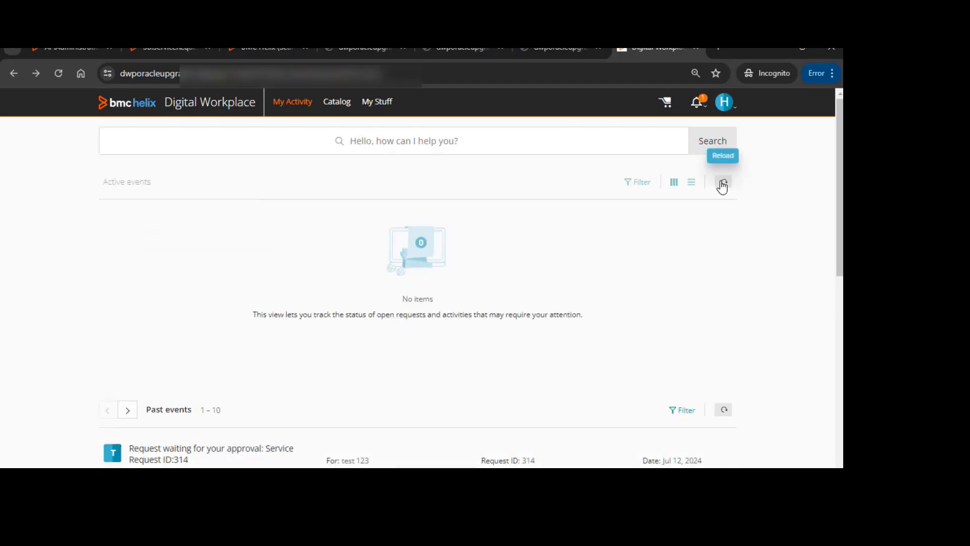
{"action": "left_click", "coordinate": [723, 183]}
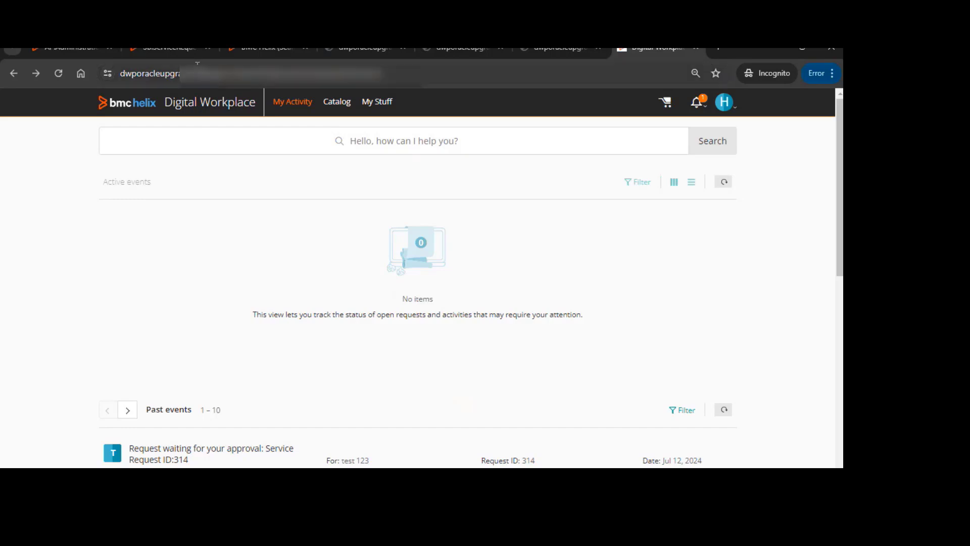
Search the SB:ServiceRequestStub form for SBServiceRequestID 315
{"action": "left_click", "coordinate": [170, 53]}
{"action": "left_click", "coordinate": [72, 106]}
{"action": "left_click", "coordinate": [147, 207]}
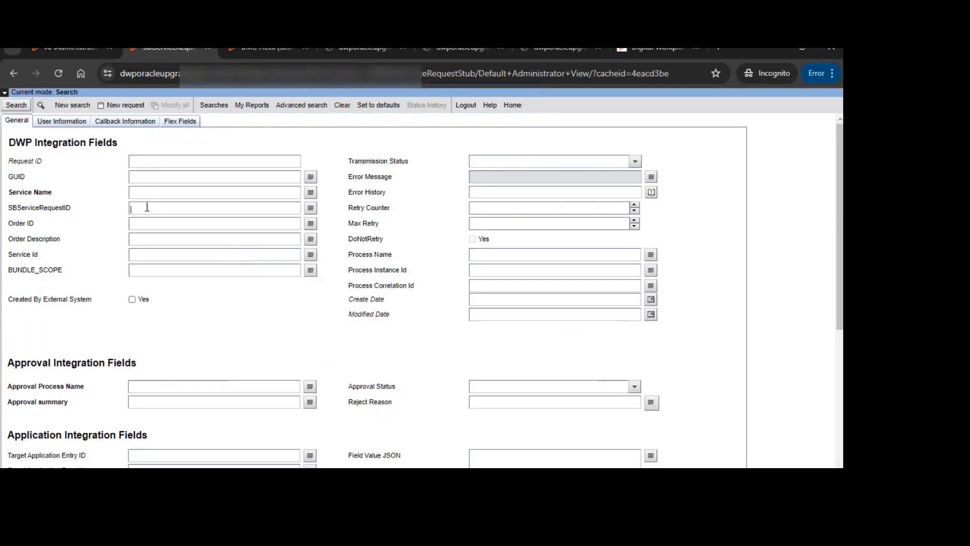
{"action": "type", "text": "315"}
{"action": "key", "text": "Return"}
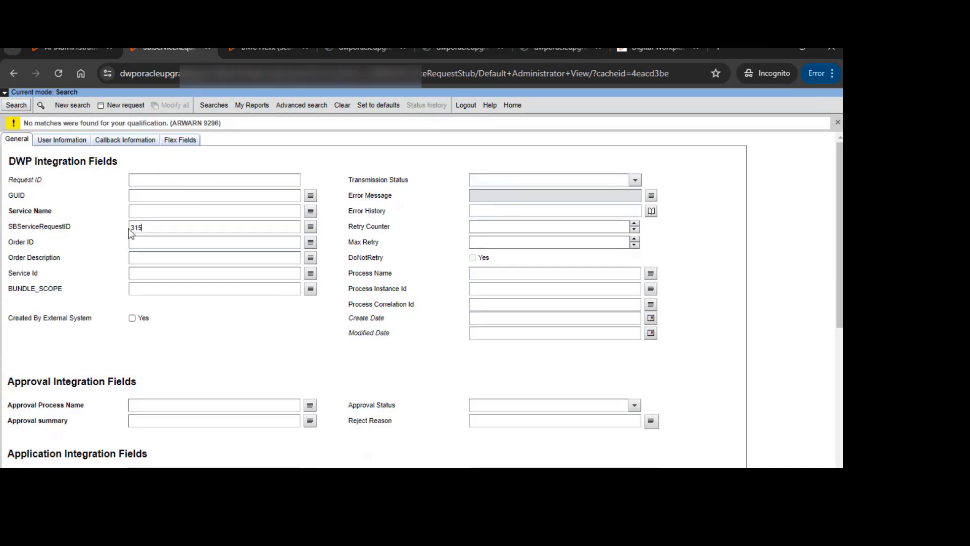
{"action": "left_click_drag", "start_coordinate": [143, 228], "coordinate": [111, 235]}
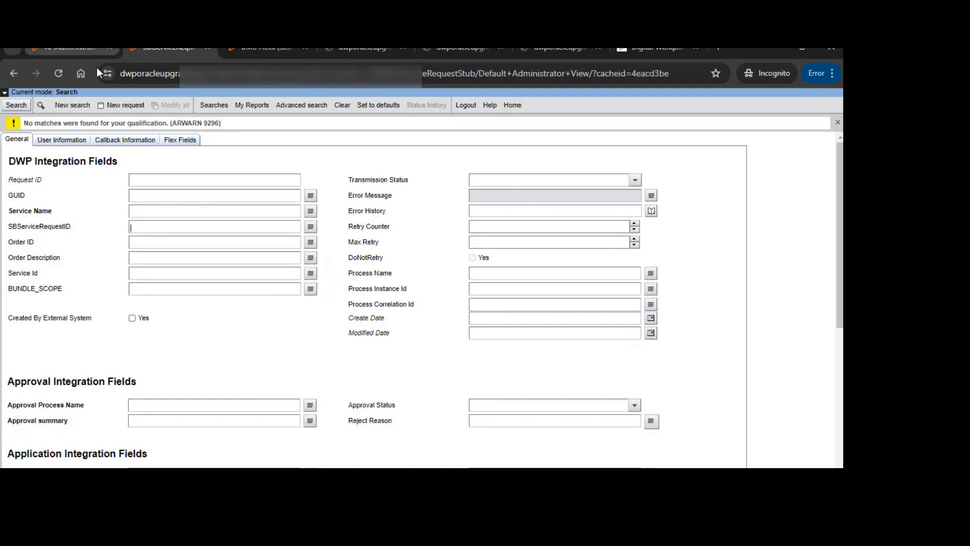
{"action": "left_click", "coordinate": [72, 104]}
{"action": "left_click", "coordinate": [165, 221]}
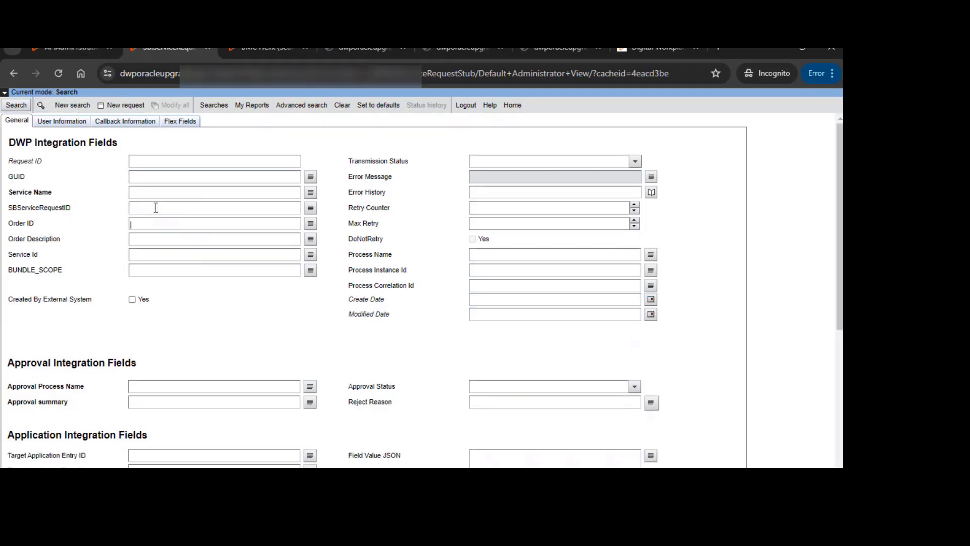
{"action": "left_click", "coordinate": [157, 208]}
{"action": "type", "text": "315"}
{"action": "key", "text": "Return"}
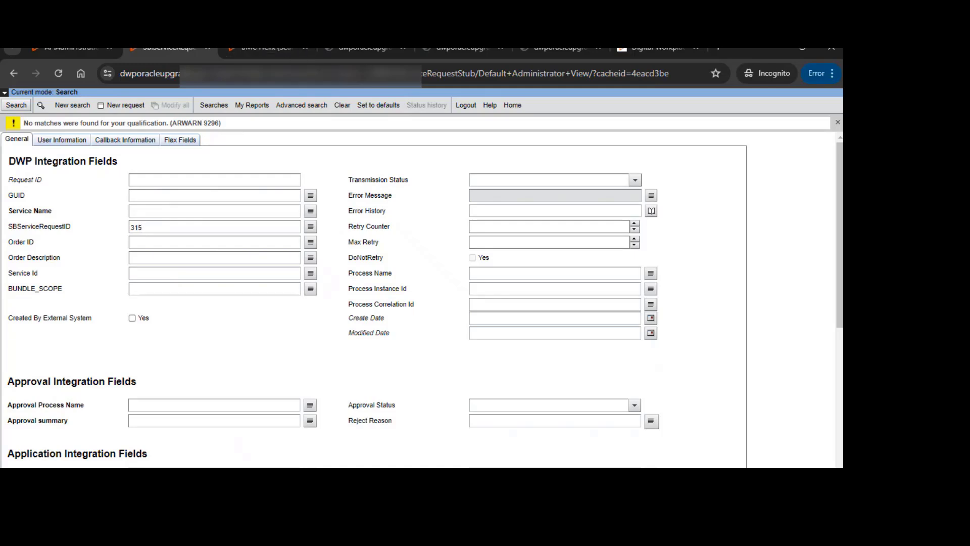
Switch to the requester's Digital Workplace and reload the active events
{"action": "mouse_move", "coordinate": [323, 479]}
{"action": "left_click", "coordinate": [306, 410]}
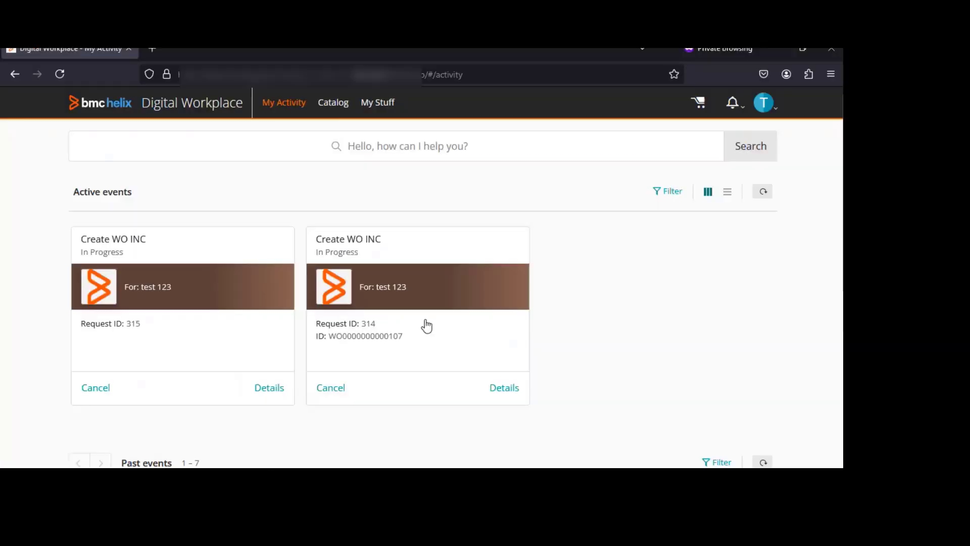
{"action": "left_click", "coordinate": [763, 191]}
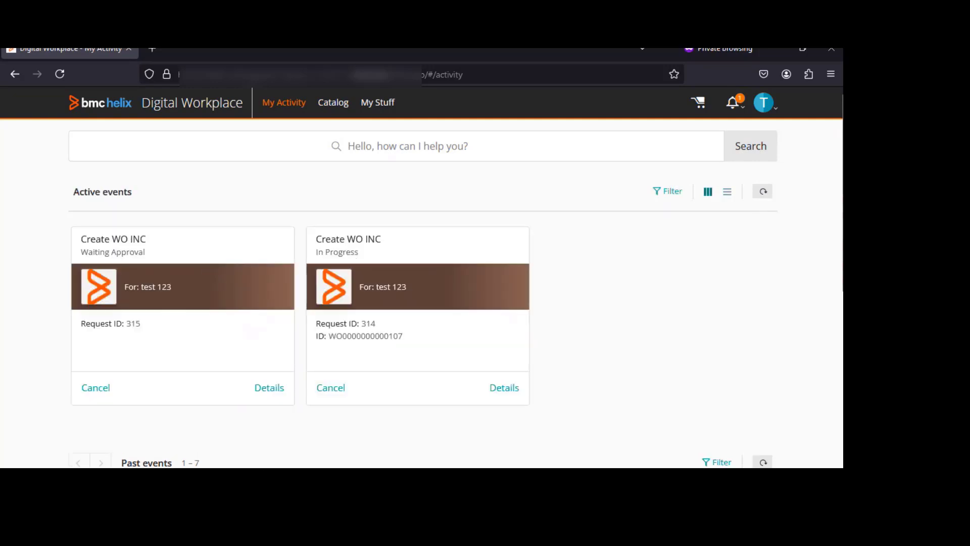
In the approver's Digital Workplace, approve request 315 and reload the active events
{"action": "mouse_move", "coordinate": [242, 480]}
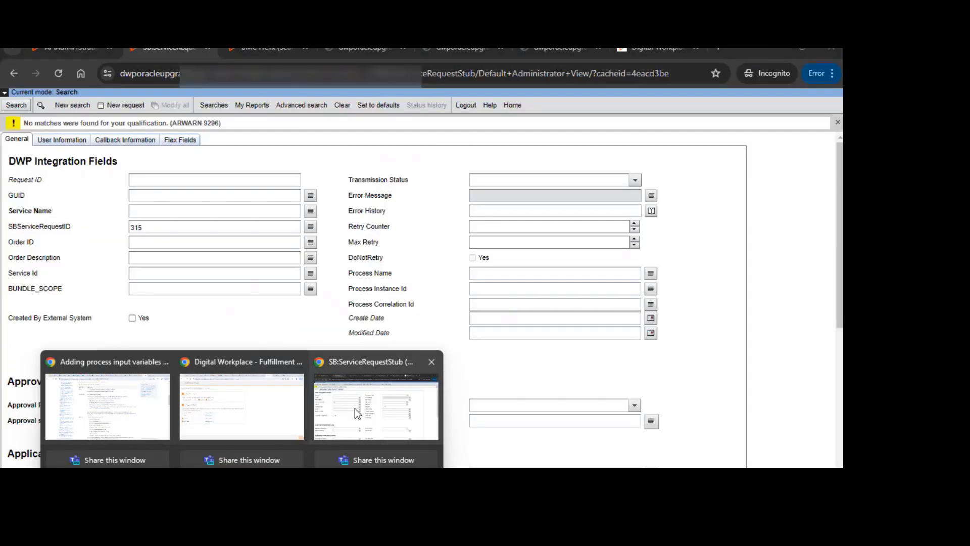
{"action": "left_click", "coordinate": [355, 409]}
{"action": "left_click", "coordinate": [557, 47]}
{"action": "left_click", "coordinate": [643, 49]}
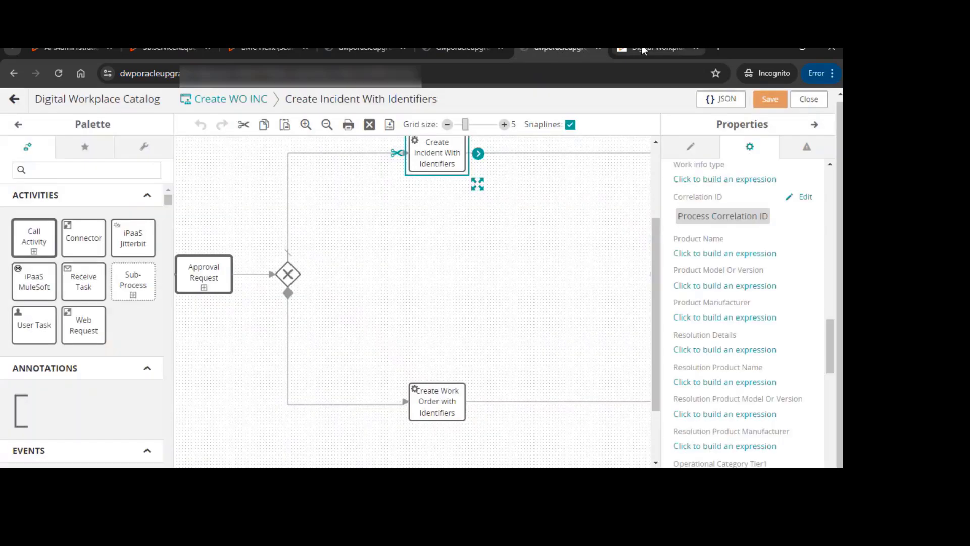
{"action": "left_click", "coordinate": [643, 49]}
{"action": "left_click", "coordinate": [727, 185]}
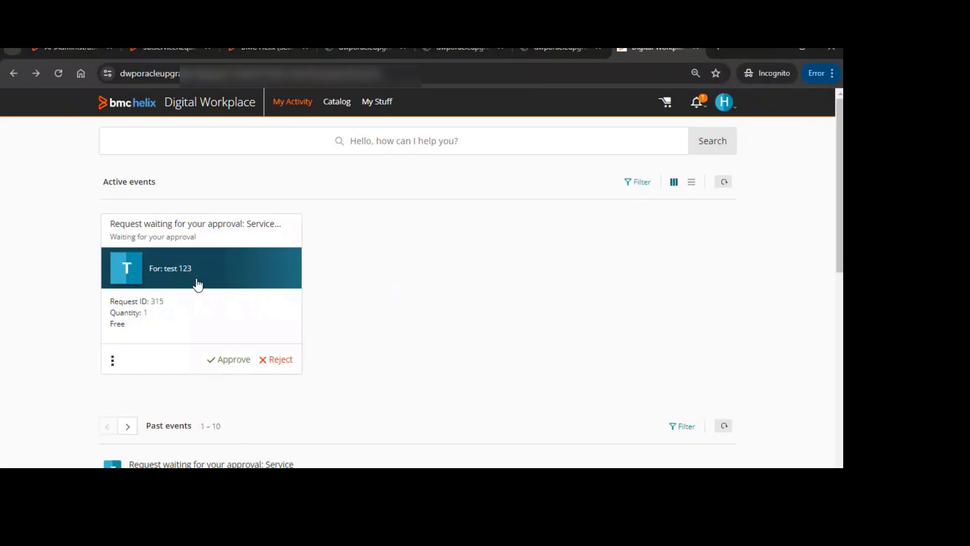
{"action": "left_click", "coordinate": [222, 361]}
{"action": "left_click", "coordinate": [717, 185]}
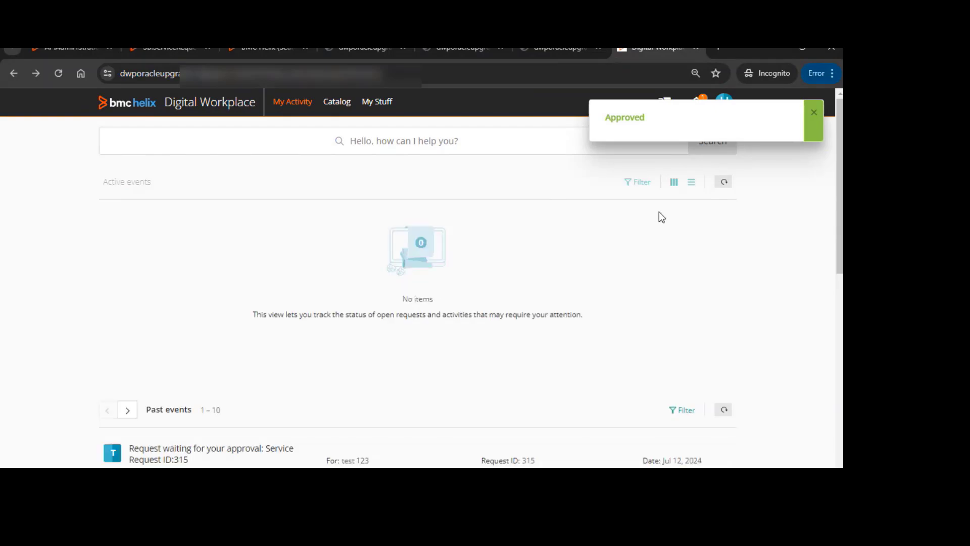
Review the approver's past events, then search the service request stub again for request 315 and examine the record
{"action": "scroll", "coordinate": [288, 341], "scroll_direction": "down", "scroll_amount": 3}
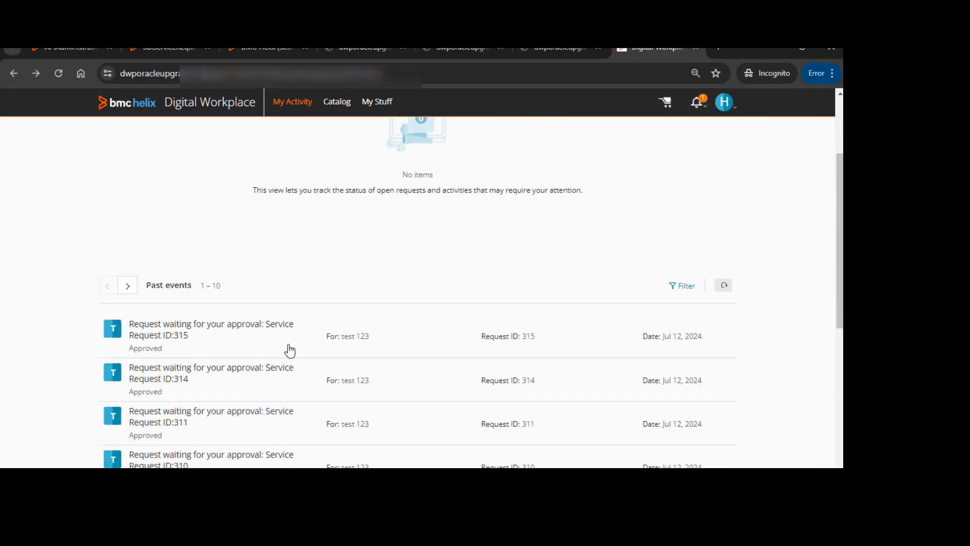
{"action": "scroll", "coordinate": [289, 349], "scroll_direction": "up", "scroll_amount": 3}
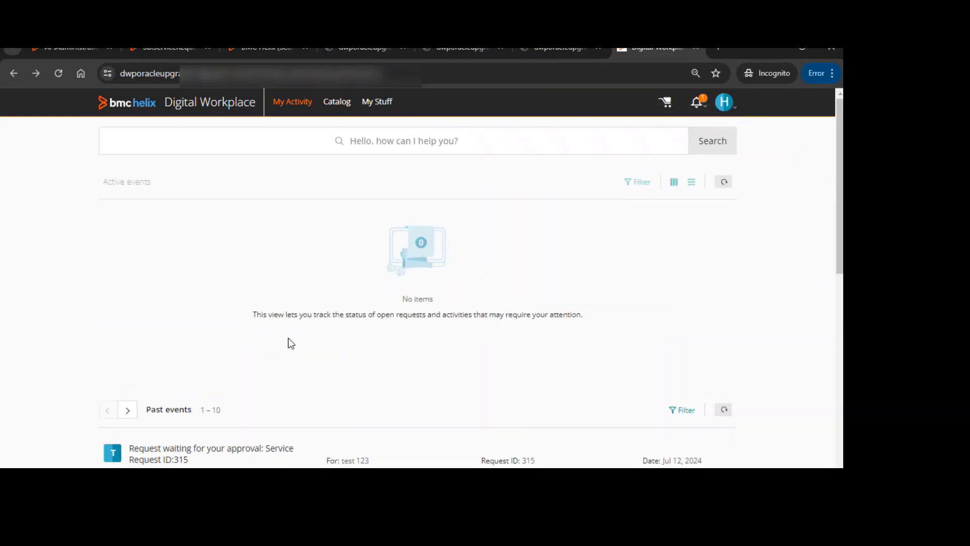
{"action": "left_click", "coordinate": [157, 49]}
{"action": "left_click", "coordinate": [15, 106]}
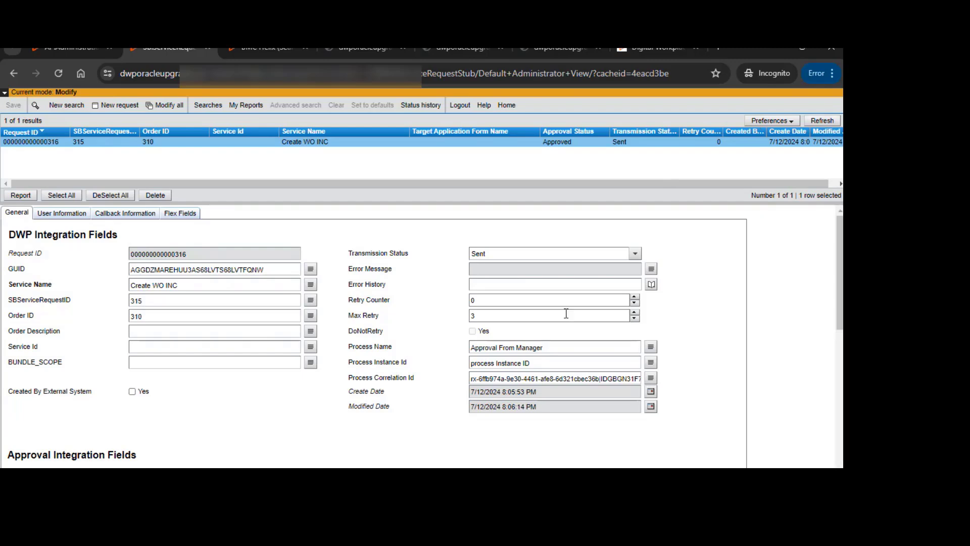
{"action": "scroll", "coordinate": [566, 314], "scroll_direction": "down", "scroll_amount": 3}
{"action": "scroll", "coordinate": [566, 314], "scroll_direction": "up", "scroll_amount": 3}
{"action": "left_click", "coordinate": [831, 123]}
Reload the requester's active events and open request 315's details
{"action": "mouse_move", "coordinate": [324, 485]}
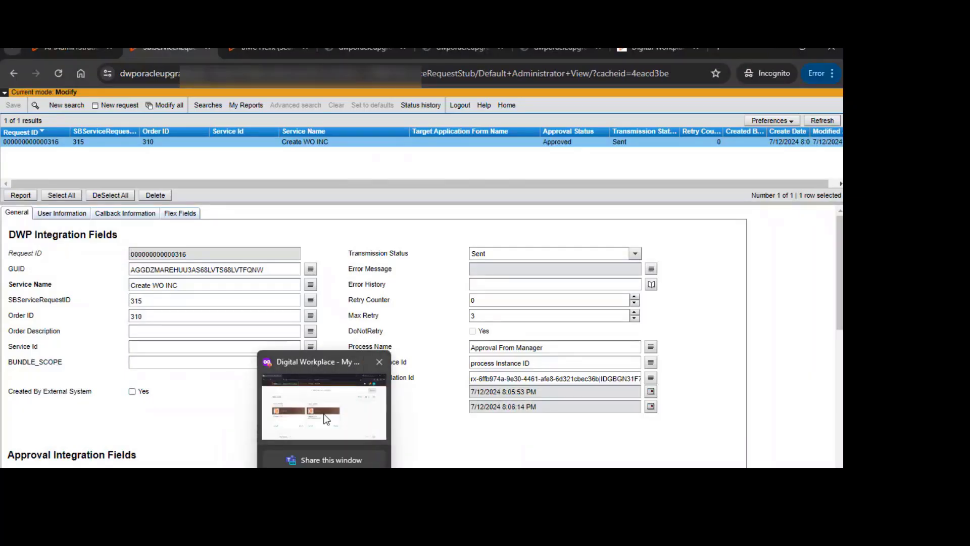
{"action": "left_click", "coordinate": [327, 419]}
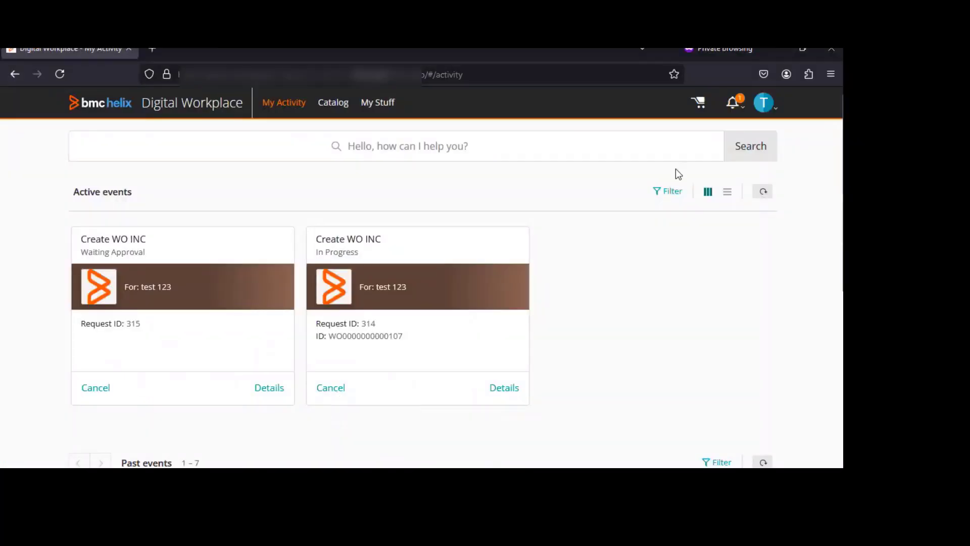
{"action": "left_click", "coordinate": [761, 195]}
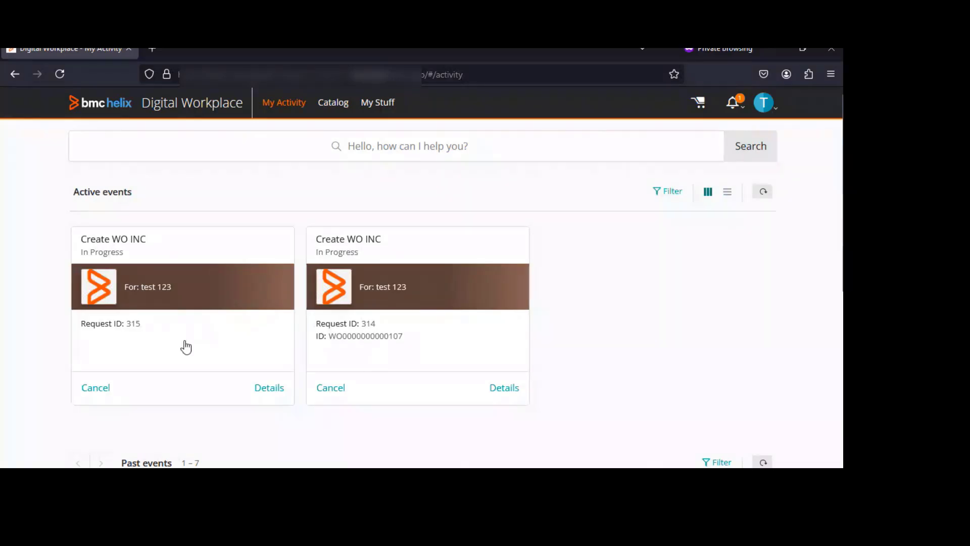
{"action": "left_click", "coordinate": [760, 197]}
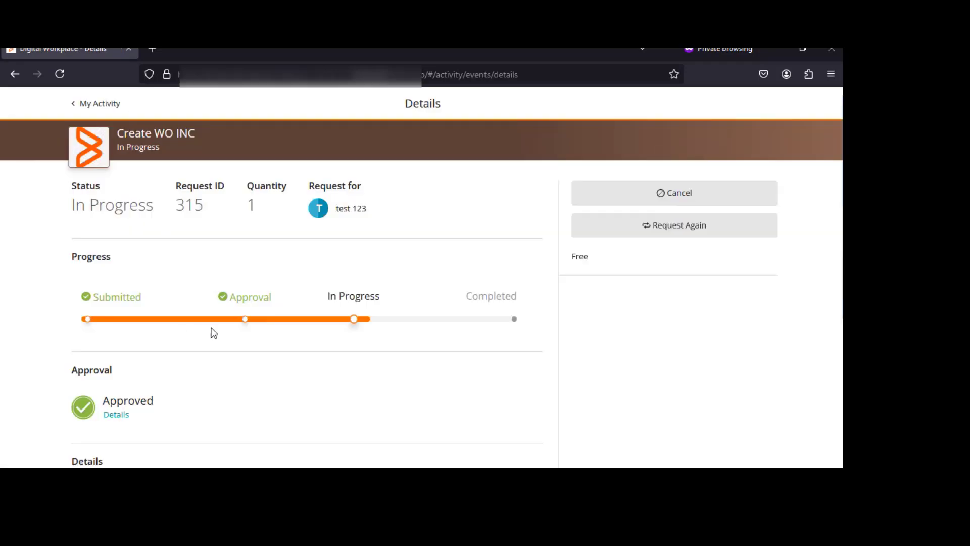
{"action": "scroll", "coordinate": [262, 337], "scroll_direction": "down", "scroll_amount": 5}
{"action": "scroll", "coordinate": [263, 337], "scroll_direction": "up", "scroll_amount": 5}
Return to My Activity, reload the events and reopen request 315's details
{"action": "left_click", "coordinate": [117, 103]}
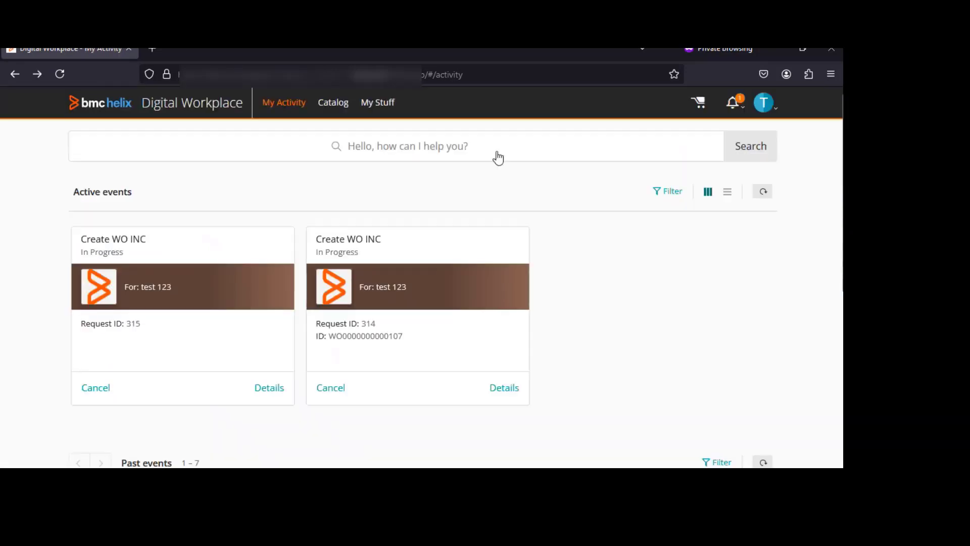
{"action": "left_click", "coordinate": [764, 196]}
{"action": "left_click", "coordinate": [765, 192]}
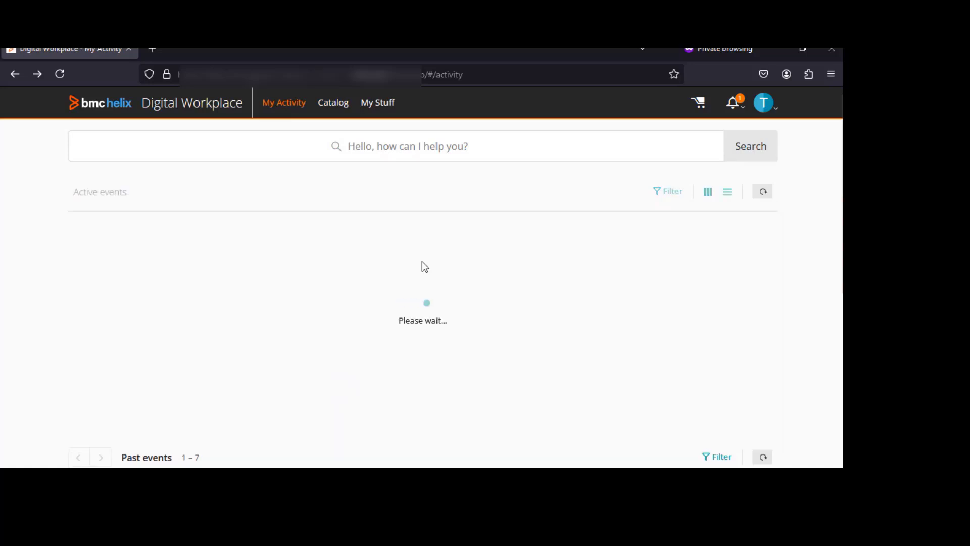
{"action": "left_click", "coordinate": [228, 299]}
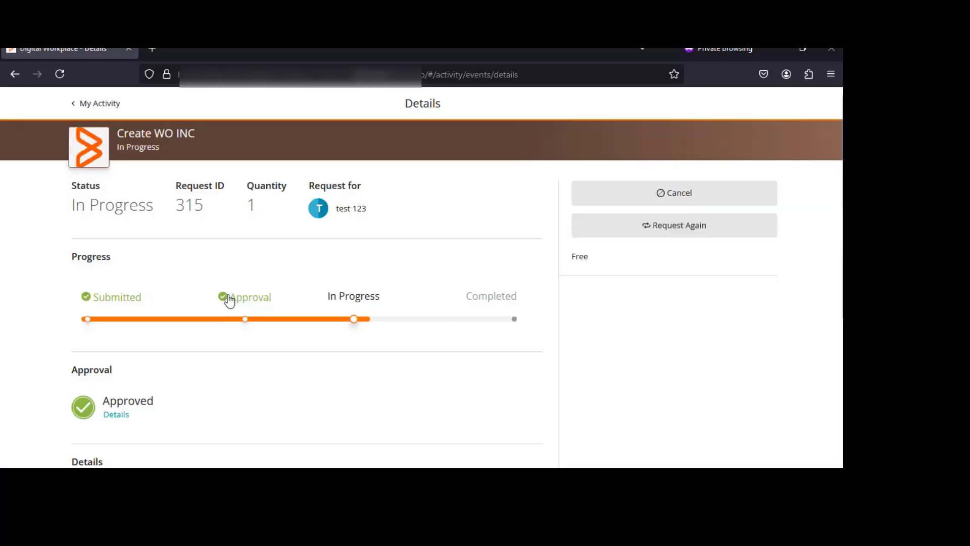
{"action": "scroll", "coordinate": [280, 370], "scroll_direction": "down", "scroll_amount": 5}
{"action": "scroll", "coordinate": [279, 370], "scroll_direction": "up", "scroll_amount": 5}
{"action": "mouse_move", "coordinate": [286, 466]}
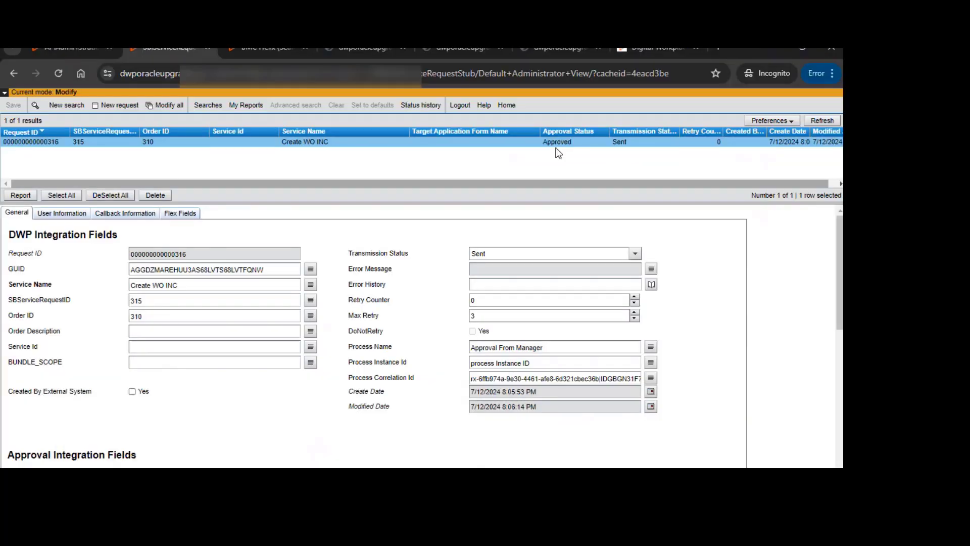
Switch to the Digital Workplace Catalog service requests and set the report period to Today
{"action": "left_click", "coordinate": [387, 384]}
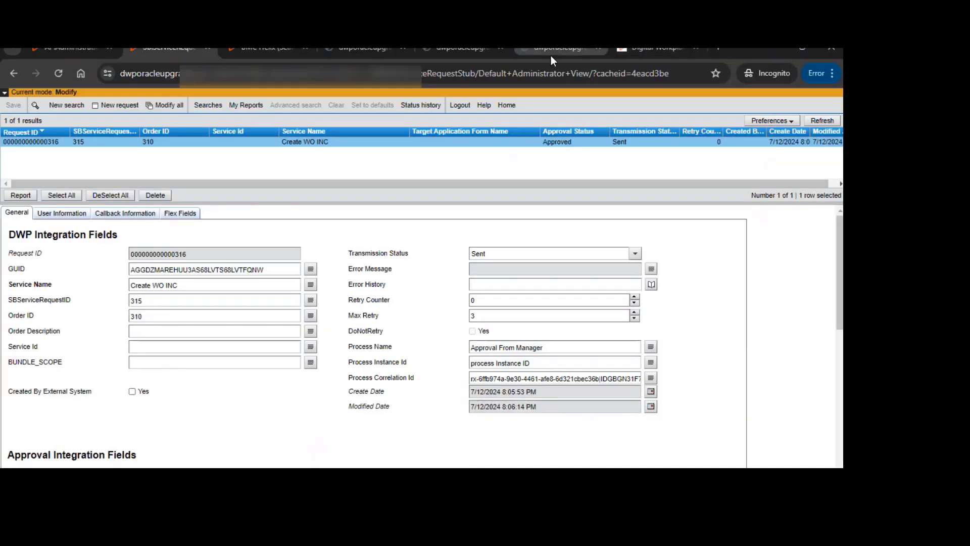
{"action": "left_click", "coordinate": [551, 55]}
{"action": "left_click_drag", "start_coordinate": [751, 50], "coordinate": [746, 81]}
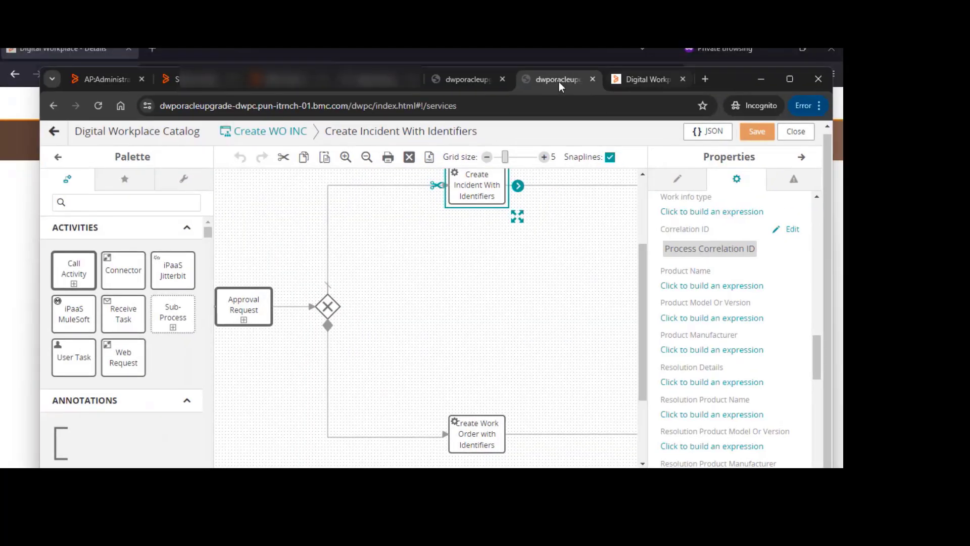
{"action": "left_click", "coordinate": [466, 85]}
{"action": "left_click", "coordinate": [368, 86]}
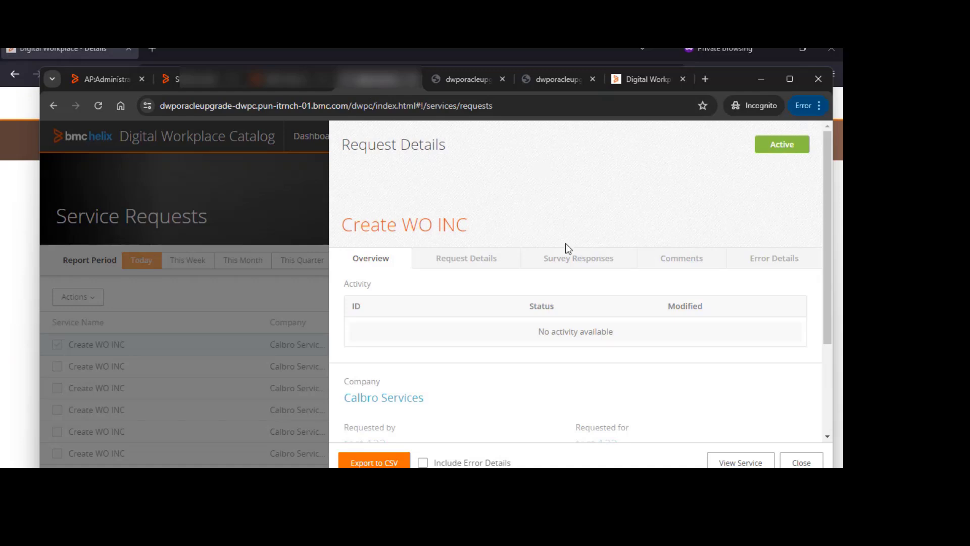
{"action": "left_click", "coordinate": [221, 328]}
{"action": "left_click", "coordinate": [190, 260]}
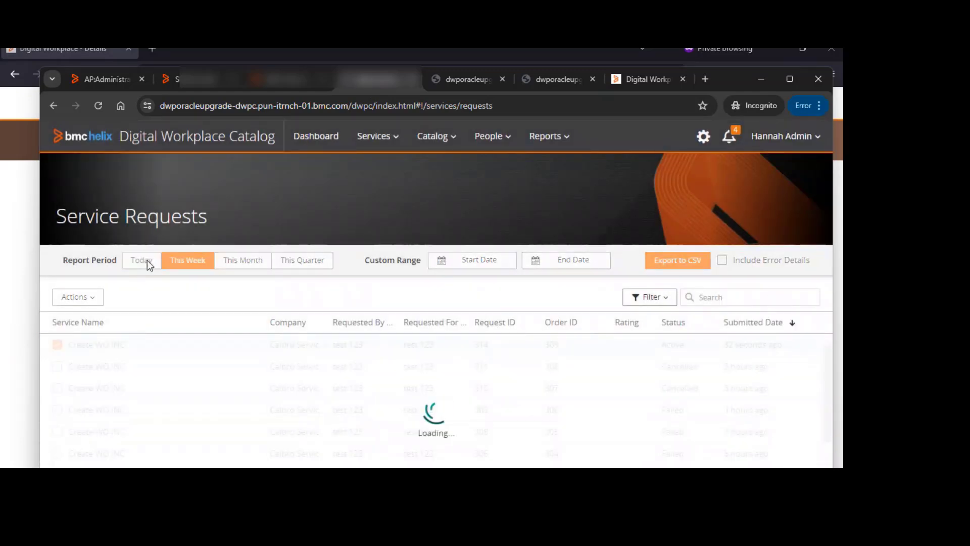
{"action": "left_click", "coordinate": [146, 260]}
Open request 315 in the service requests list and examine its status and failure reason
{"action": "left_click", "coordinate": [116, 348]}
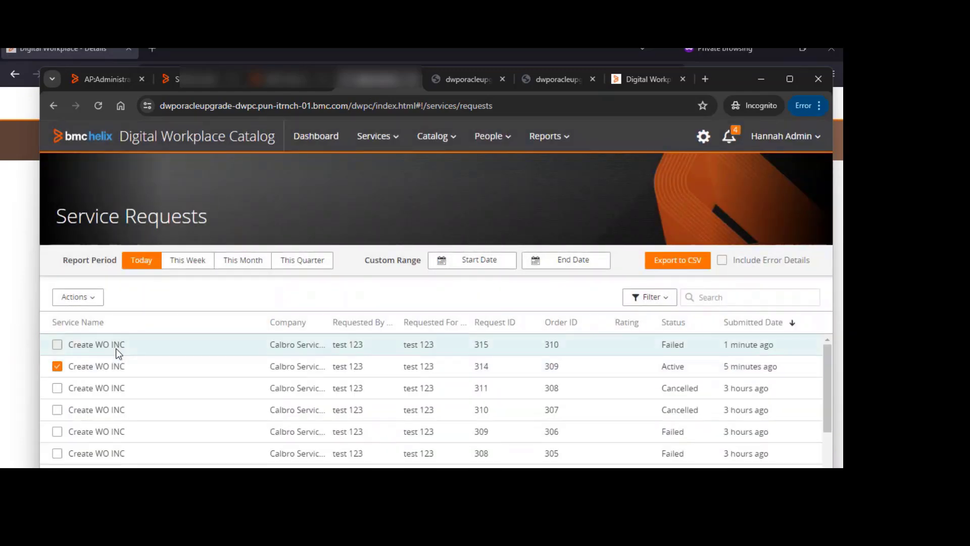
{"action": "left_click", "coordinate": [120, 384]}
{"action": "left_click", "coordinate": [173, 347]}
{"action": "scroll", "coordinate": [658, 394], "scroll_direction": "down", "scroll_amount": 2}
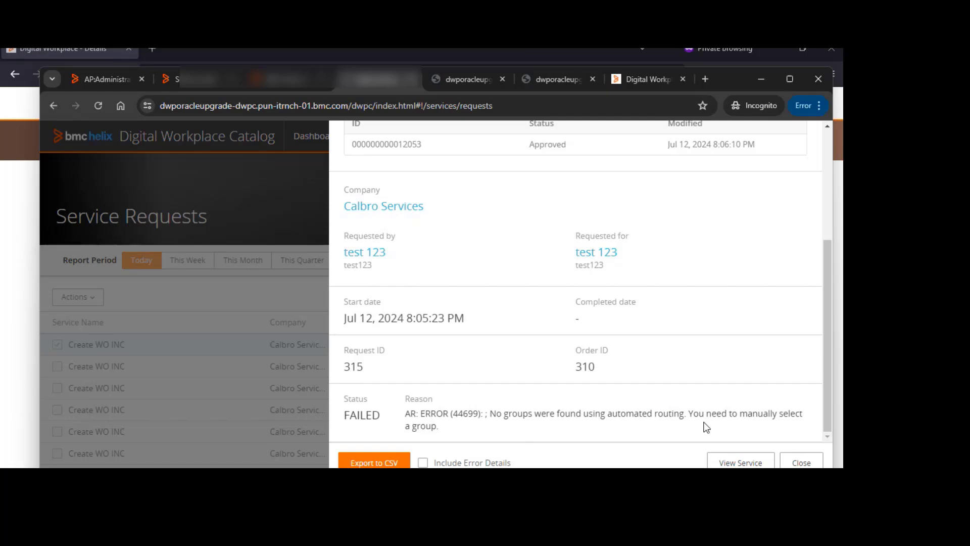
{"action": "scroll", "coordinate": [740, 263], "scroll_direction": "up", "scroll_amount": 4}
{"action": "scroll", "coordinate": [733, 303], "scroll_direction": "down", "scroll_amount": 2}
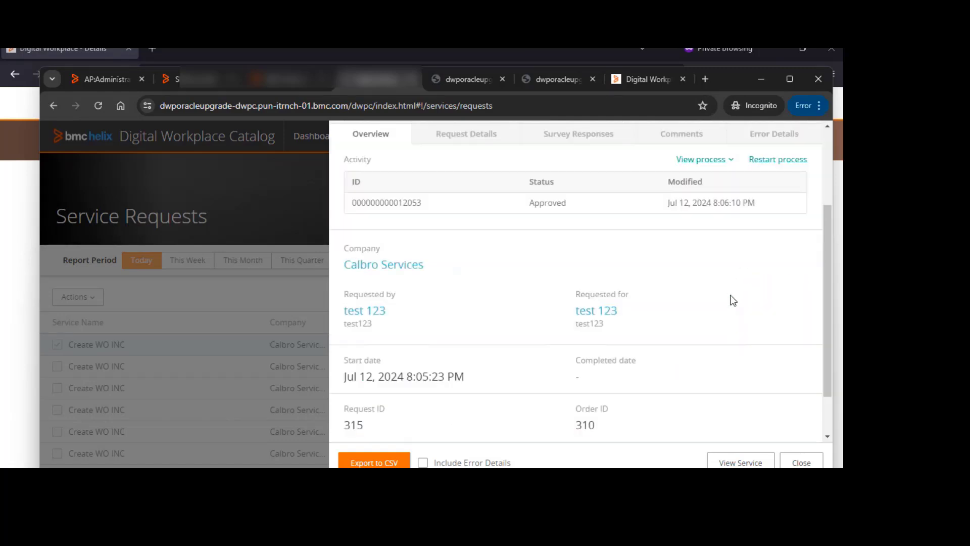
{"action": "scroll", "coordinate": [718, 354], "scroll_direction": "down", "scroll_amount": 1}
{"action": "left_click_drag", "start_coordinate": [454, 414], "coordinate": [416, 409]}
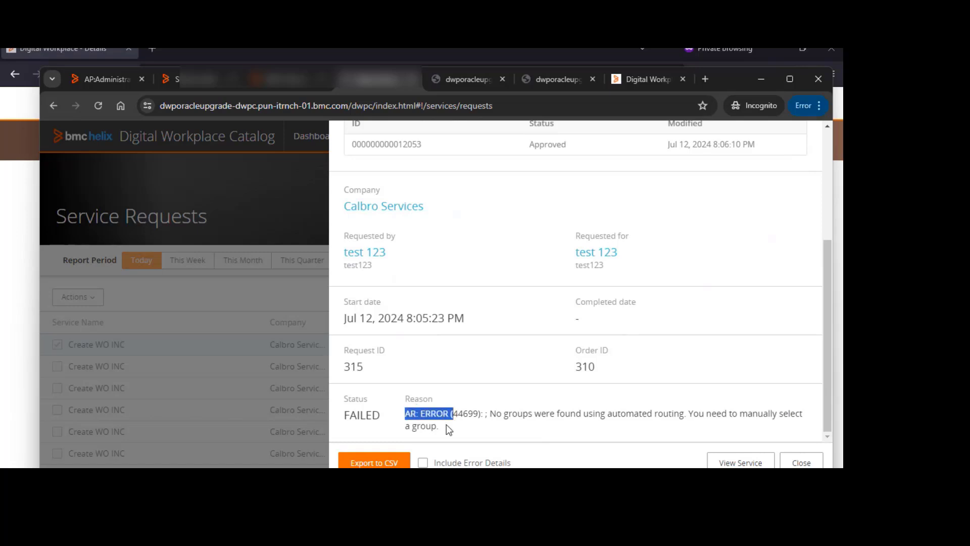
{"action": "left_click", "coordinate": [191, 374]}
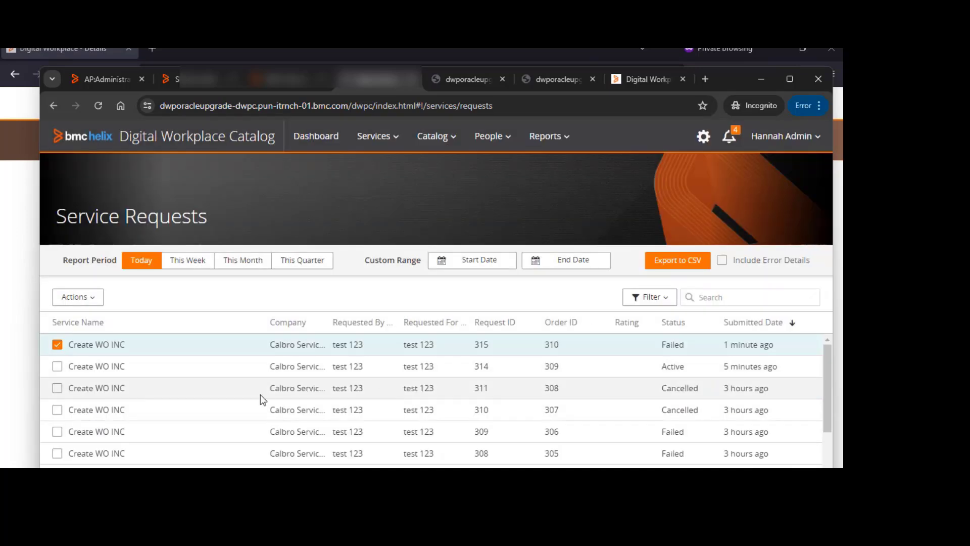
Reopen request 315 and review its Request Details and Error Details
{"action": "scroll", "coordinate": [262, 399], "scroll_direction": "down", "scroll_amount": 1}
{"action": "scroll", "coordinate": [337, 395], "scroll_direction": "up", "scroll_amount": 1}
{"action": "left_click", "coordinate": [109, 348]}
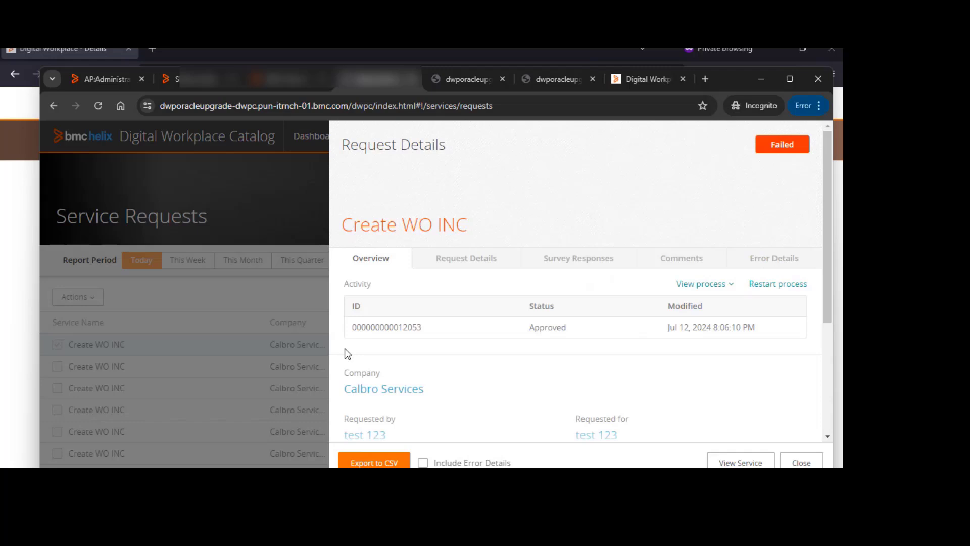
{"action": "left_click", "coordinate": [469, 259]}
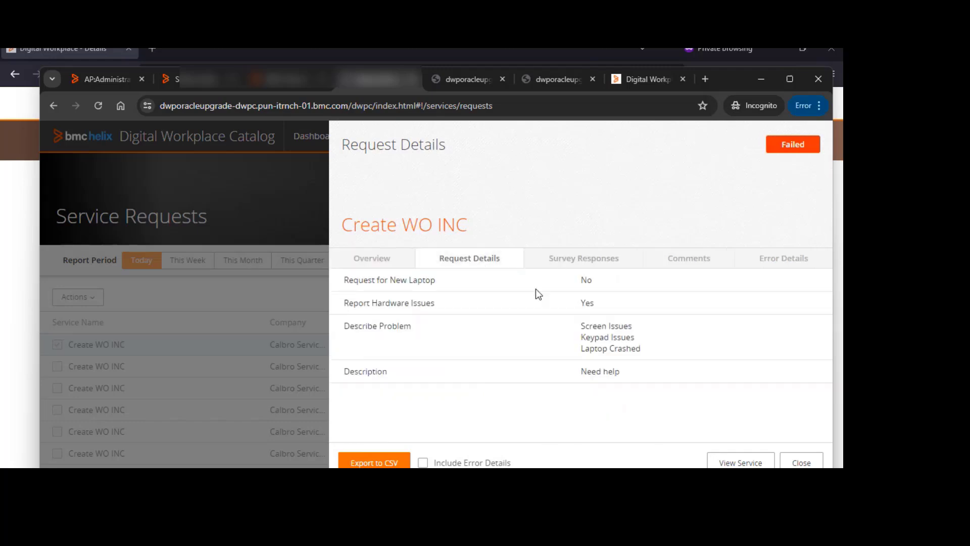
{"action": "left_click_drag", "start_coordinate": [580, 326], "coordinate": [652, 356]}
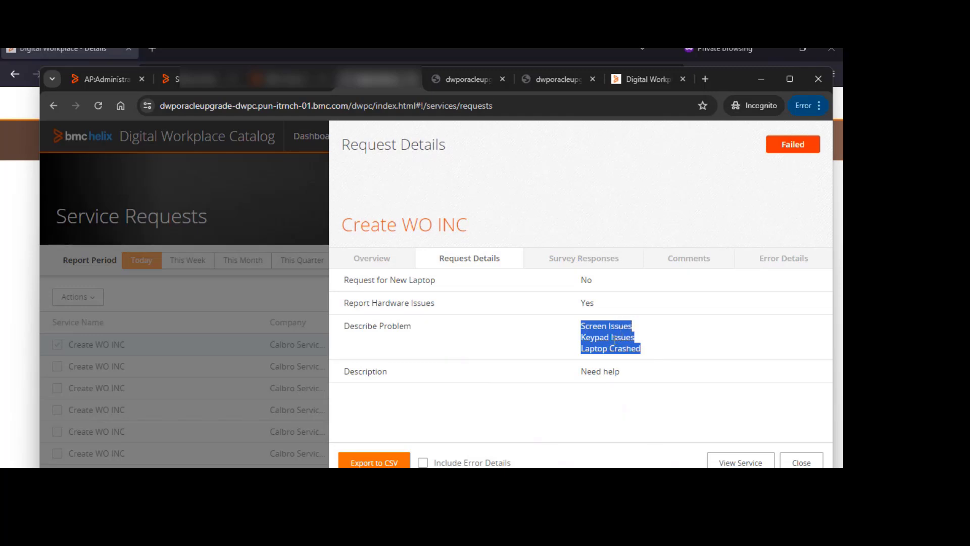
{"action": "left_click", "coordinate": [782, 262]}
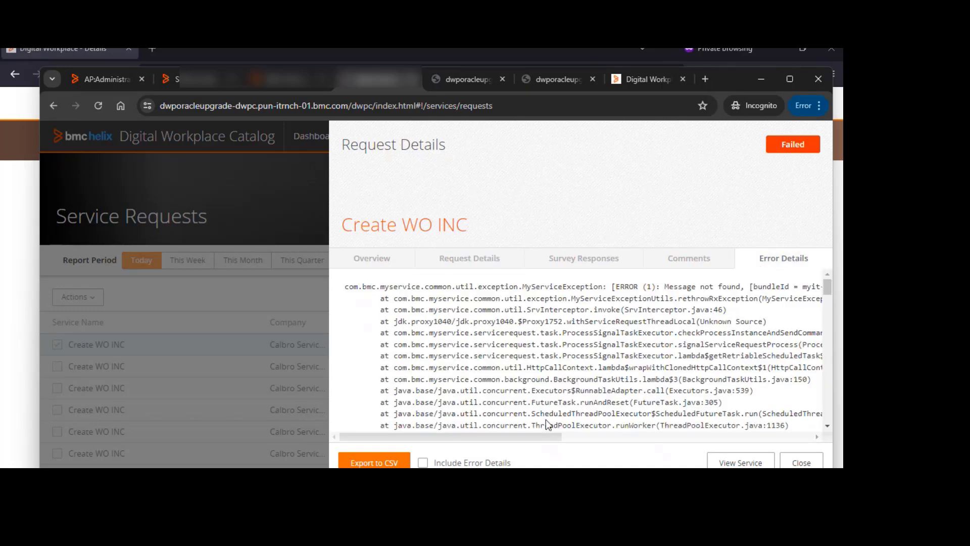
Scroll through request 315's Error Details to find the underlying cause, then review its Overview status and reason
{"action": "scroll", "coordinate": [549, 424], "scroll_direction": "down", "scroll_amount": 10}
{"action": "scroll", "coordinate": [555, 399], "scroll_direction": "down", "scroll_amount": 10}
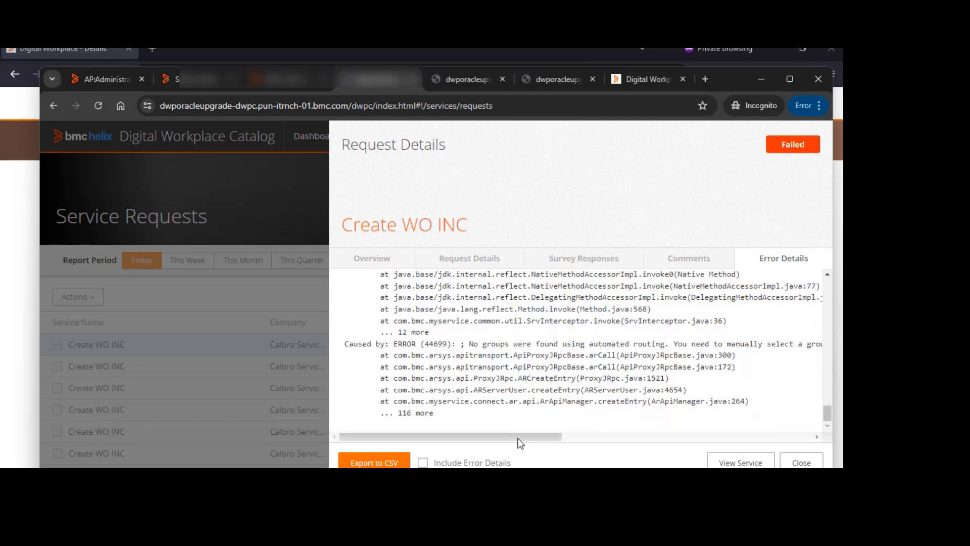
{"action": "mouse_move", "coordinate": [519, 436]}
{"action": "left_mouse_down"}
{"action": "mouse_move", "coordinate": [559, 439]}
{"action": "mouse_move", "coordinate": [530, 444]}
{"action": "mouse_move", "coordinate": [381, 268]}
{"action": "left_mouse_up"}
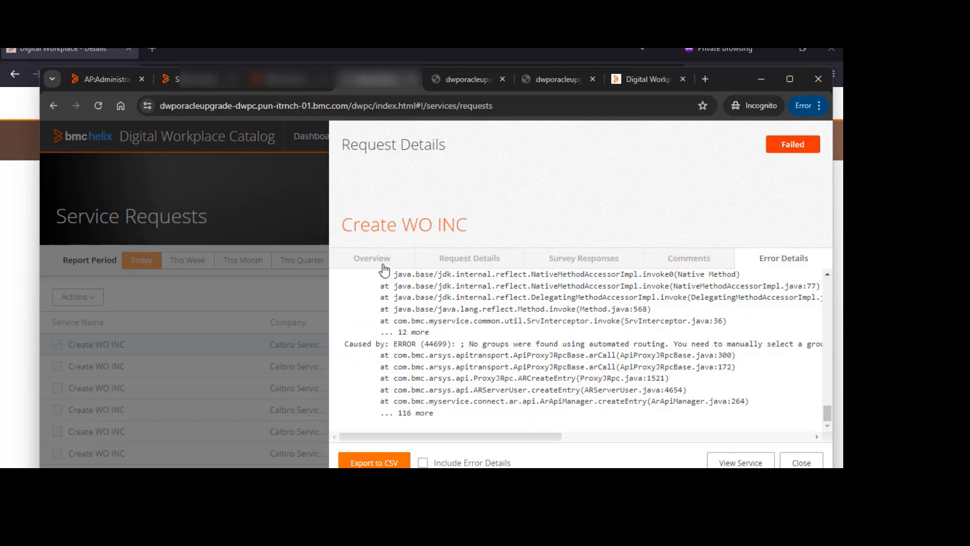
{"action": "left_click", "coordinate": [381, 269]}
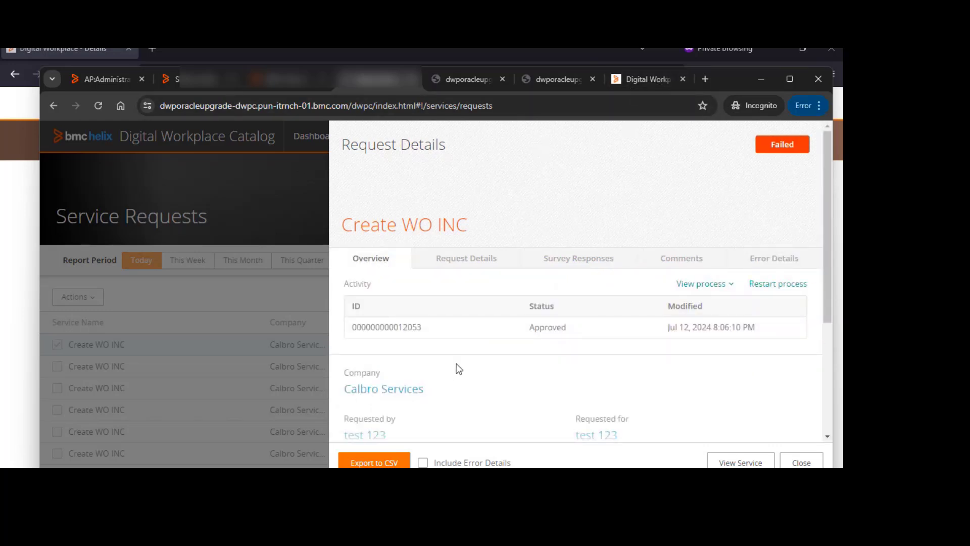
{"action": "scroll", "coordinate": [458, 366], "scroll_direction": "down", "scroll_amount": 3}
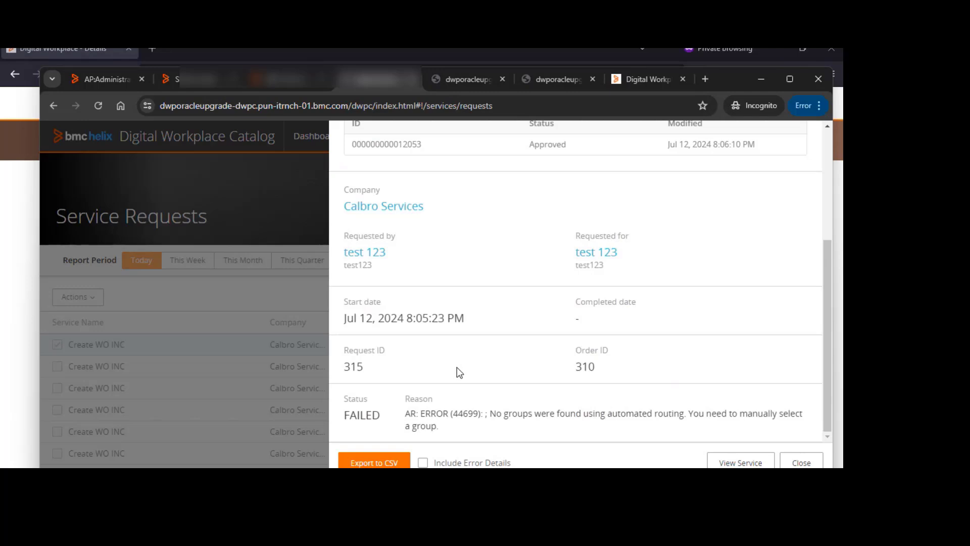
{"action": "scroll", "coordinate": [458, 372], "scroll_direction": "up", "scroll_amount": 3}
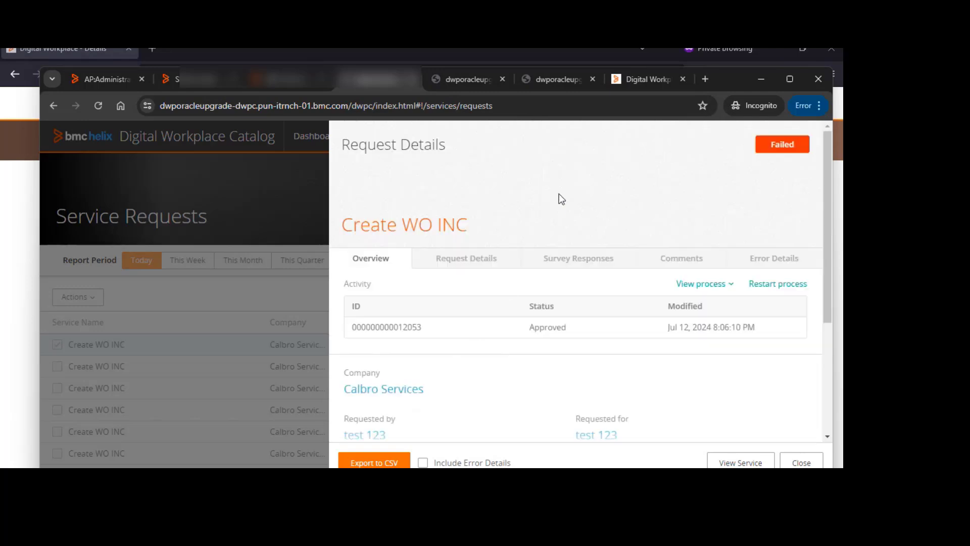
Switch to the Create WO INC process designer tab and pan to view the Create Incident With Identifiers branch
{"action": "left_click", "coordinate": [644, 83]}
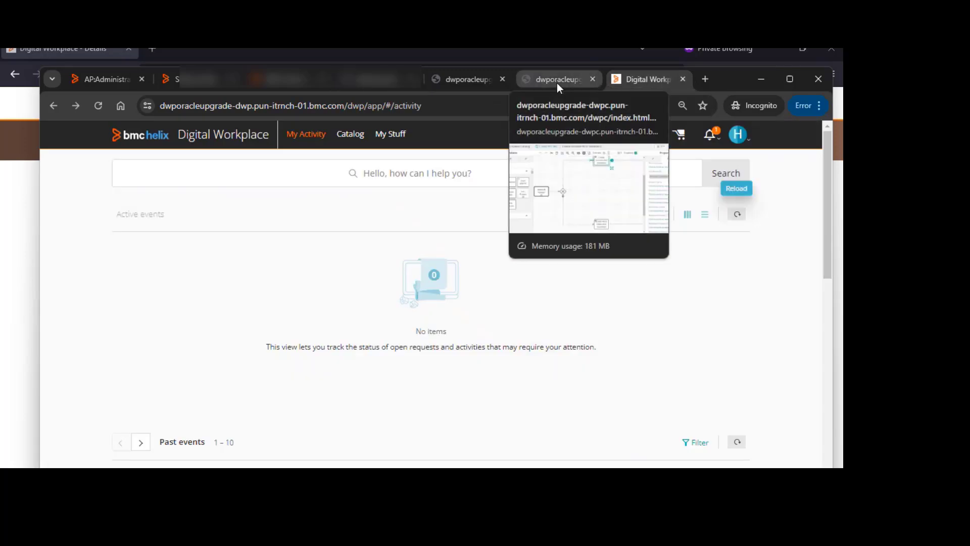
{"action": "left_click", "coordinate": [557, 83]}
{"action": "scroll", "coordinate": [550, 345], "scroll_direction": "up", "scroll_amount": 2}
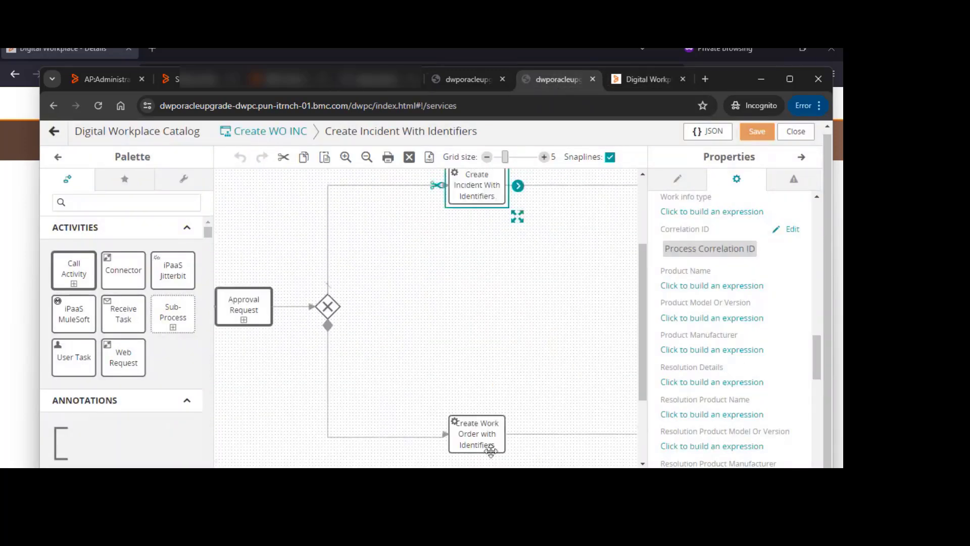
{"action": "left_click_drag", "start_coordinate": [429, 472], "coordinate": [462, 472]}
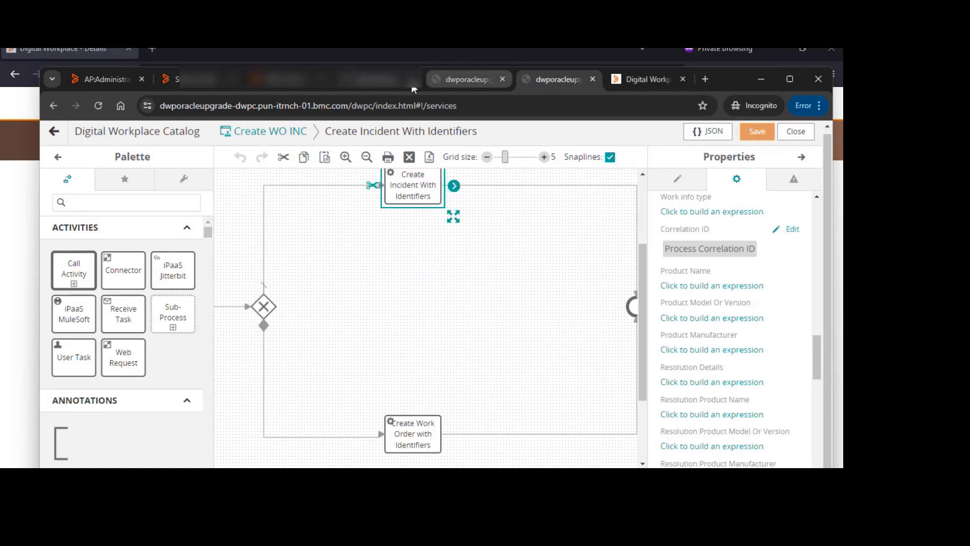
Open Incident Management's Search Incident form and search all incidents using % as the Incident ID
{"action": "left_click", "coordinate": [219, 87]}
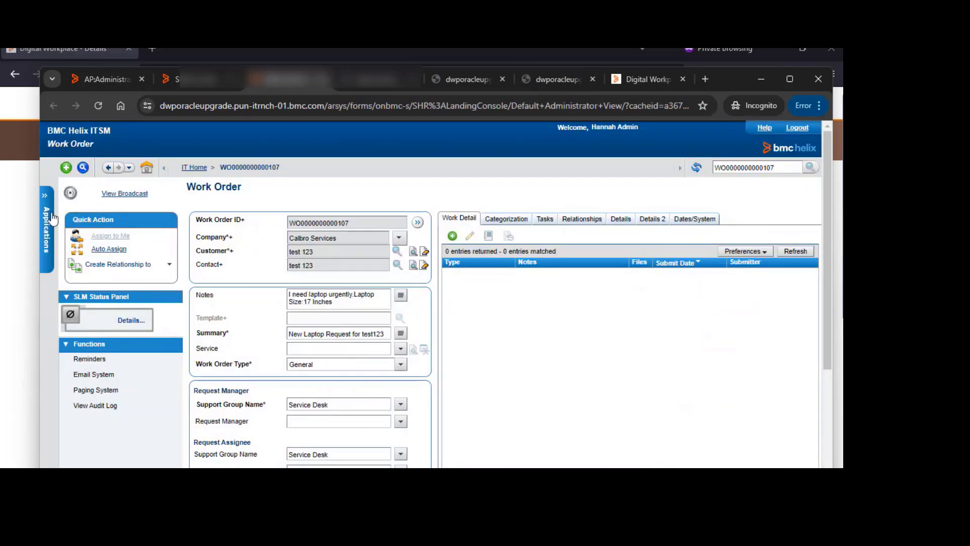
{"action": "left_click", "coordinate": [53, 218]}
{"action": "mouse_move", "coordinate": [134, 410]}
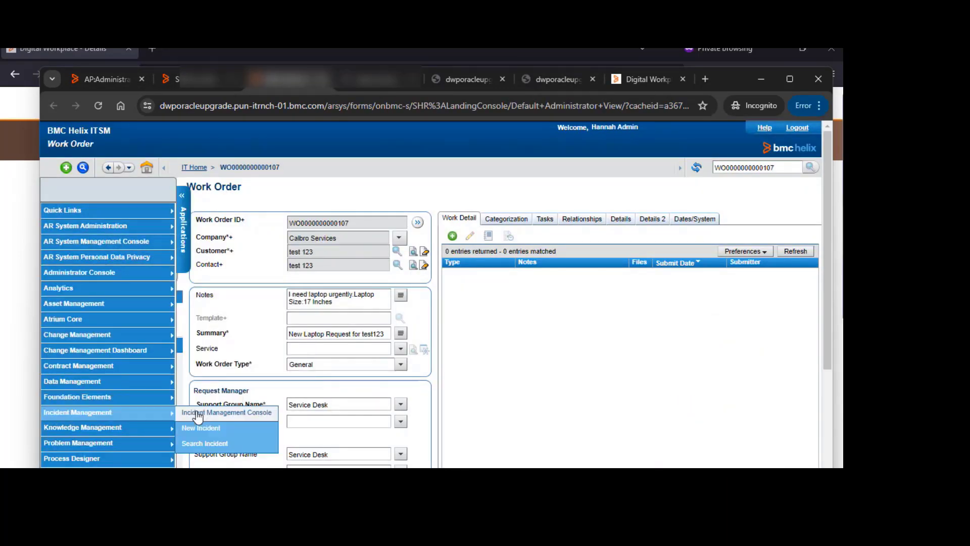
{"action": "left_click", "coordinate": [220, 445]}
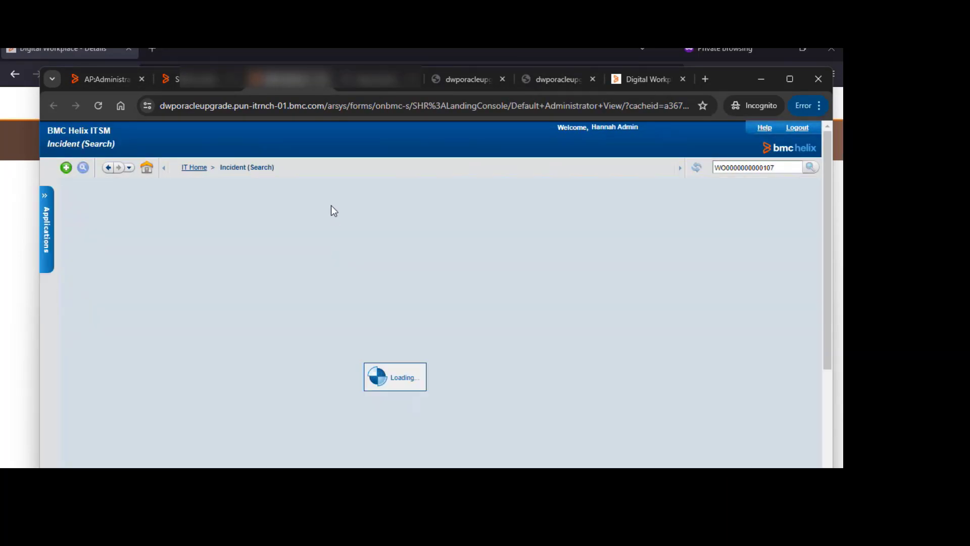
{"action": "type", "text": "%"}
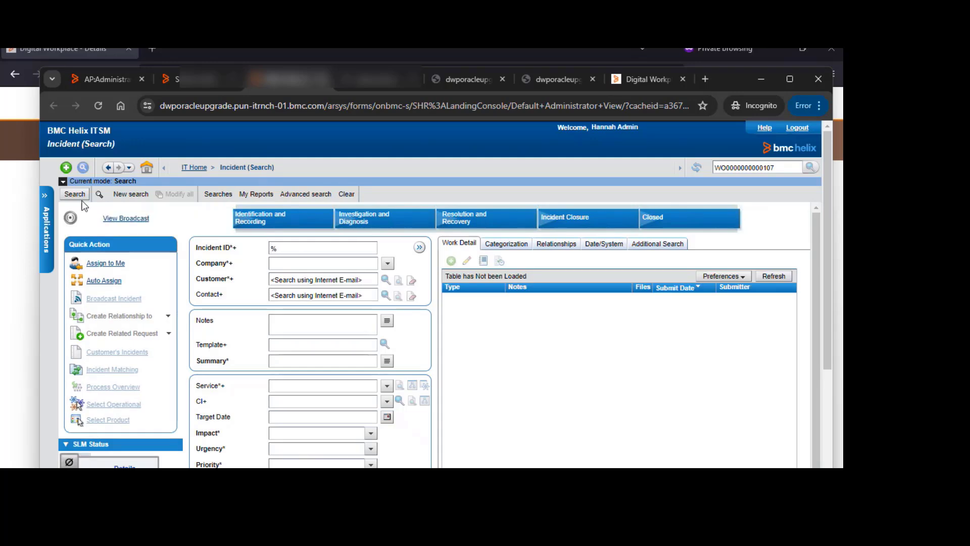
{"action": "left_click", "coordinate": [75, 194]}
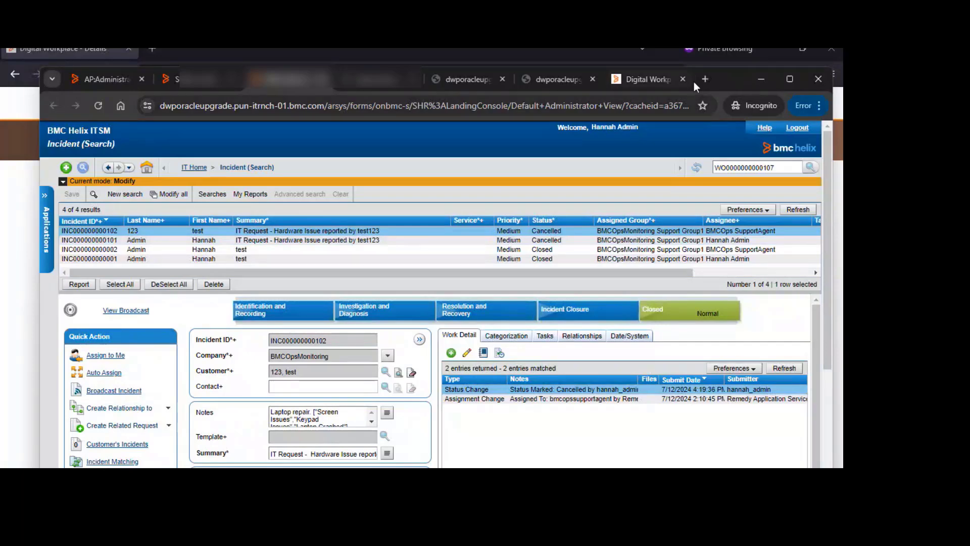
Expand the selected hardware-issue incident's Notes and Summary fields to read their full text, closing each without changes
{"action": "left_click", "coordinate": [788, 80]}
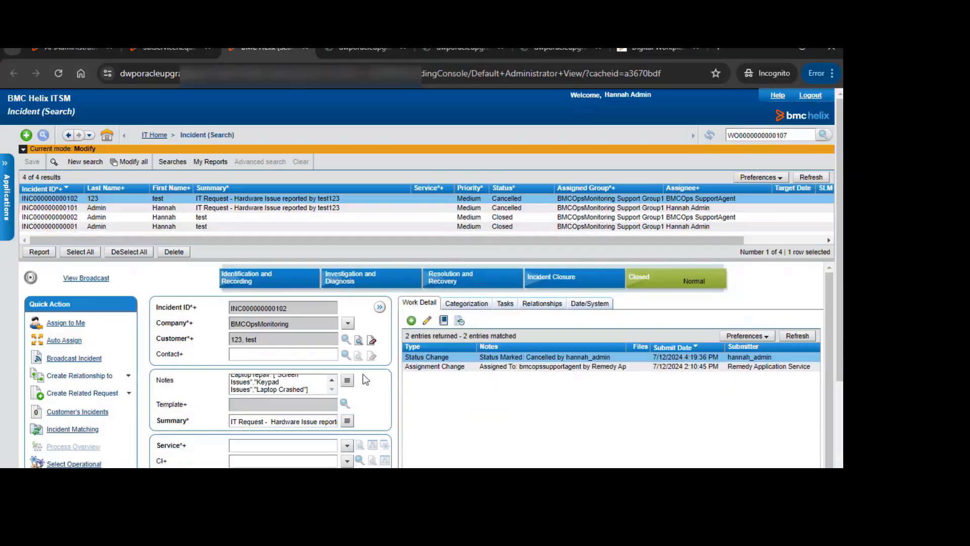
{"action": "left_click_drag", "start_coordinate": [391, 260], "coordinate": [383, 224]}
{"action": "left_click", "coordinate": [348, 347]}
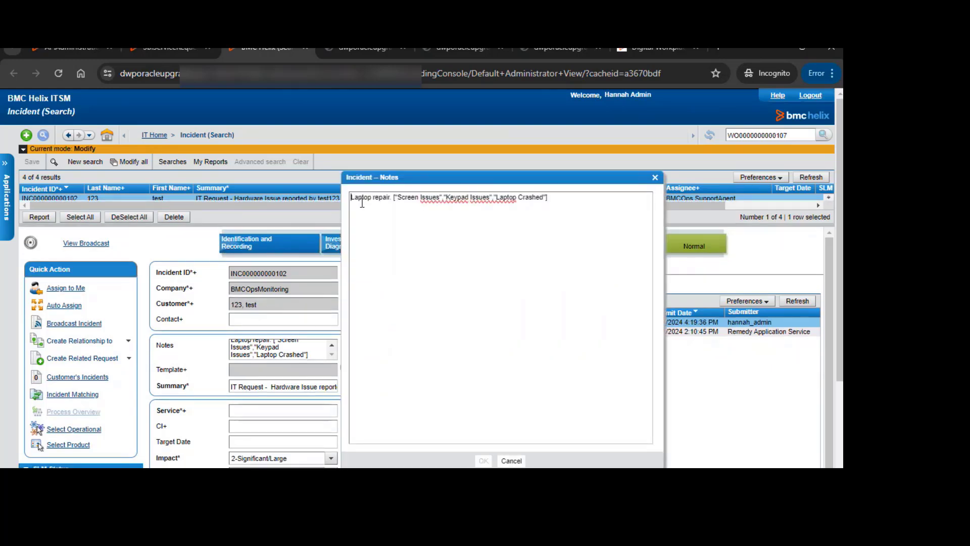
{"action": "left_click", "coordinate": [397, 200]}
{"action": "left_click_drag", "start_coordinate": [404, 202], "coordinate": [437, 200]}
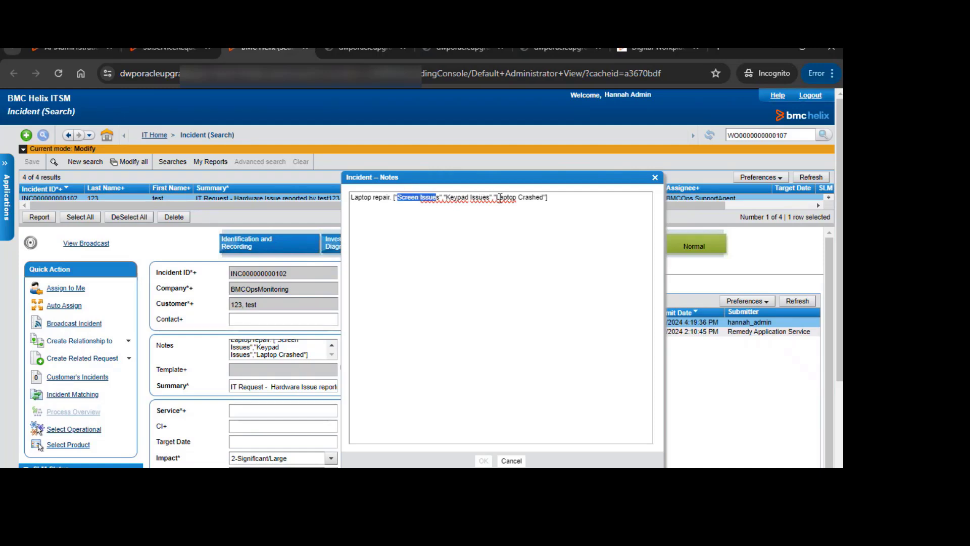
{"action": "left_click", "coordinate": [512, 461]}
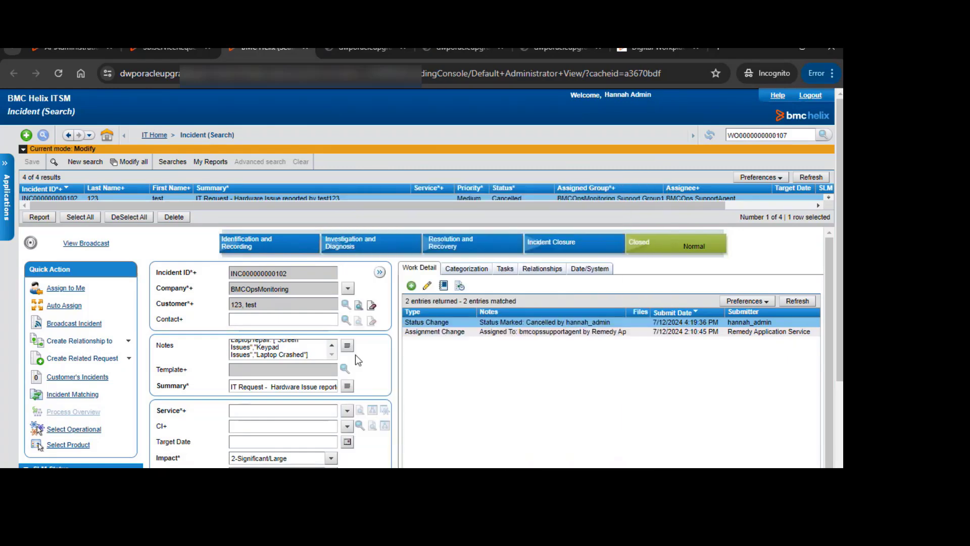
{"action": "left_click", "coordinate": [347, 386]}
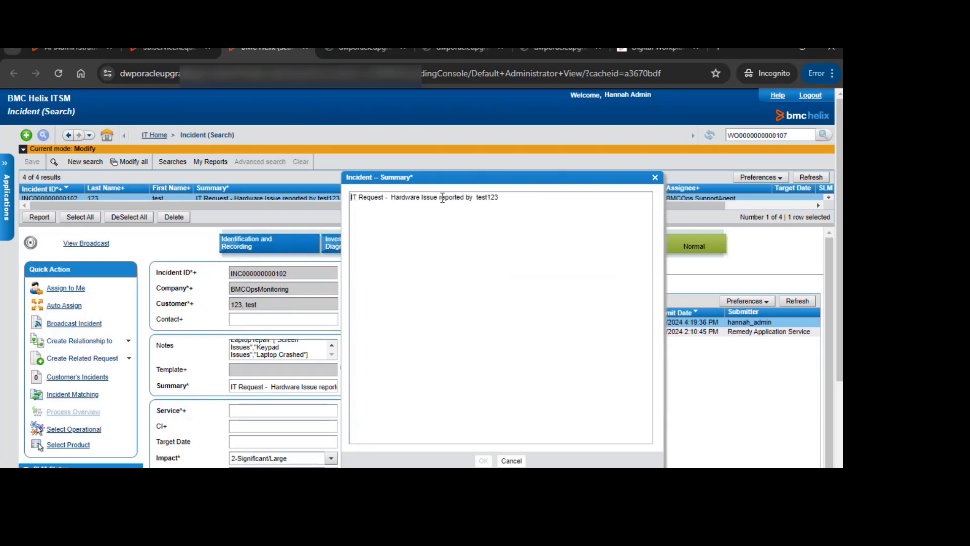
{"action": "left_click_drag", "start_coordinate": [503, 200], "coordinate": [477, 198]}
{"action": "left_click", "coordinate": [511, 461]}
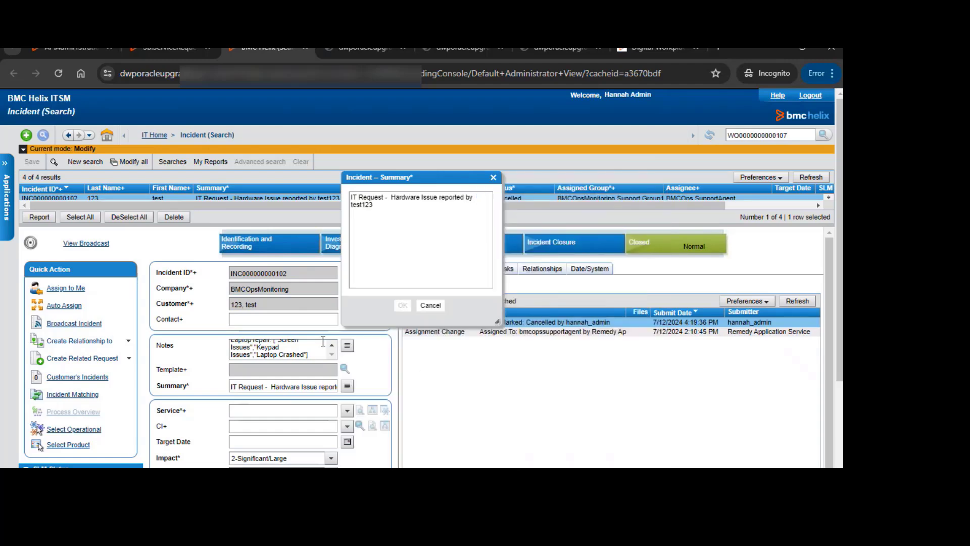
Scroll through the incident's impact, urgency, assignment and status fields, then switch back to the PowerPoint slide show
{"action": "scroll", "coordinate": [350, 386], "scroll_direction": "down", "scroll_amount": 5}
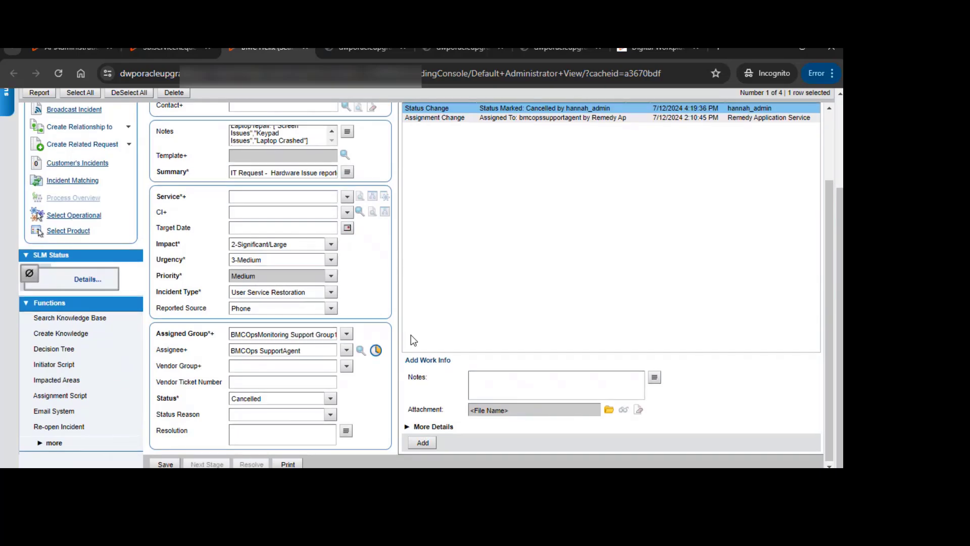
{"action": "scroll", "coordinate": [411, 336], "scroll_direction": "up", "scroll_amount": 3}
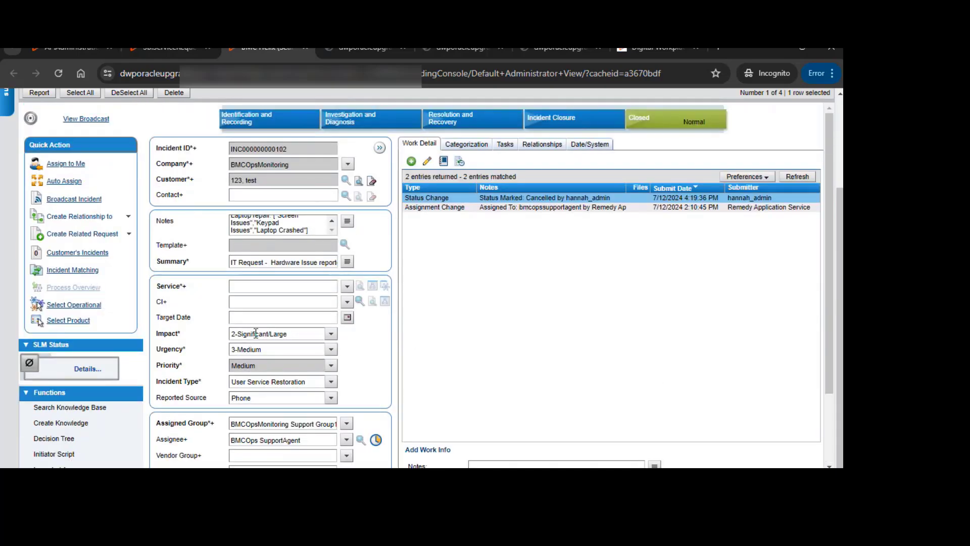
{"action": "left_click", "coordinate": [297, 336]}
{"action": "left_click", "coordinate": [501, 334]}
{"action": "scroll", "coordinate": [553, 336], "scroll_direction": "up", "scroll_amount": 3}
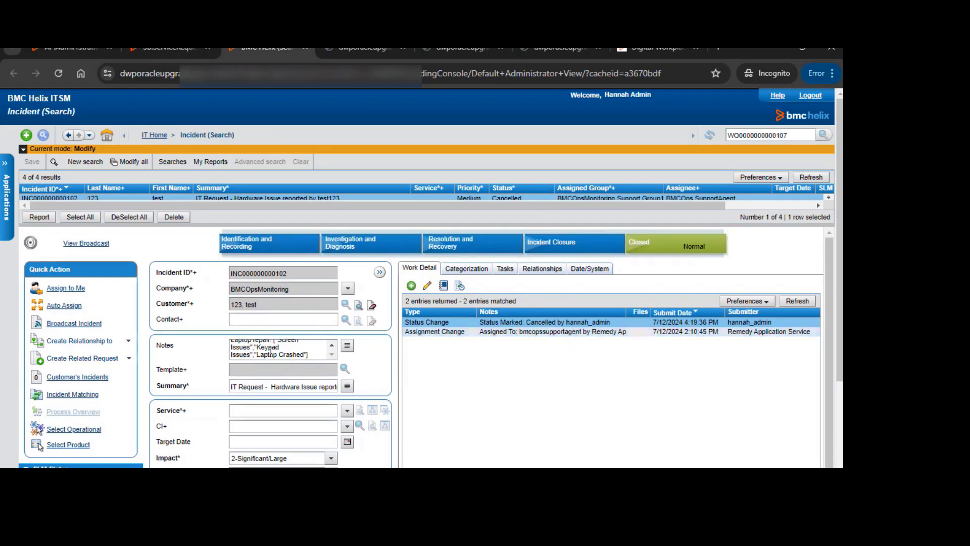
{"action": "scroll", "coordinate": [444, 311], "scroll_direction": "down", "scroll_amount": 2}
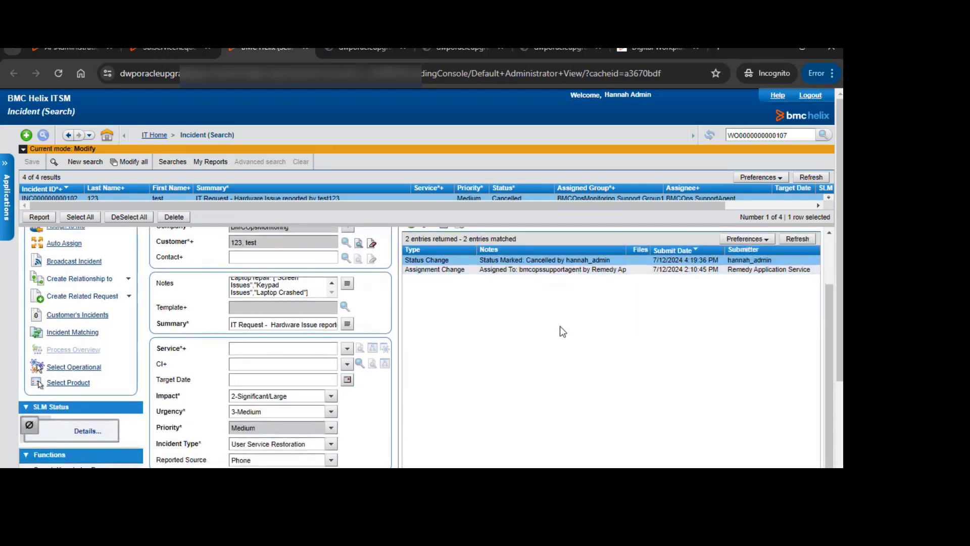
{"action": "mouse_move", "coordinate": [625, 487]}
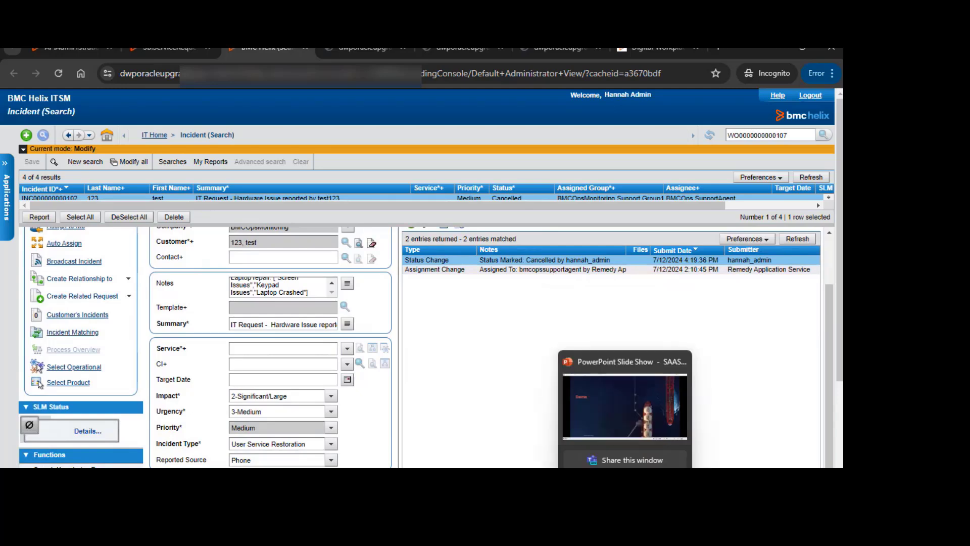
{"action": "left_click", "coordinate": [638, 408]}
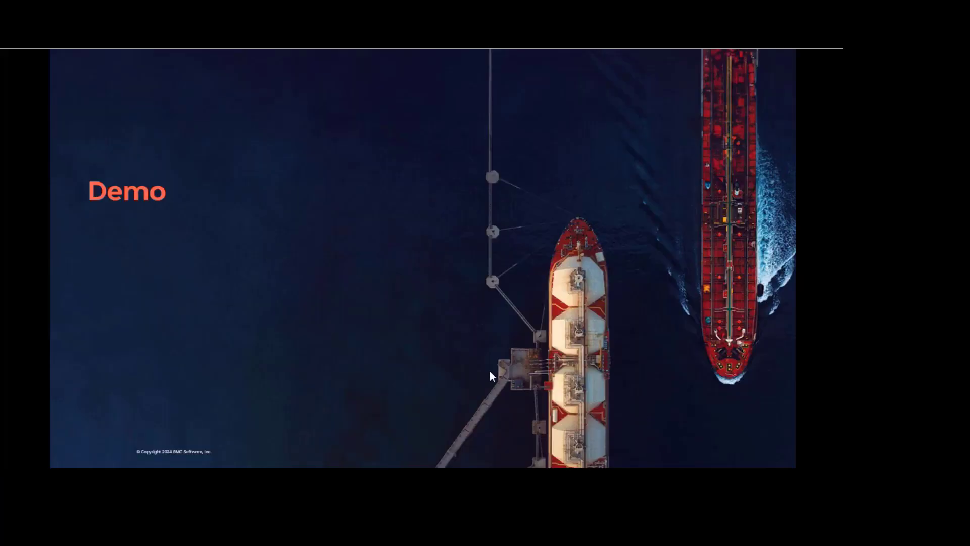
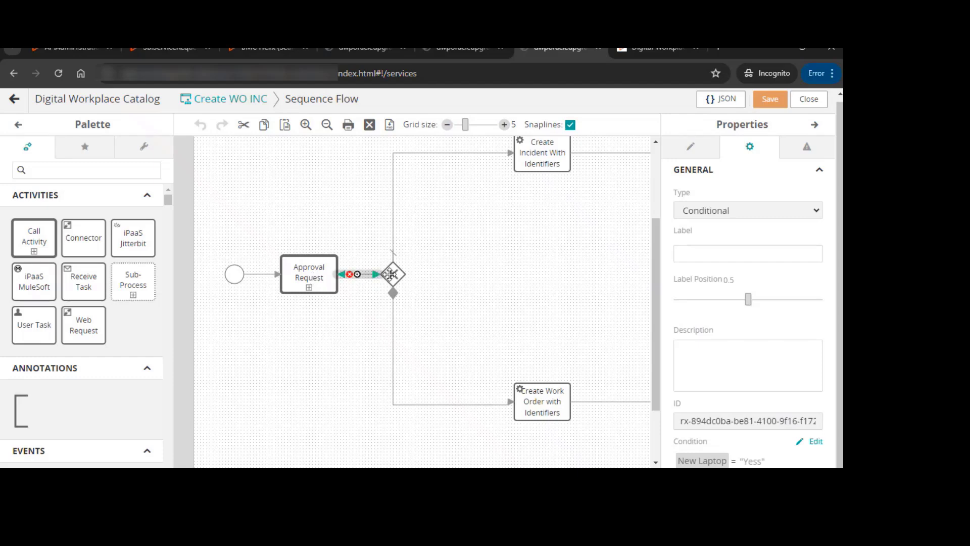
Select the Approval Request call activity in the Create WO INC flow and review its input map properties
{"action": "left_click_drag", "start_coordinate": [288, 471], "coordinate": [374, 471]}
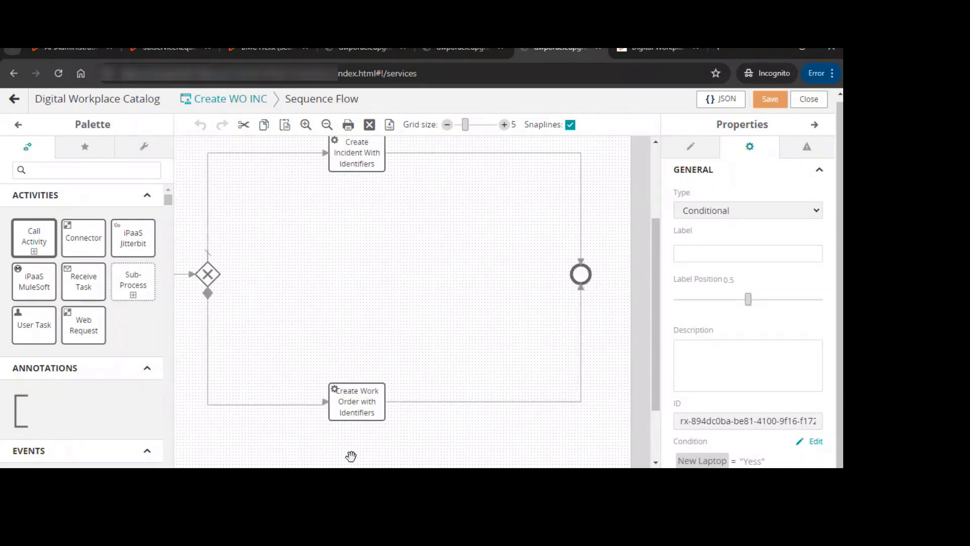
{"action": "left_click_drag", "start_coordinate": [347, 472], "coordinate": [285, 471]}
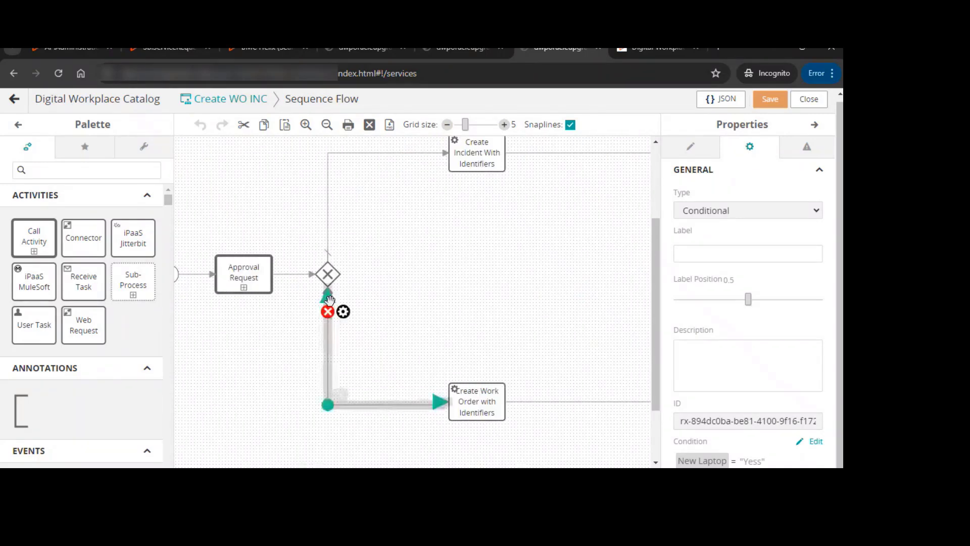
{"action": "left_click", "coordinate": [246, 275]}
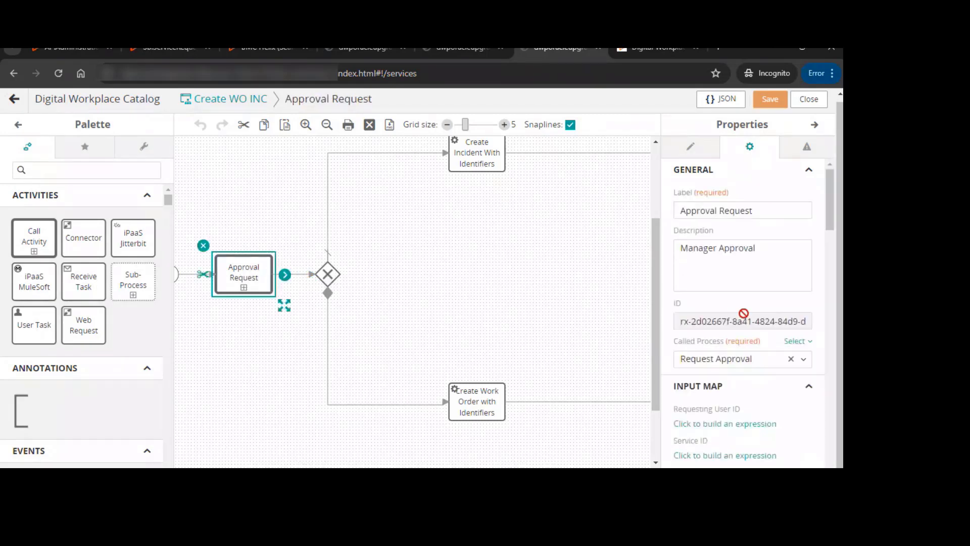
{"action": "scroll", "coordinate": [749, 325], "scroll_direction": "down", "scroll_amount": 6}
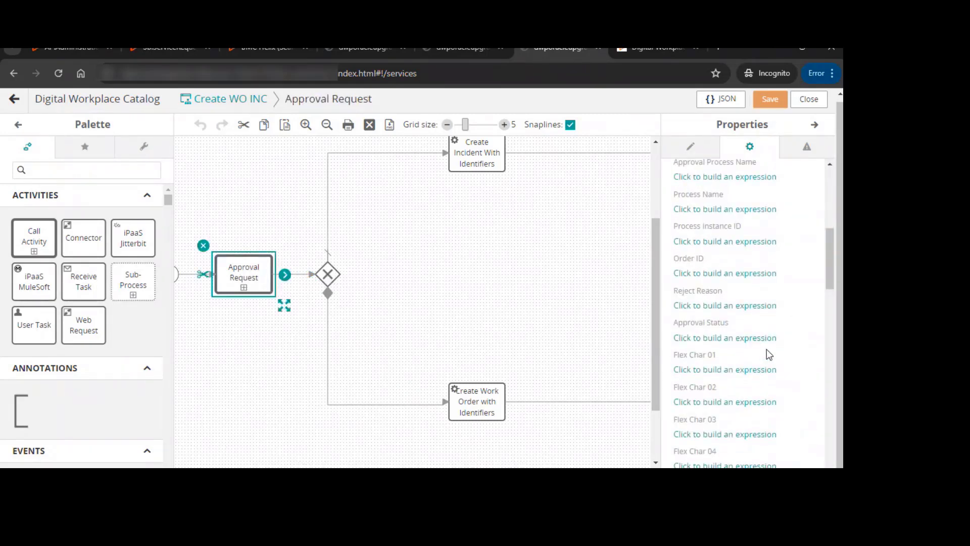
{"action": "scroll", "coordinate": [767, 354], "scroll_direction": "down", "scroll_amount": 10}
{"action": "scroll", "coordinate": [767, 349], "scroll_direction": "down", "scroll_amount": 5}
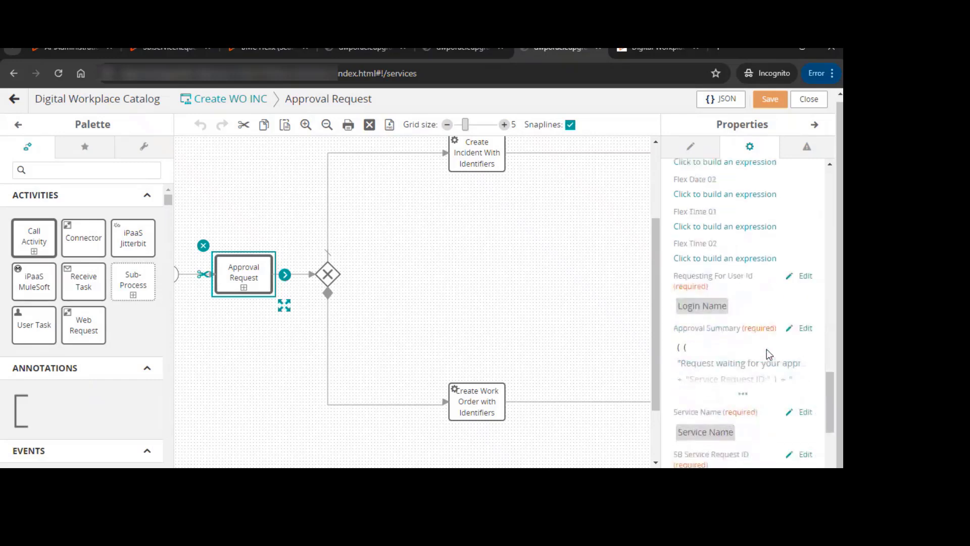
{"action": "scroll", "coordinate": [702, 228], "scroll_direction": "up", "scroll_amount": 1}
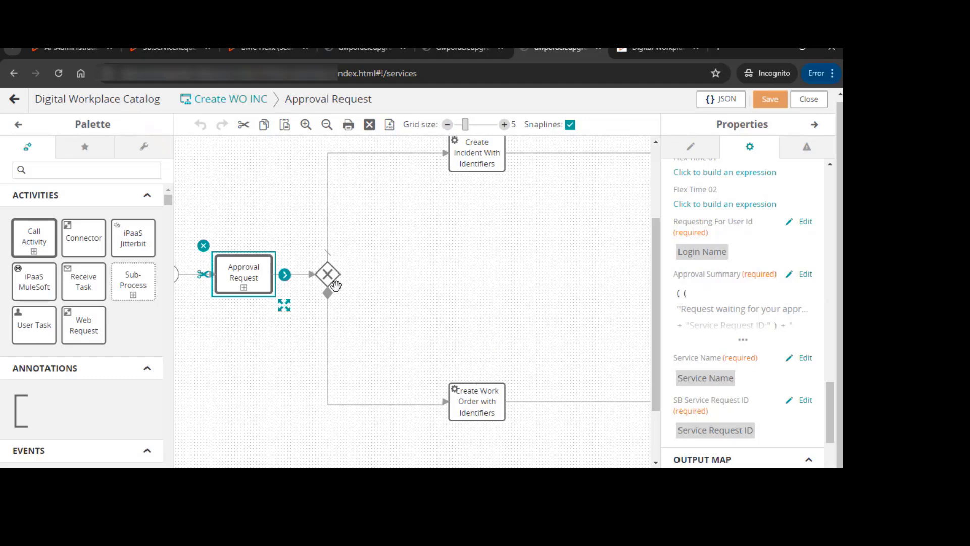
{"action": "left_click", "coordinate": [293, 275]}
{"action": "scroll", "coordinate": [413, 302], "scroll_direction": "right", "scroll_amount": 3}
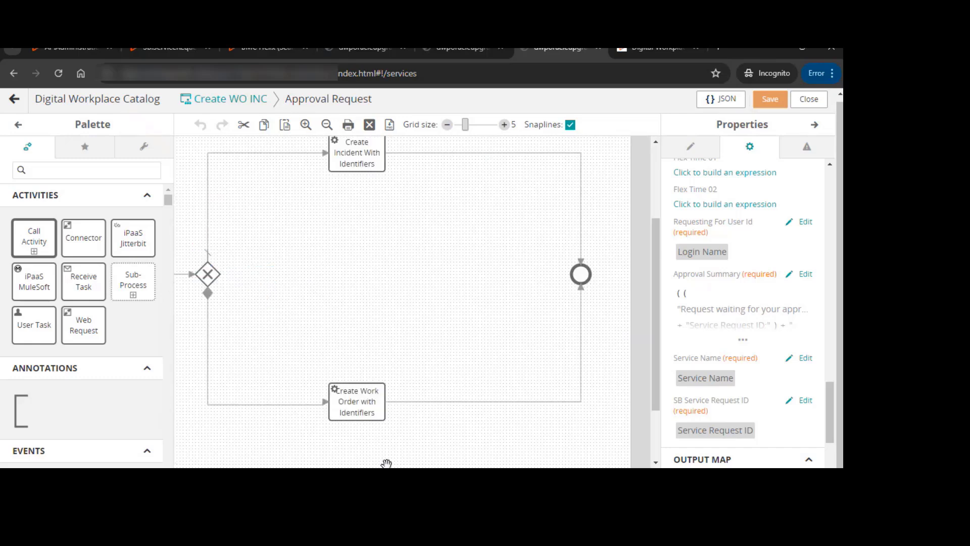
{"action": "scroll", "coordinate": [329, 461], "scroll_direction": "left", "scroll_amount": 4}
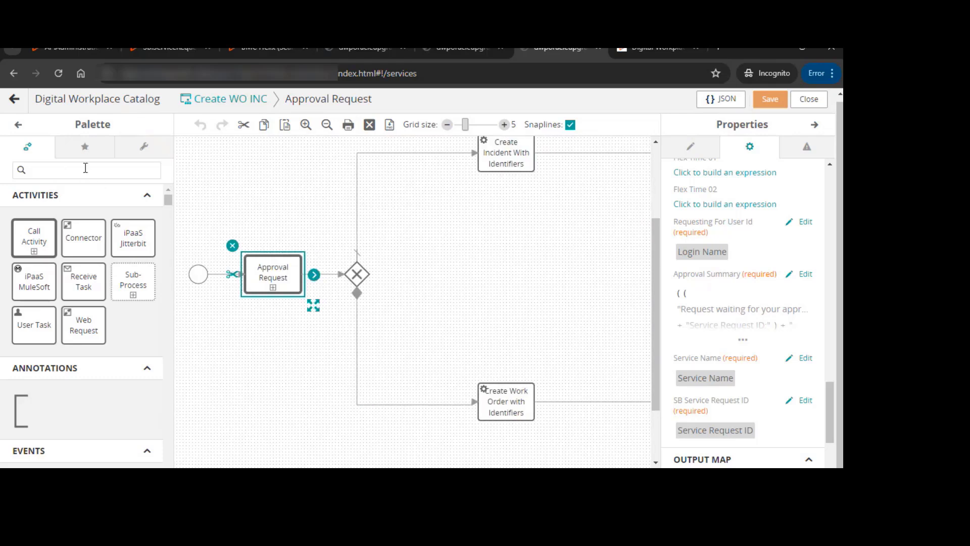
Search the activity palette for set components, then clear the search
{"action": "left_click", "coordinate": [86, 169]}
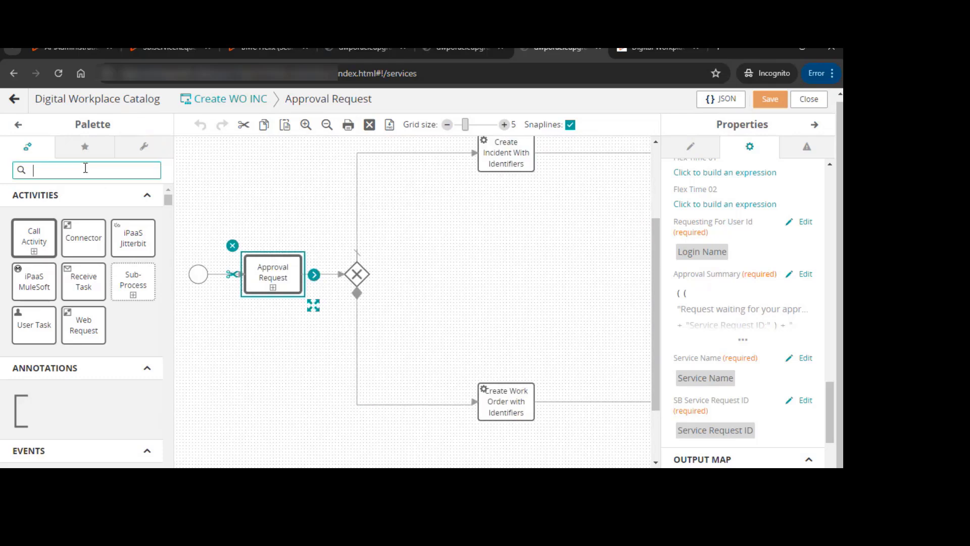
{"action": "type", "text": "set"}
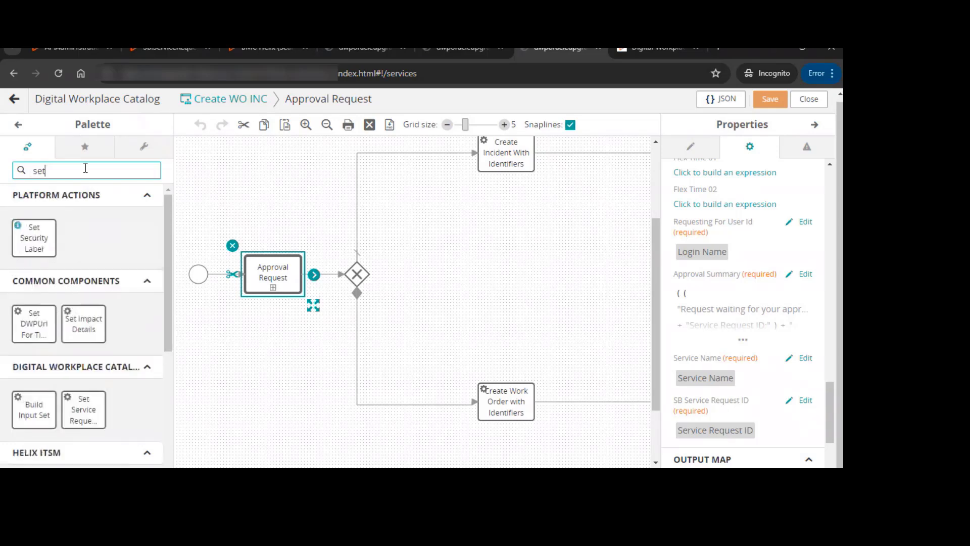
{"action": "key", "text": "ctrl+a"}
{"action": "key", "text": "BackSpace"}
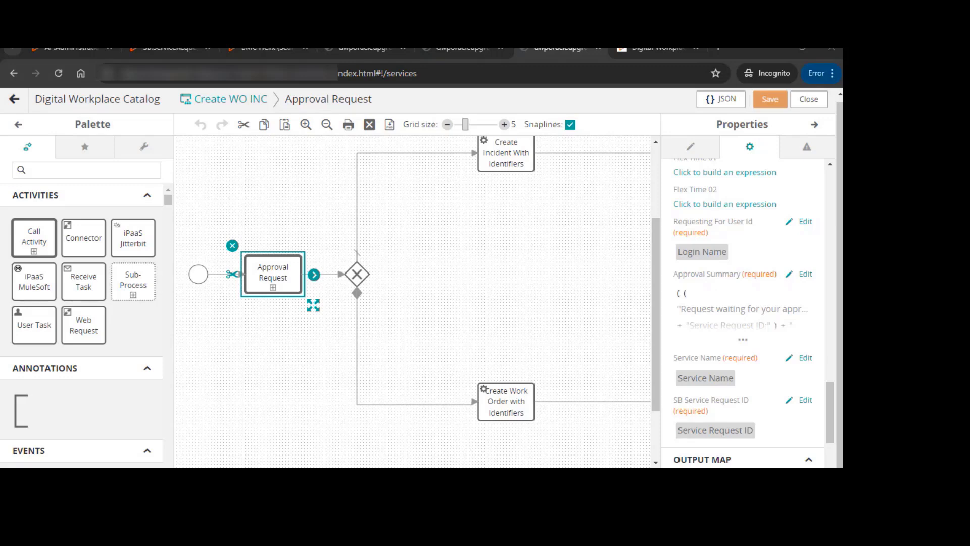
Close the process designer and cancel the Workflow and Questions panel
{"action": "left_click", "coordinate": [809, 99]}
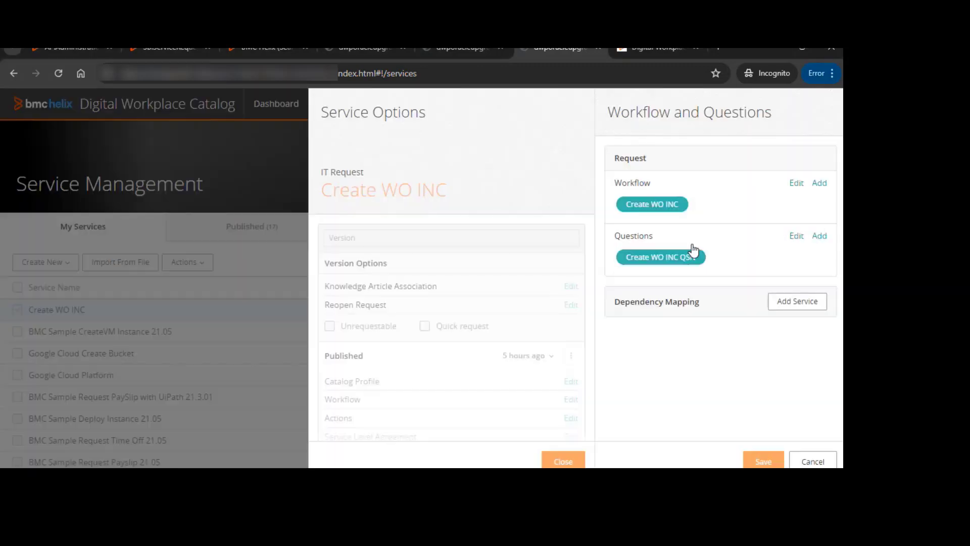
{"action": "left_click", "coordinate": [812, 461]}
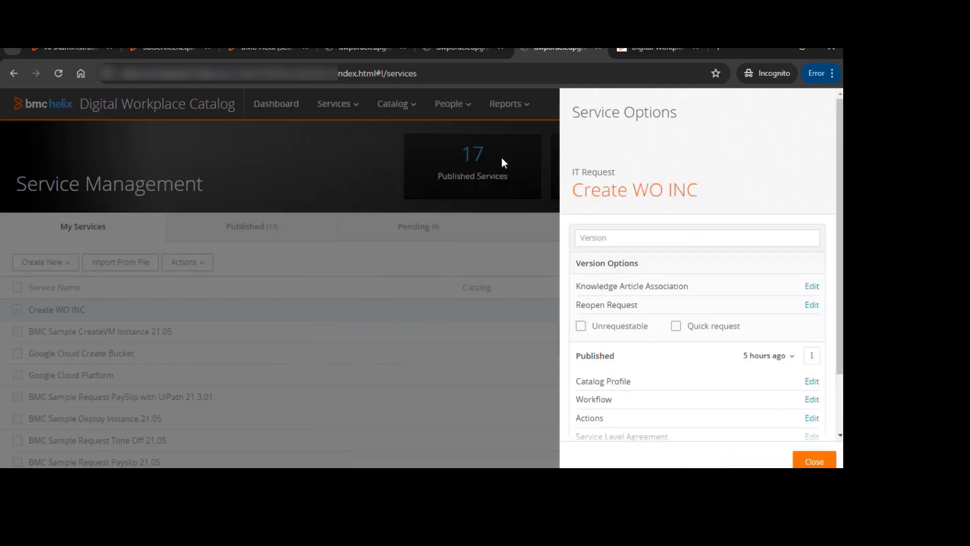
Open the Create WO INC item in the requester's Digital Workplace catalog and read its description
{"action": "left_click", "coordinate": [641, 49]}
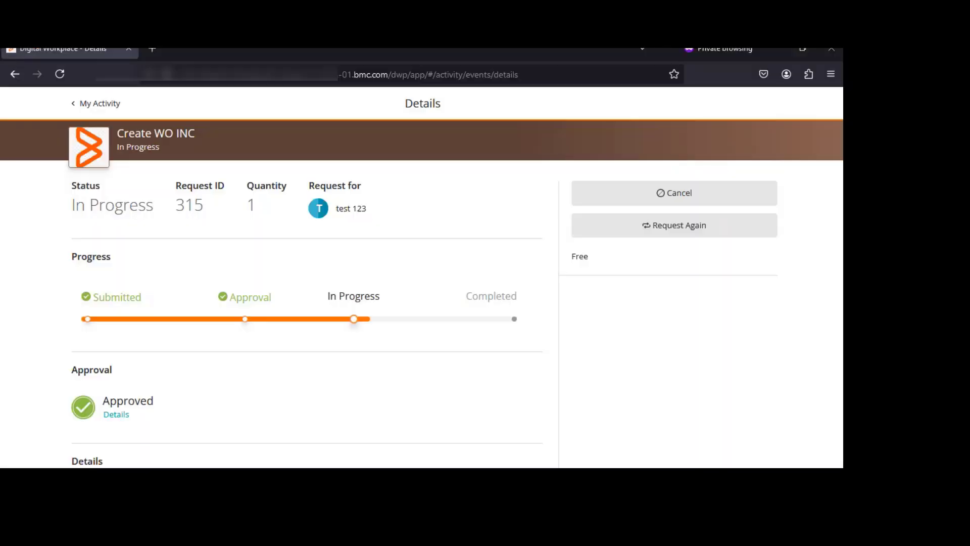
{"action": "left_click", "coordinate": [95, 104]}
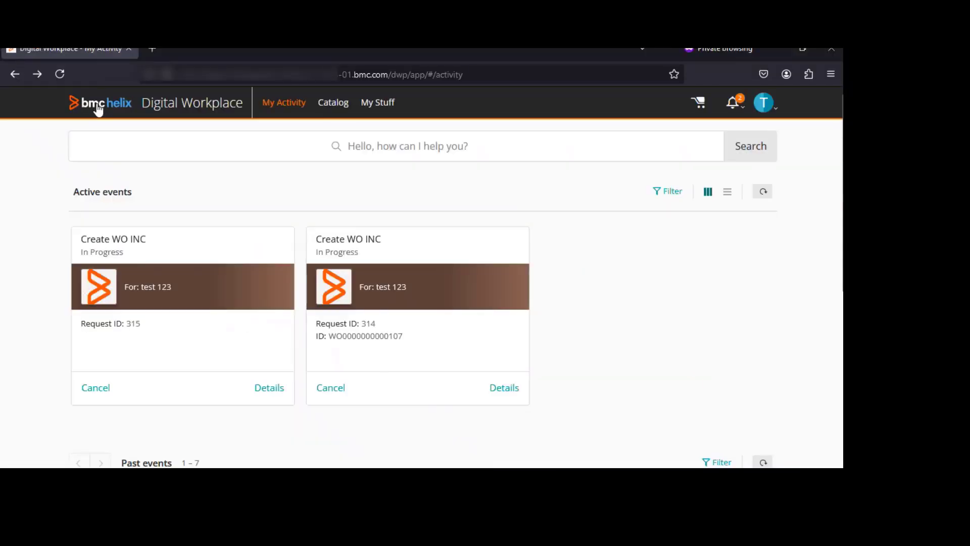
{"action": "left_click", "coordinate": [349, 102]}
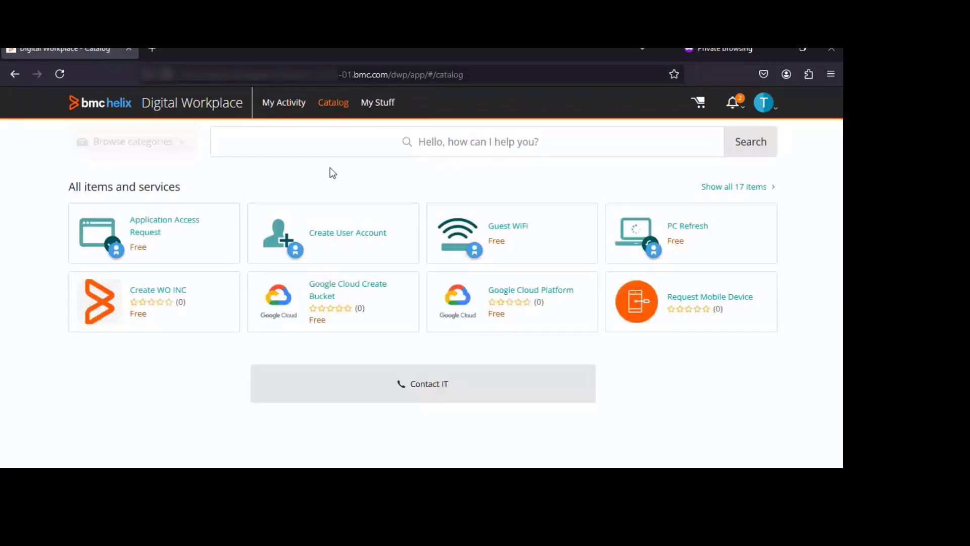
{"action": "left_click", "coordinate": [160, 303]}
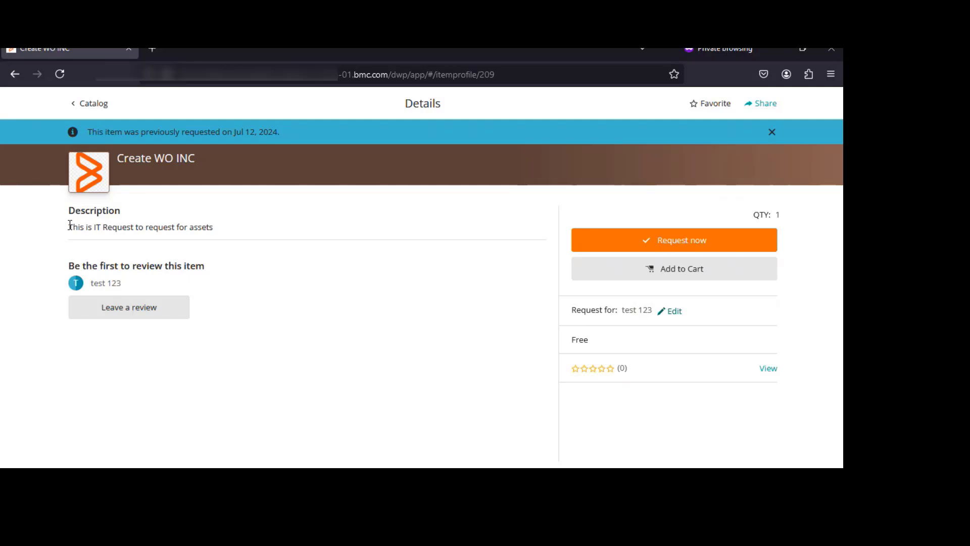
{"action": "left_click_drag", "start_coordinate": [71, 227], "coordinate": [221, 232]}
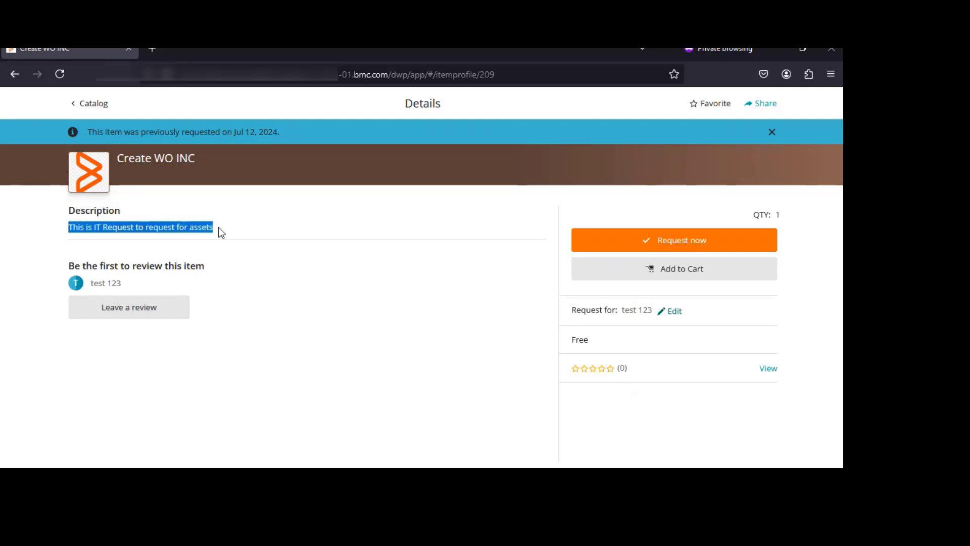
{"action": "left_click", "coordinate": [93, 103]}
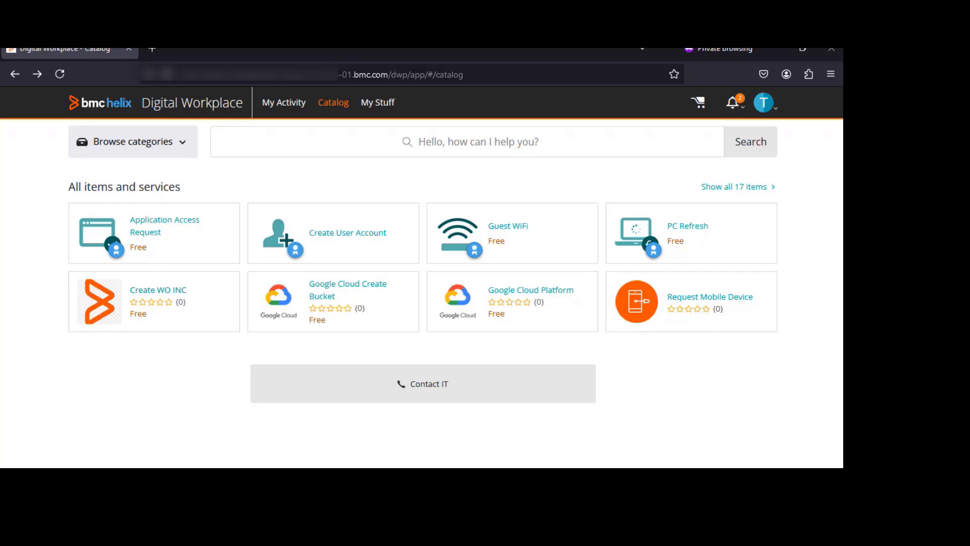
Return to the Create WO INC service options and open, then cancel, its Workflow and Questions panel
{"action": "mouse_move", "coordinate": [378, 487]}
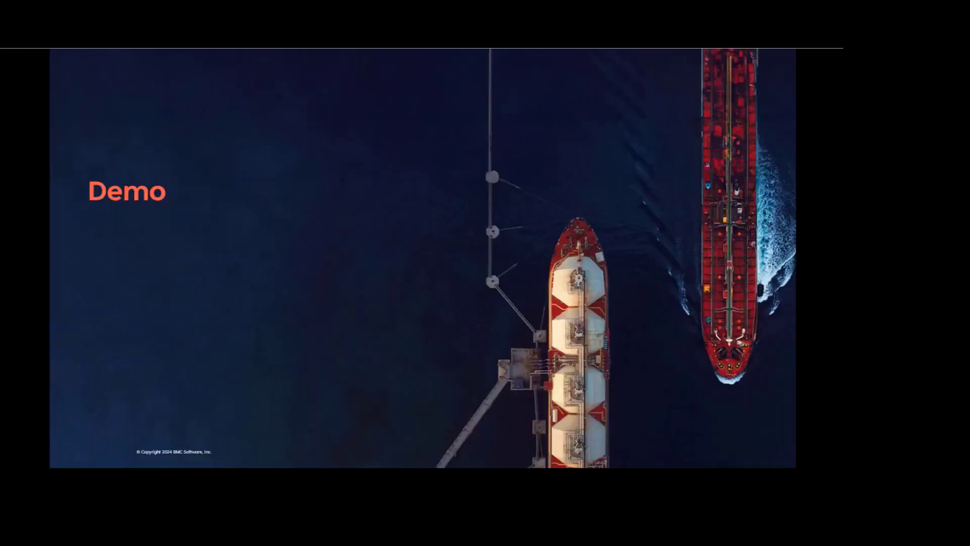
{"action": "mouse_move", "coordinate": [324, 485]}
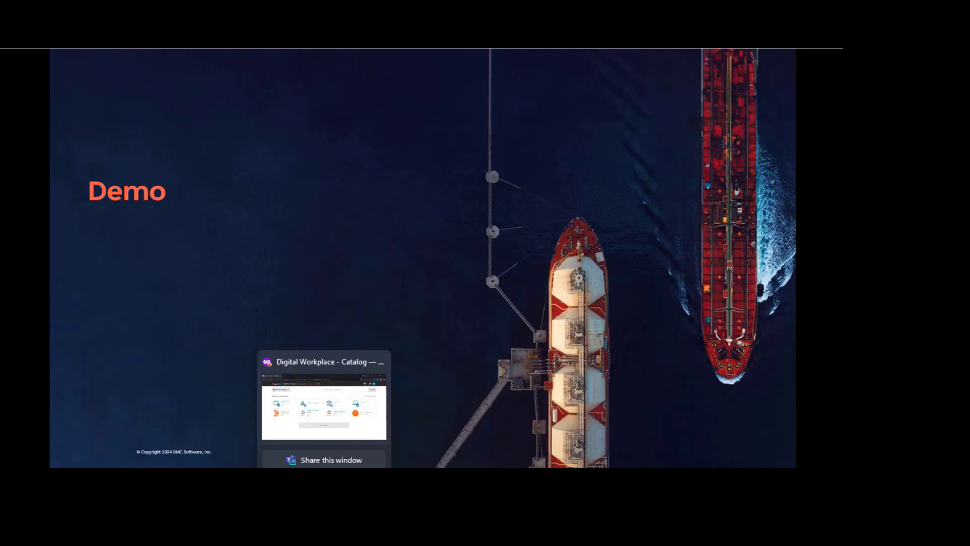
{"action": "mouse_move", "coordinate": [242, 485]}
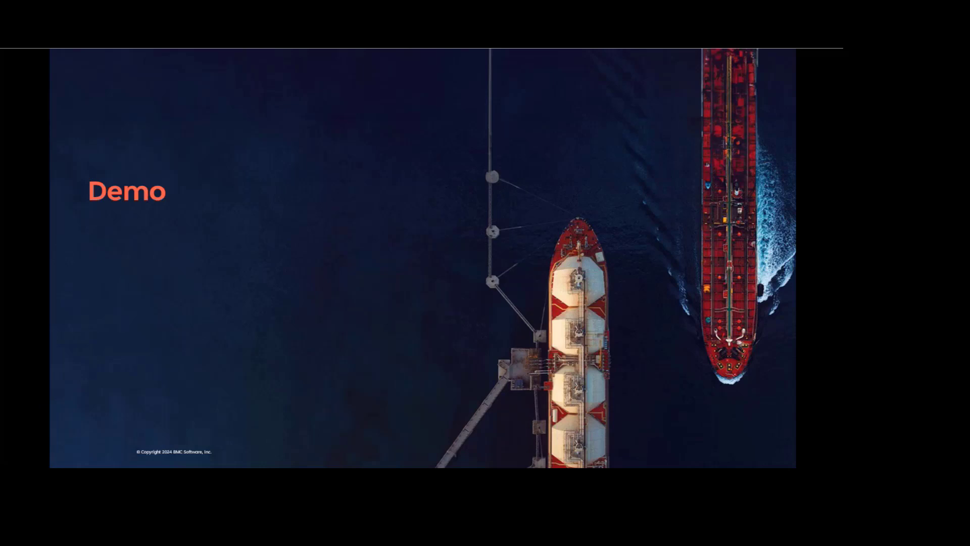
{"action": "left_click", "coordinate": [356, 399]}
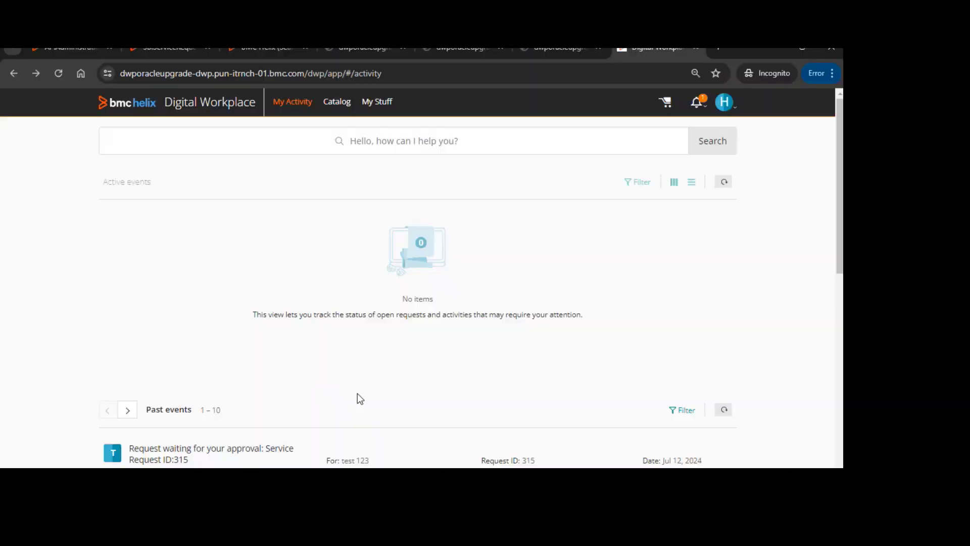
{"action": "left_click", "coordinate": [542, 50]}
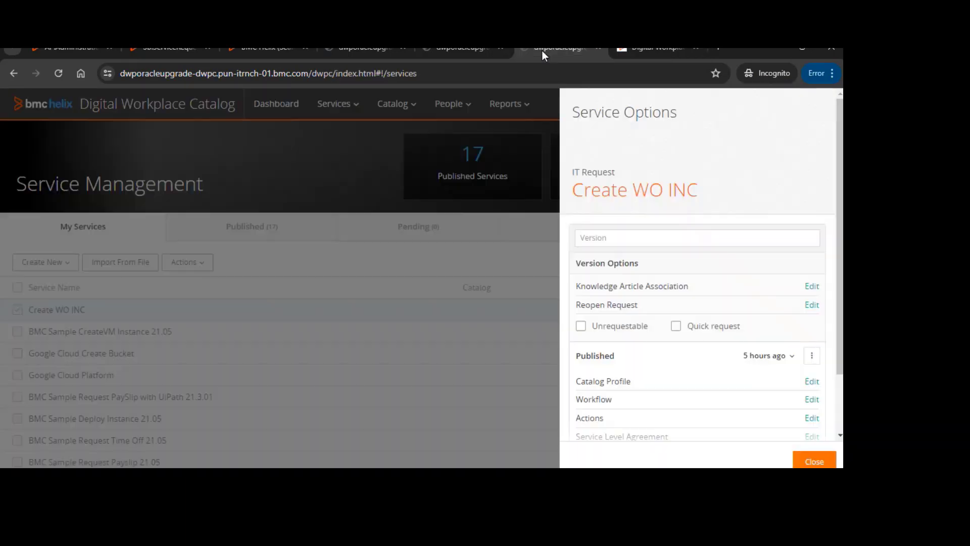
{"action": "left_click", "coordinate": [811, 399]}
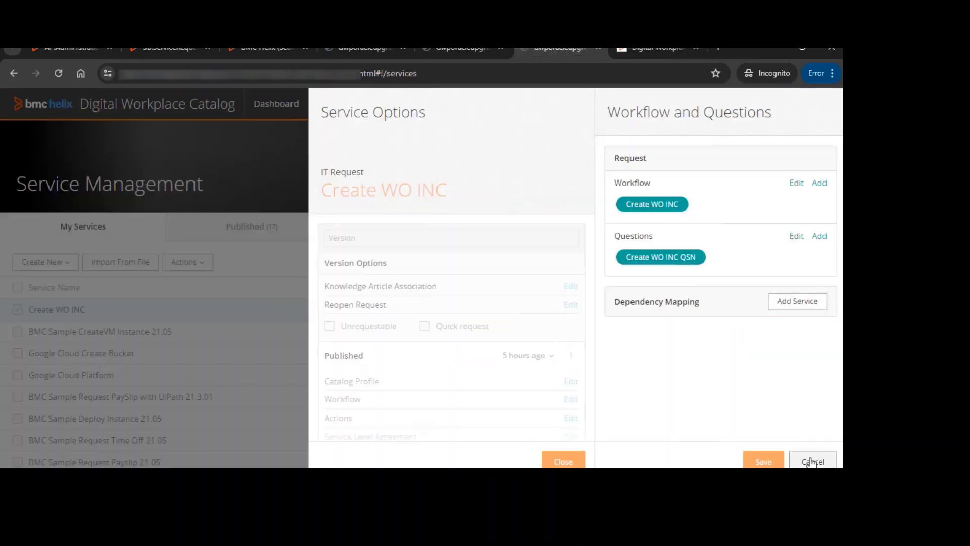
{"action": "left_click", "coordinate": [807, 459]}
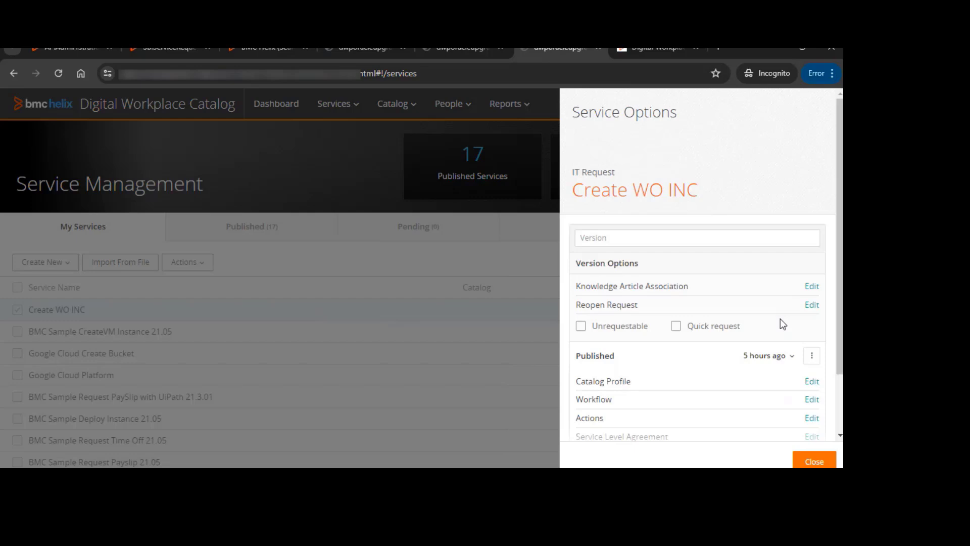
Open Create WO INC's catalog profile and compare it with the Digital Workplace My Activity tab
{"action": "left_click", "coordinate": [811, 382]}
{"action": "left_click", "coordinate": [734, 272]}
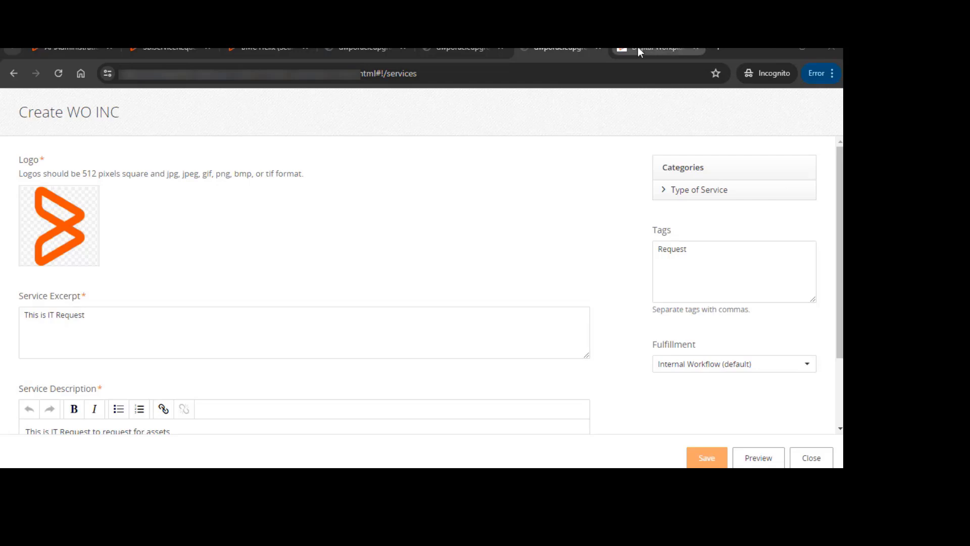
{"action": "mouse_move", "coordinate": [638, 47]}
{"action": "left_click", "coordinate": [660, 47]}
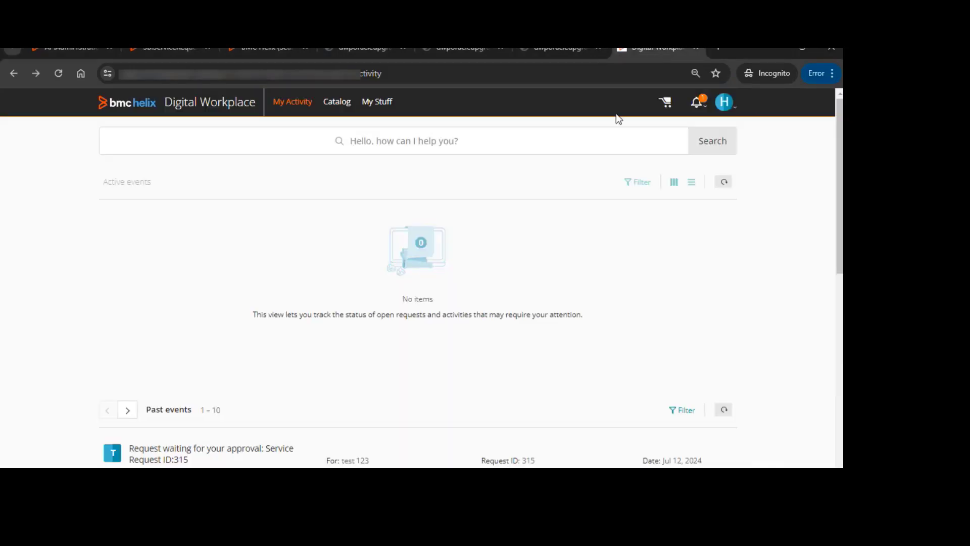
{"action": "left_click", "coordinate": [549, 53]}
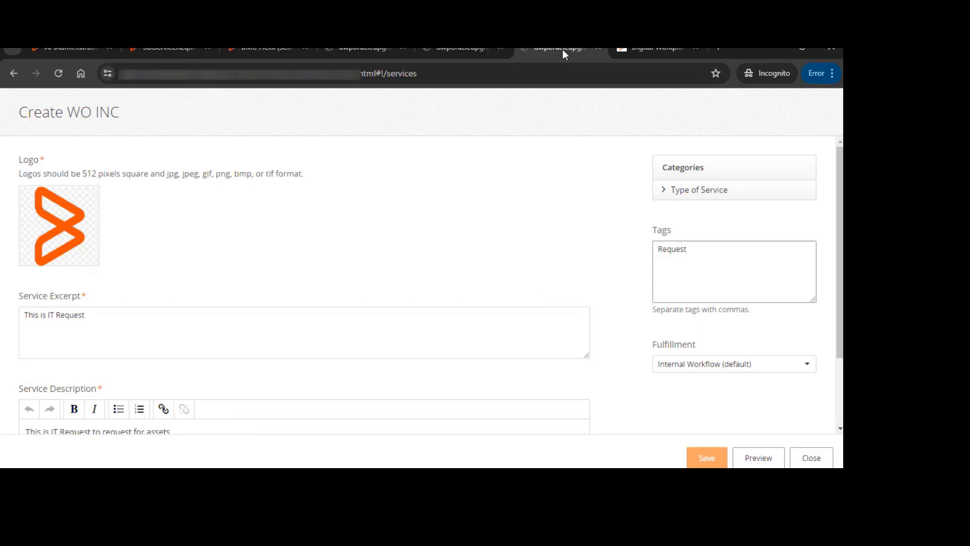
{"action": "left_click", "coordinate": [641, 54]}
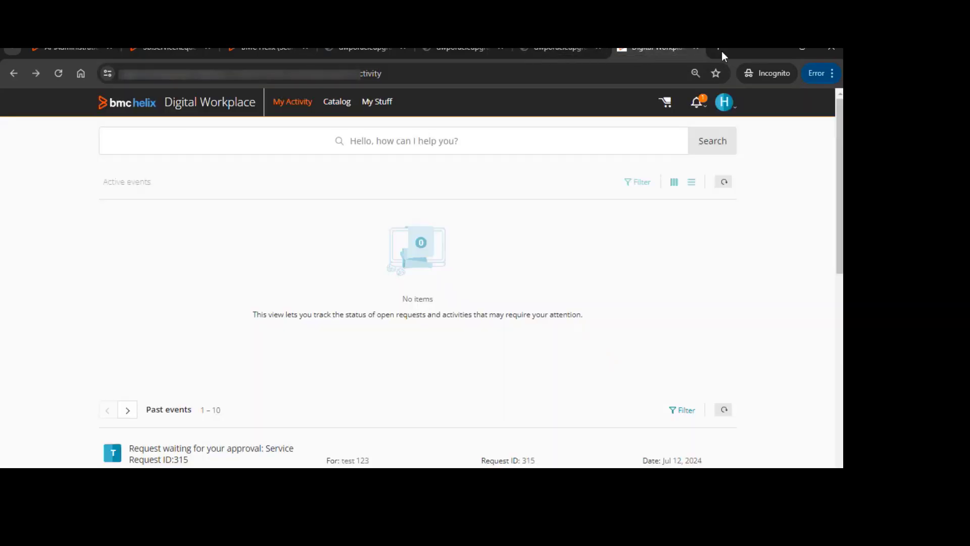
{"action": "left_click", "coordinate": [573, 47]}
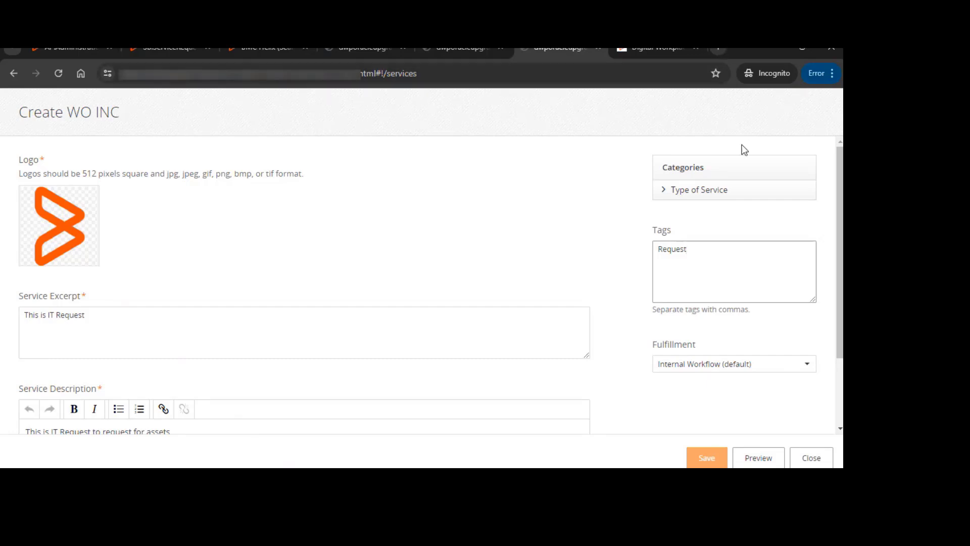
Open the Create WO INC workflow in the designer and review the Create Incident With Identifiers properties
{"action": "left_click", "coordinate": [811, 457]}
{"action": "left_click", "coordinate": [811, 400]}
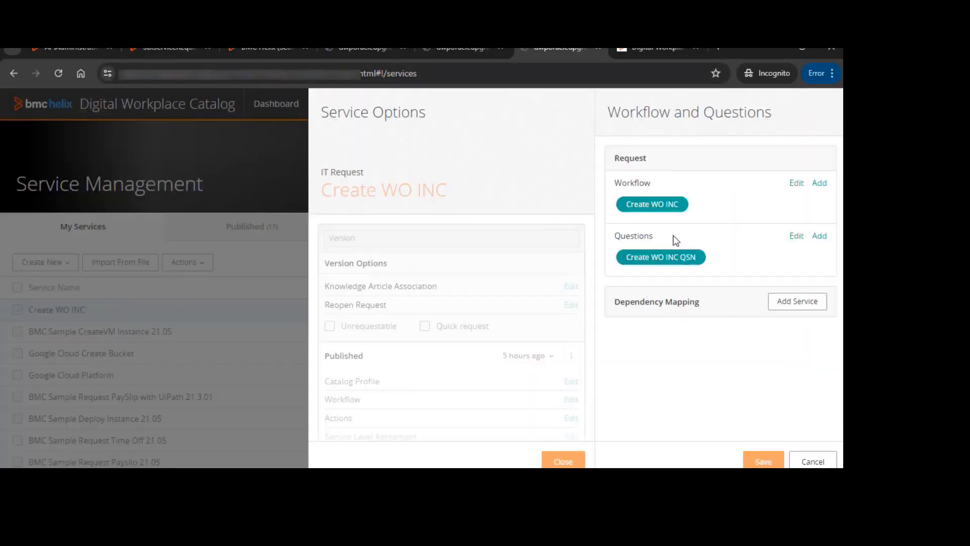
{"action": "left_click", "coordinate": [796, 184]}
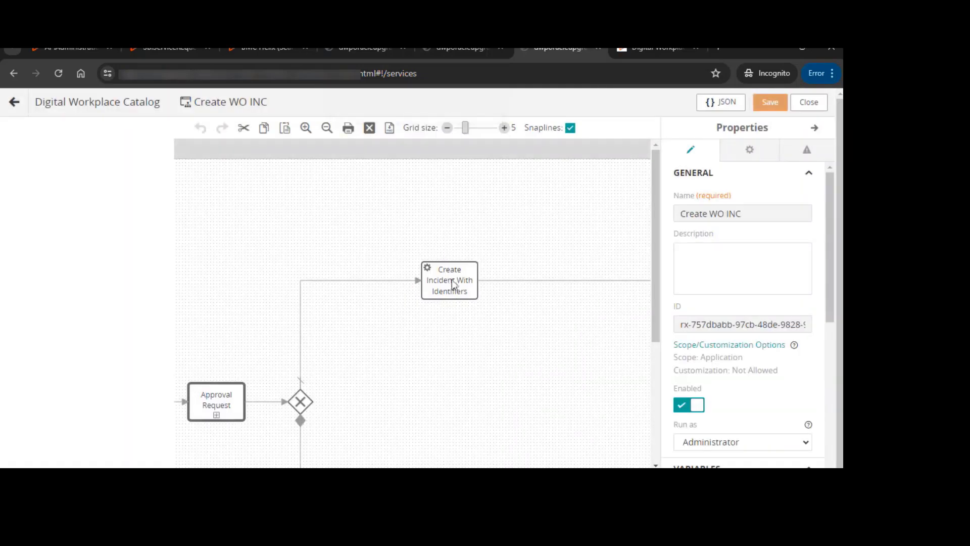
{"action": "scroll", "coordinate": [461, 375], "scroll_direction": "down", "scroll_amount": 3}
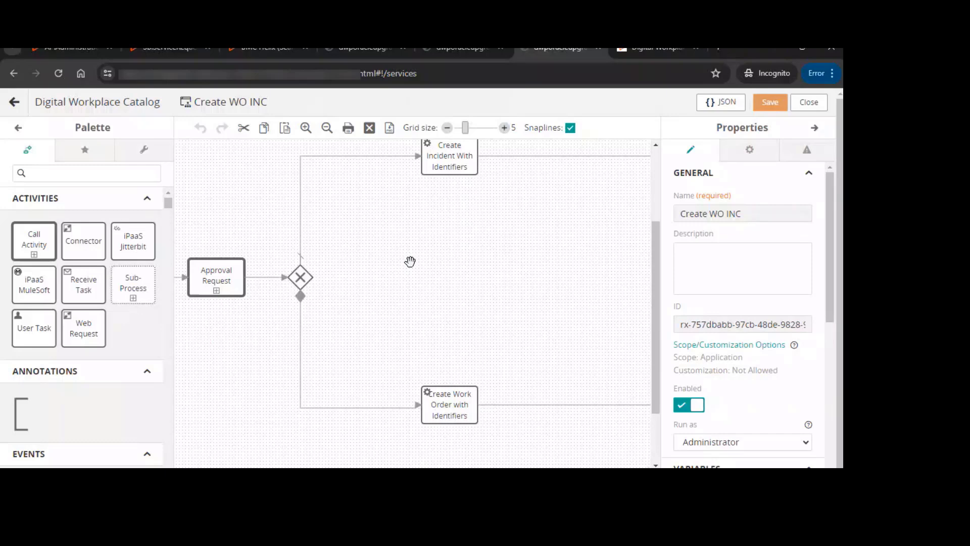
{"action": "left_click", "coordinate": [458, 158]}
{"action": "scroll", "coordinate": [747, 363], "scroll_direction": "down", "scroll_amount": 5}
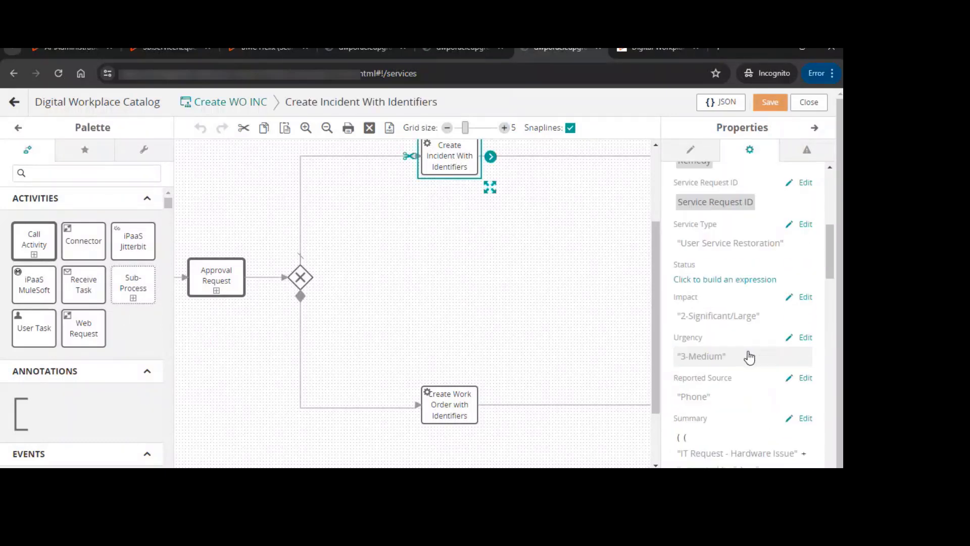
Scroll through the remaining Create Incident With Identifiers properties and open the expression editor for Submitter
{"action": "scroll", "coordinate": [792, 374], "scroll_direction": "down", "scroll_amount": 3}
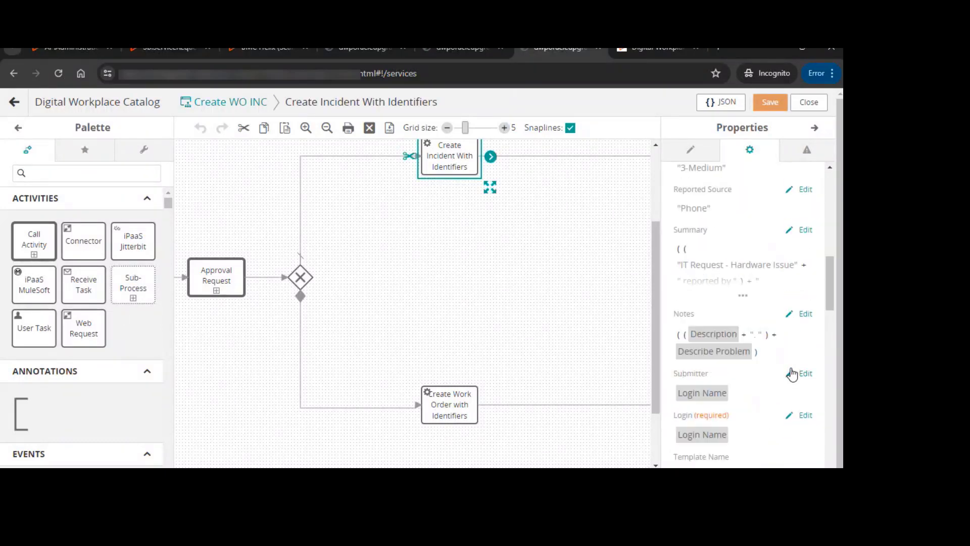
{"action": "scroll", "coordinate": [791, 371], "scroll_direction": "down", "scroll_amount": 3}
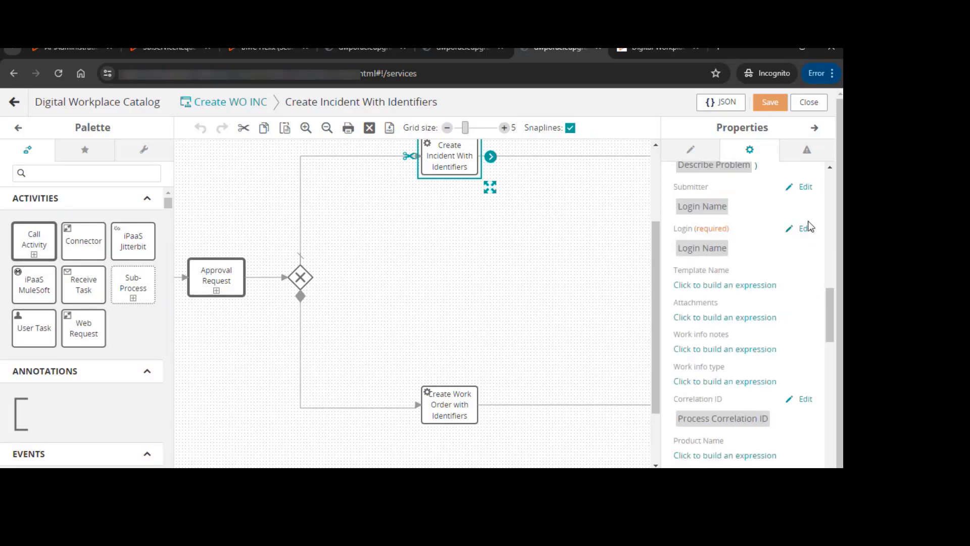
{"action": "scroll", "coordinate": [809, 227], "scroll_direction": "up", "scroll_amount": 2}
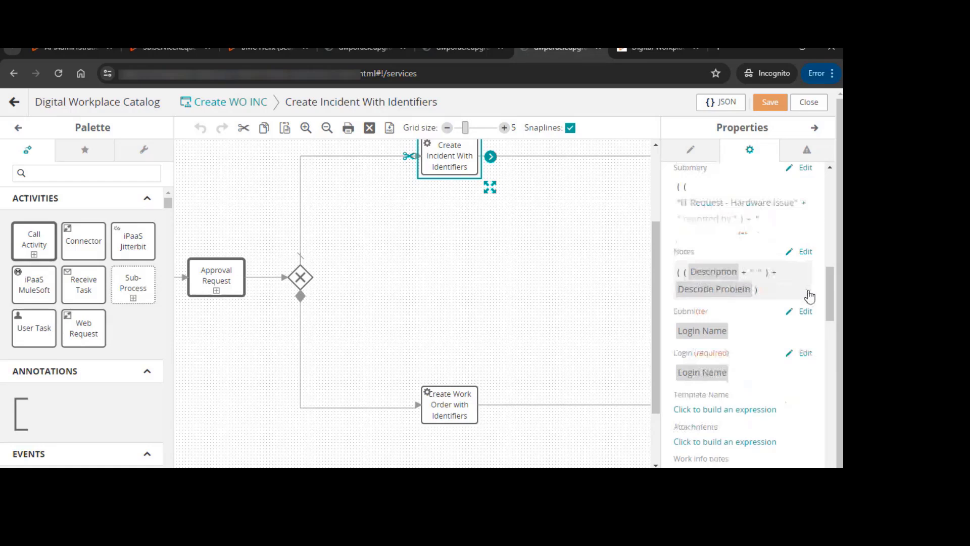
{"action": "left_click", "coordinate": [804, 311]}
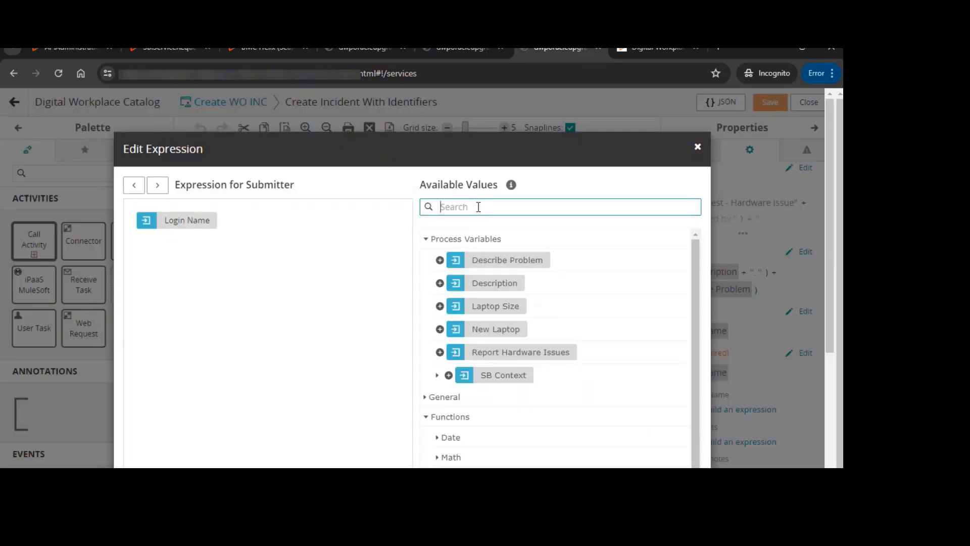
Browse the SB Context and Service Request values available for the Submitter expression
{"action": "left_click", "coordinate": [437, 375]}
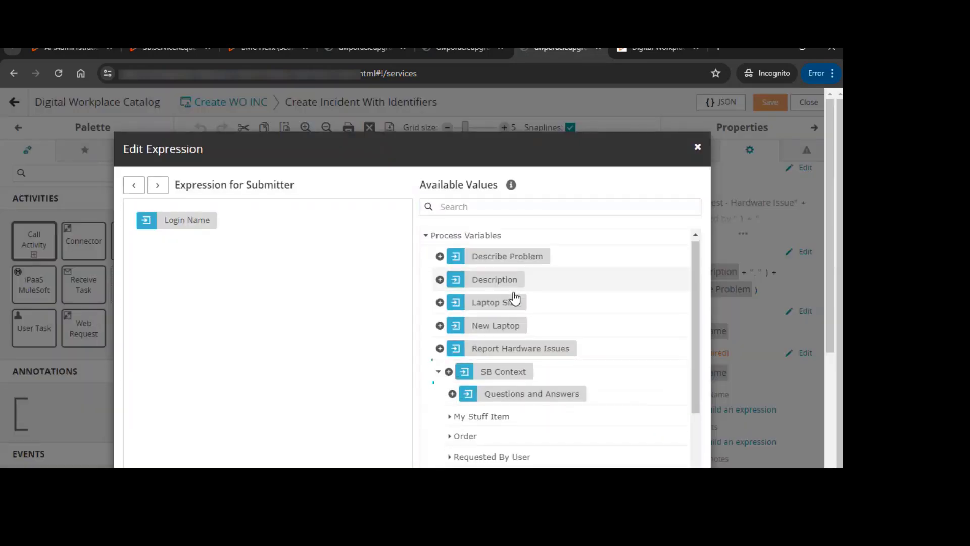
{"action": "scroll", "coordinate": [514, 299], "scroll_direction": "down", "scroll_amount": 2}
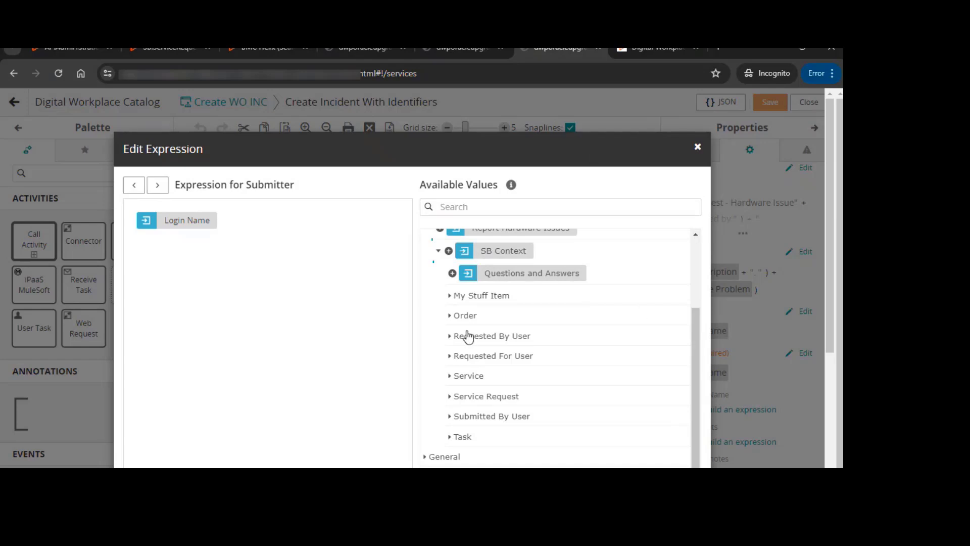
{"action": "scroll", "coordinate": [465, 335], "scroll_direction": "up", "scroll_amount": 3}
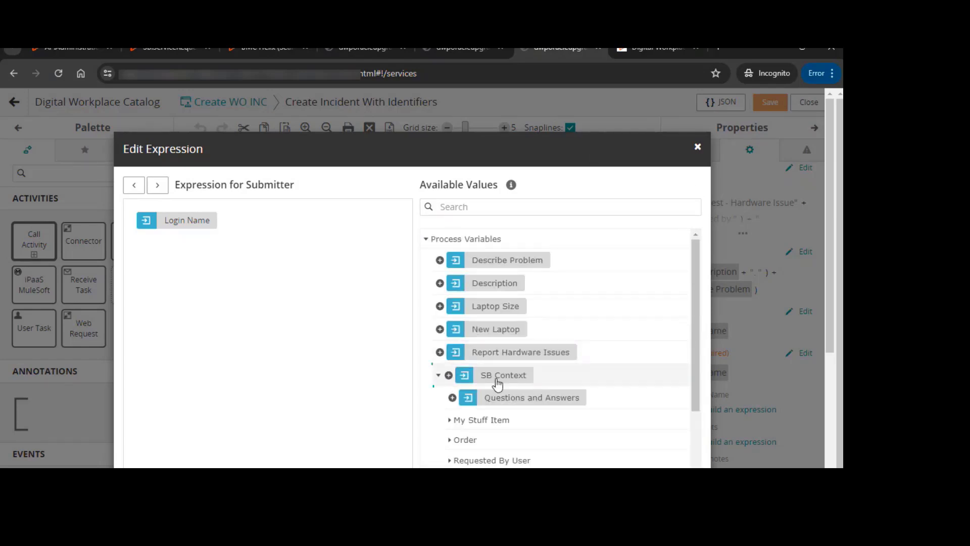
{"action": "scroll", "coordinate": [496, 381], "scroll_direction": "down", "scroll_amount": 3}
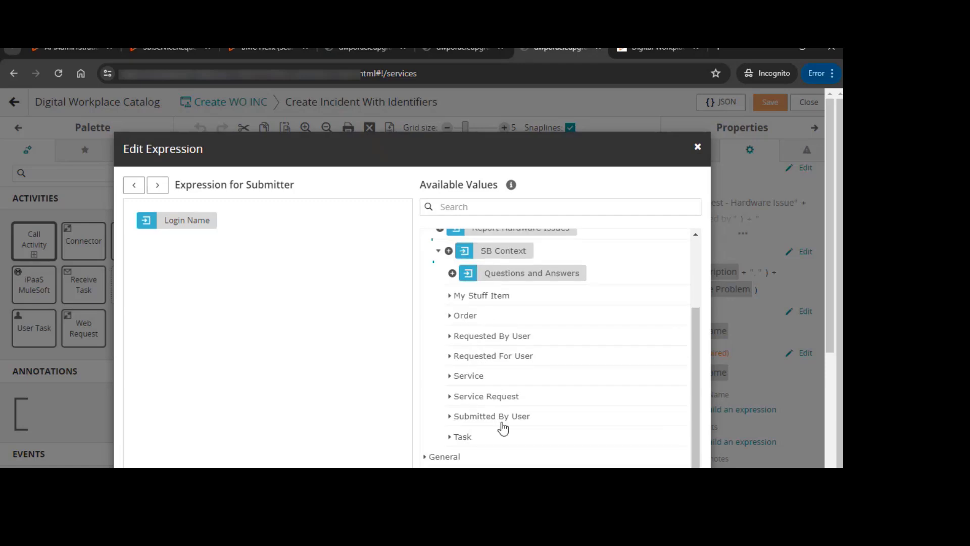
{"action": "left_click", "coordinate": [448, 397]}
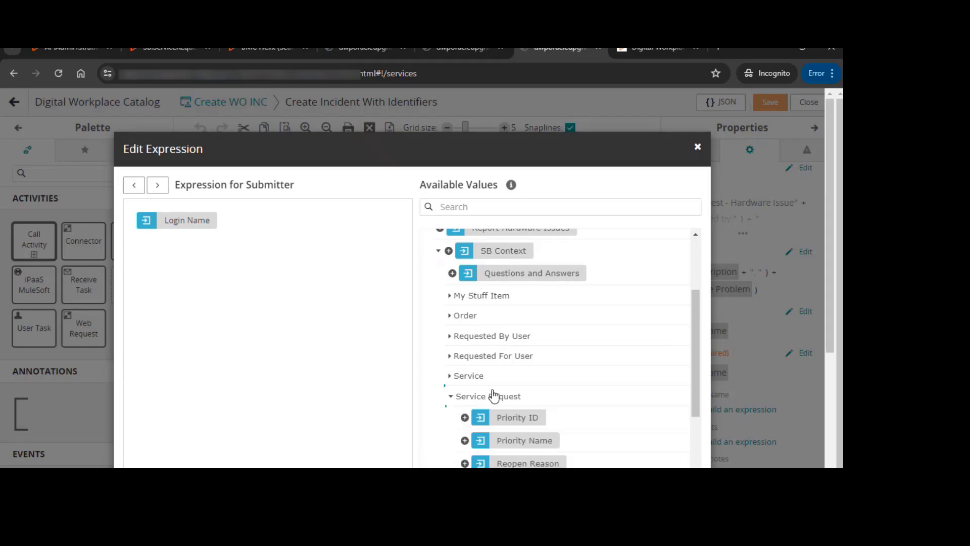
{"action": "scroll", "coordinate": [495, 399], "scroll_direction": "down", "scroll_amount": 3}
{"action": "scroll", "coordinate": [518, 324], "scroll_direction": "down", "scroll_amount": 3}
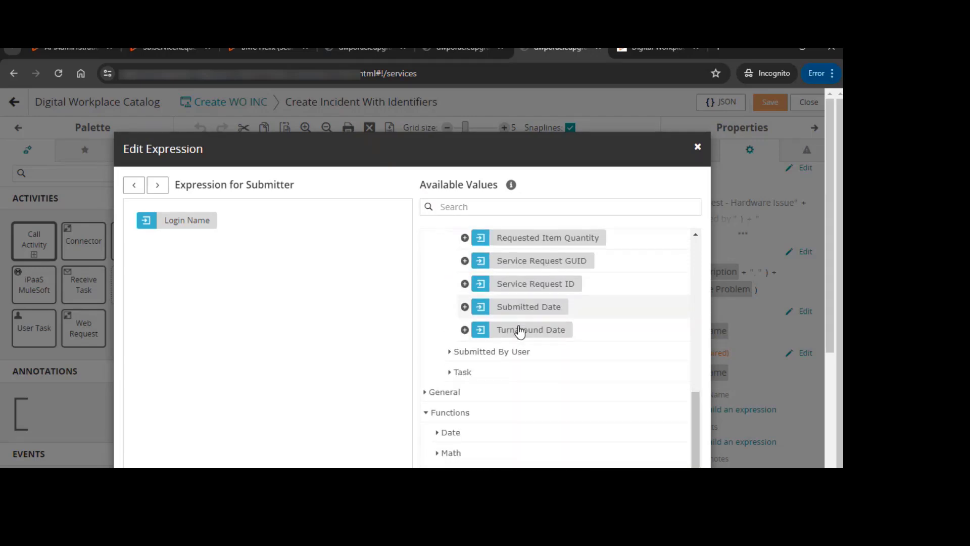
{"action": "scroll", "coordinate": [526, 336], "scroll_direction": "up", "scroll_amount": 3}
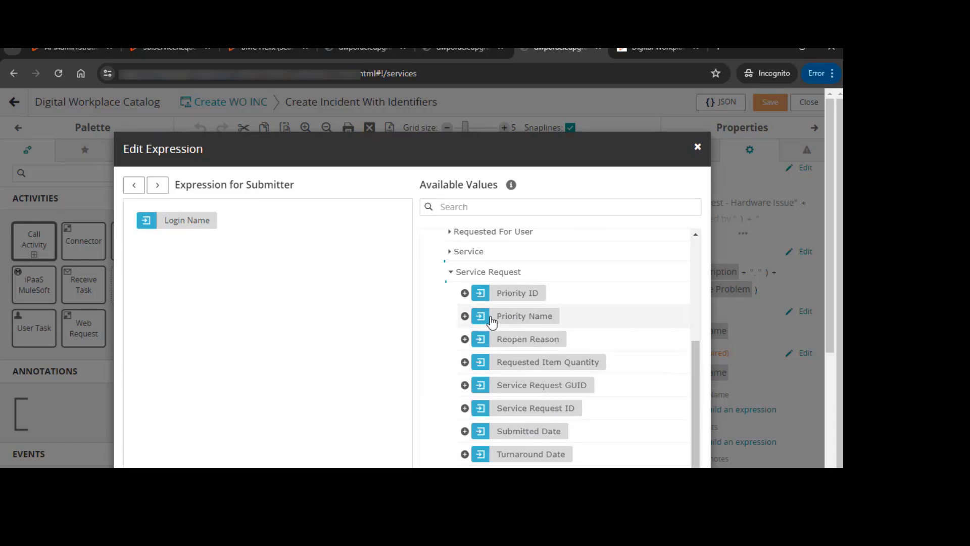
{"action": "scroll", "coordinate": [492, 321], "scroll_direction": "up", "scroll_amount": 1}
{"action": "left_click", "coordinate": [449, 334]}
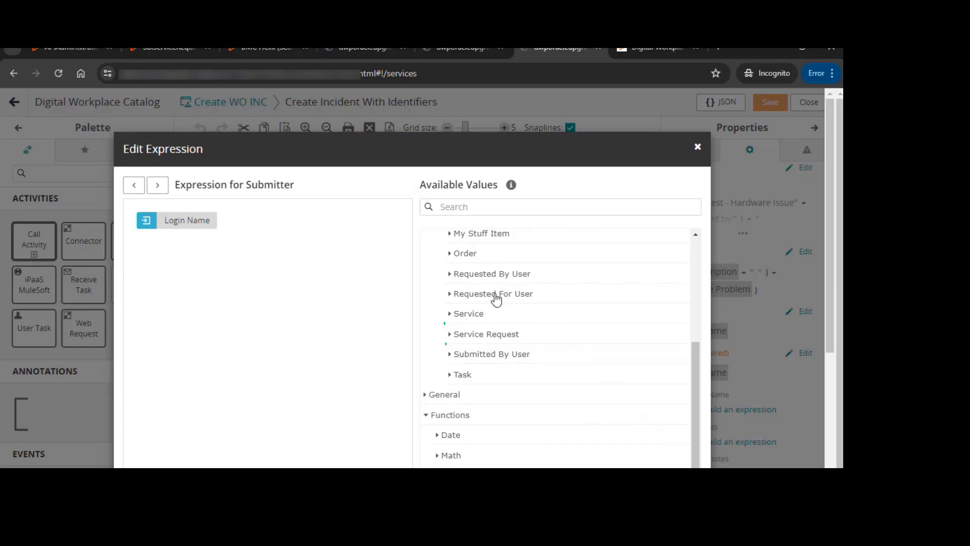
{"action": "scroll", "coordinate": [483, 329], "scroll_direction": "up", "scroll_amount": 3}
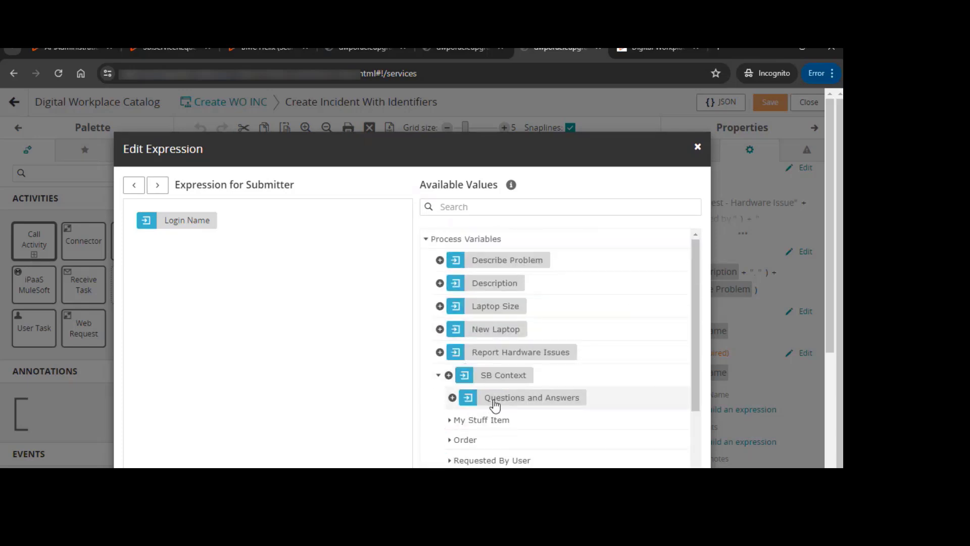
{"action": "scroll", "coordinate": [457, 404], "scroll_direction": "down", "scroll_amount": 1}
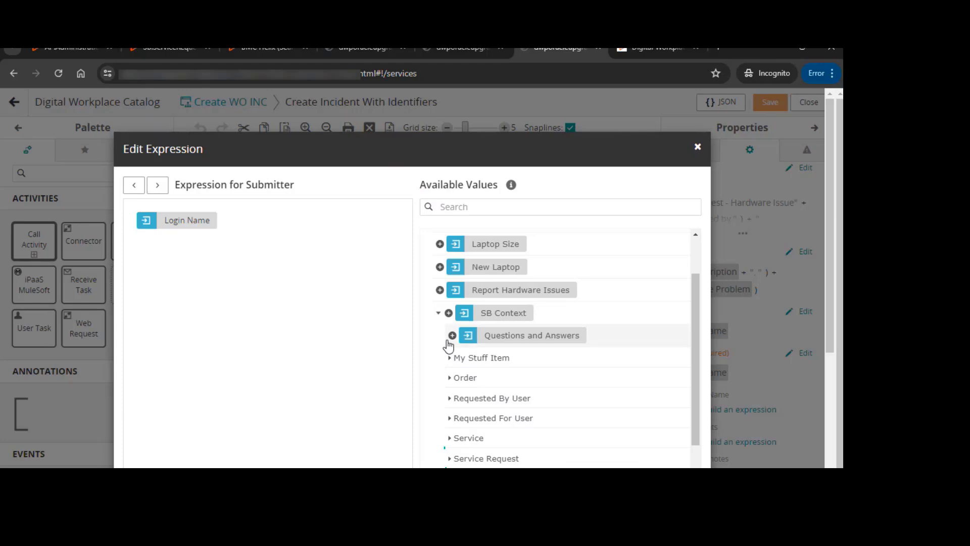
{"action": "left_click", "coordinate": [439, 315]}
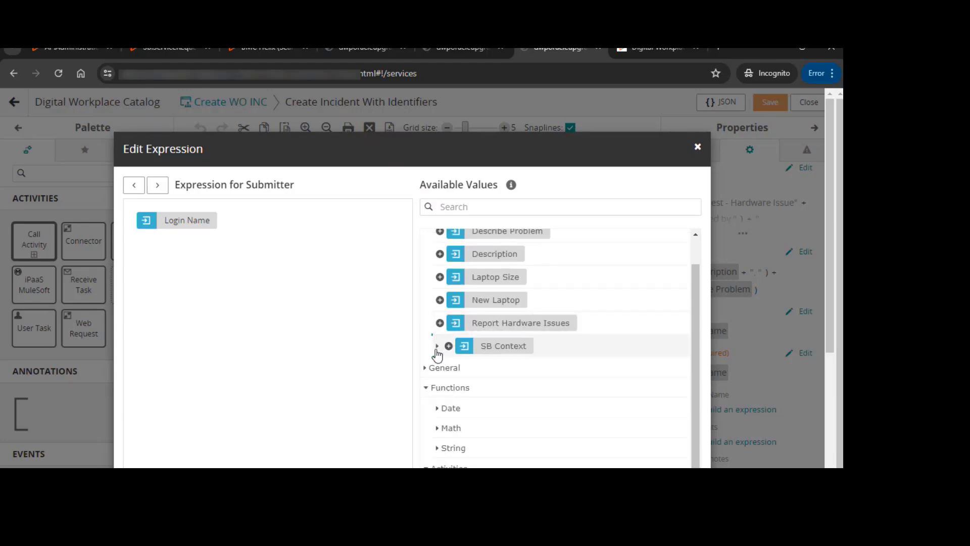
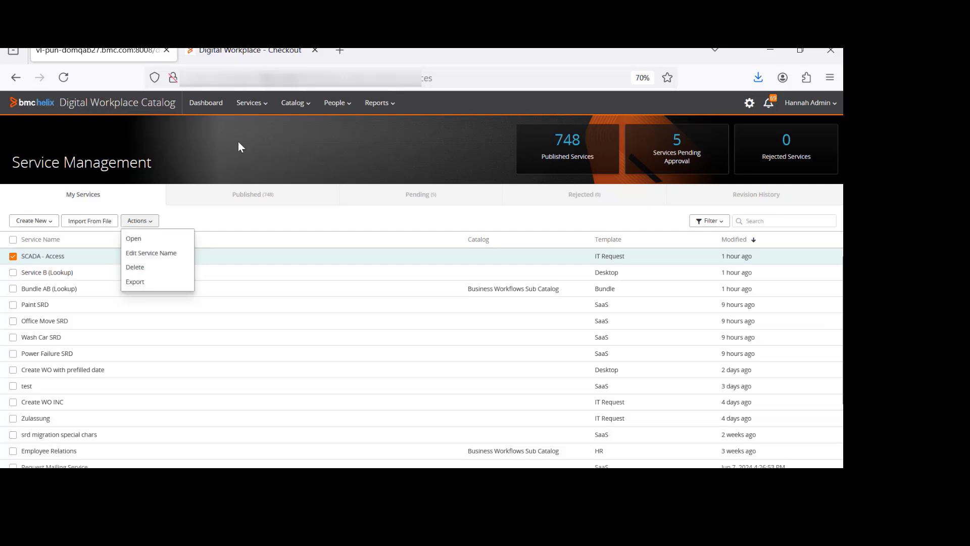
Open the SCADA - Access service's options and review its published revision history
{"action": "left_click", "coordinate": [221, 104]}
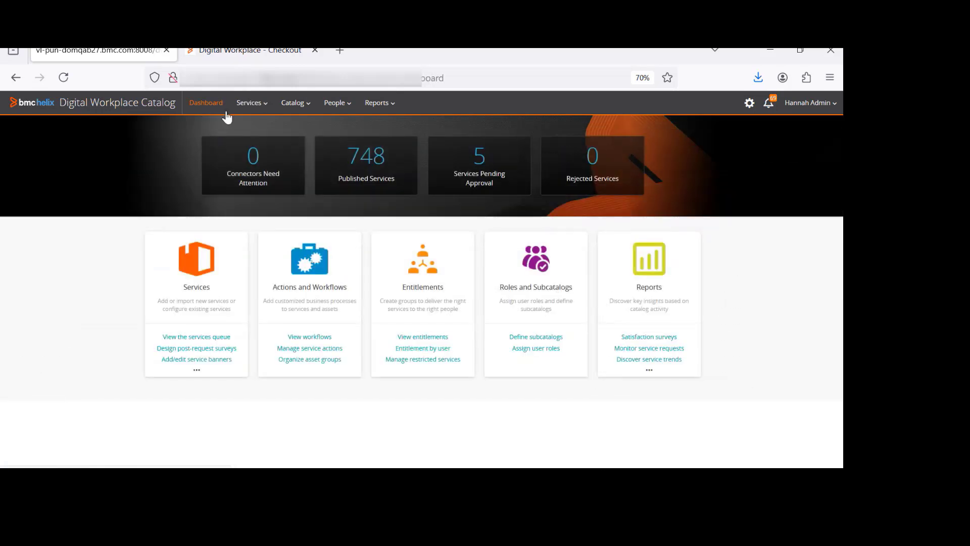
{"action": "left_click", "coordinate": [258, 104]}
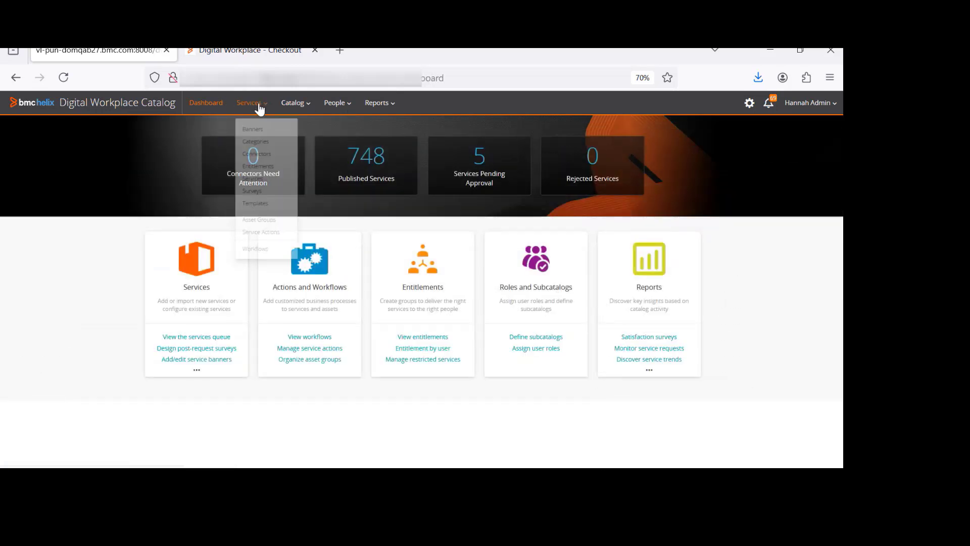
{"action": "left_click", "coordinate": [260, 187]}
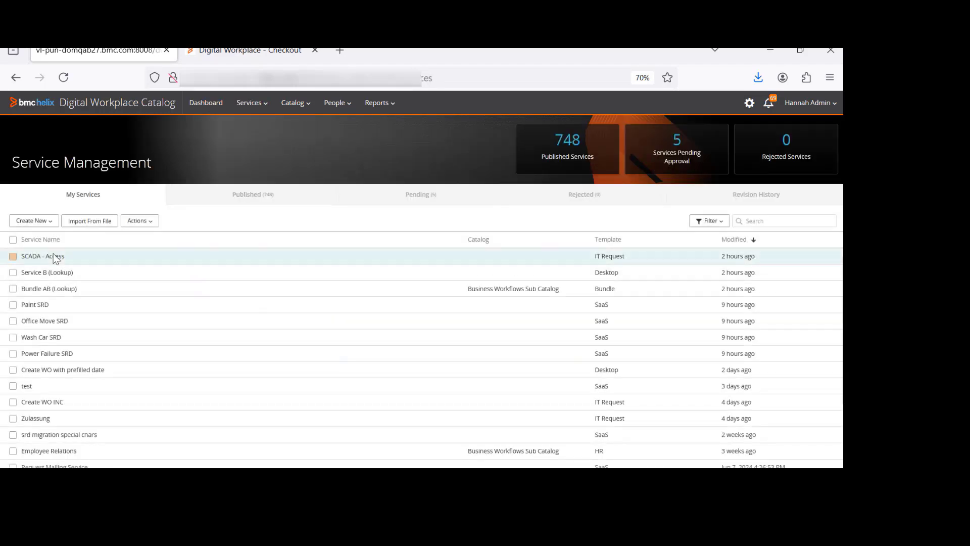
{"action": "left_click", "coordinate": [53, 255]}
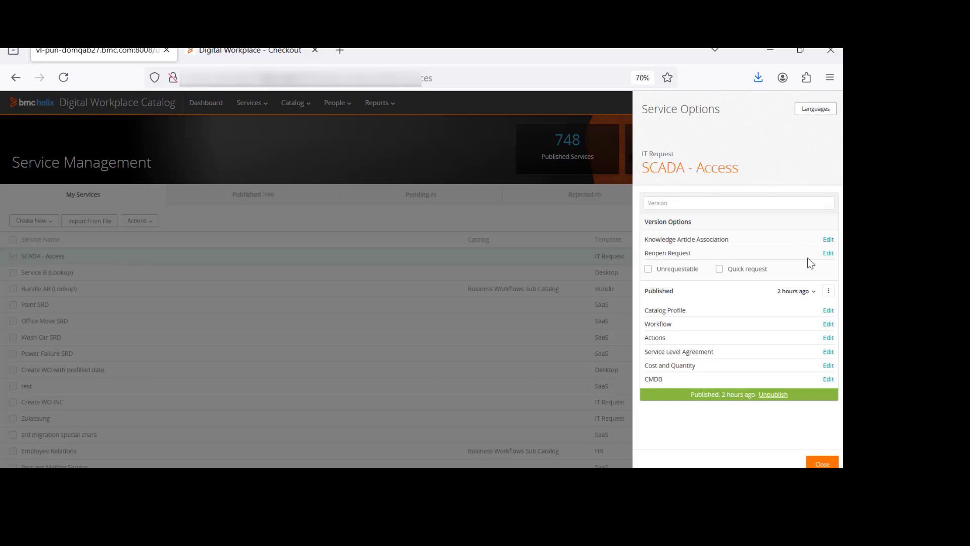
{"action": "left_click", "coordinate": [811, 292]}
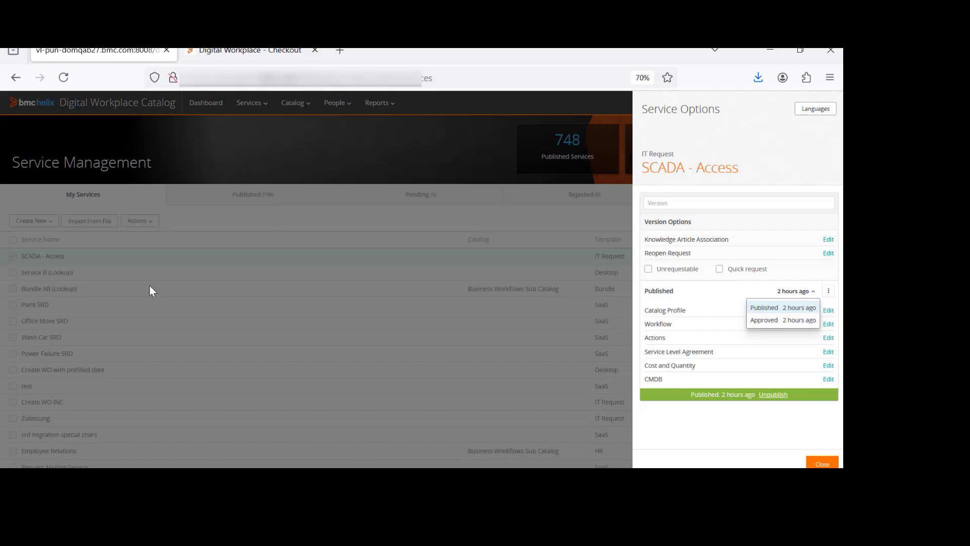
{"action": "mouse_move", "coordinate": [693, 272]}
{"action": "left_click", "coordinate": [821, 464]}
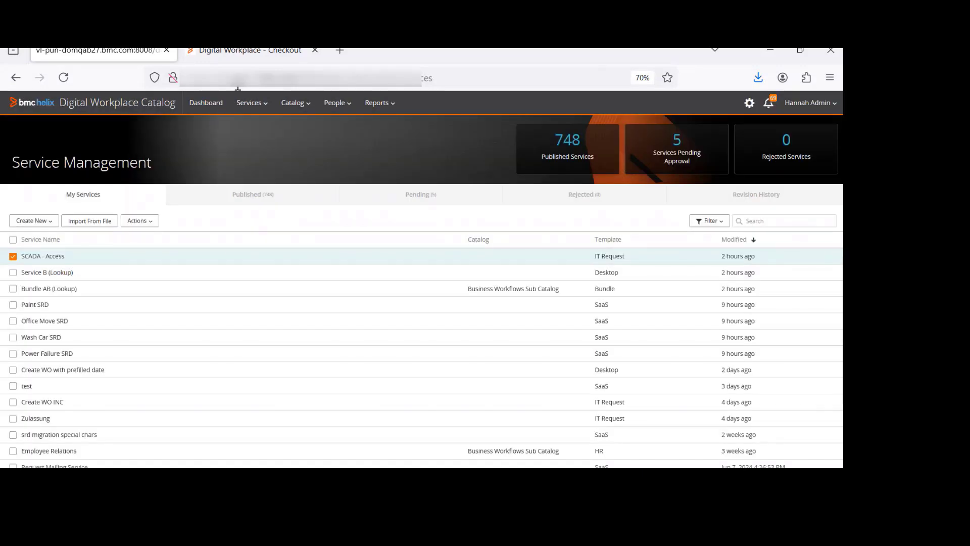
{"action": "left_click", "coordinate": [147, 223]}
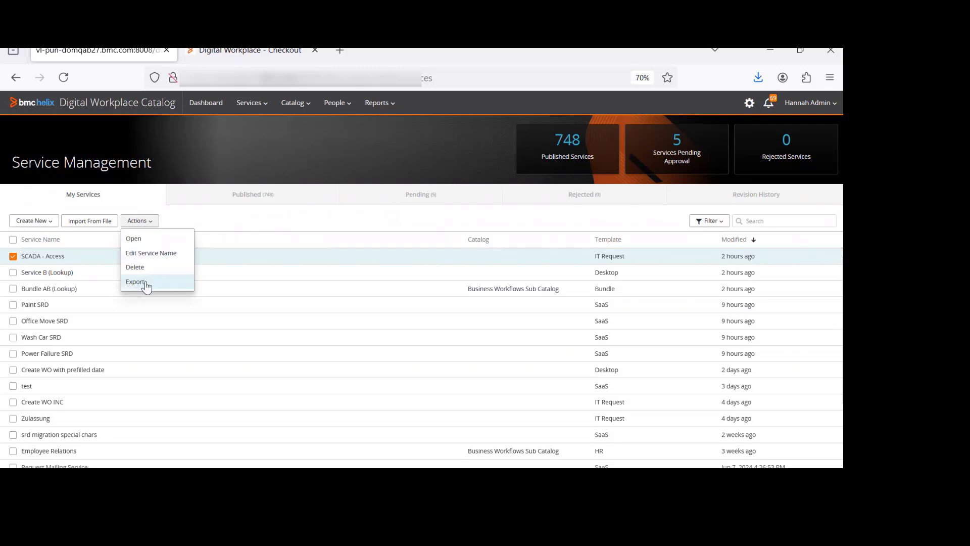
{"action": "left_click", "coordinate": [151, 223]}
{"action": "left_click", "coordinate": [151, 223]}
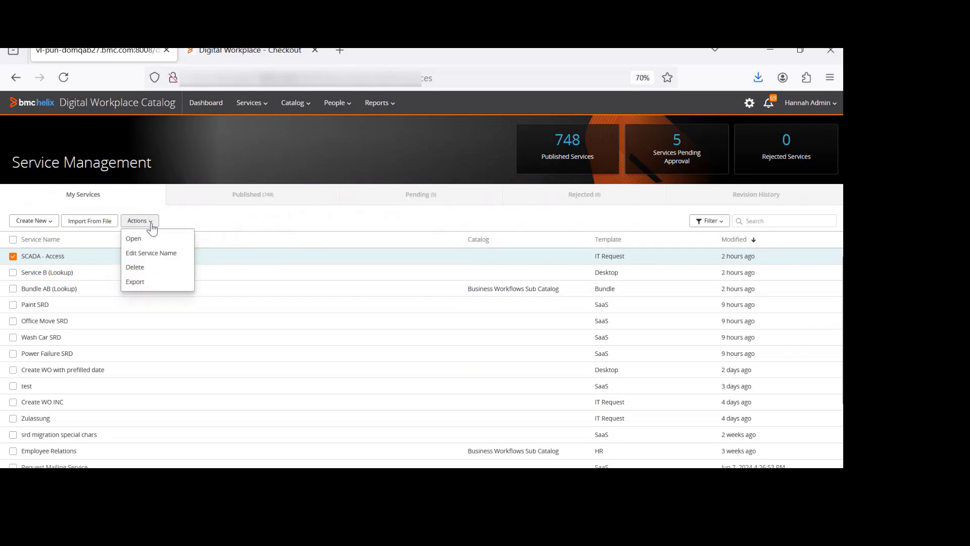
{"action": "left_click", "coordinate": [136, 282]}
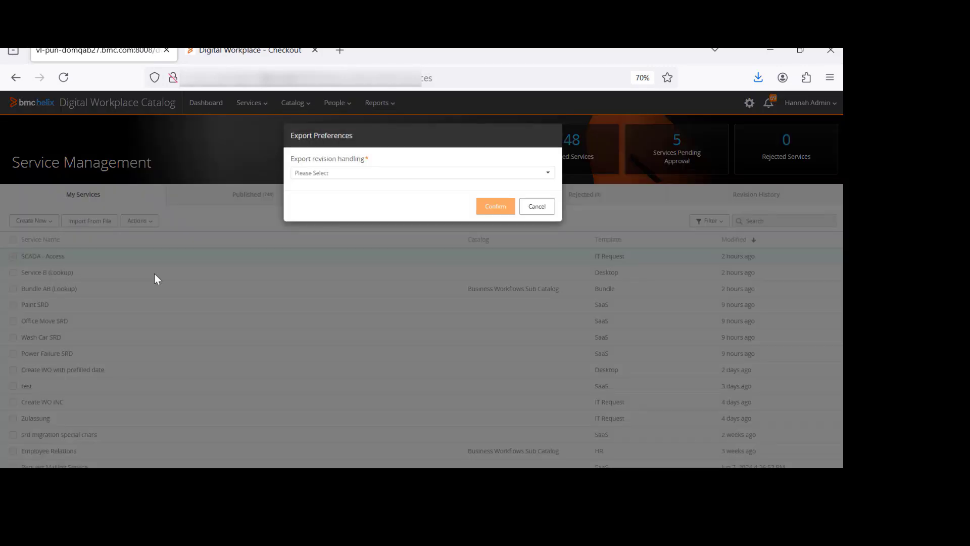
{"action": "left_click", "coordinate": [317, 174]}
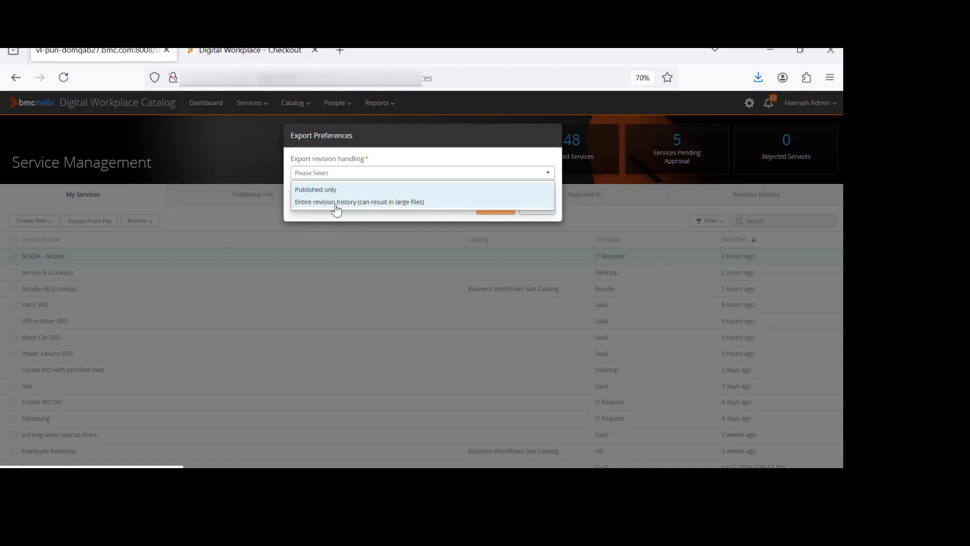
{"action": "left_click", "coordinate": [532, 236]}
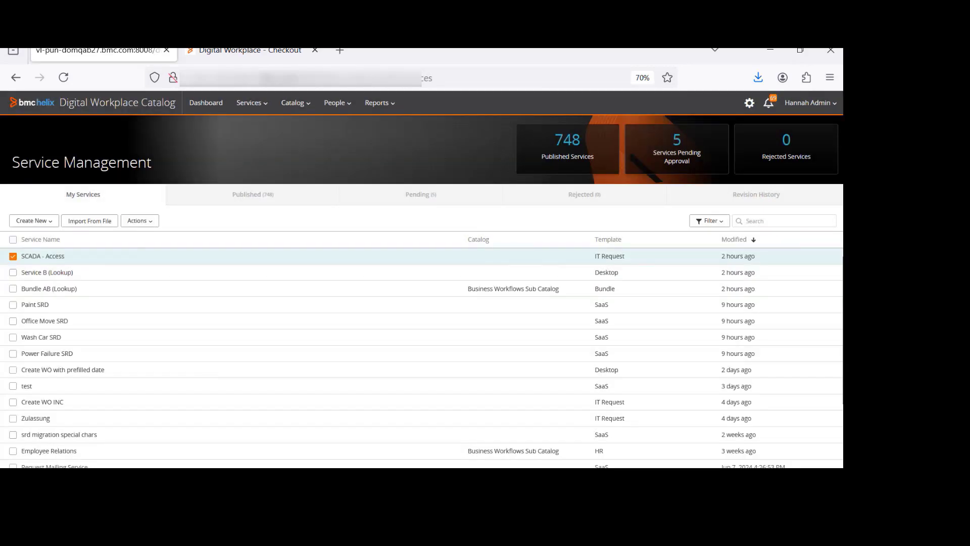
In the other catalog instance, open O2CC from the published services and review its revision history
{"action": "left_click", "coordinate": [546, 407]}
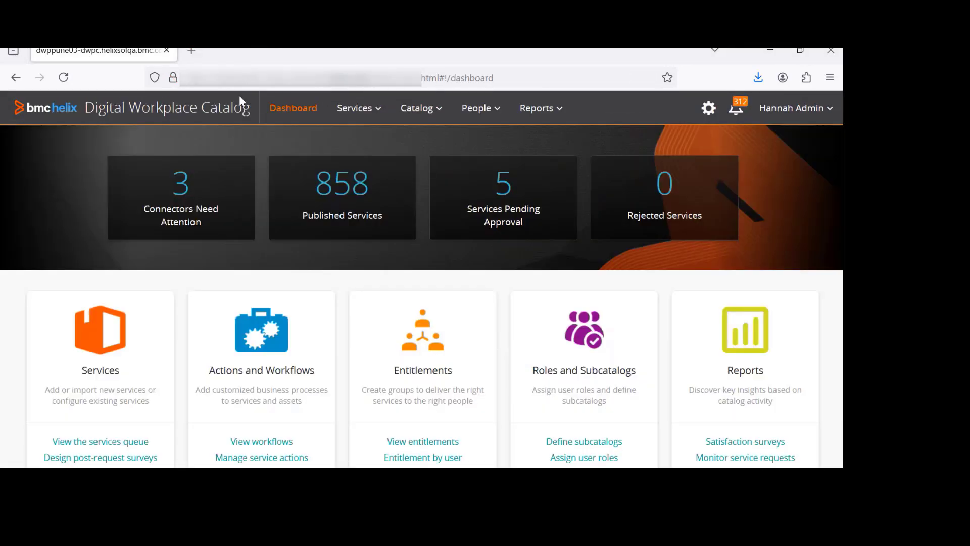
{"action": "left_click", "coordinate": [316, 219]}
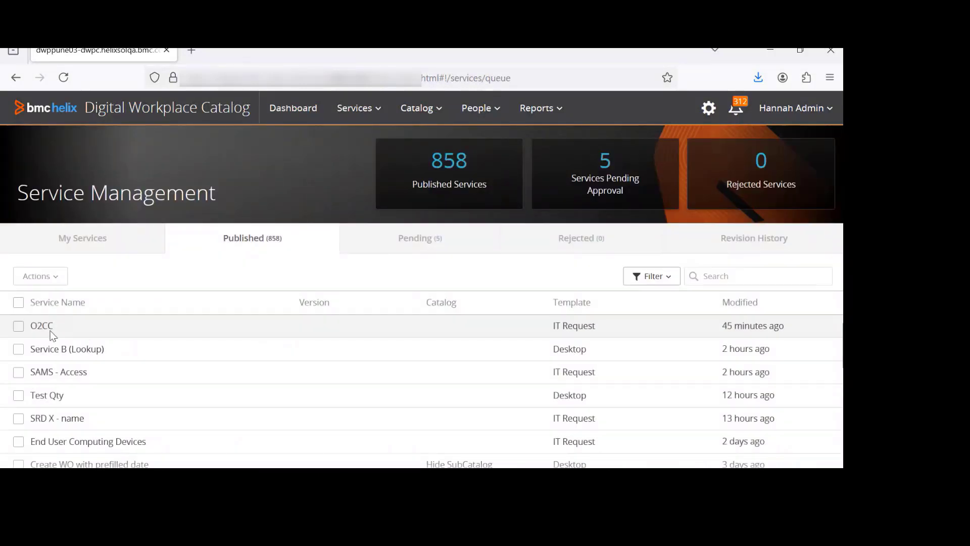
{"action": "left_click", "coordinate": [69, 331]}
{"action": "left_click", "coordinate": [799, 305]}
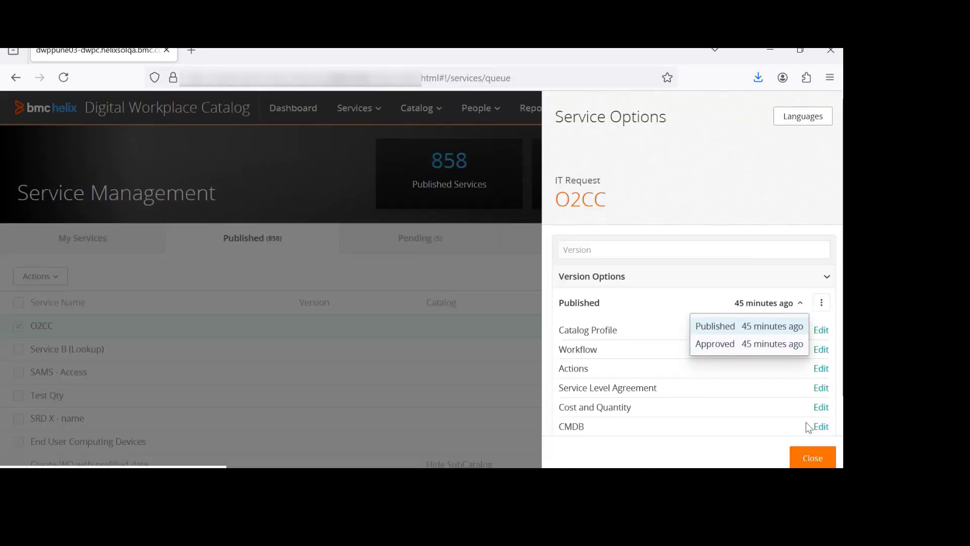
{"action": "left_click", "coordinate": [811, 458]}
Export the O2CC service from My Services
{"action": "left_click", "coordinate": [94, 242]}
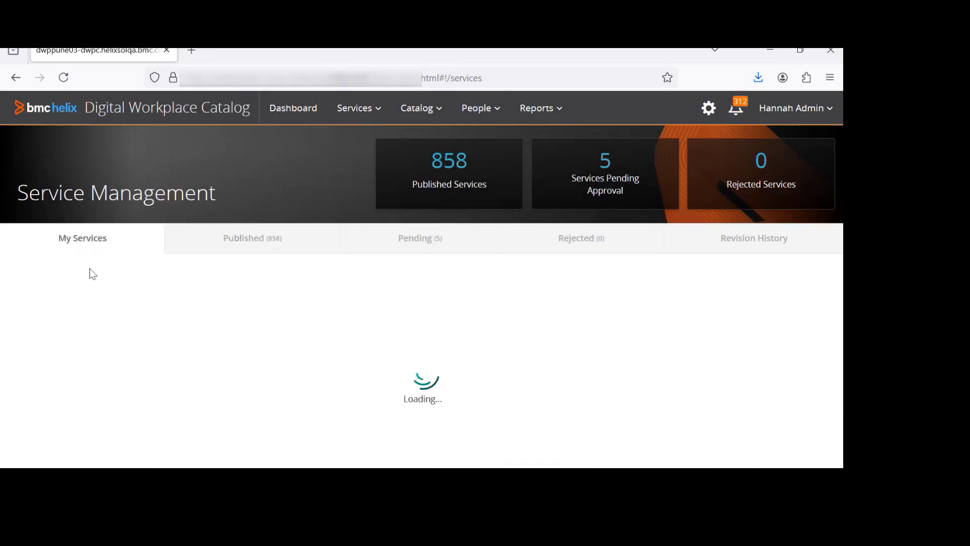
{"action": "left_click", "coordinate": [71, 327]}
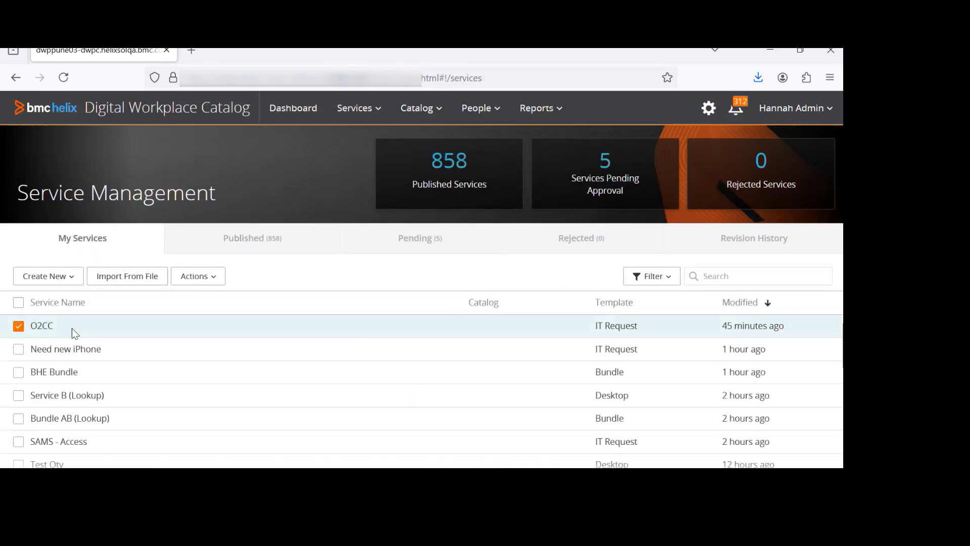
{"action": "left_click", "coordinate": [214, 283]}
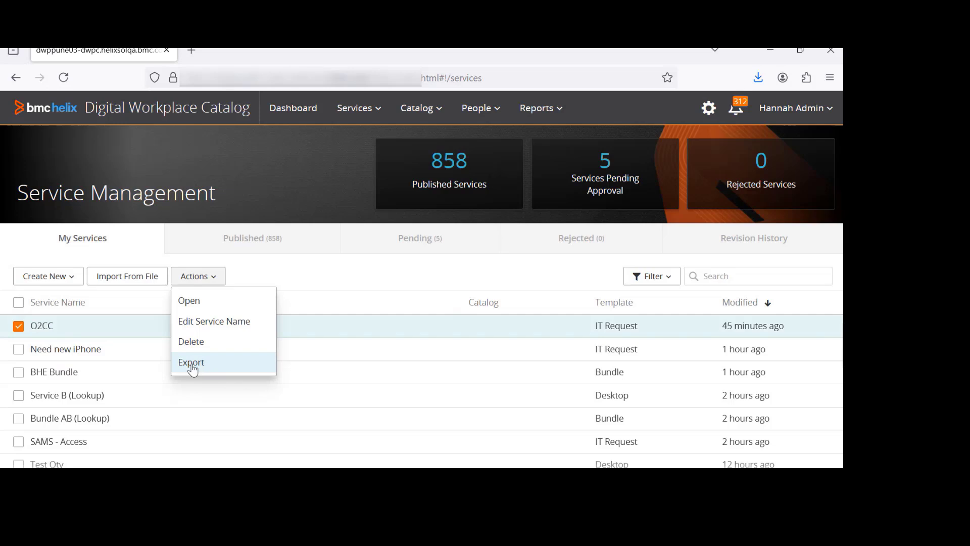
{"action": "left_click", "coordinate": [211, 370]}
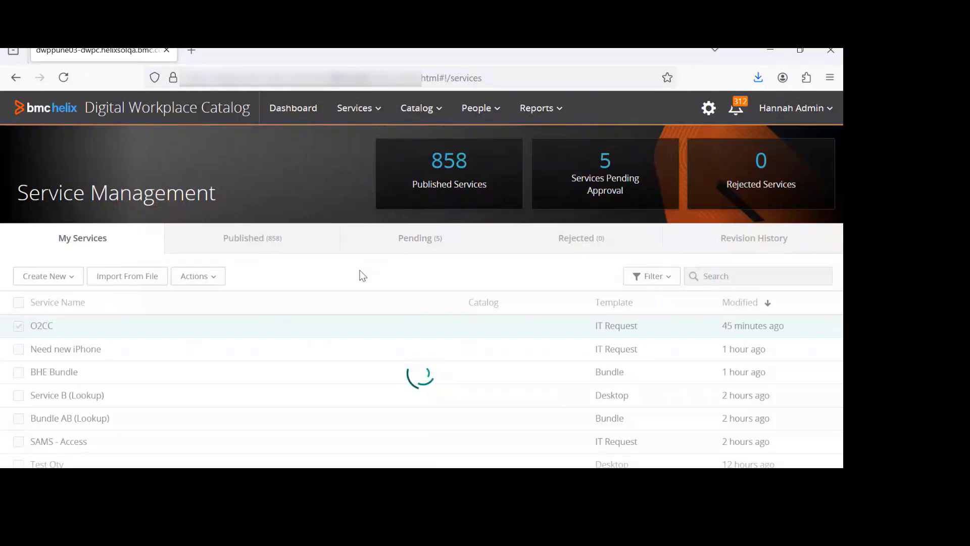
{"action": "left_click", "coordinate": [337, 181]}
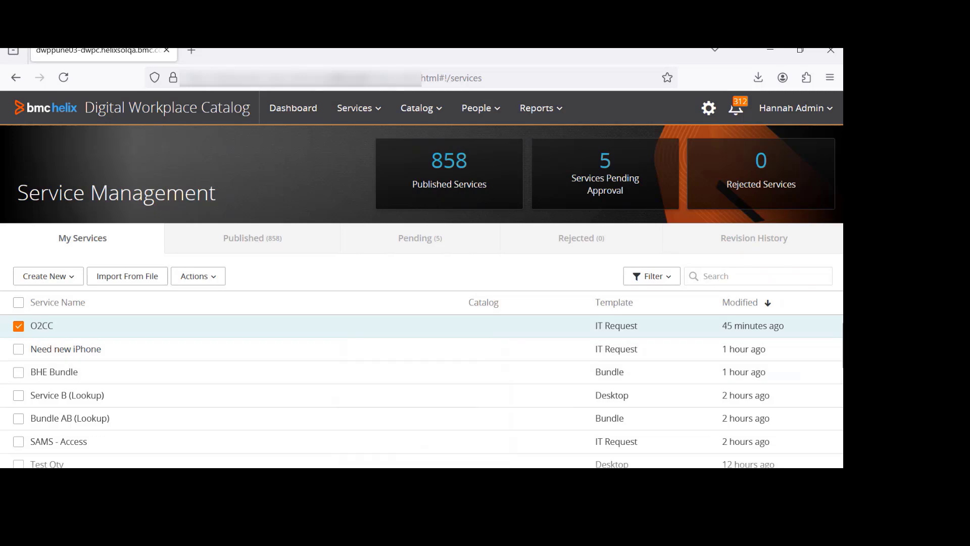
Switch to the other browser window and export SCADA - Access with Published only revision handling
{"action": "left_click", "coordinate": [455, 417]}
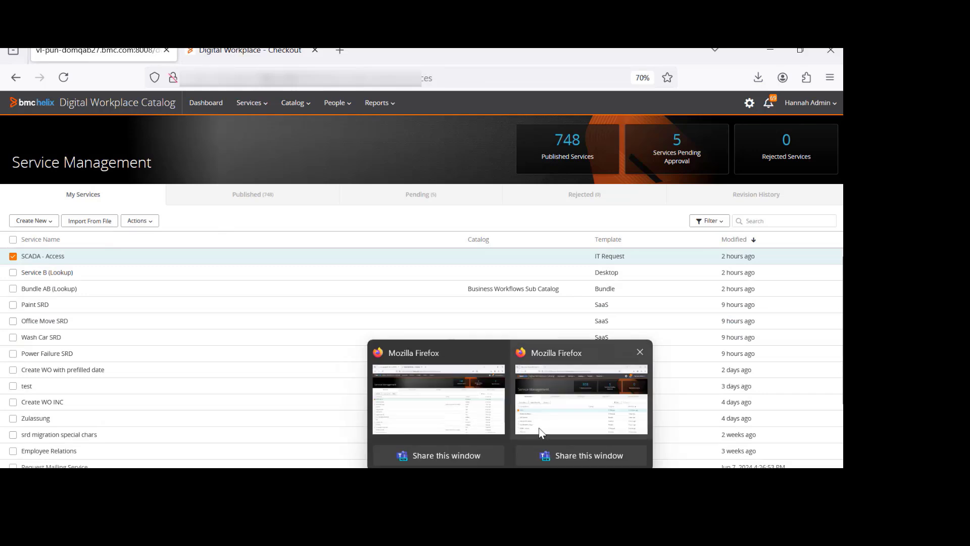
{"action": "left_click", "coordinate": [540, 430]}
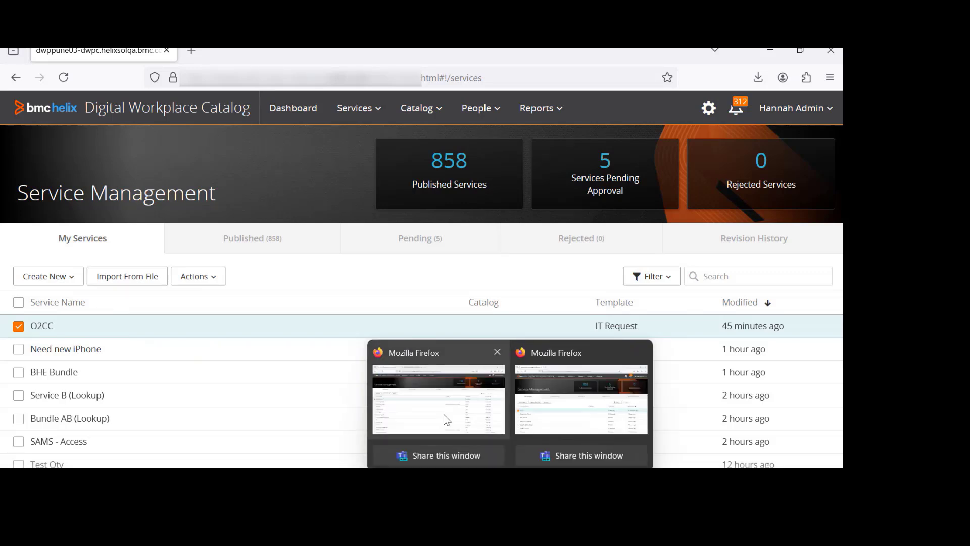
{"action": "left_click", "coordinate": [444, 414]}
{"action": "left_click", "coordinate": [149, 223]}
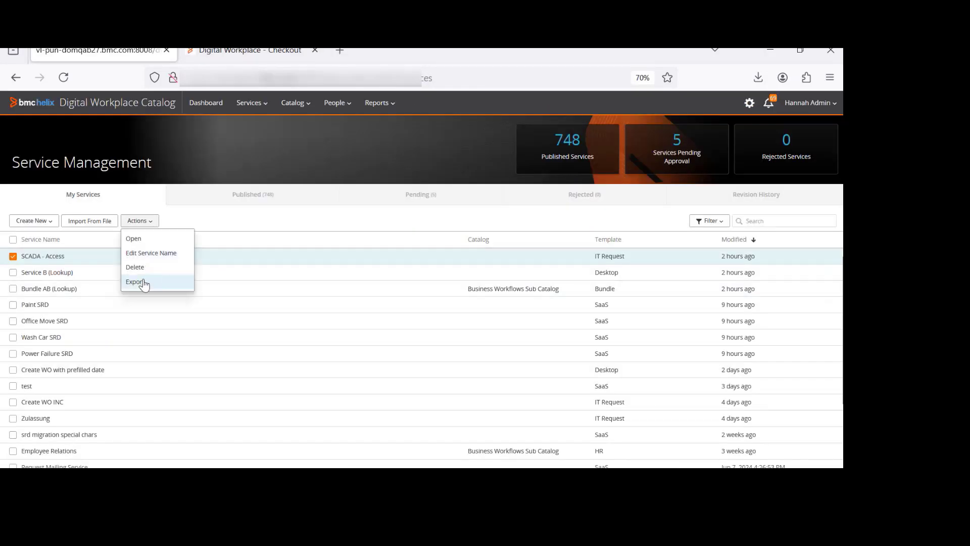
{"action": "left_click", "coordinate": [144, 281]}
{"action": "left_click", "coordinate": [364, 173]}
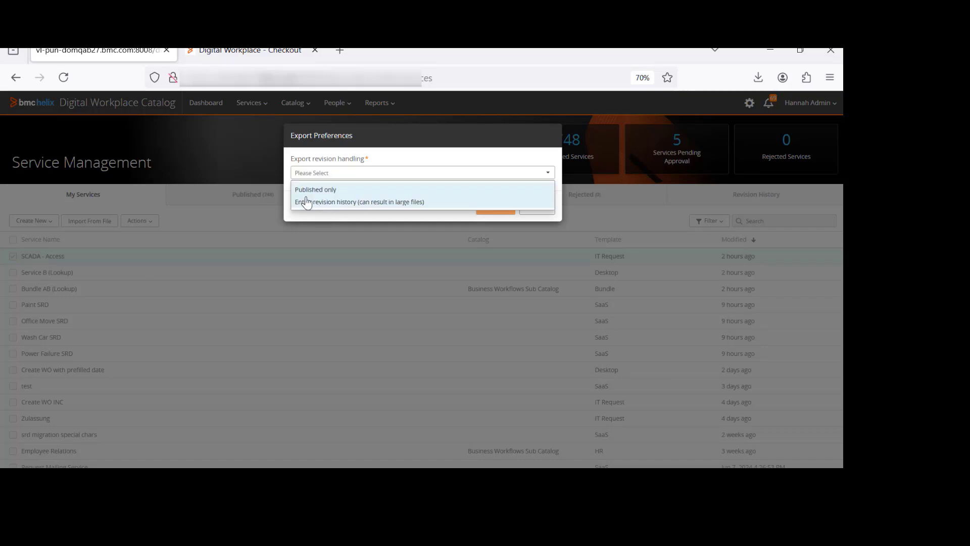
{"action": "left_click", "coordinate": [321, 188]}
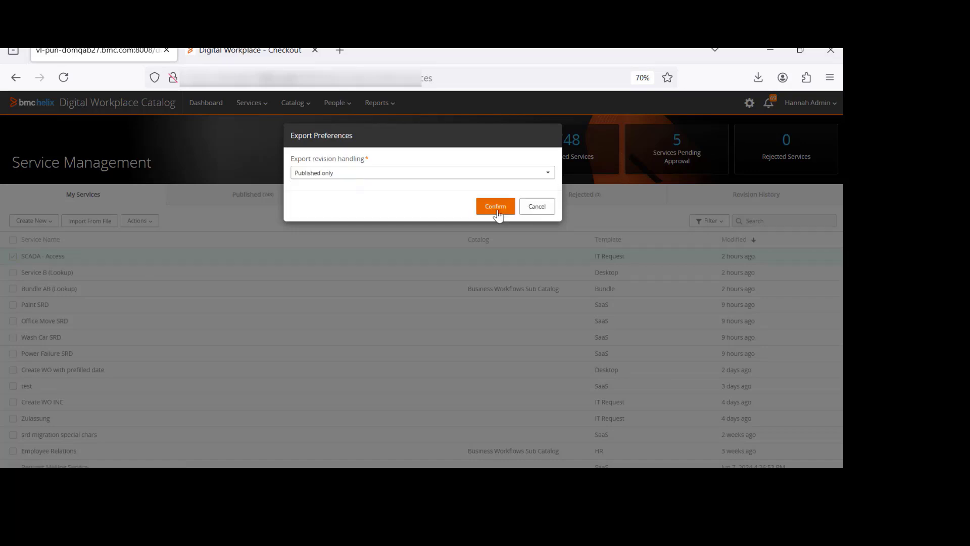
{"action": "left_click", "coordinate": [416, 173]}
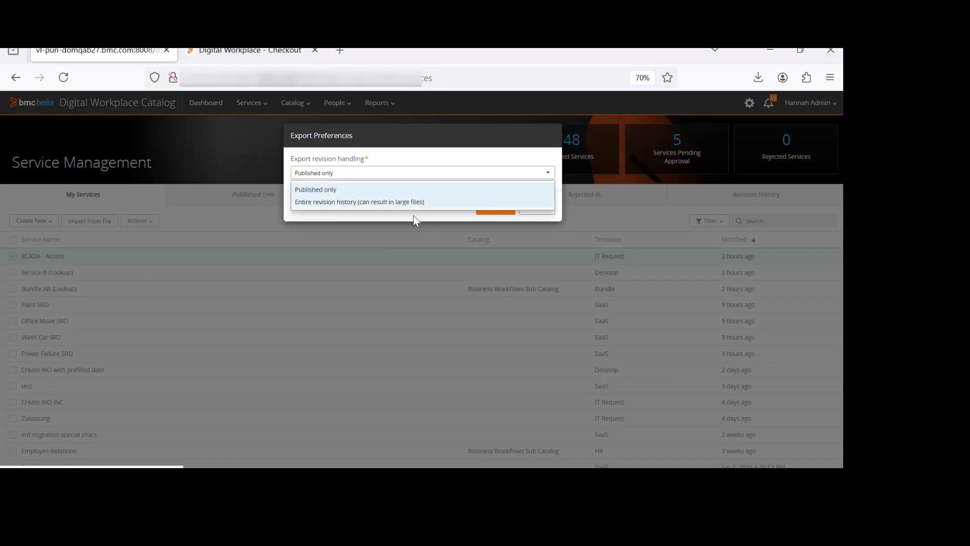
{"action": "left_click", "coordinate": [434, 217]}
{"action": "left_click", "coordinate": [489, 214]}
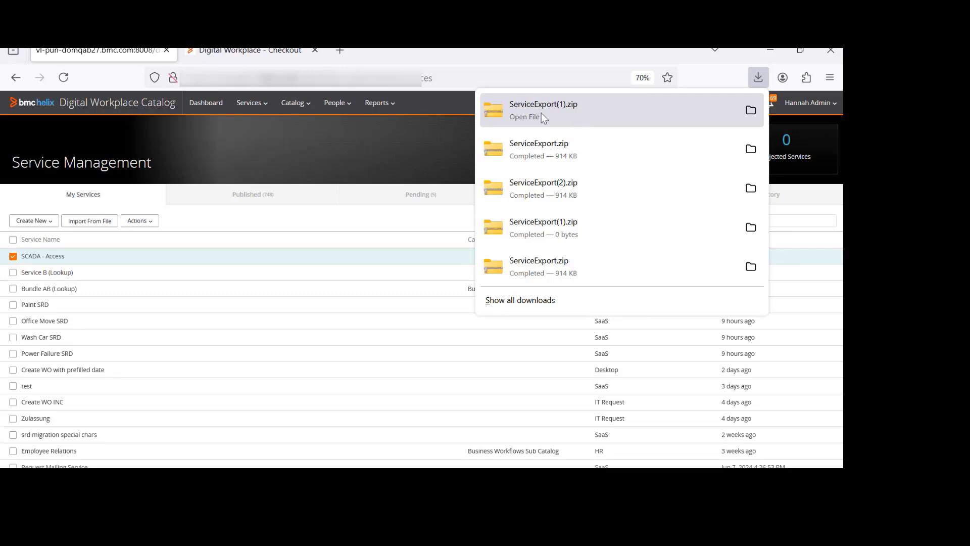
Open and close the catalog profile of SCADA - Access
{"action": "left_click", "coordinate": [163, 255]}
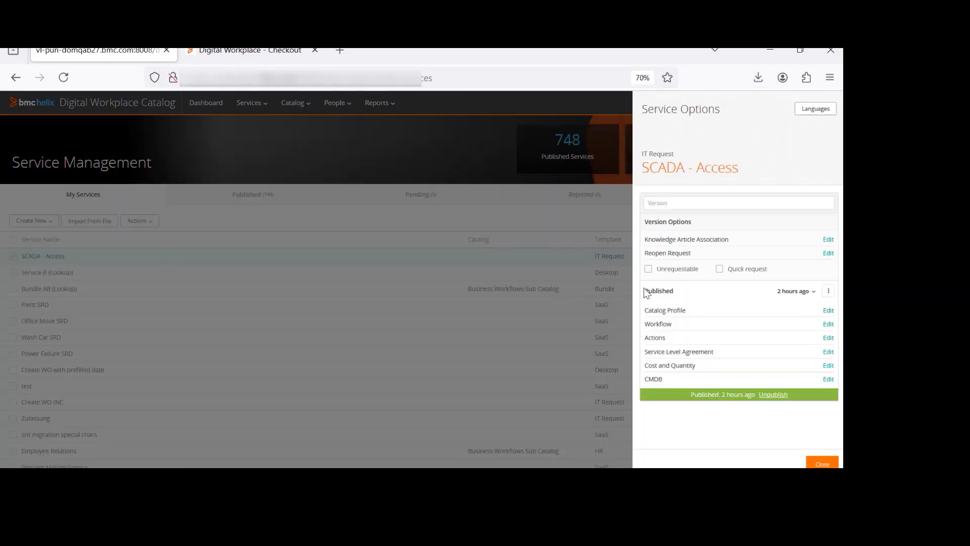
{"action": "left_click", "coordinate": [828, 310]}
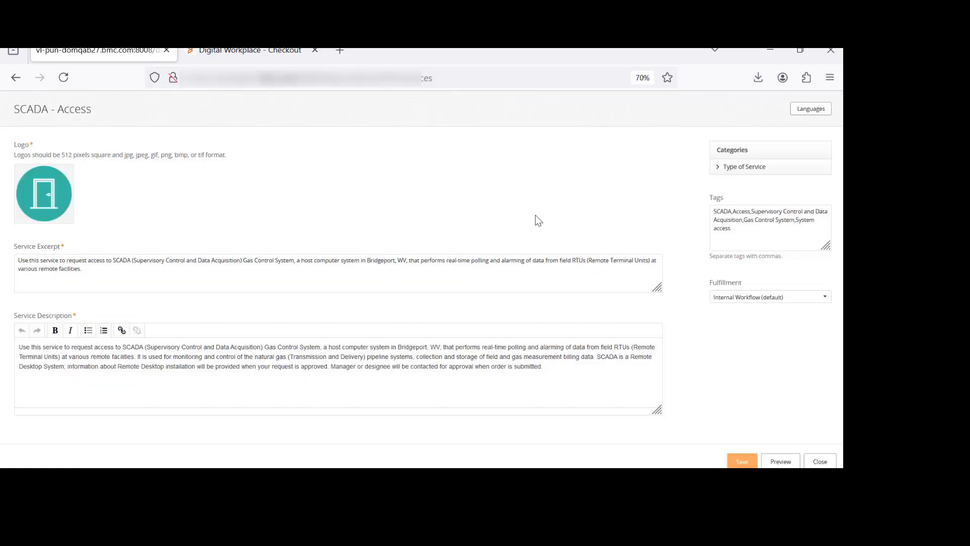
{"action": "left_click", "coordinate": [820, 461]}
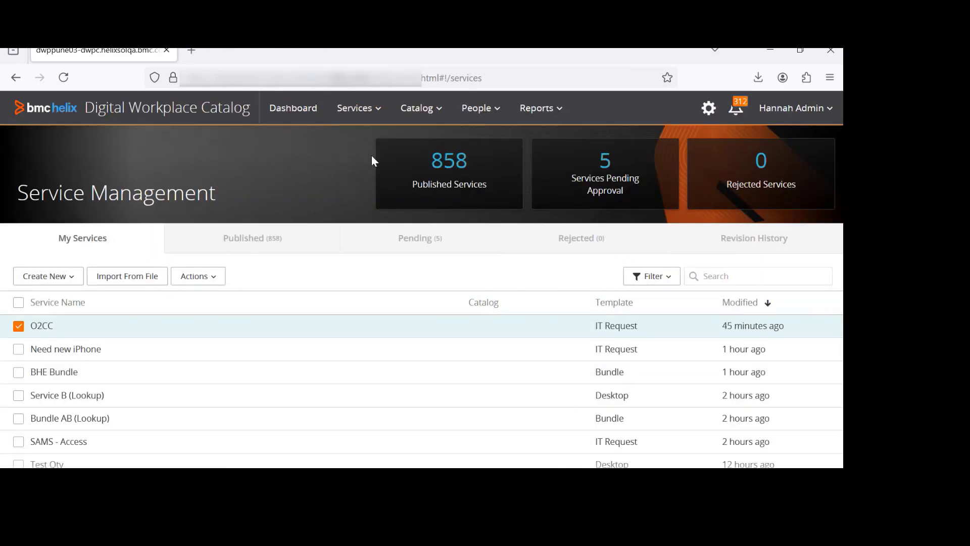
Open the Catalog Queue in the other instance and select the ITSM catalog
{"action": "left_click", "coordinate": [417, 113]}
{"action": "left_click", "coordinate": [417, 147]}
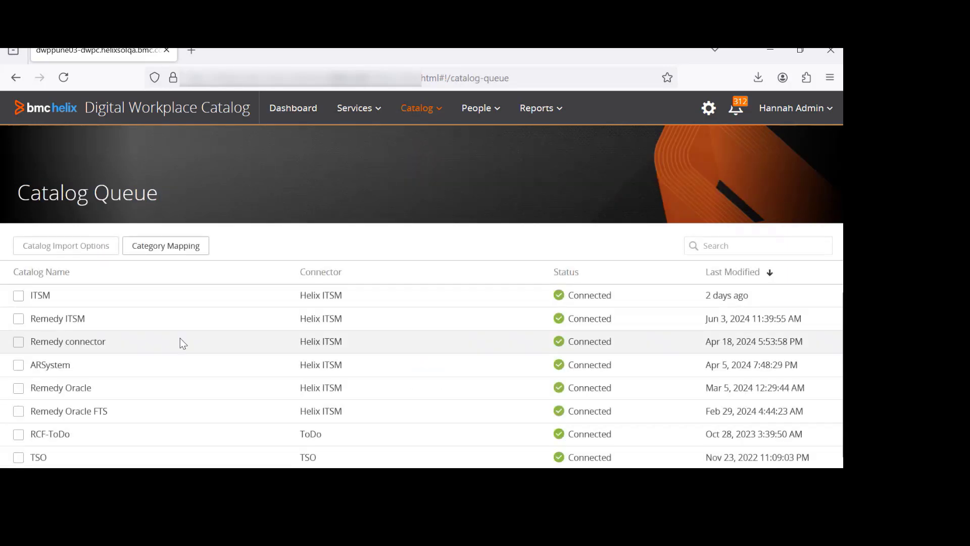
{"action": "left_click", "coordinate": [57, 301]}
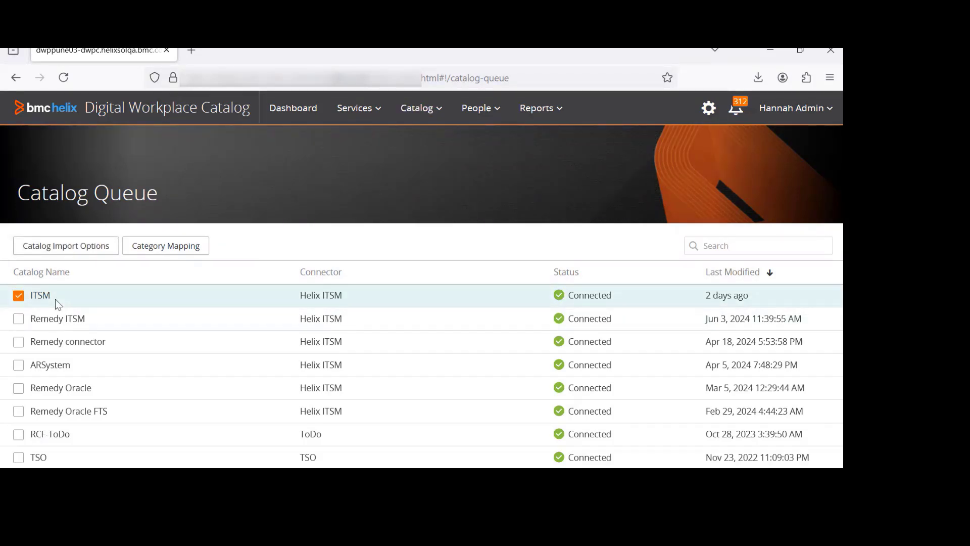
{"action": "scroll", "coordinate": [90, 296], "scroll_direction": "down", "scroll_amount": 1}
{"action": "scroll", "coordinate": [94, 302], "scroll_direction": "up", "scroll_amount": 1}
Open Connector Management and browse the list of connections
{"action": "left_click", "coordinate": [356, 112]}
{"action": "left_click", "coordinate": [364, 185]}
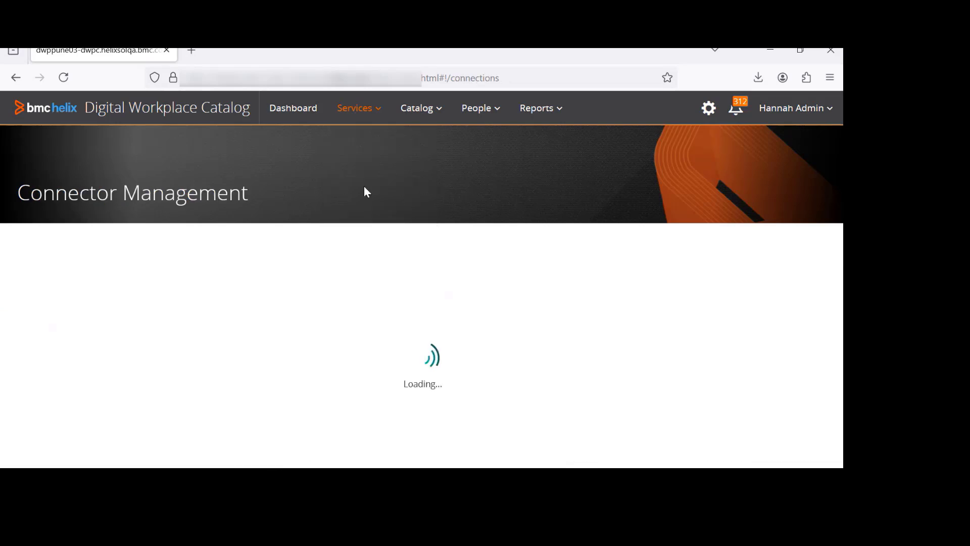
{"action": "scroll", "coordinate": [207, 313], "scroll_direction": "down", "scroll_amount": 3}
{"action": "scroll", "coordinate": [212, 374], "scroll_direction": "down", "scroll_amount": 3}
{"action": "scroll", "coordinate": [217, 400], "scroll_direction": "up", "scroll_amount": 6}
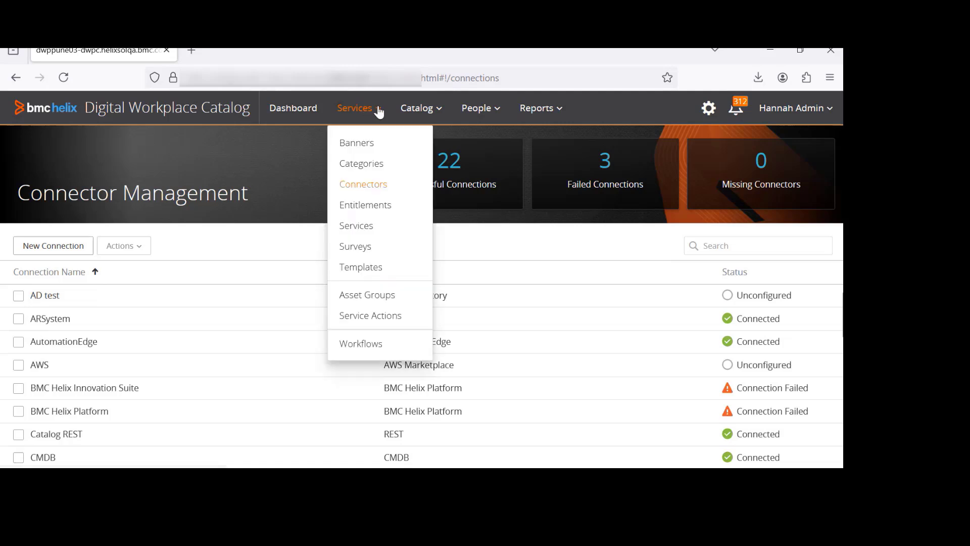
{"action": "mouse_move", "coordinate": [414, 109]}
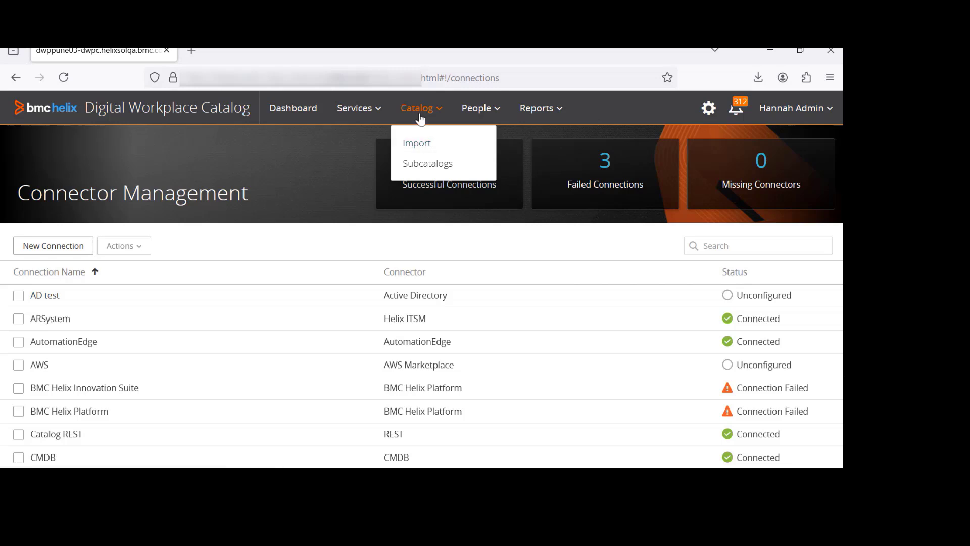
Select the ITSM catalog in the Catalog Queue and duplicate the browser tab
{"action": "left_click", "coordinate": [418, 145]}
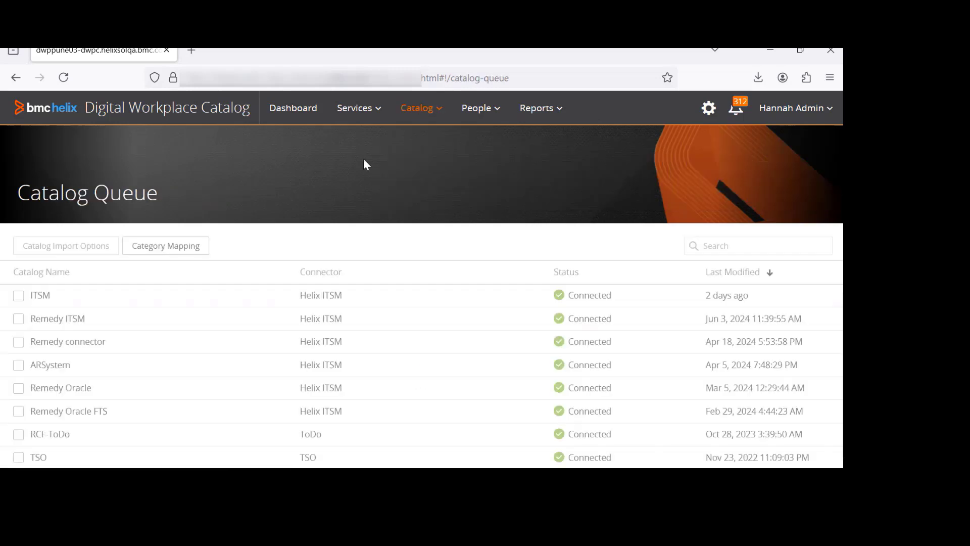
{"action": "left_click", "coordinate": [36, 298]}
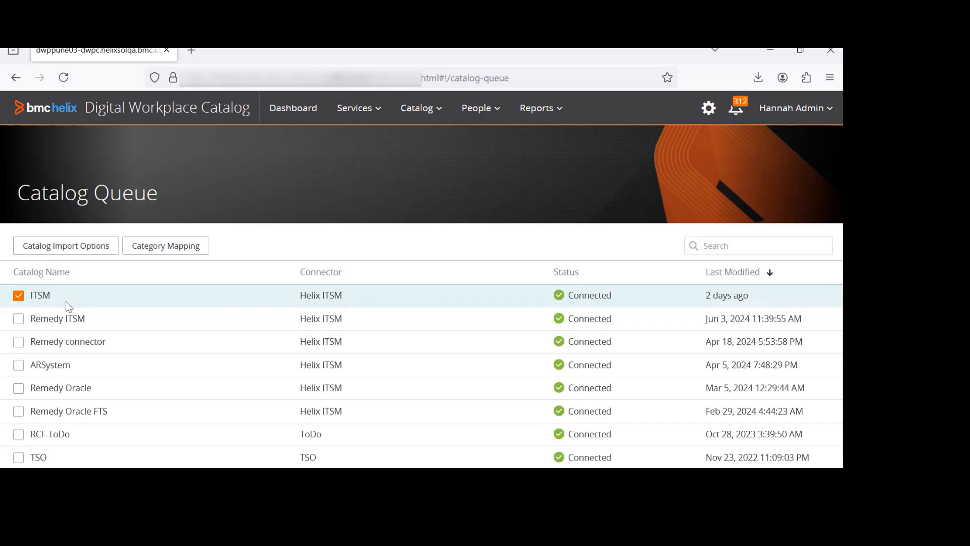
{"action": "right_click", "coordinate": [122, 58]}
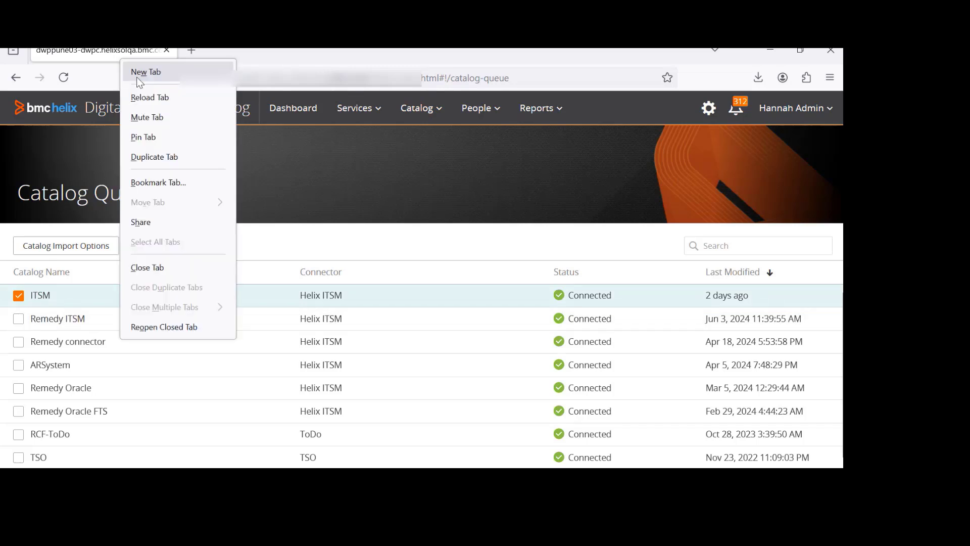
{"action": "left_click", "coordinate": [182, 155]}
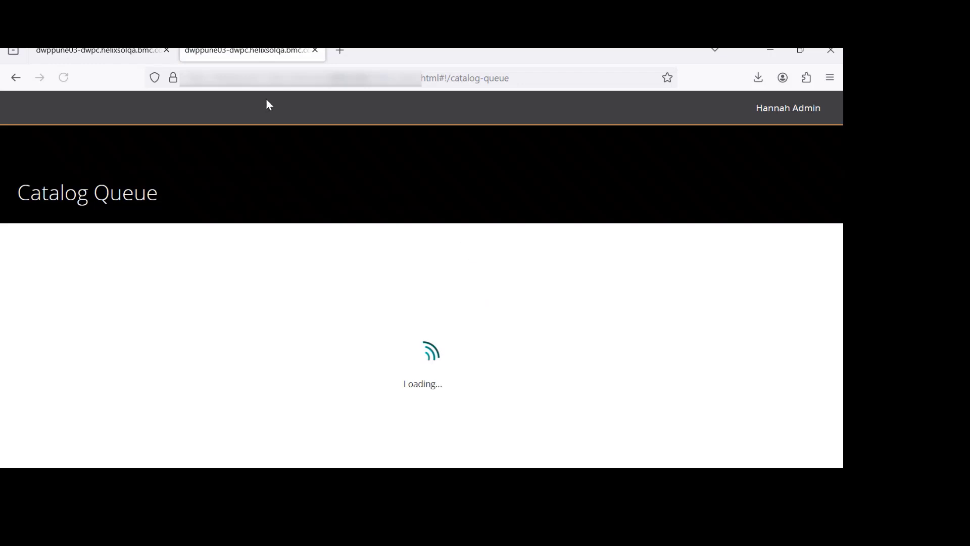
In the duplicated tab, open Connector Management and inspect the ITSM connection's options before closing them
{"action": "left_click", "coordinate": [348, 110]}
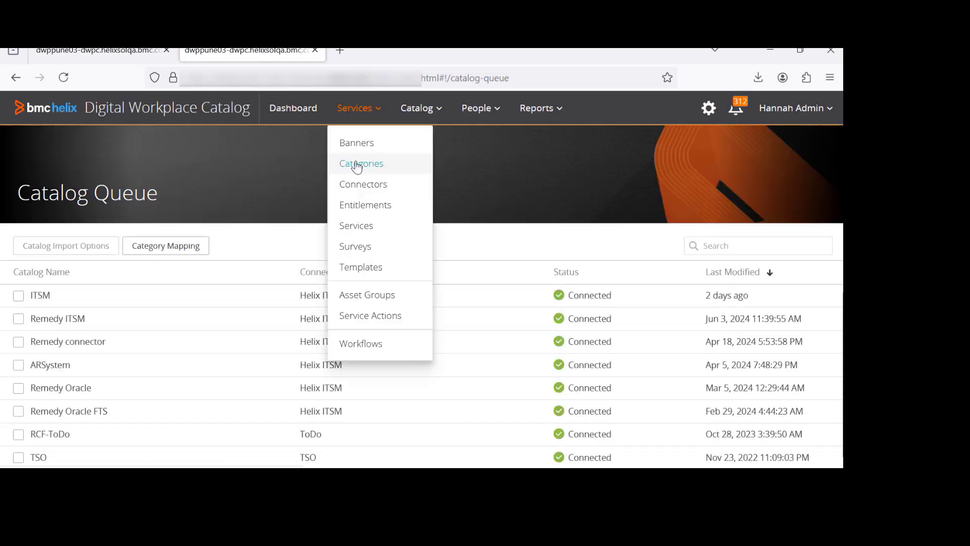
{"action": "left_click", "coordinate": [368, 189]}
{"action": "scroll", "coordinate": [77, 386], "scroll_direction": "down", "scroll_amount": 5}
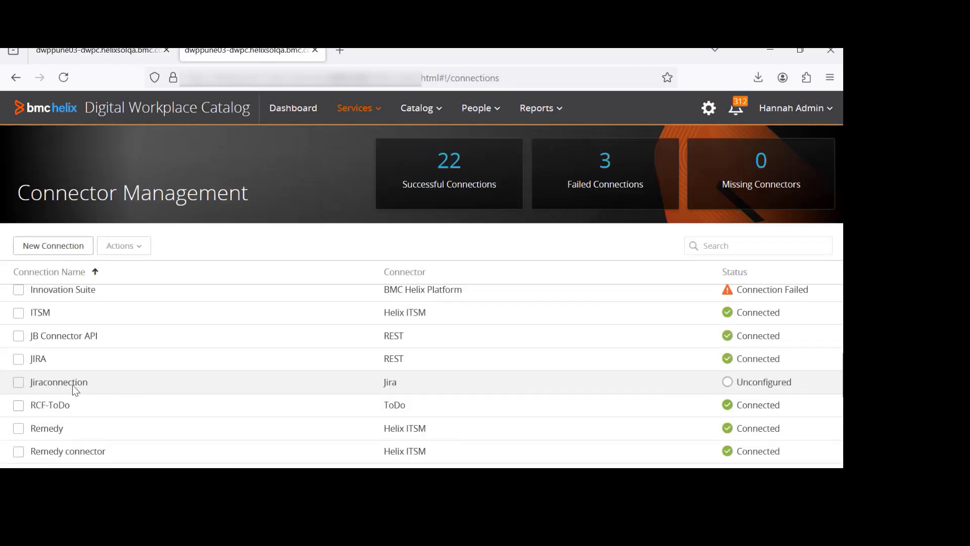
{"action": "left_click", "coordinate": [62, 311]}
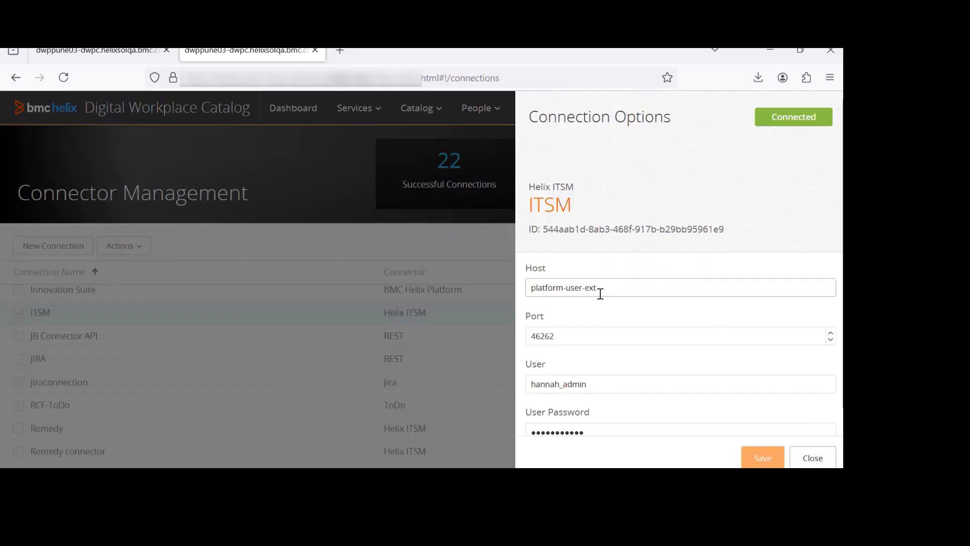
{"action": "scroll", "coordinate": [632, 300], "scroll_direction": "down", "scroll_amount": 1}
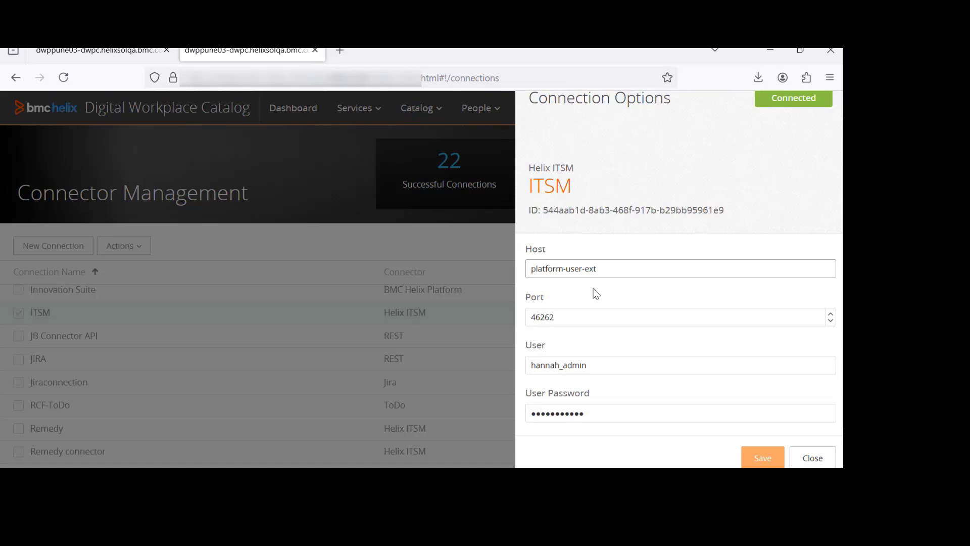
{"action": "left_click", "coordinate": [814, 459]}
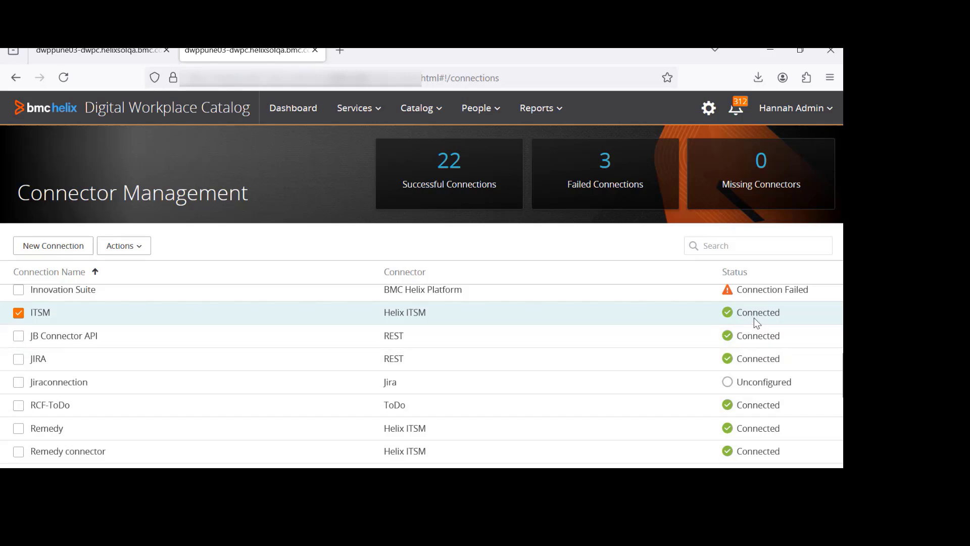
Return to the first tab, open the ITSM catalog import options and browse its service list
{"action": "left_click", "coordinate": [96, 50]}
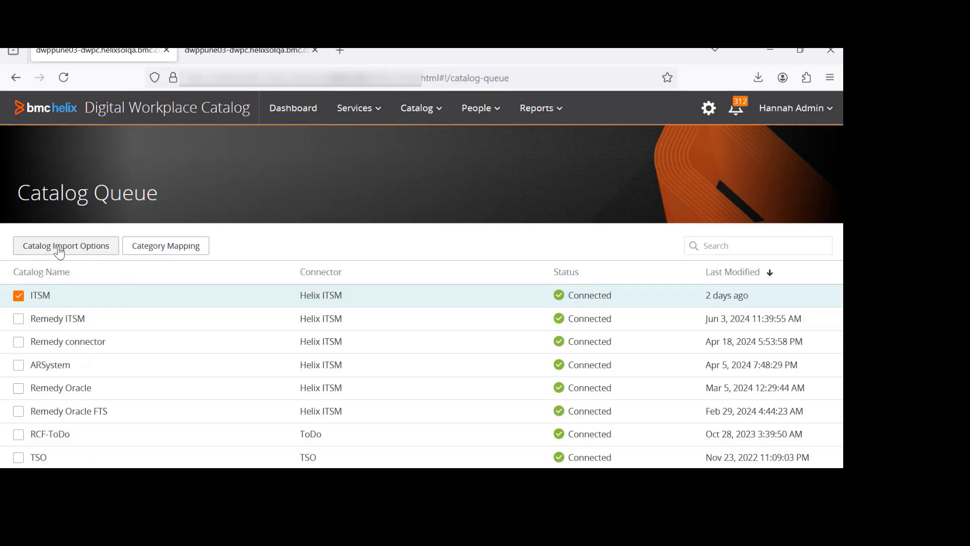
{"action": "left_click", "coordinate": [78, 253]}
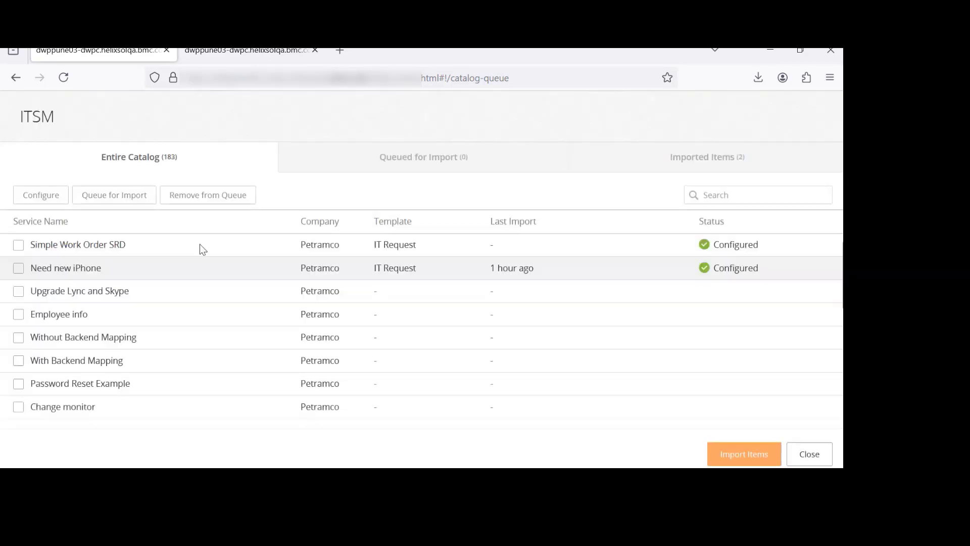
{"action": "scroll", "coordinate": [191, 314], "scroll_direction": "down", "scroll_amount": 5}
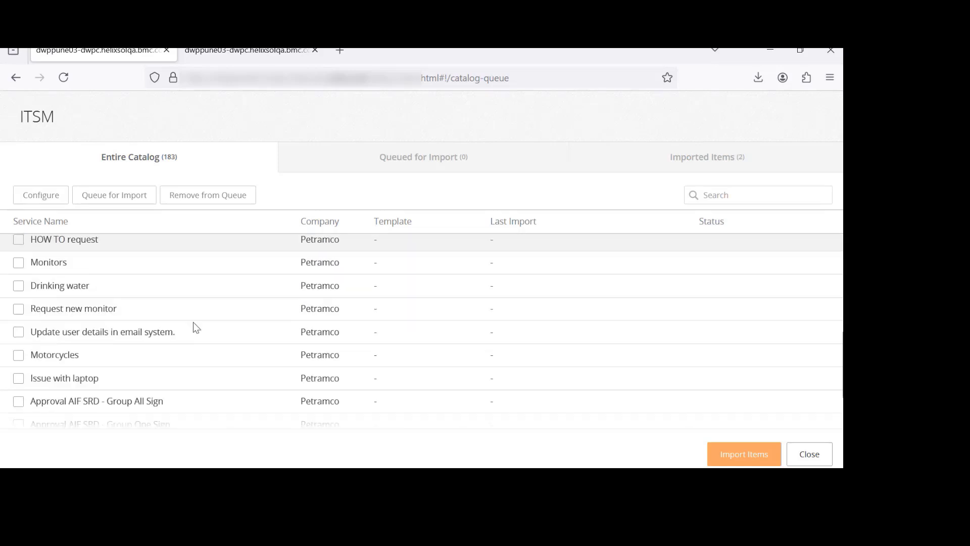
{"action": "scroll", "coordinate": [193, 324], "scroll_direction": "down", "scroll_amount": 1}
{"action": "scroll", "coordinate": [193, 326], "scroll_direction": "up", "scroll_amount": 6}
{"action": "scroll", "coordinate": [193, 325], "scroll_direction": "down", "scroll_amount": 5}
{"action": "scroll", "coordinate": [213, 290], "scroll_direction": "up", "scroll_amount": 5}
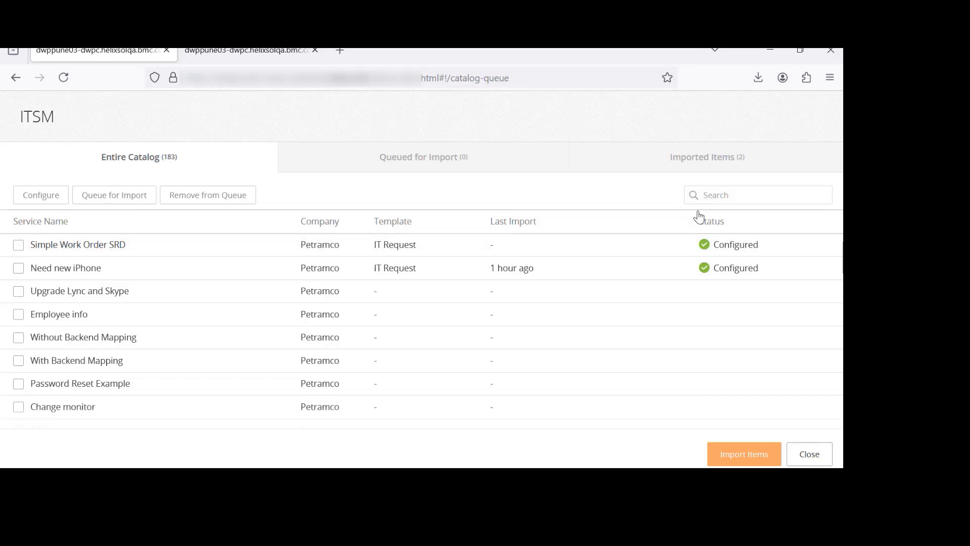
Search the ITSM catalog for work order and select Simple Work Order SRD
{"action": "left_click", "coordinate": [732, 197]}
{"action": "type", "text": "work order"}
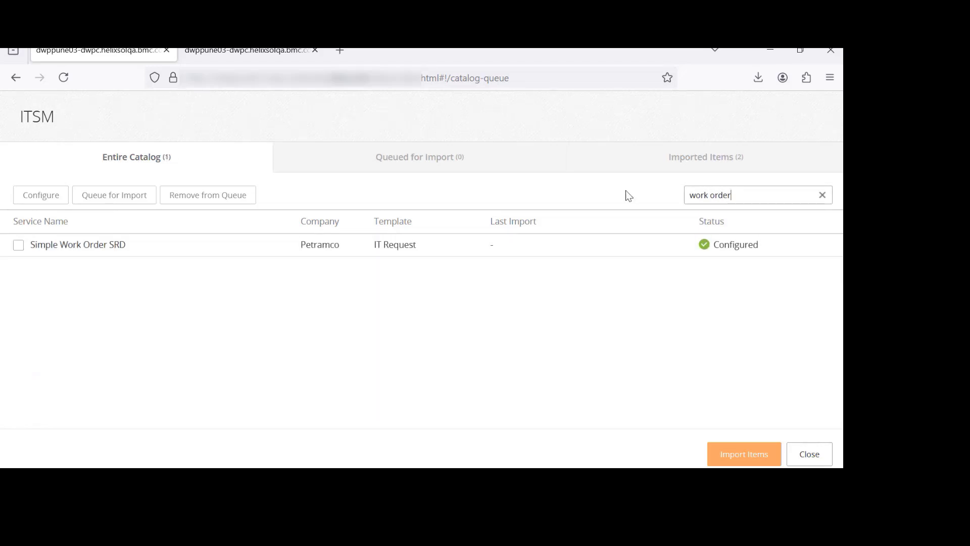
{"action": "left_click", "coordinate": [177, 253]}
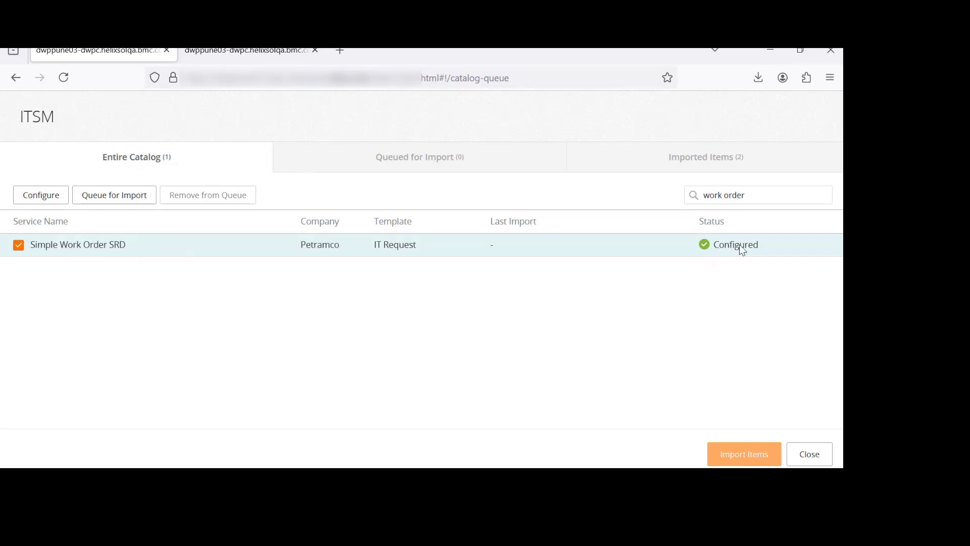
Open the configuration of Simple Work Order SRD and review its IT Request template and profile details without saving
{"action": "left_click", "coordinate": [38, 196]}
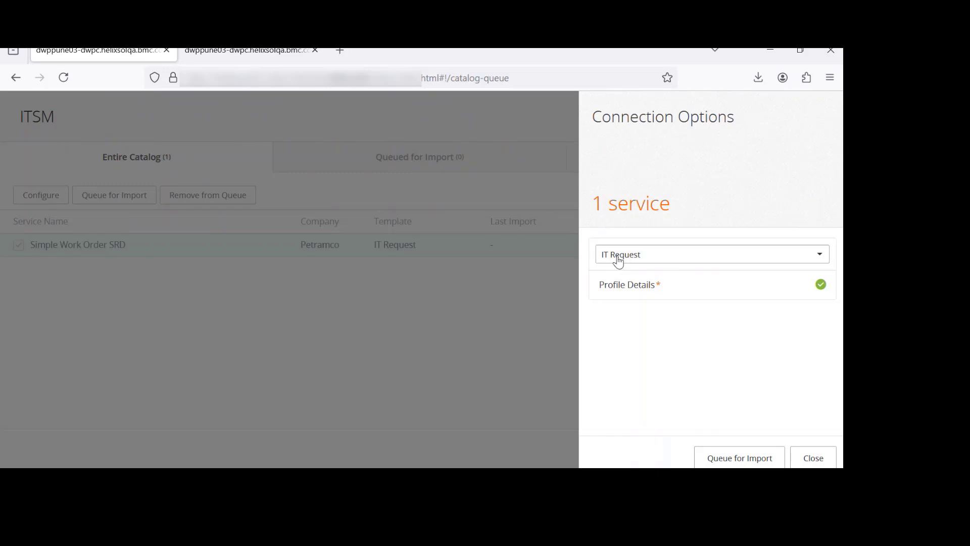
{"action": "left_click", "coordinate": [663, 262]}
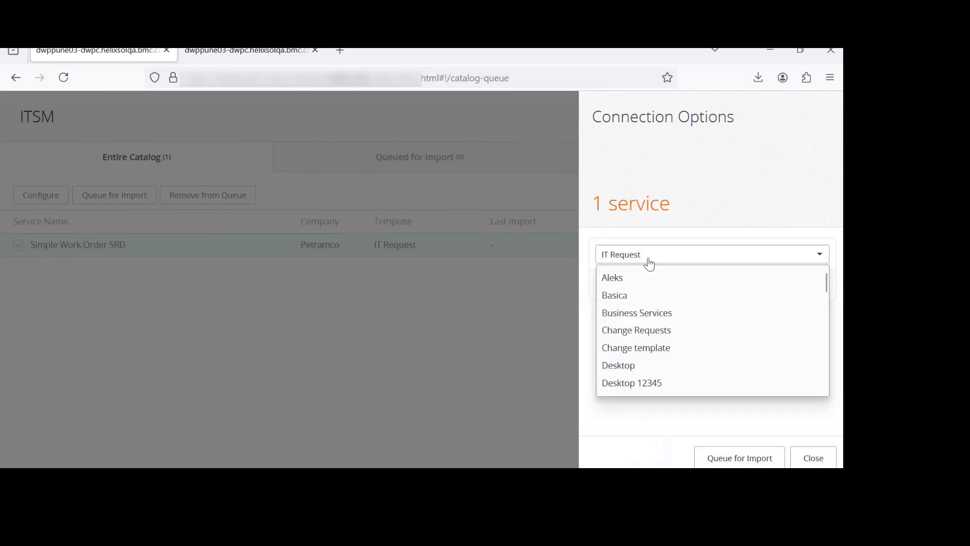
{"action": "left_click", "coordinate": [750, 413]}
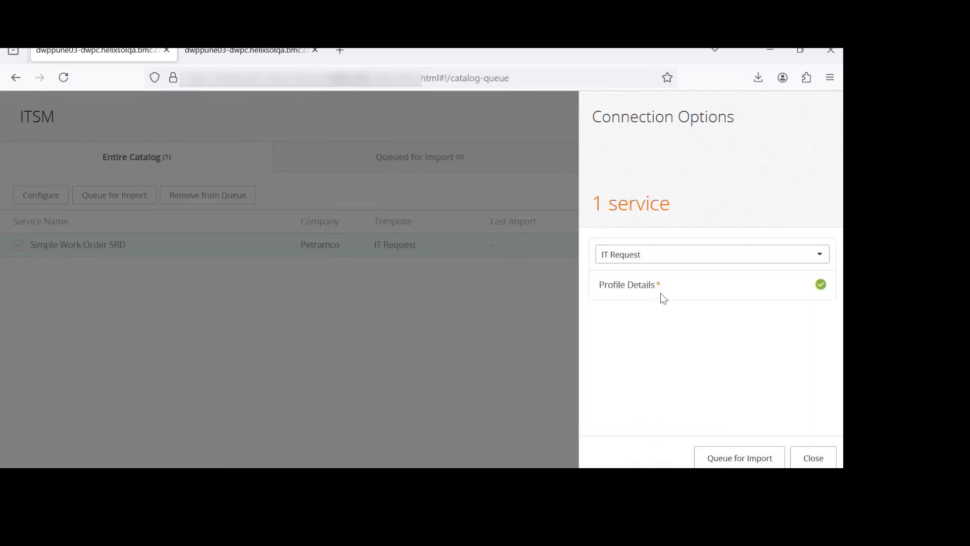
{"action": "left_click", "coordinate": [641, 254]}
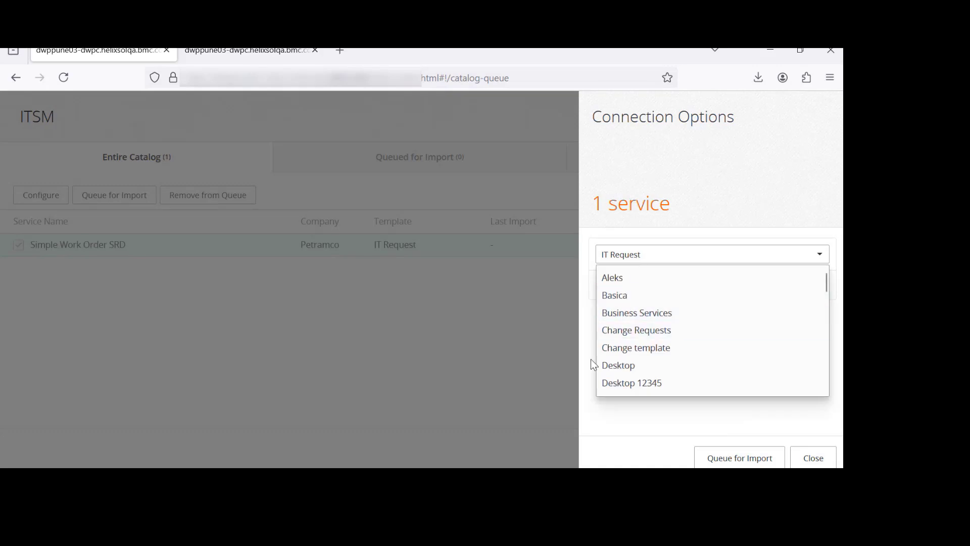
{"action": "left_click", "coordinate": [595, 411]}
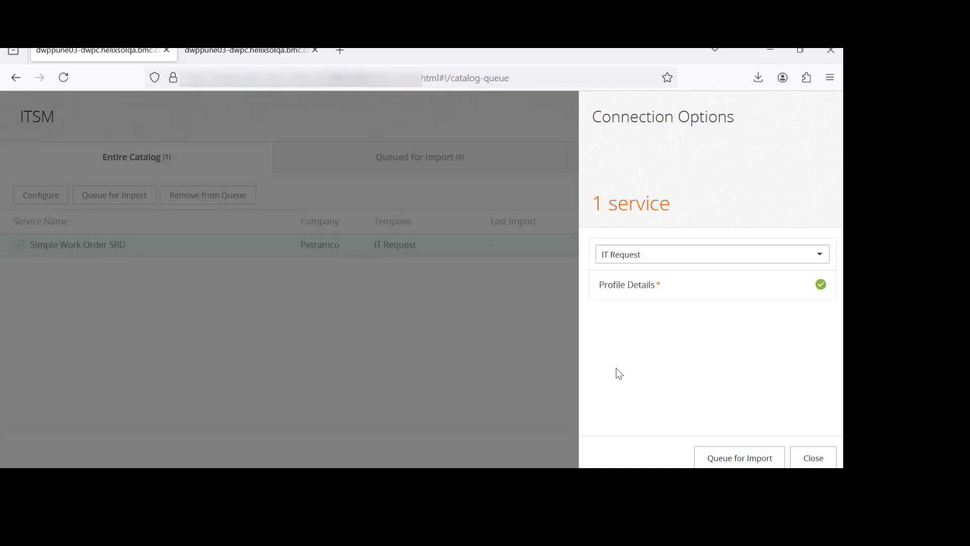
{"action": "left_click", "coordinate": [630, 287]}
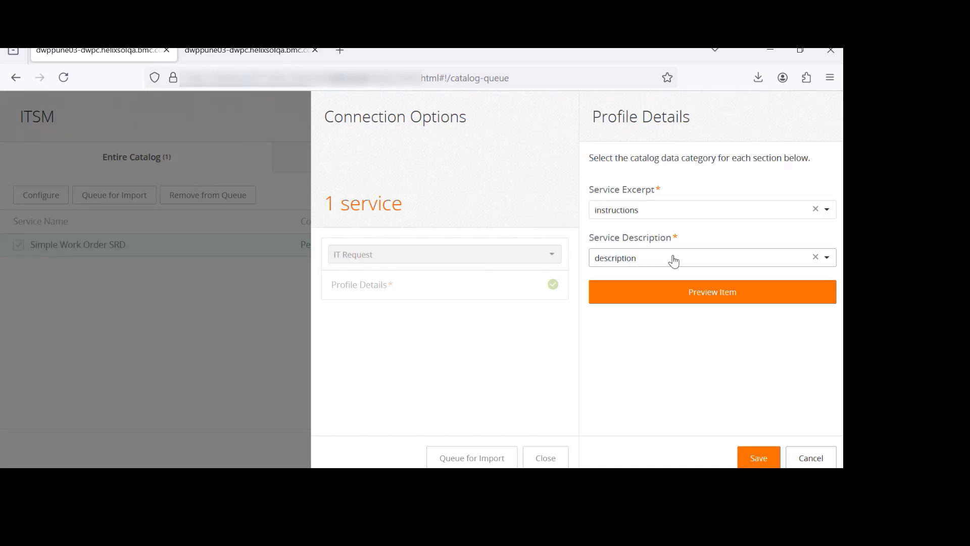
{"action": "left_click", "coordinate": [811, 458]}
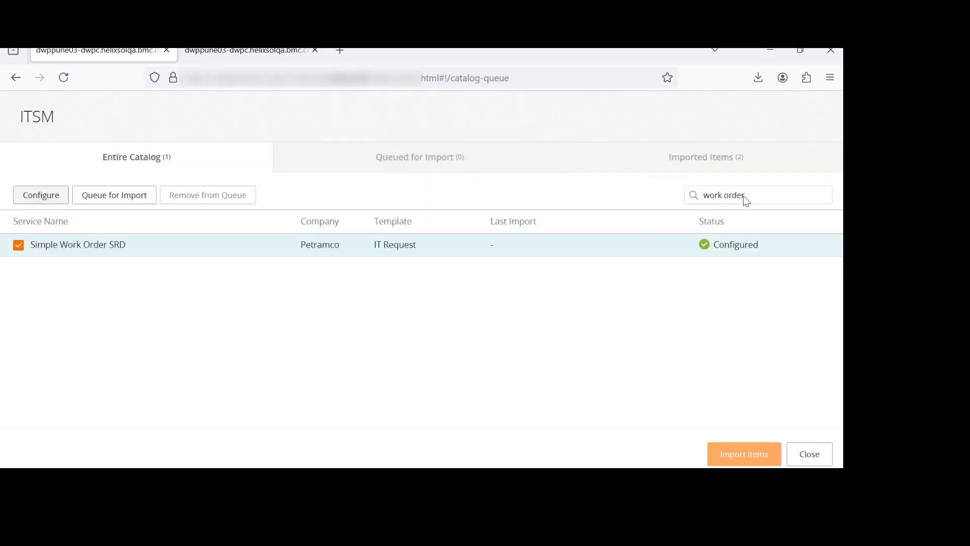
Clear the catalog search and select the Upgrade Lync and Skype service
{"action": "left_click", "coordinate": [744, 196]}
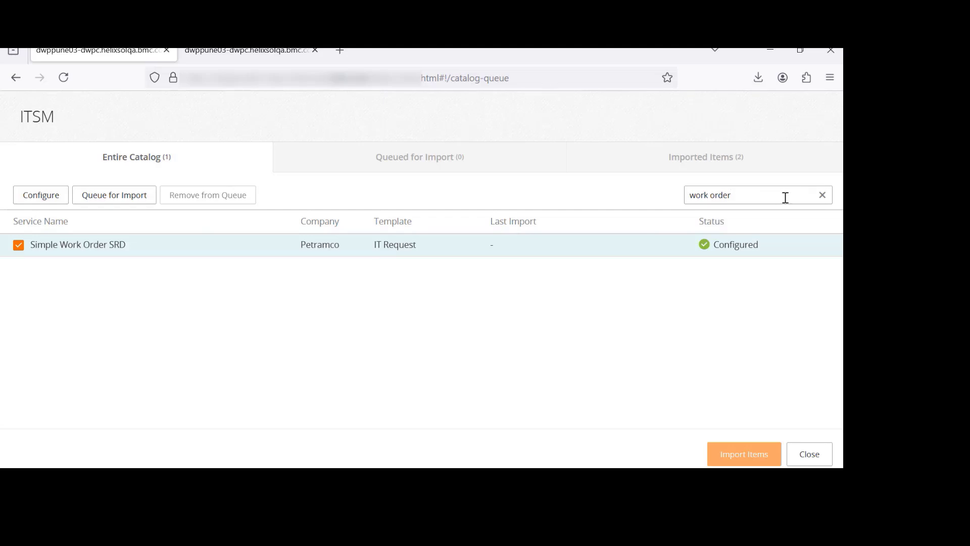
{"action": "key", "text": "BackSpace"}
{"action": "key", "text": "BackSpace"}
{"action": "key", "text": "BackSpace"}
{"action": "key", "text": "BackSpace"}
{"action": "key", "text": "BackSpace"}
{"action": "key", "text": "BackSpace"}
{"action": "key", "text": "BackSpace"}
{"action": "key", "text": "BackSpace"}
{"action": "key", "text": "BackSpace"}
{"action": "key", "text": "BackSpace"}
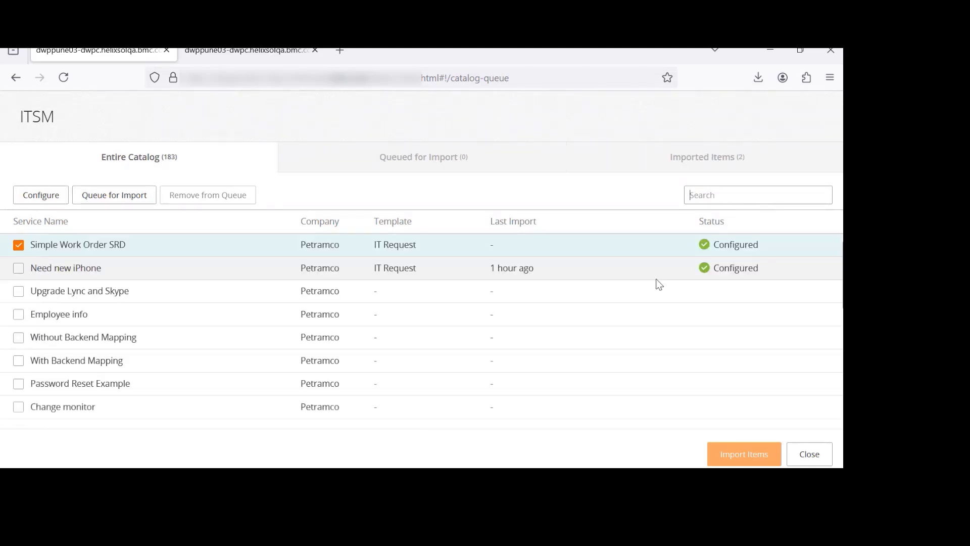
{"action": "left_click", "coordinate": [79, 296]}
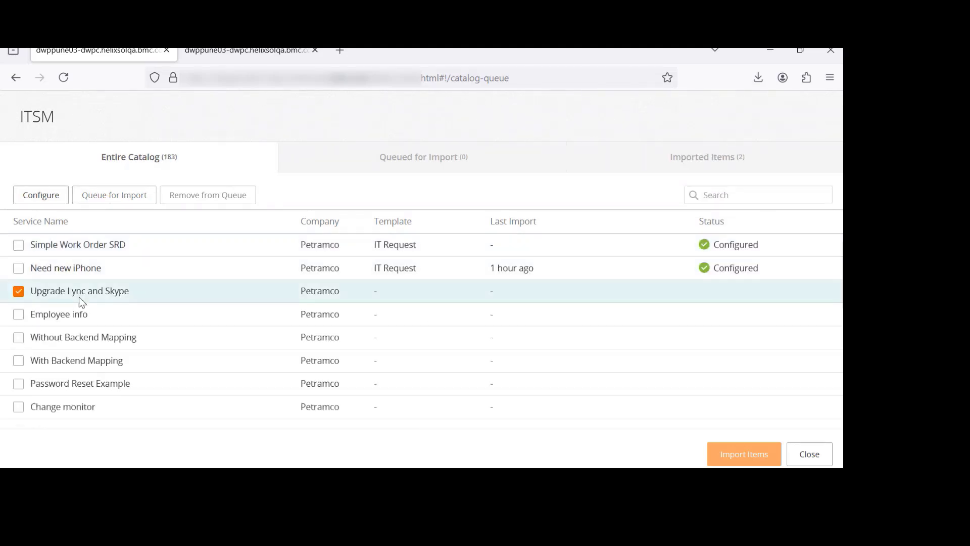
Configure Upgrade Lync and Skype with the IT Request template
{"action": "left_click", "coordinate": [41, 195]}
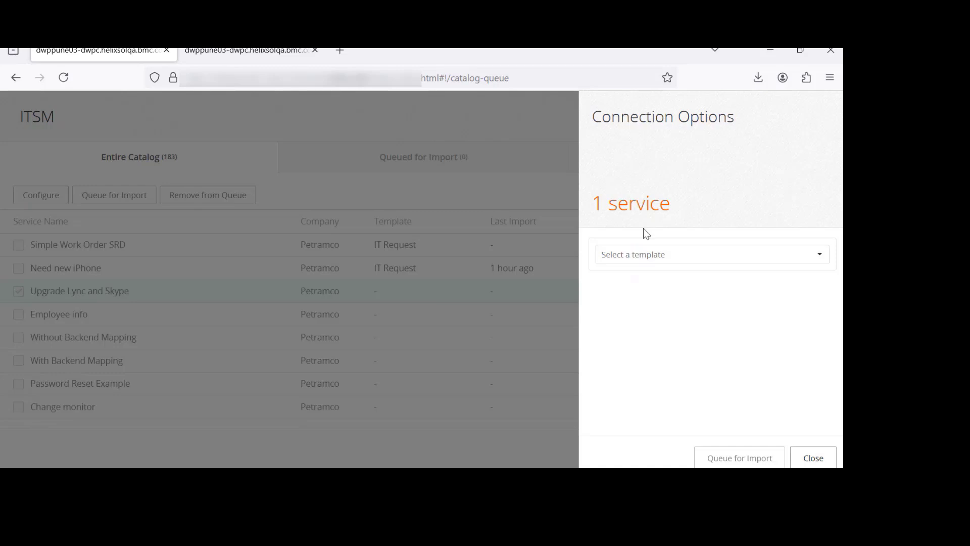
{"action": "left_click", "coordinate": [645, 259]}
{"action": "scroll", "coordinate": [639, 330], "scroll_direction": "down", "scroll_amount": 4}
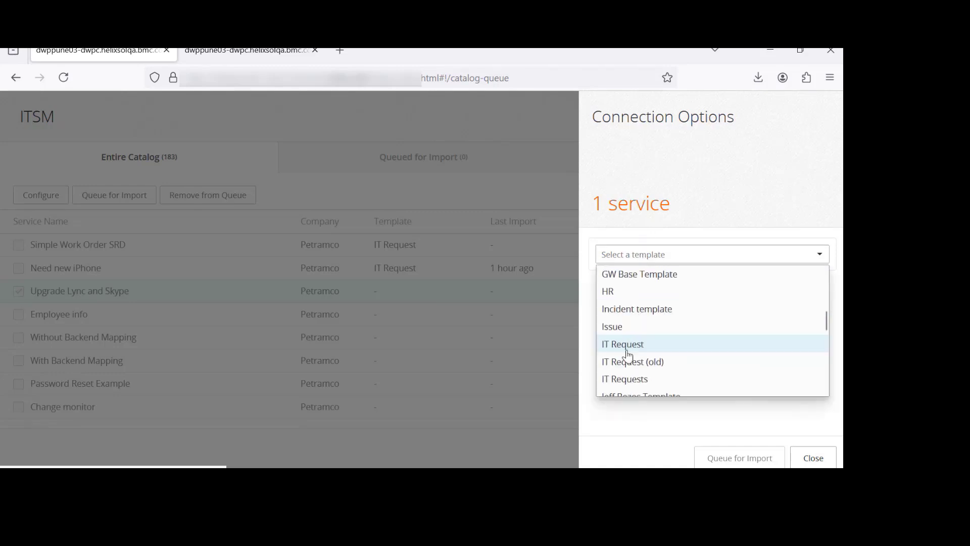
{"action": "left_click", "coordinate": [627, 337]}
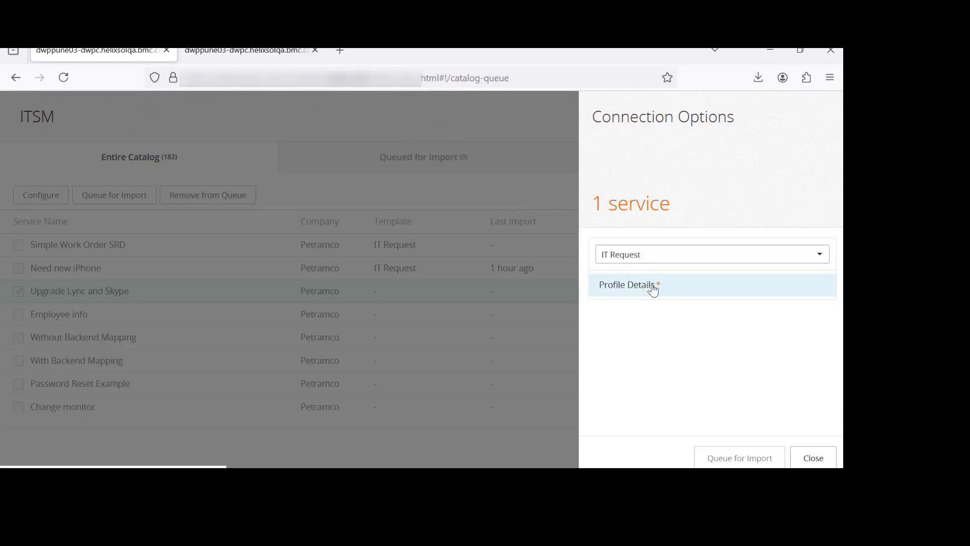
Open its profile details and map both Service Excerpt and Service Description to description
{"action": "left_click", "coordinate": [635, 286]}
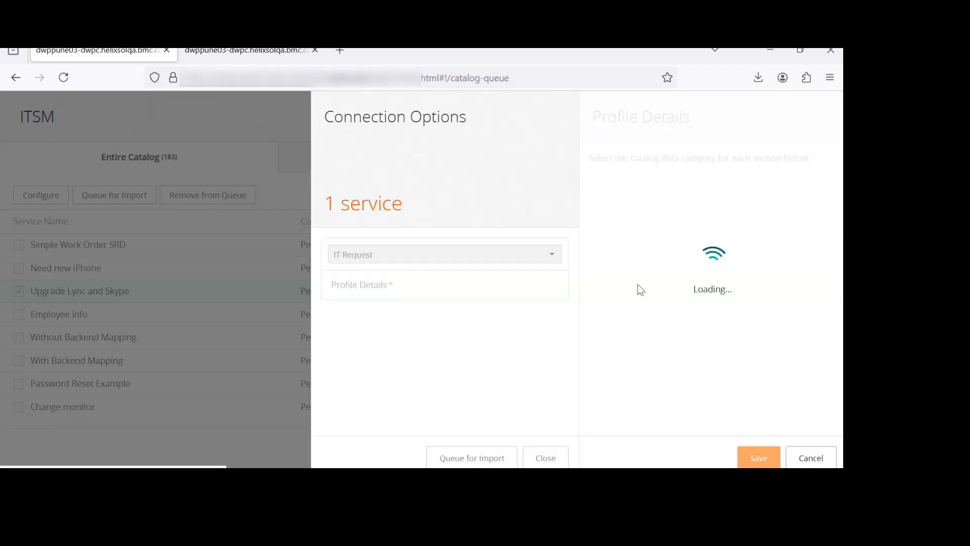
{"action": "left_click", "coordinate": [639, 214]}
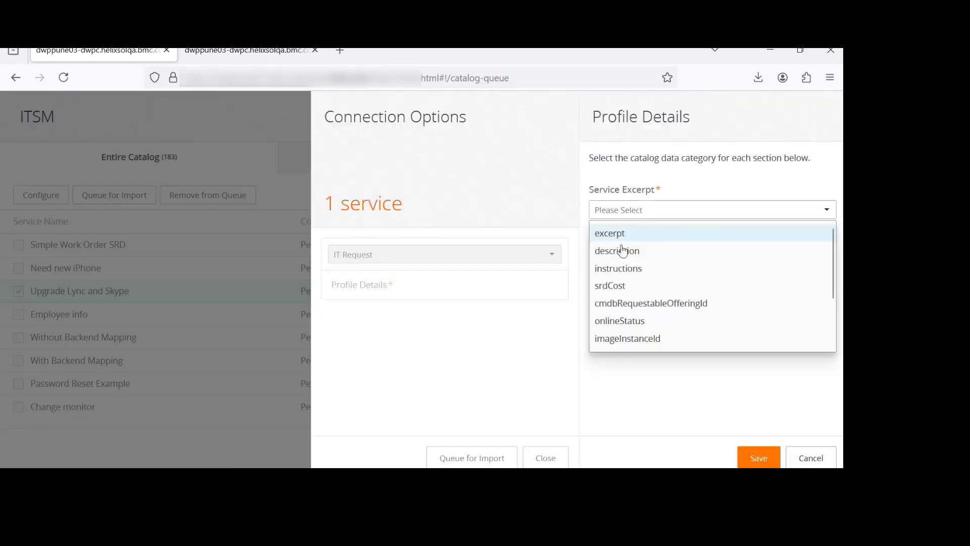
{"action": "scroll", "coordinate": [620, 283], "scroll_direction": "down", "scroll_amount": 3}
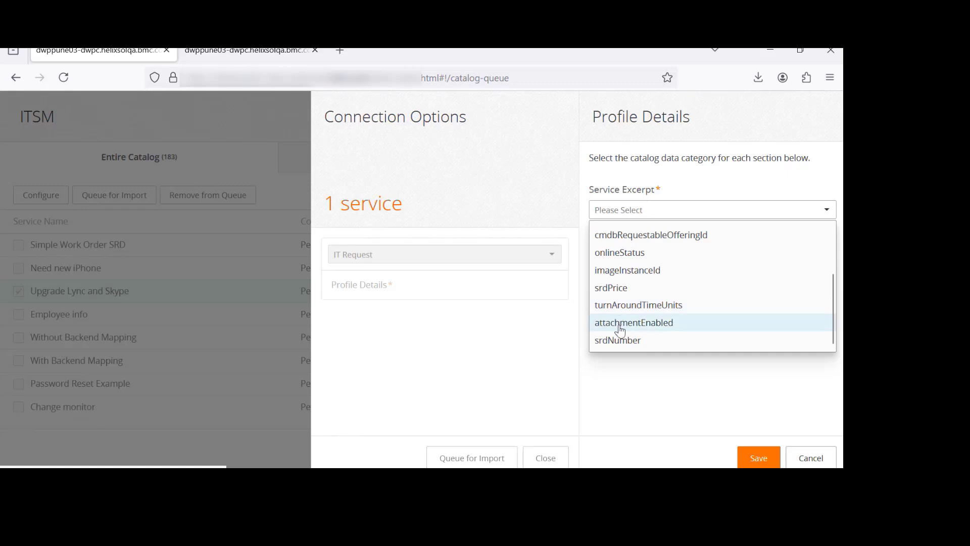
{"action": "scroll", "coordinate": [622, 324], "scroll_direction": "up", "scroll_amount": 3}
{"action": "scroll", "coordinate": [625, 293], "scroll_direction": "down", "scroll_amount": 1}
{"action": "scroll", "coordinate": [625, 280], "scroll_direction": "up", "scroll_amount": 1}
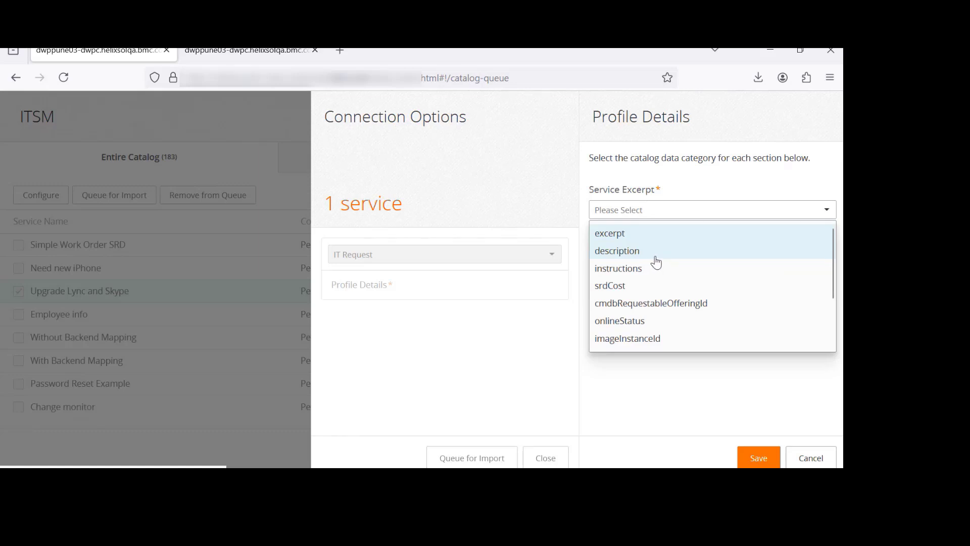
{"action": "left_click", "coordinate": [625, 253]}
{"action": "left_click", "coordinate": [613, 261]}
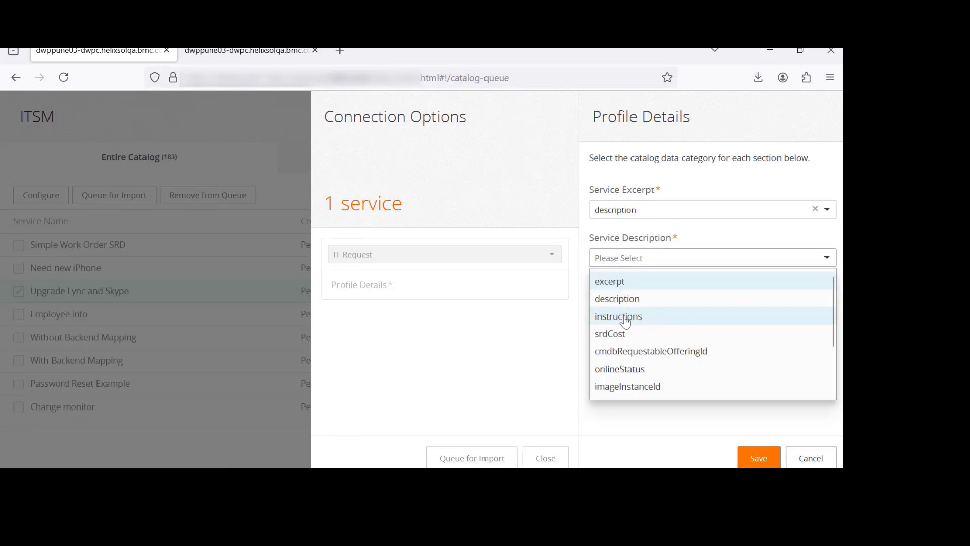
{"action": "left_click", "coordinate": [619, 316]}
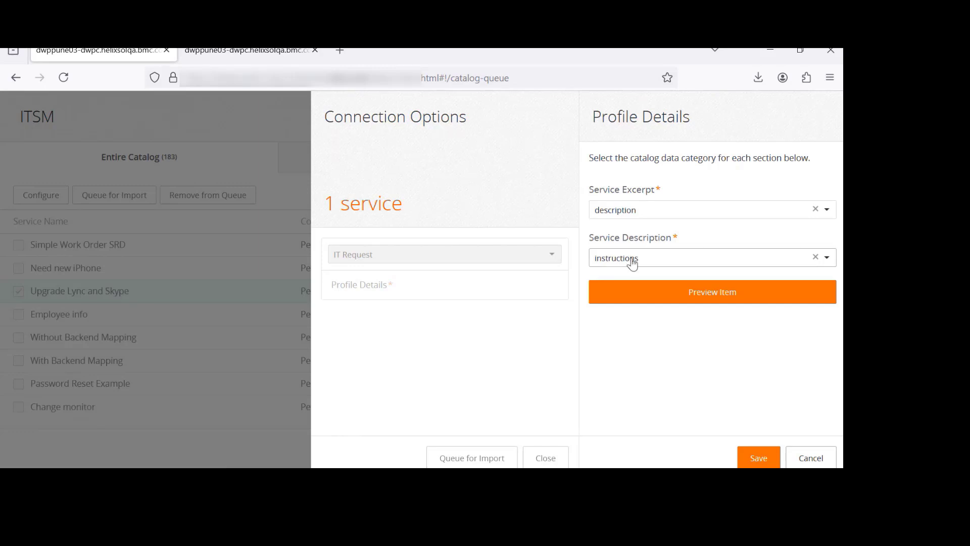
{"action": "left_click", "coordinate": [631, 258]}
{"action": "left_click", "coordinate": [622, 300]}
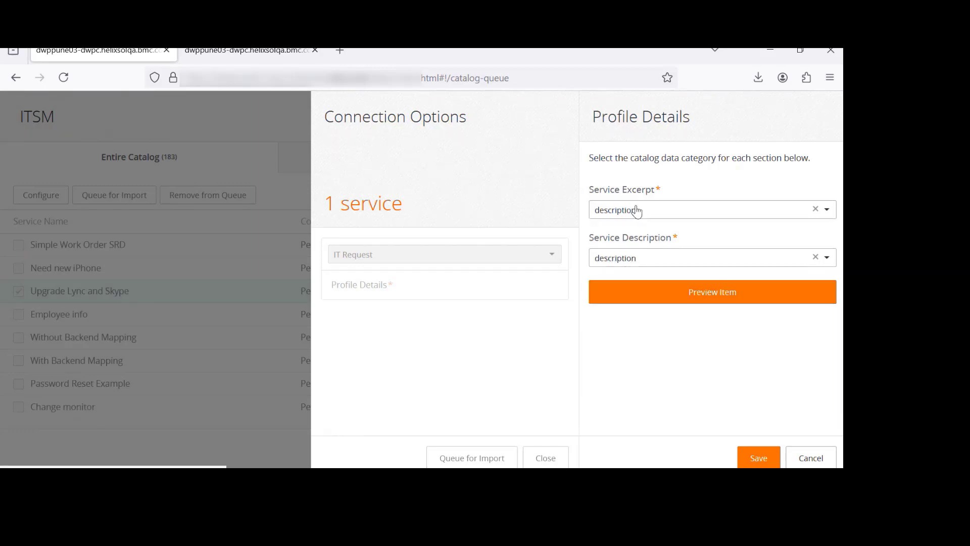
Map Service Excerpt to instructions, preview the Upgrade Lync and Skype item, and save the profile details
{"action": "left_click", "coordinate": [637, 211]}
{"action": "left_click", "coordinate": [632, 275]}
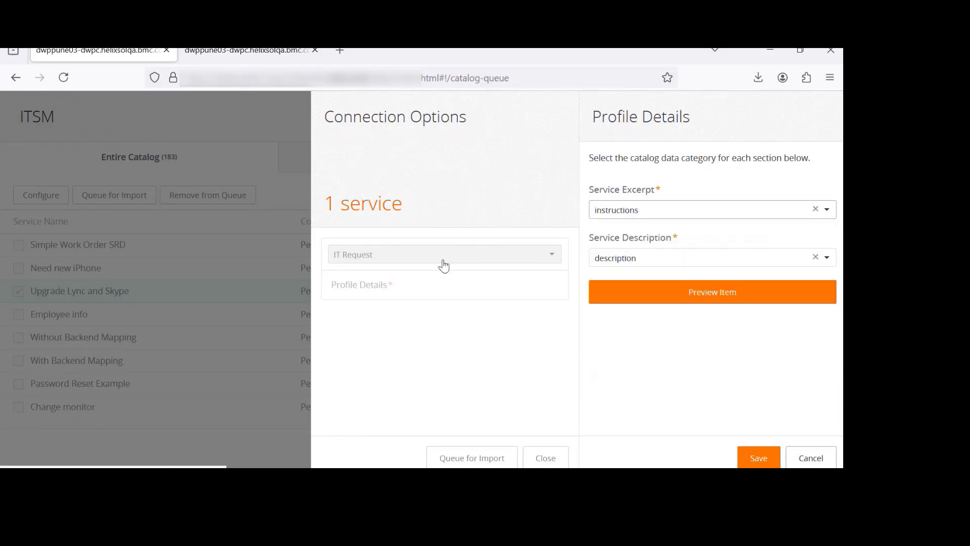
{"action": "left_click", "coordinate": [683, 297]}
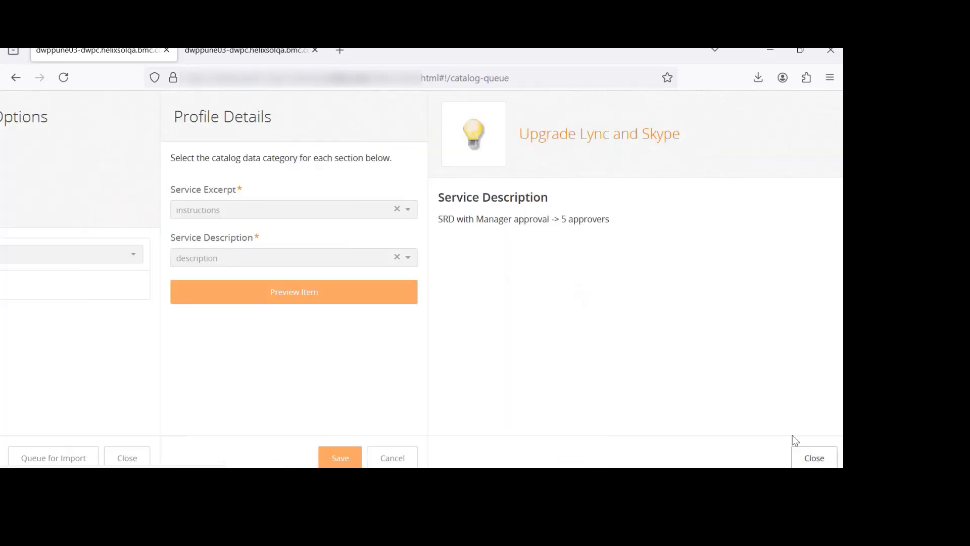
{"action": "left_click", "coordinate": [808, 457]}
{"action": "left_click", "coordinate": [753, 458]}
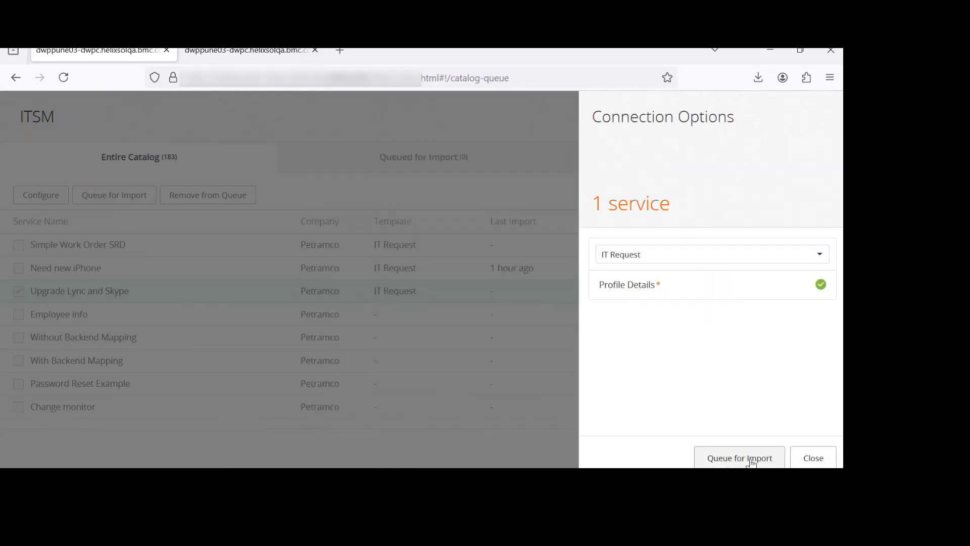
Queue Upgrade Lync and Skype and also Simple Work Order SRD for import
{"action": "left_click", "coordinate": [751, 460]}
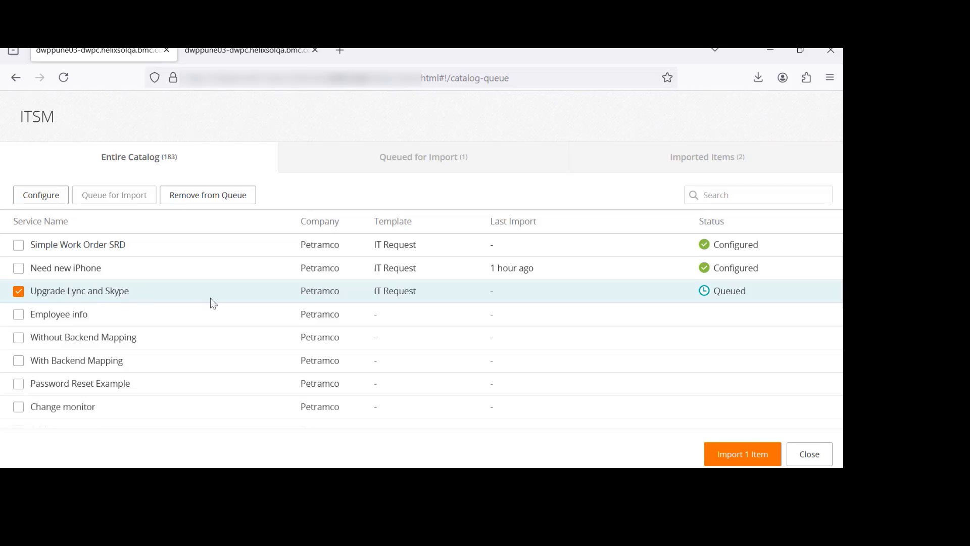
{"action": "left_click", "coordinate": [18, 245]}
{"action": "left_click", "coordinate": [18, 291]}
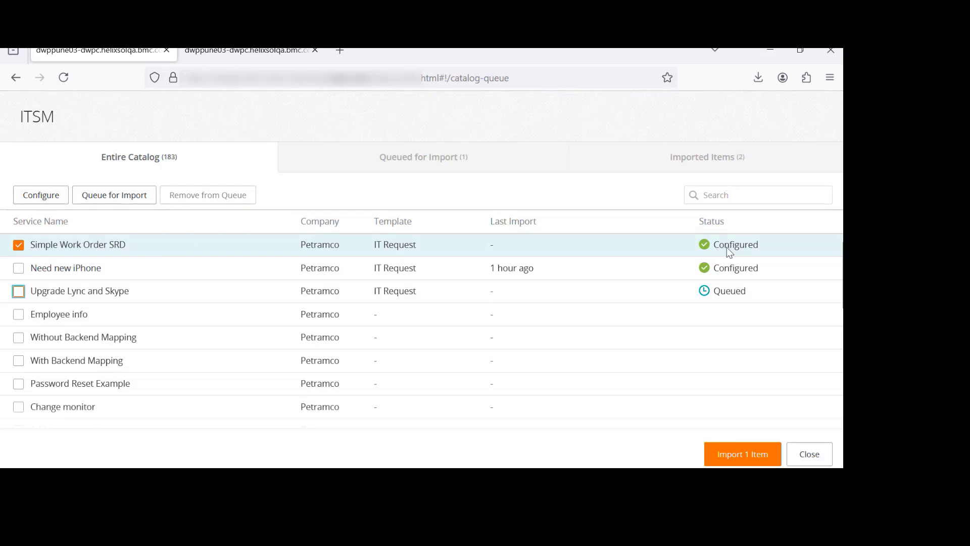
{"action": "left_click", "coordinate": [113, 191]}
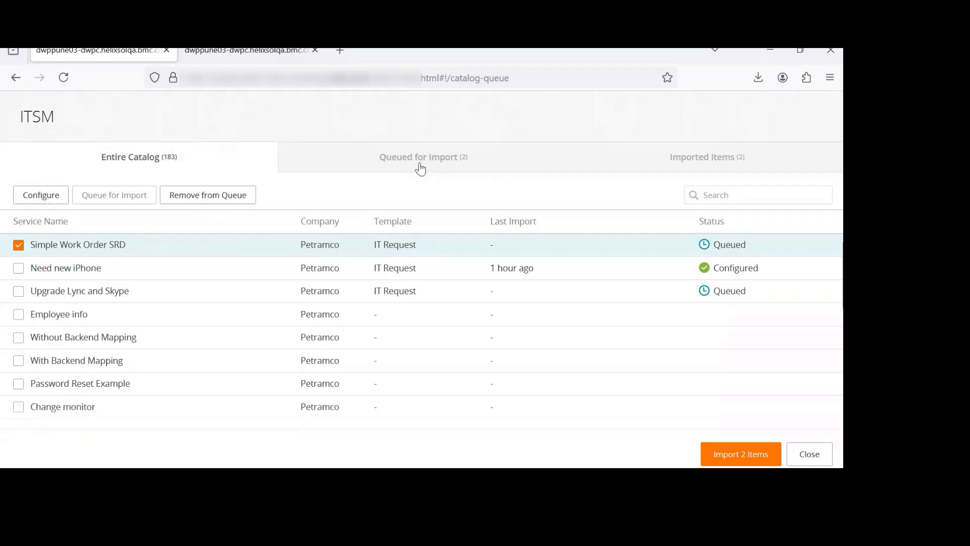
Remove Upgrade Lync and Skype from the import queue and import the queued Simple Work Order SRD
{"action": "left_click", "coordinate": [399, 165]}
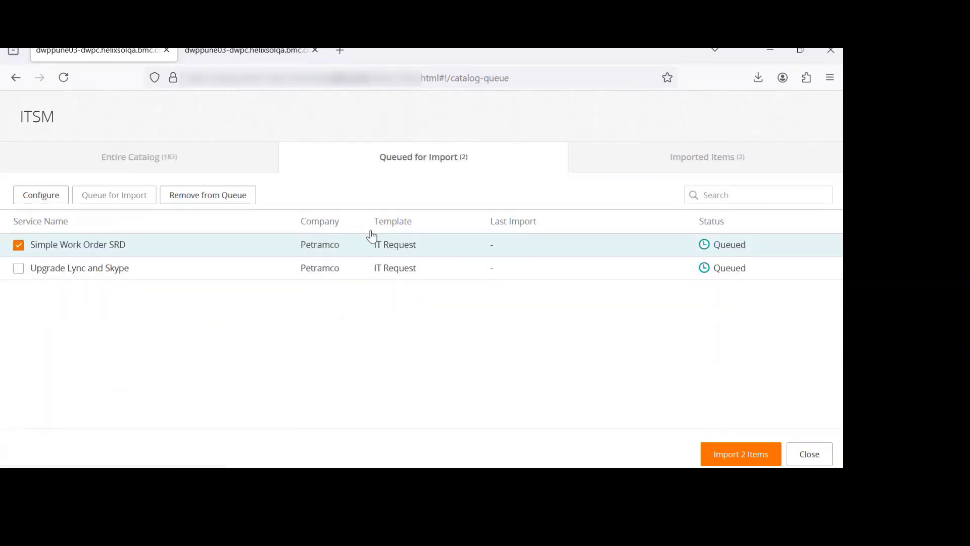
{"action": "left_click", "coordinate": [19, 246]}
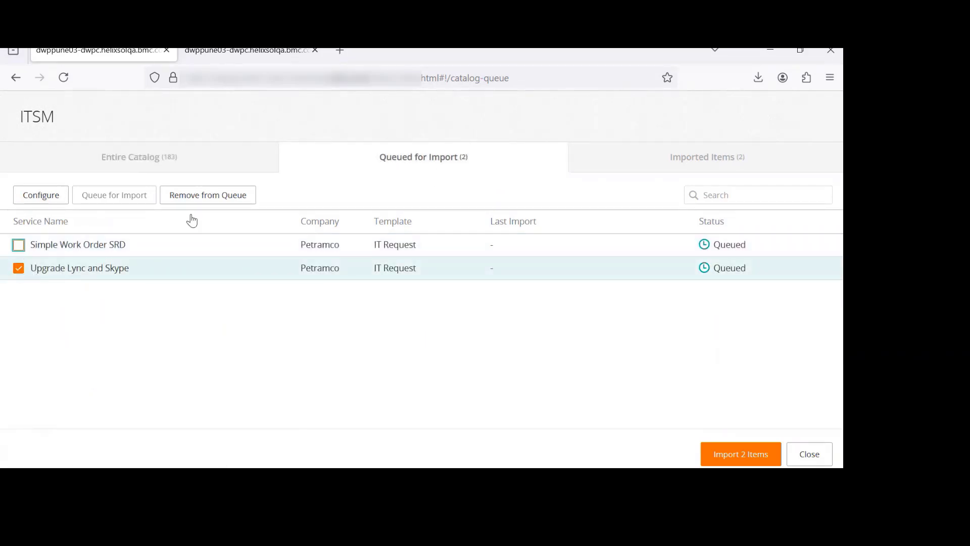
{"action": "left_click", "coordinate": [215, 200]}
{"action": "left_click", "coordinate": [76, 249]}
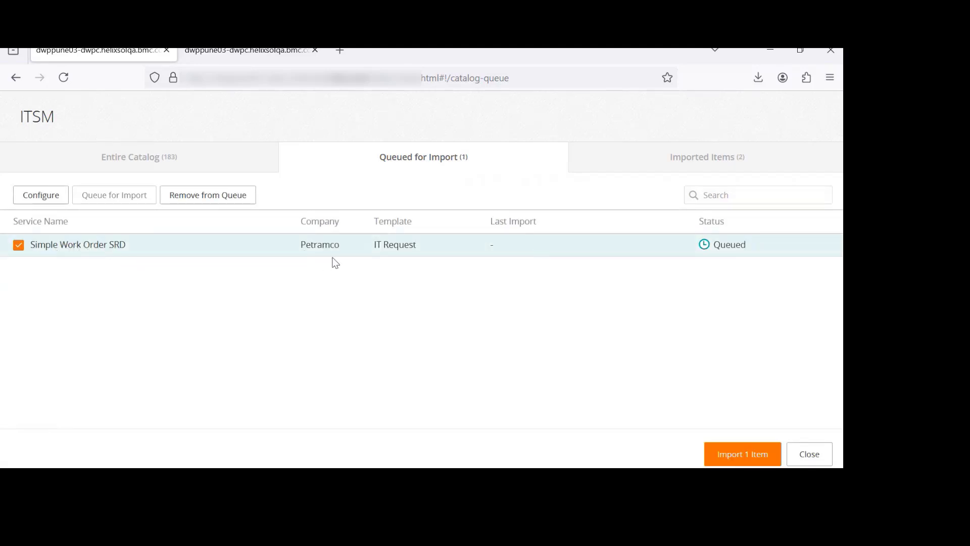
{"action": "left_click", "coordinate": [743, 455]}
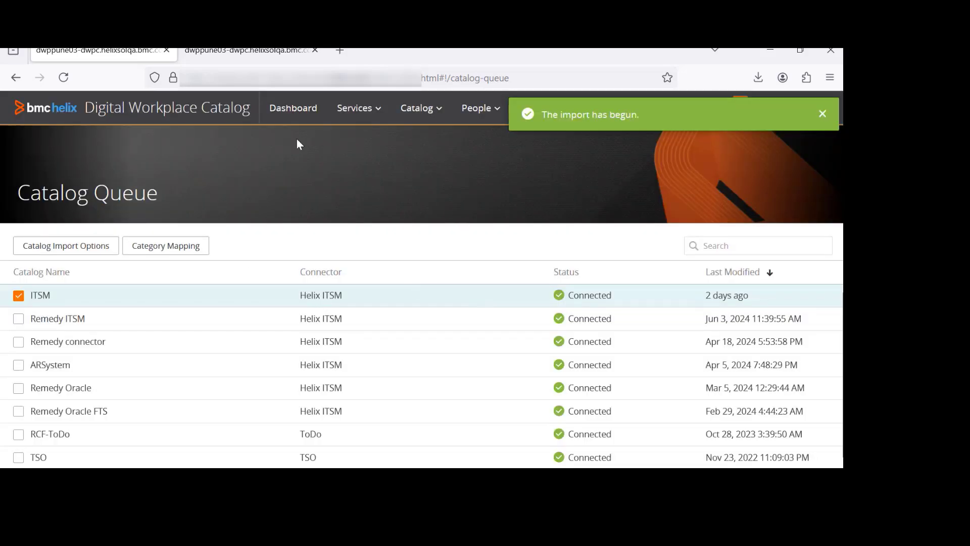
Reopen the ITSM catalog and examine its imported items
{"action": "left_click", "coordinate": [418, 108]}
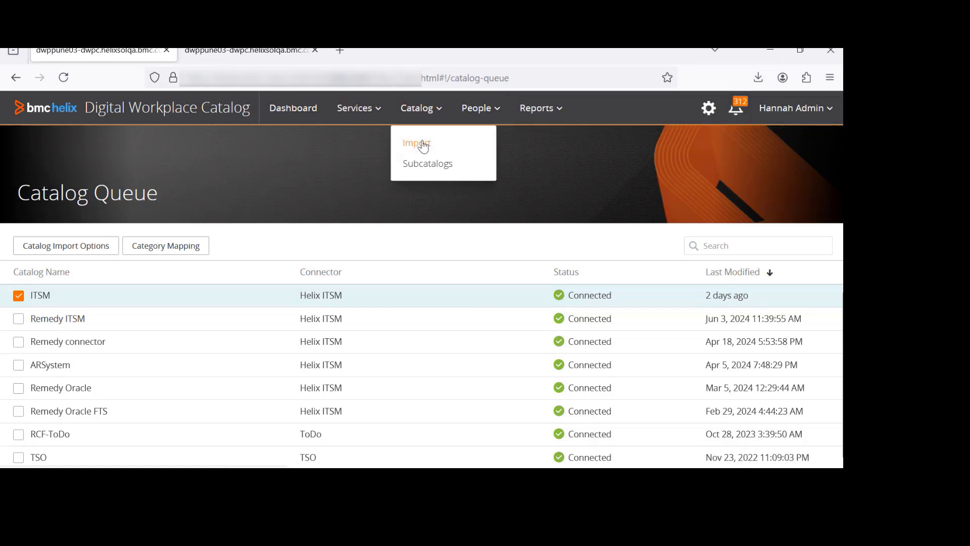
{"action": "left_click", "coordinate": [423, 143]}
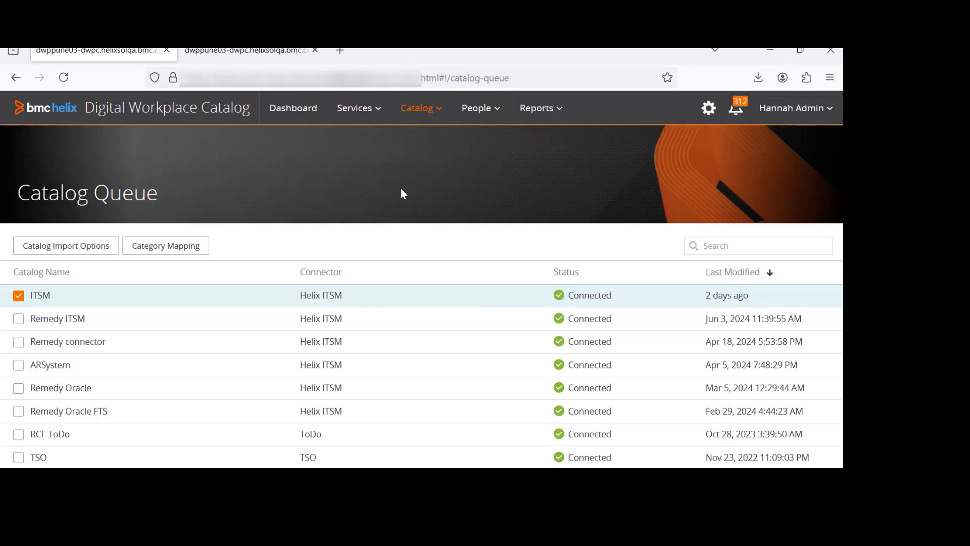
{"action": "left_click", "coordinate": [234, 293]}
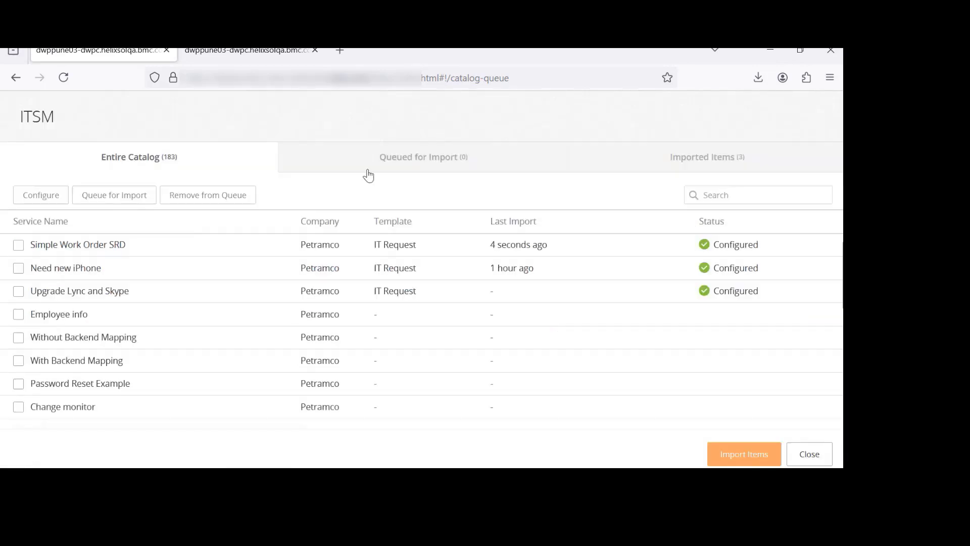
{"action": "left_click", "coordinate": [707, 159]}
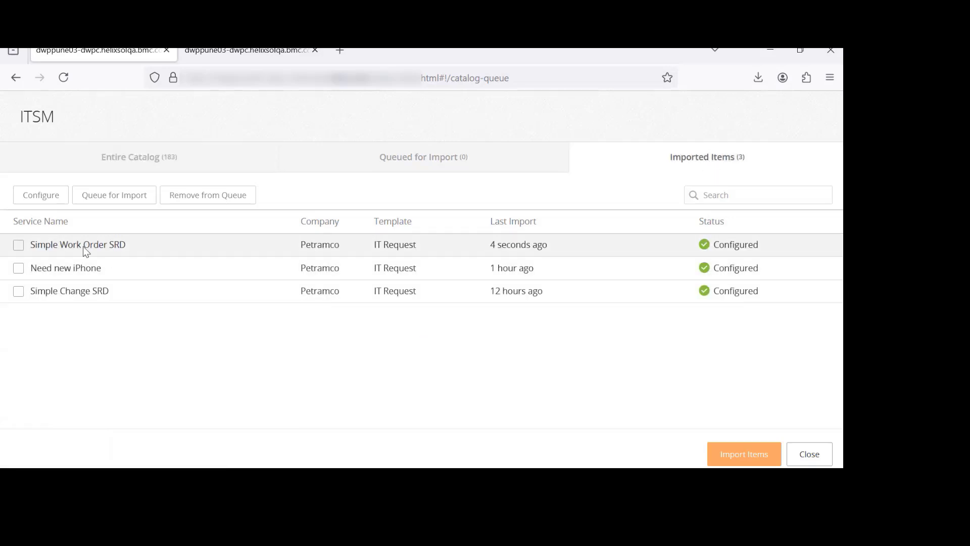
{"action": "left_click", "coordinate": [80, 245]}
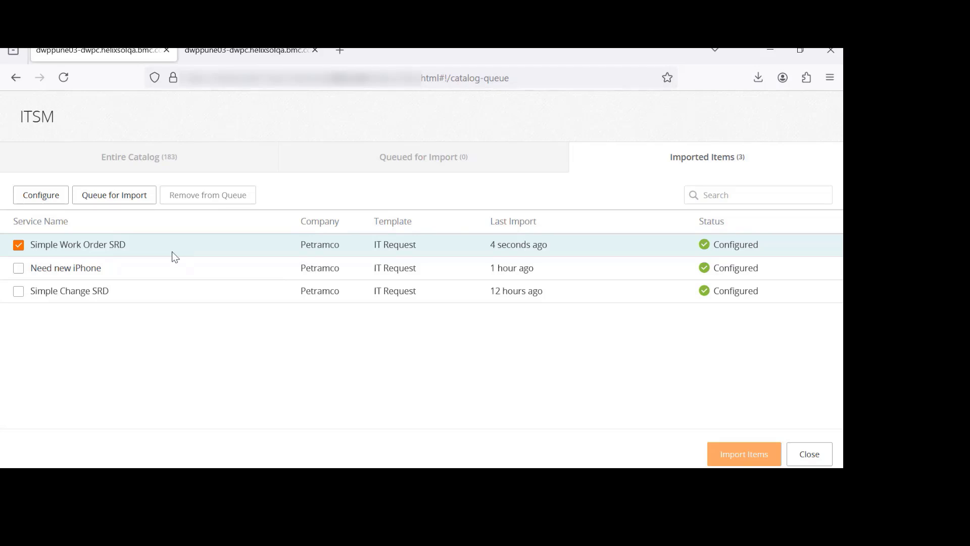
In the other tab, open the service options of the pending Simple Work Order SRD service
{"action": "left_click", "coordinate": [226, 56]}
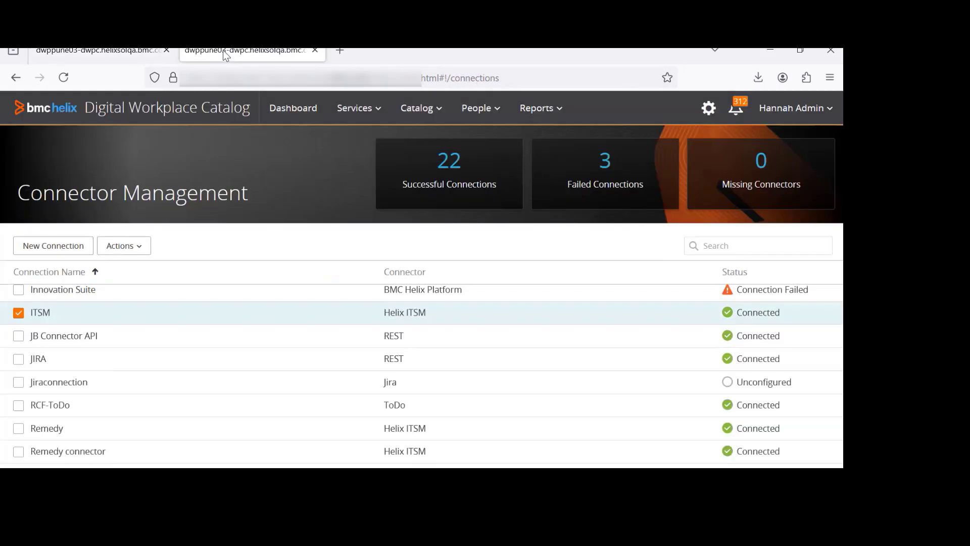
{"action": "left_click", "coordinate": [357, 107]}
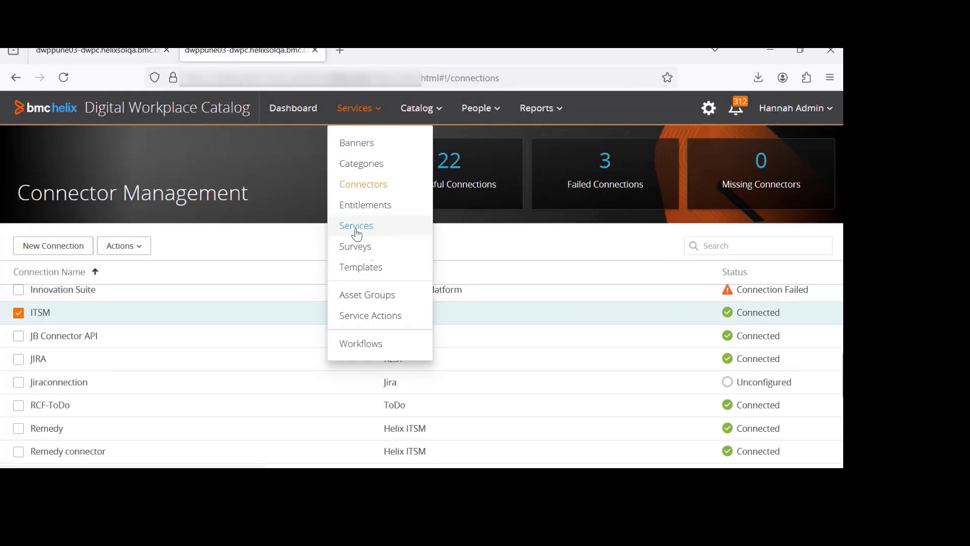
{"action": "left_click", "coordinate": [385, 226]}
{"action": "left_click", "coordinate": [418, 241]}
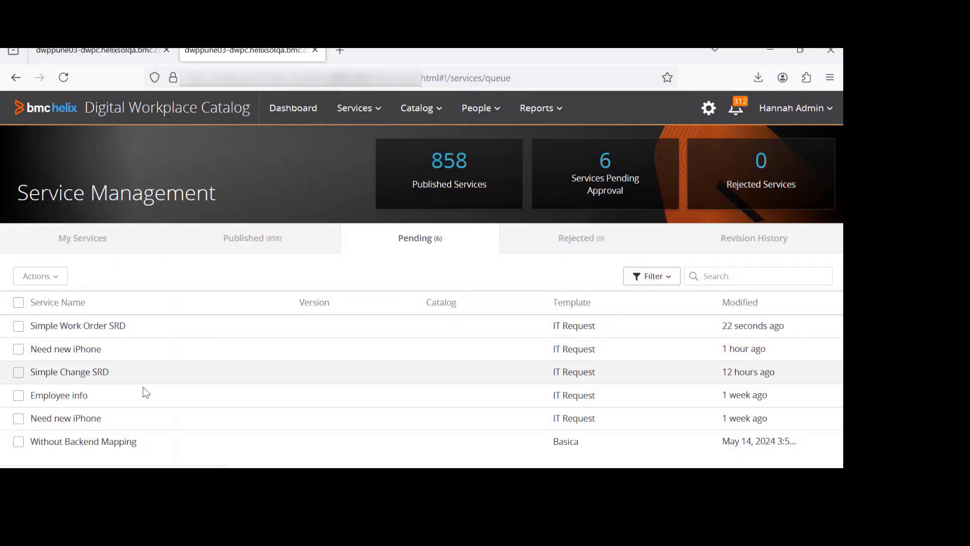
{"action": "left_click", "coordinate": [137, 329]}
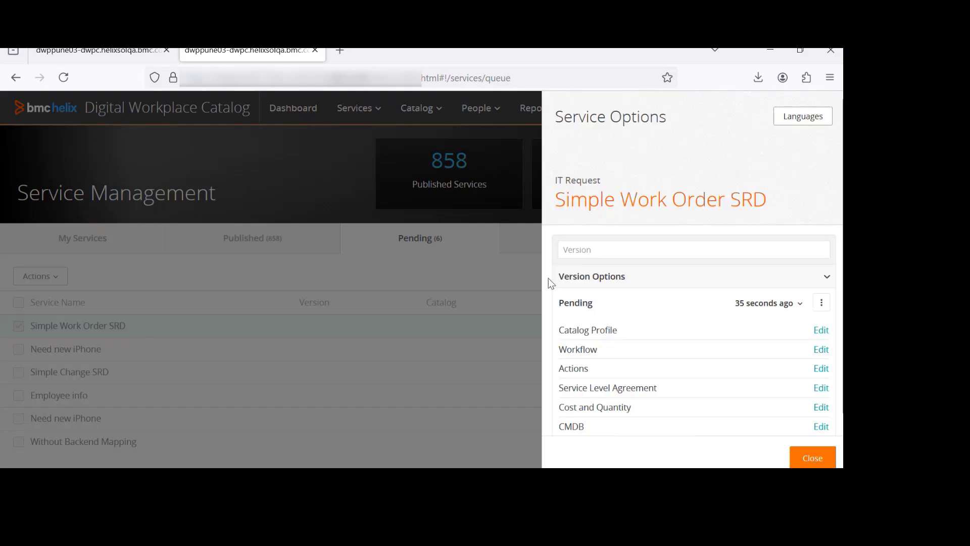
Review the Simple Work Order SRD catalog profile, including excerpt, description and tags, and close it without saving
{"action": "left_click", "coordinate": [822, 330]}
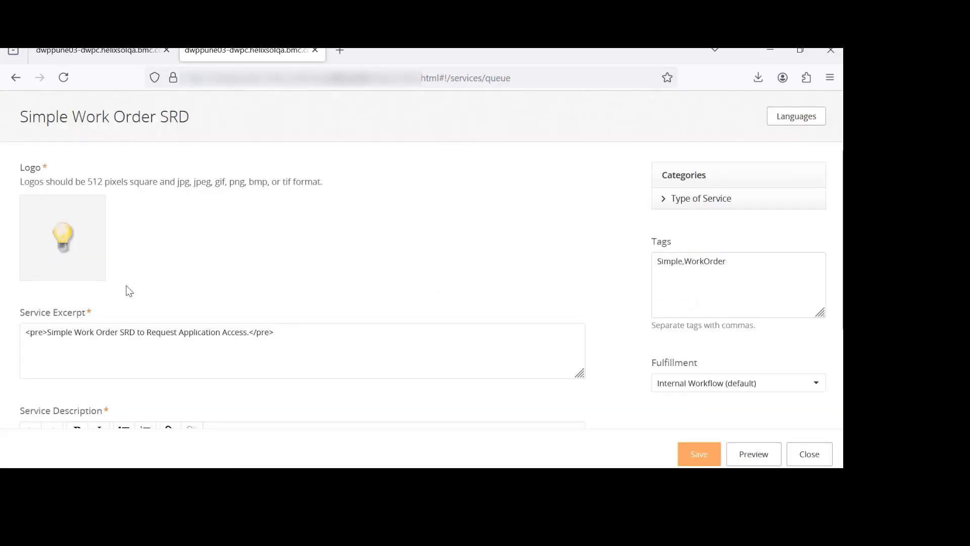
{"action": "scroll", "coordinate": [629, 226], "scroll_direction": "down", "scroll_amount": 2}
{"action": "scroll", "coordinate": [631, 227], "scroll_direction": "up", "scroll_amount": 2}
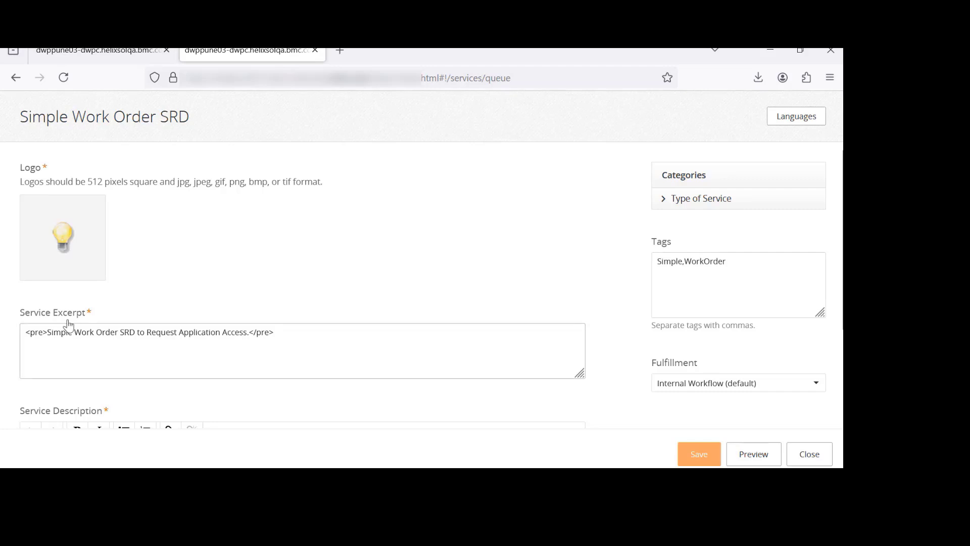
{"action": "scroll", "coordinate": [66, 326], "scroll_direction": "down", "scroll_amount": 2}
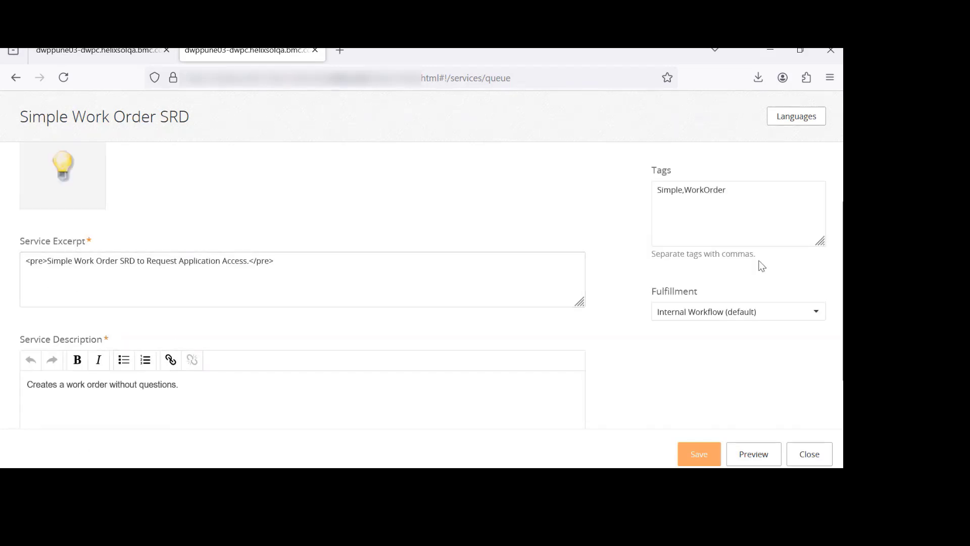
{"action": "left_click_drag", "start_coordinate": [658, 187], "coordinate": [726, 190]}
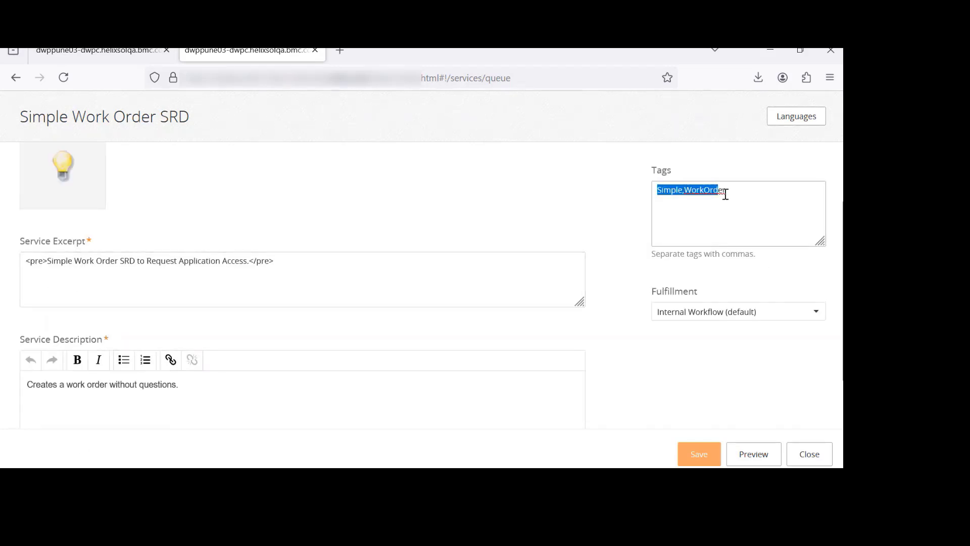
{"action": "left_click", "coordinate": [736, 226]}
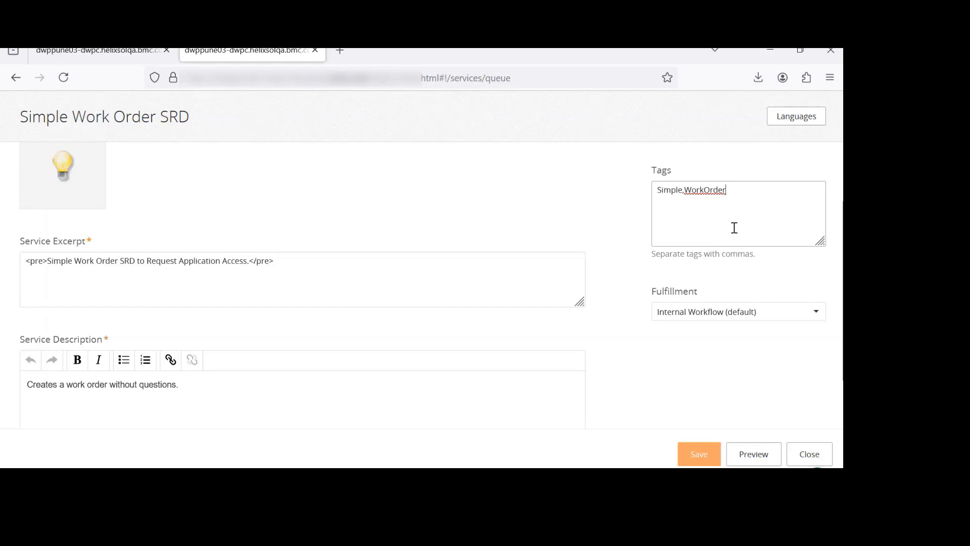
{"action": "left_click", "coordinate": [808, 454]}
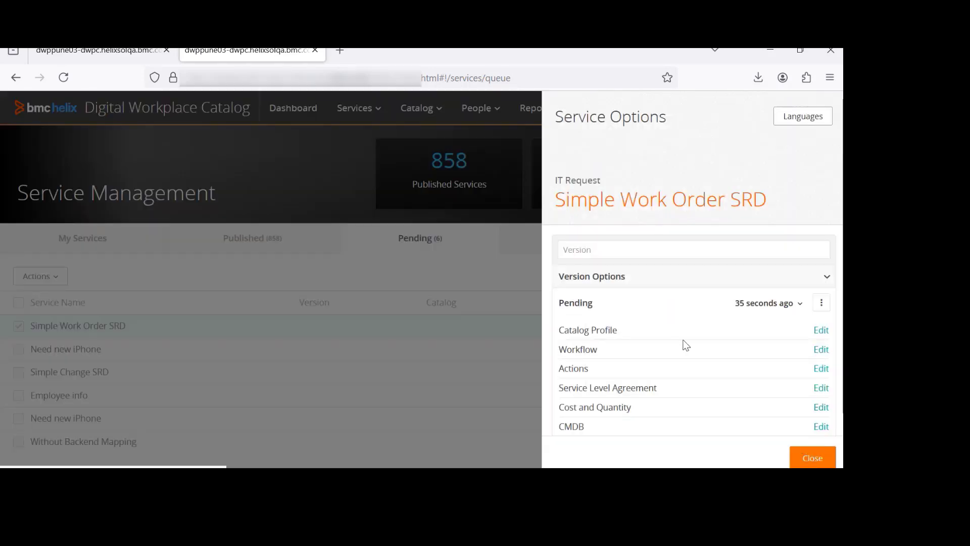
Review the service's workflow and questions in their designers and close them without saving
{"action": "left_click", "coordinate": [819, 349]}
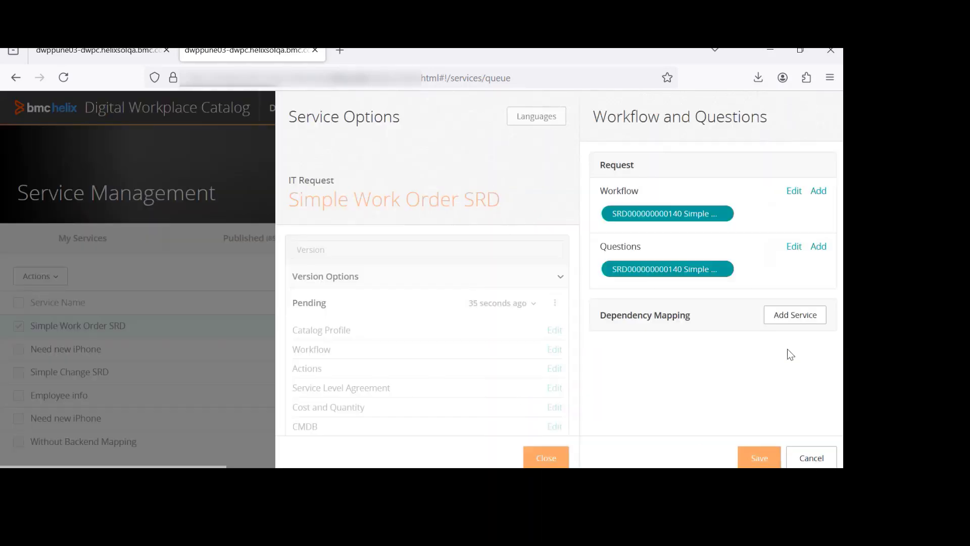
{"action": "left_click", "coordinate": [794, 248]}
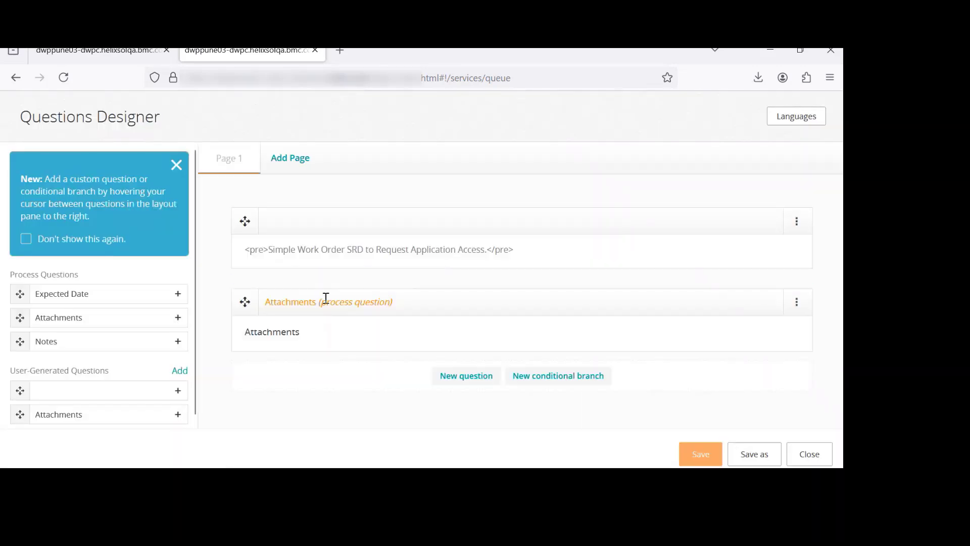
{"action": "left_click", "coordinate": [813, 455]}
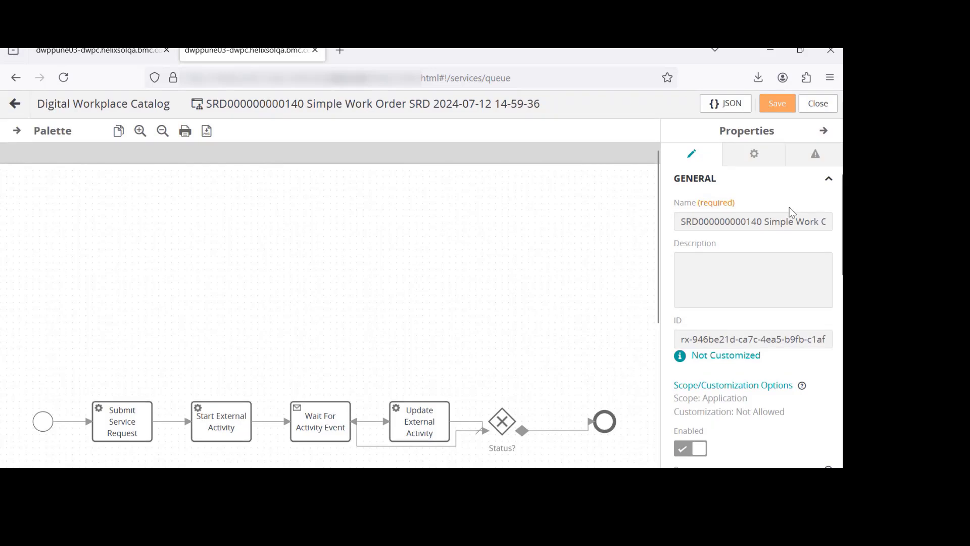
{"action": "left_click", "coordinate": [817, 104]}
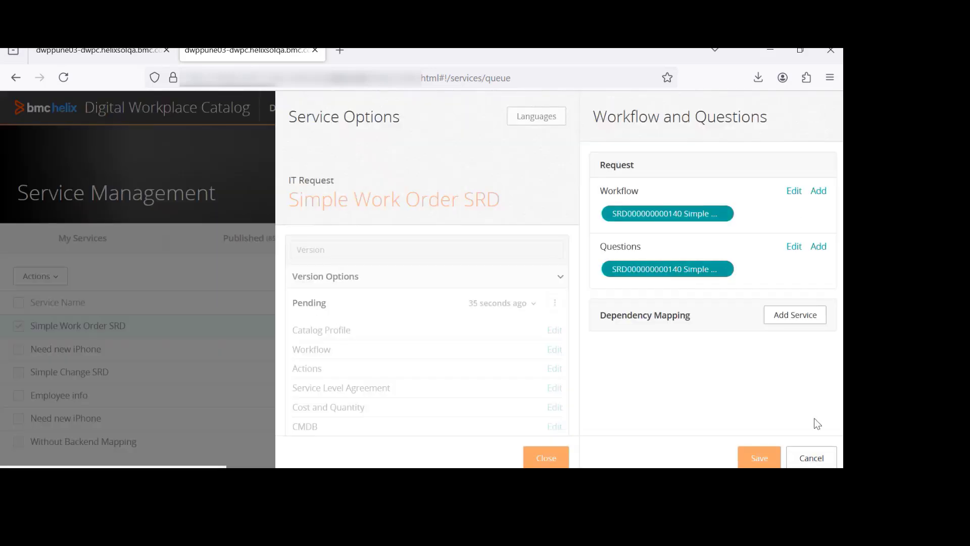
{"action": "left_click", "coordinate": [812, 458]}
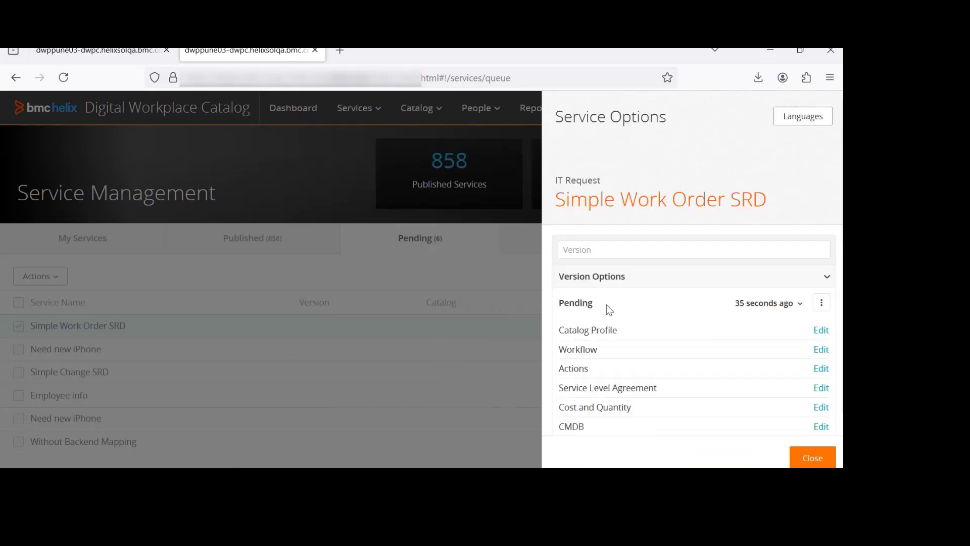
Publish the pending version of Simple Work Order SRD and close its service options
{"action": "left_click", "coordinate": [822, 305]}
{"action": "left_click", "coordinate": [761, 348]}
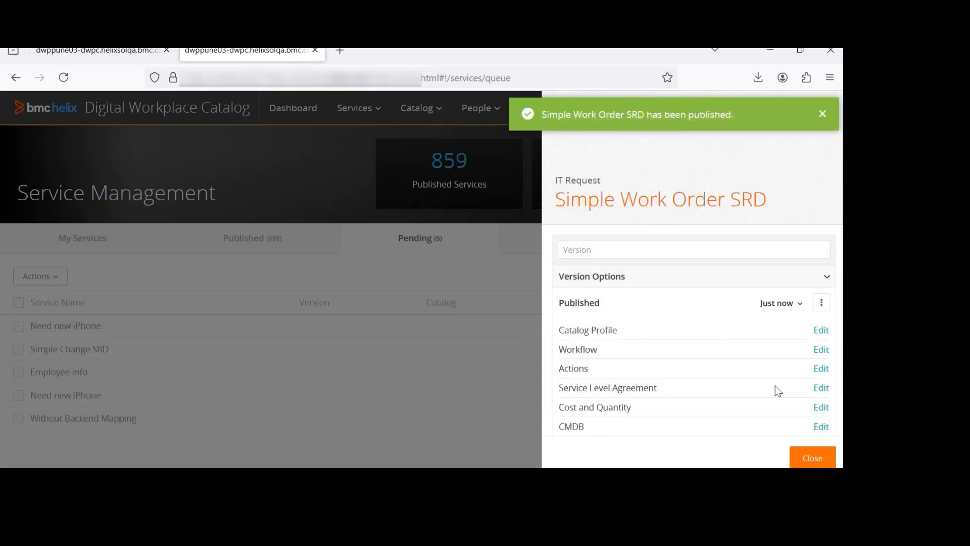
{"action": "left_click", "coordinate": [813, 458]}
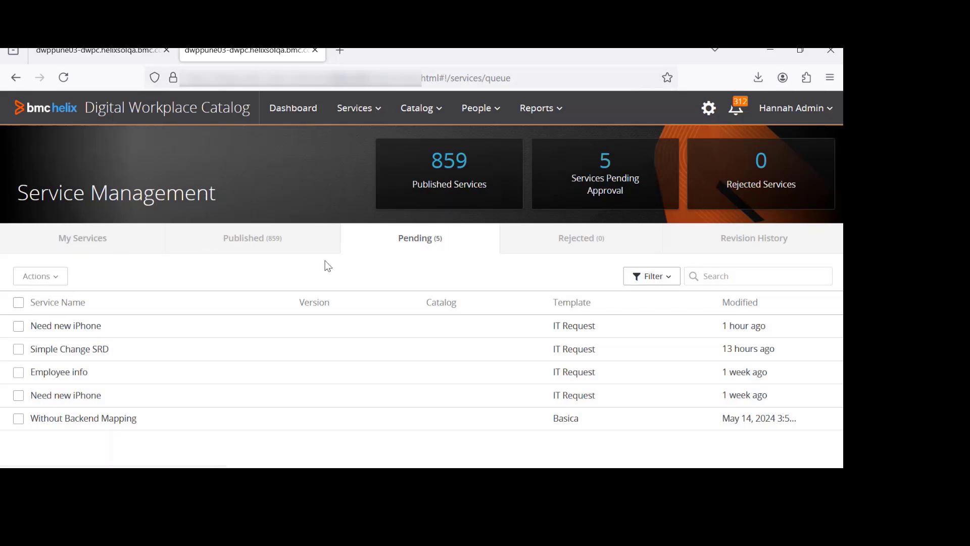
Check Simple Work Order SRD among the published services
{"action": "left_click", "coordinate": [251, 243]}
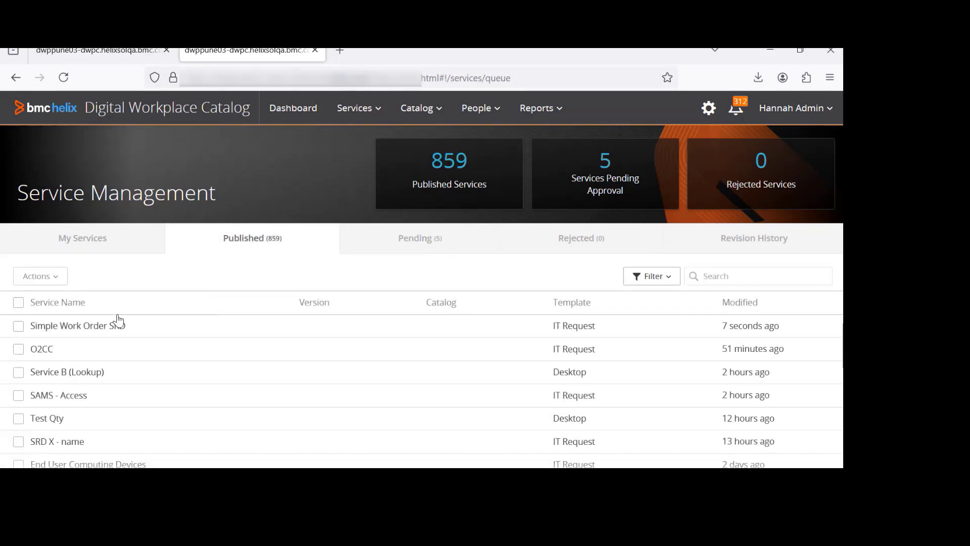
{"action": "left_click", "coordinate": [138, 328]}
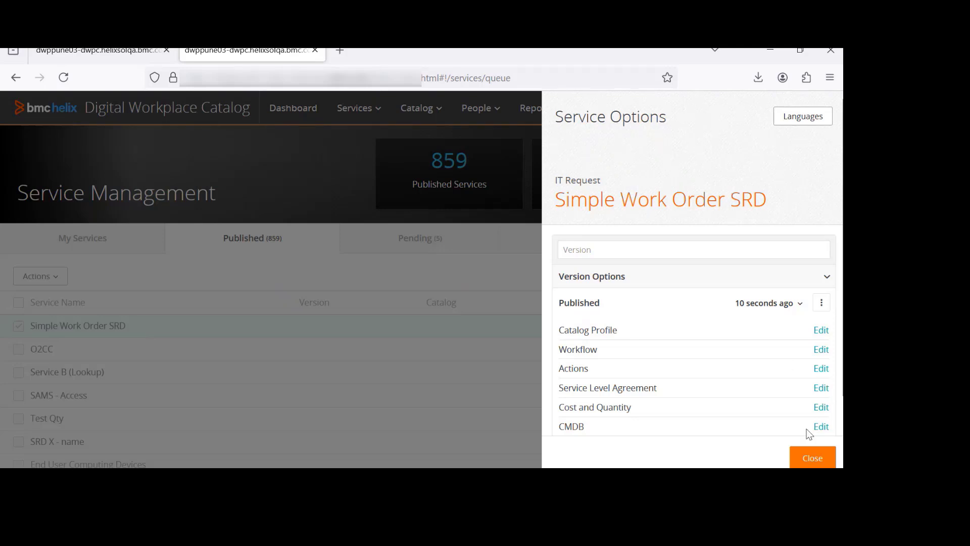
{"action": "left_click", "coordinate": [810, 458]}
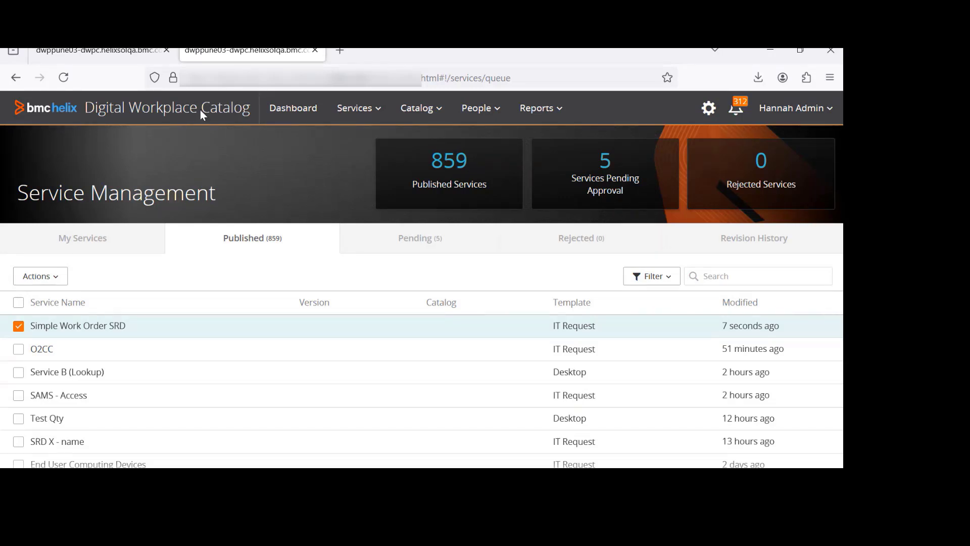
Review the ITSM catalog's imported items and entire catalog list in the catalog queue, then close it
{"action": "left_click", "coordinate": [132, 52]}
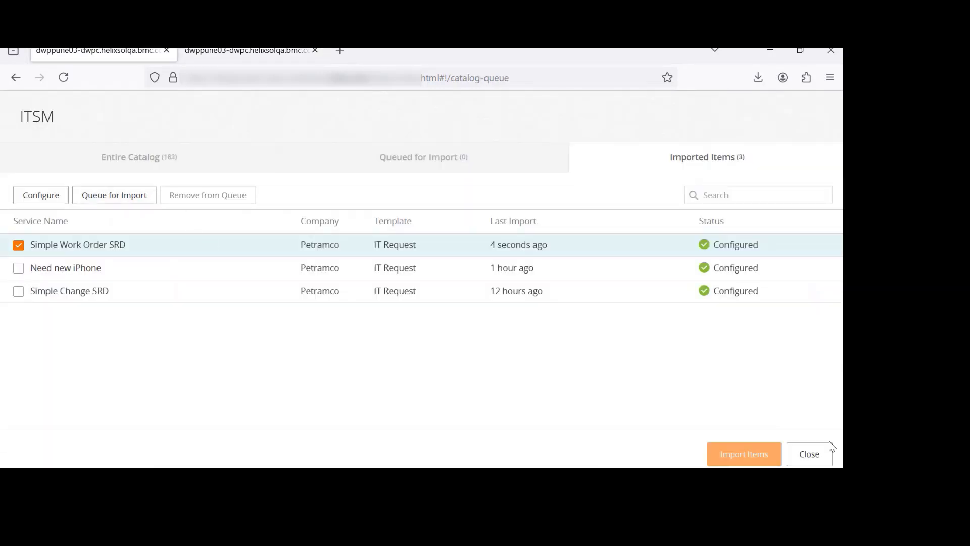
{"action": "left_click", "coordinate": [824, 454]}
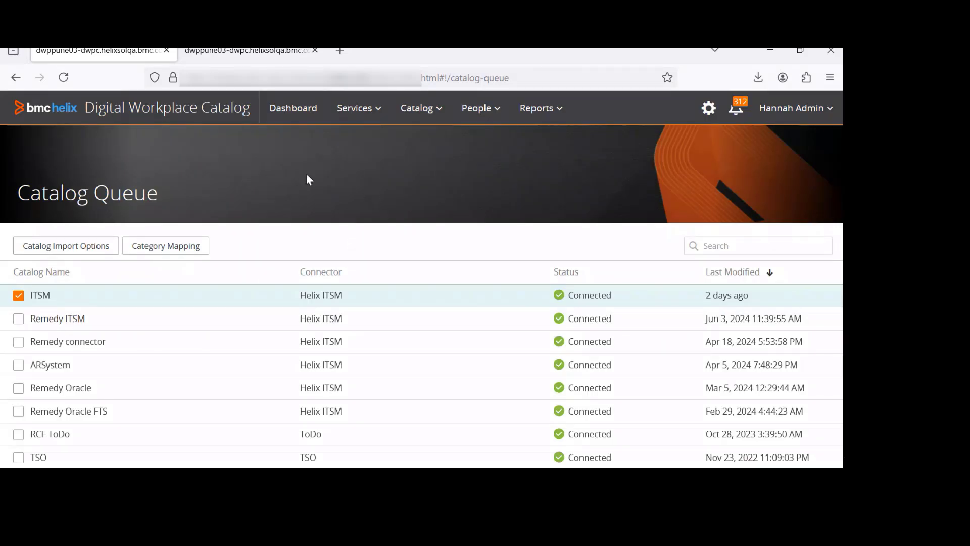
{"action": "scroll", "coordinate": [137, 386], "scroll_direction": "down", "scroll_amount": 1}
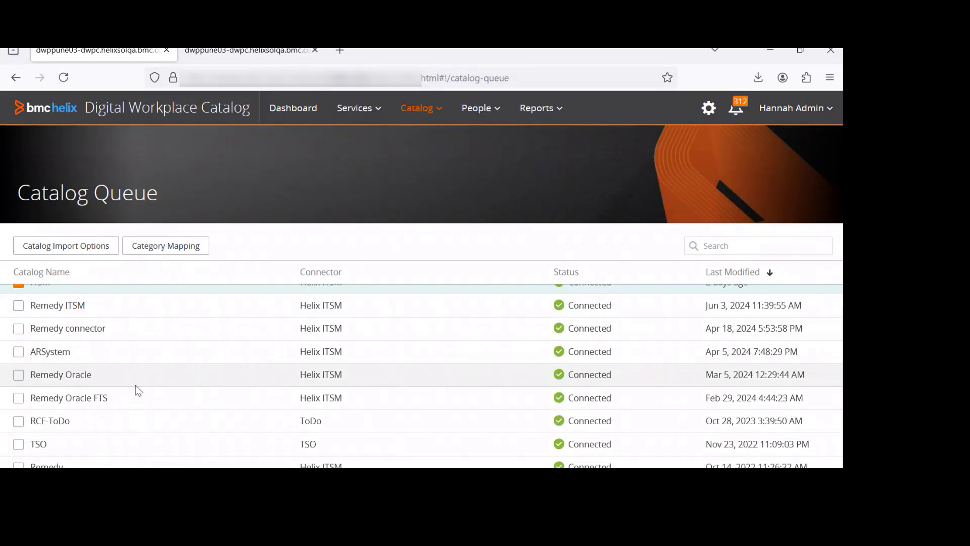
{"action": "scroll", "coordinate": [136, 385], "scroll_direction": "up", "scroll_amount": 1}
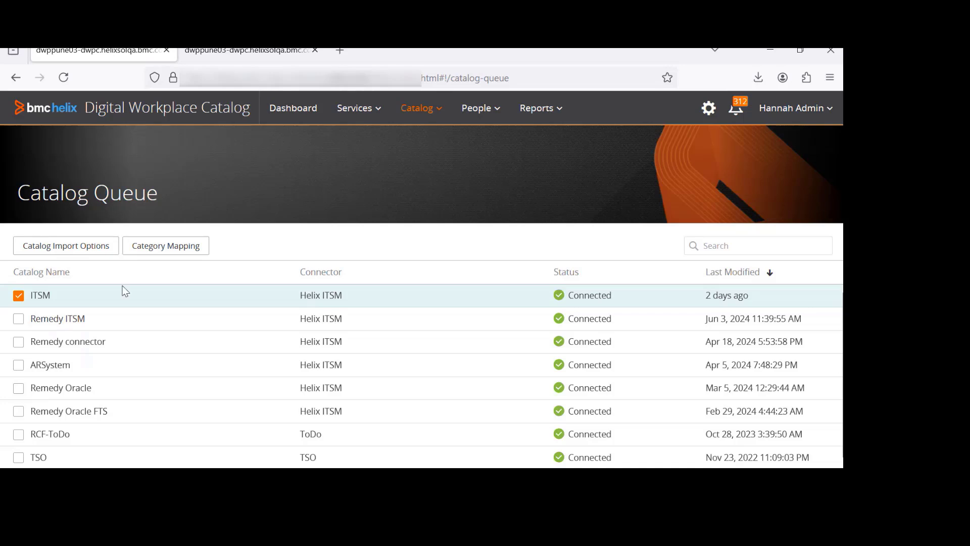
{"action": "left_click", "coordinate": [57, 249]}
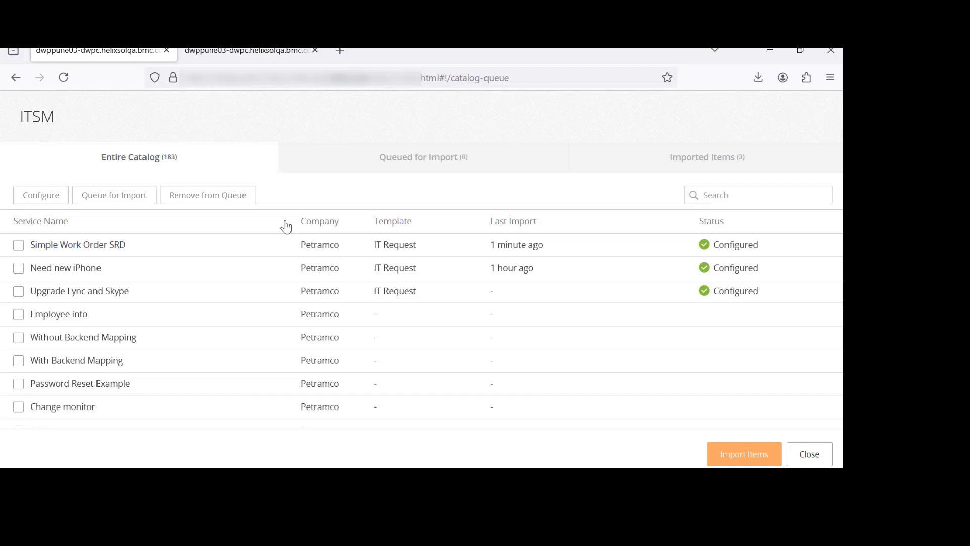
{"action": "left_click", "coordinate": [814, 458]}
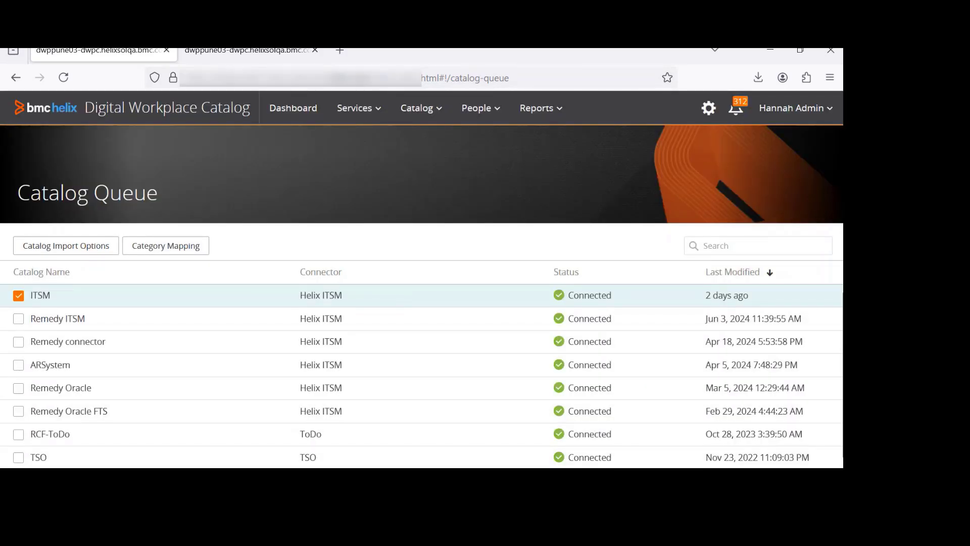
Import the ServiceExport file into My Services, preserving source file statuses and attributes and overwriting existing workflows
{"action": "left_click", "coordinate": [427, 394]}
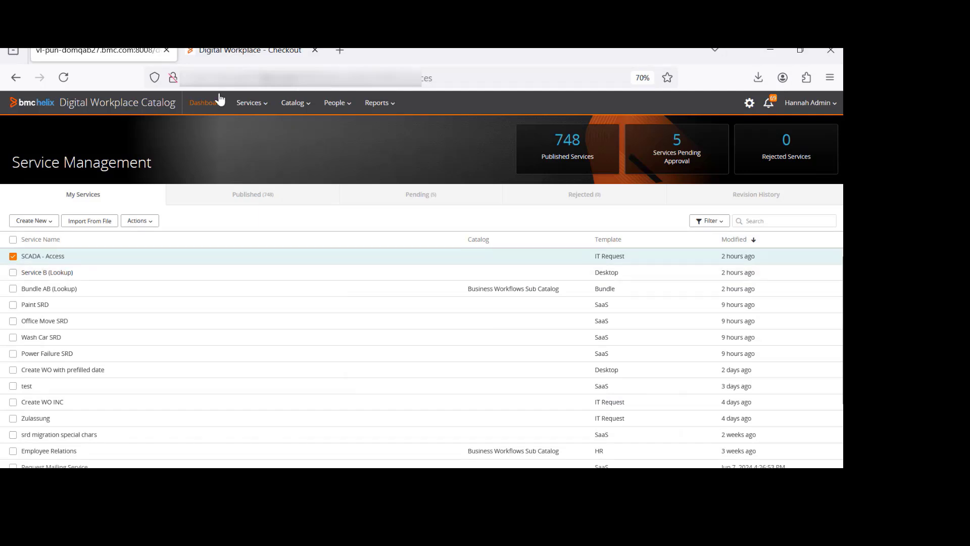
{"action": "left_click", "coordinate": [567, 412]}
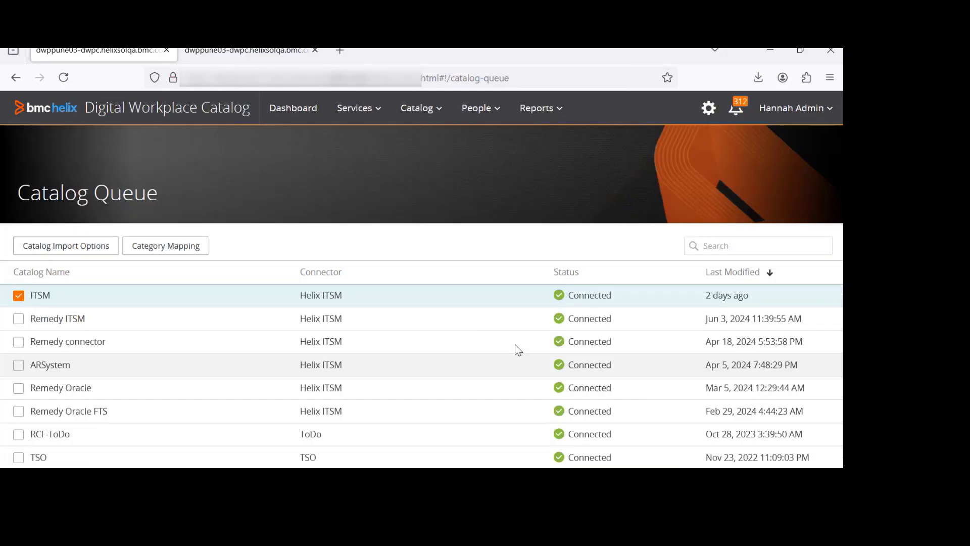
{"action": "left_click", "coordinate": [290, 111]}
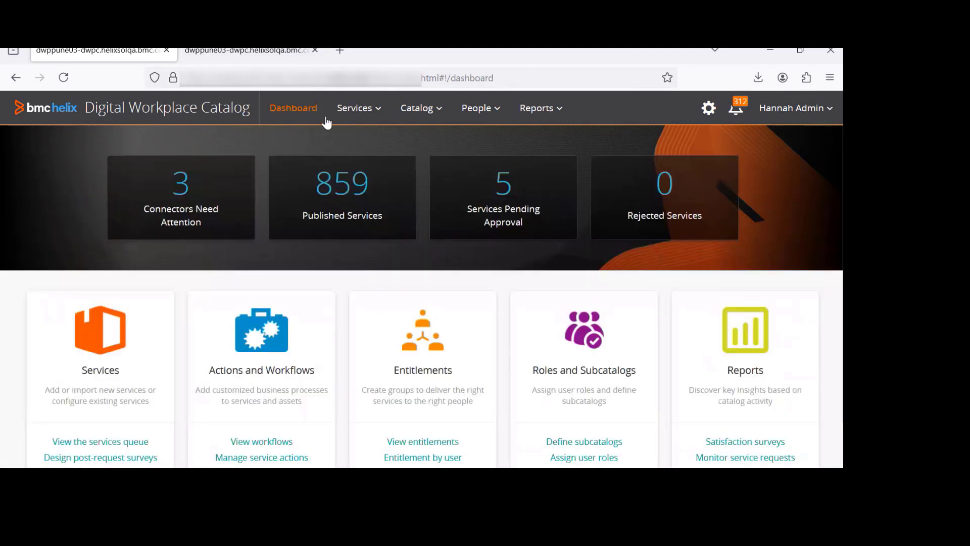
{"action": "mouse_move", "coordinate": [359, 122]}
{"action": "left_click", "coordinate": [356, 226]}
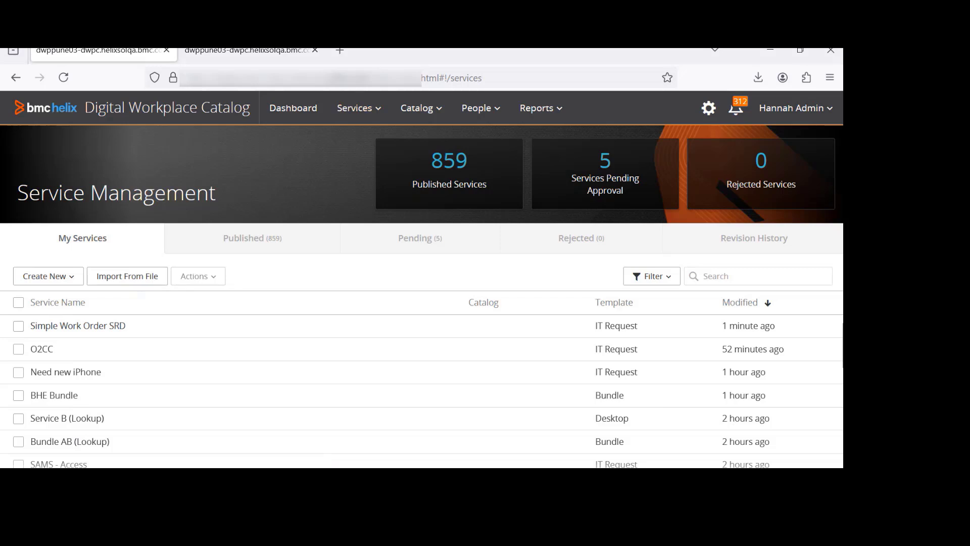
{"action": "left_click", "coordinate": [331, 476]}
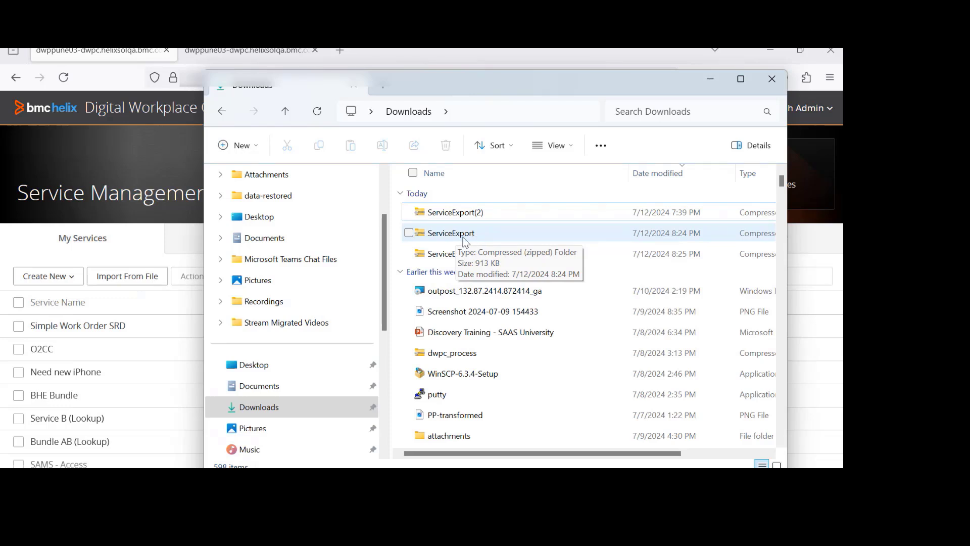
{"action": "left_click", "coordinate": [134, 279]}
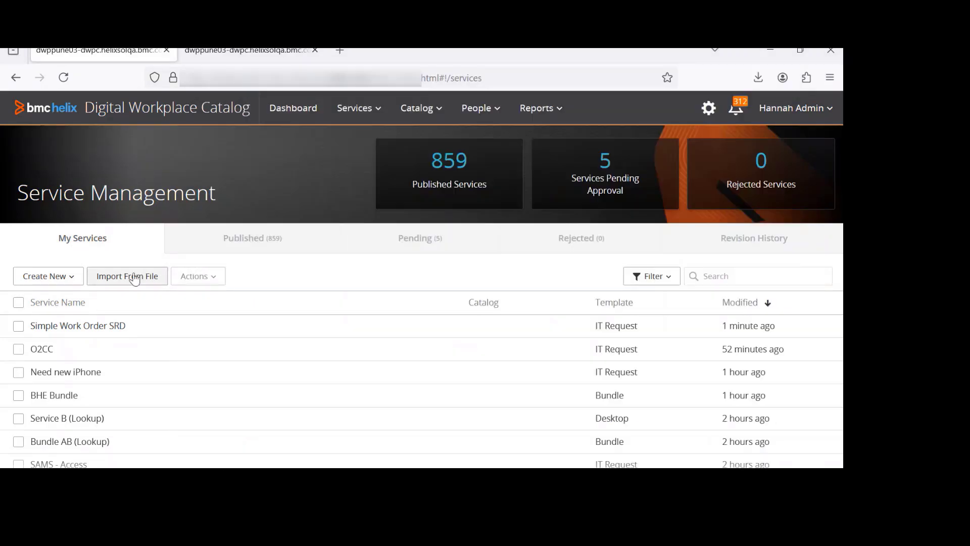
{"action": "left_click", "coordinate": [100, 282]}
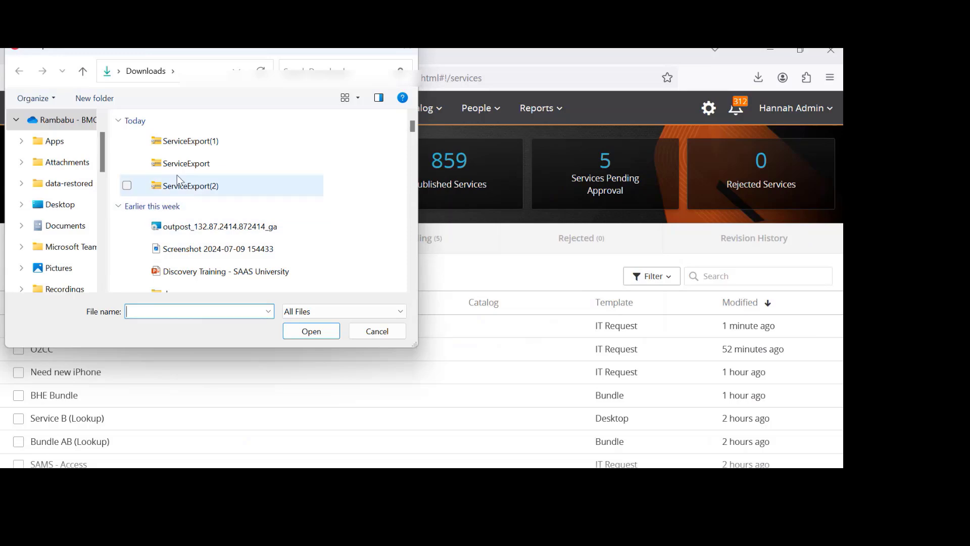
{"action": "left_click", "coordinate": [129, 164]}
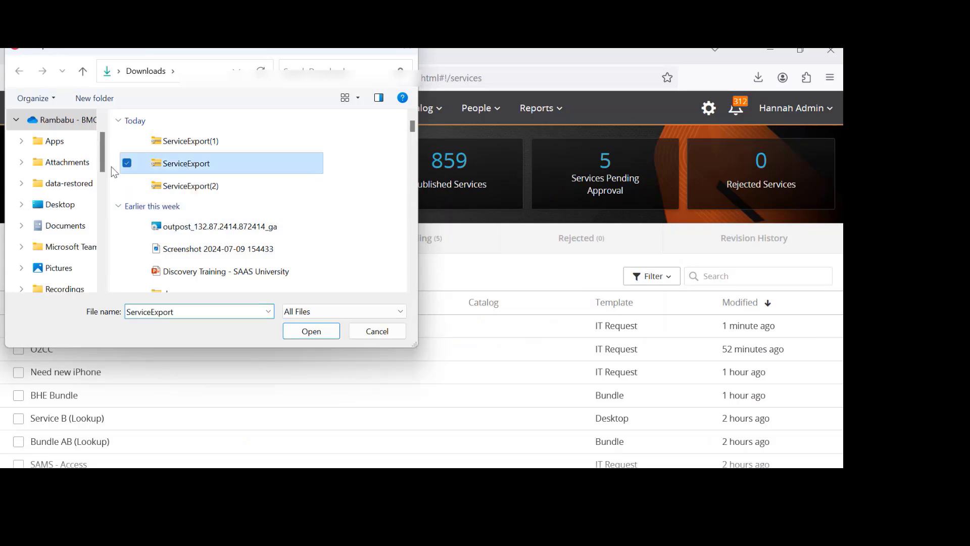
{"action": "left_click", "coordinate": [307, 332]}
{"action": "left_click", "coordinate": [286, 317]}
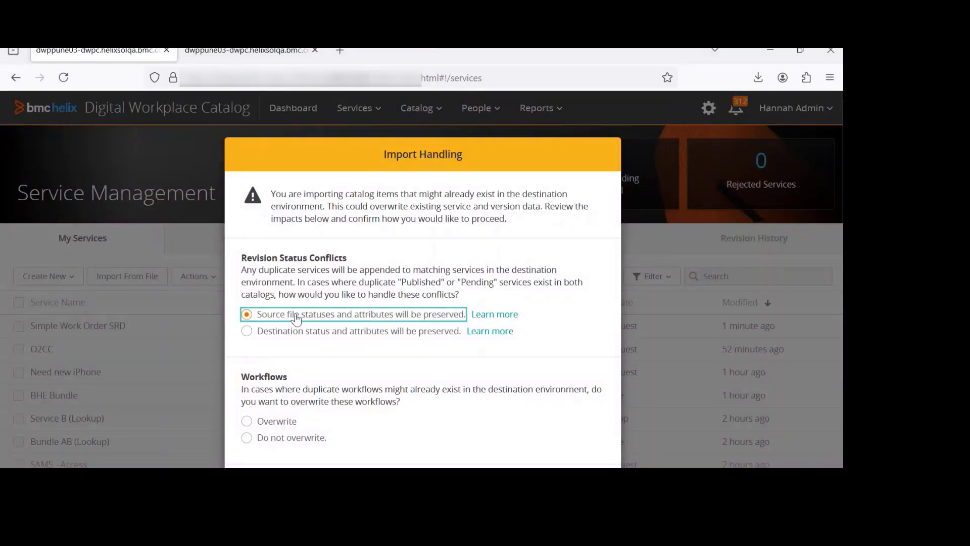
{"action": "scroll", "coordinate": [286, 320], "scroll_direction": "down", "scroll_amount": 3}
{"action": "left_click", "coordinate": [278, 280]}
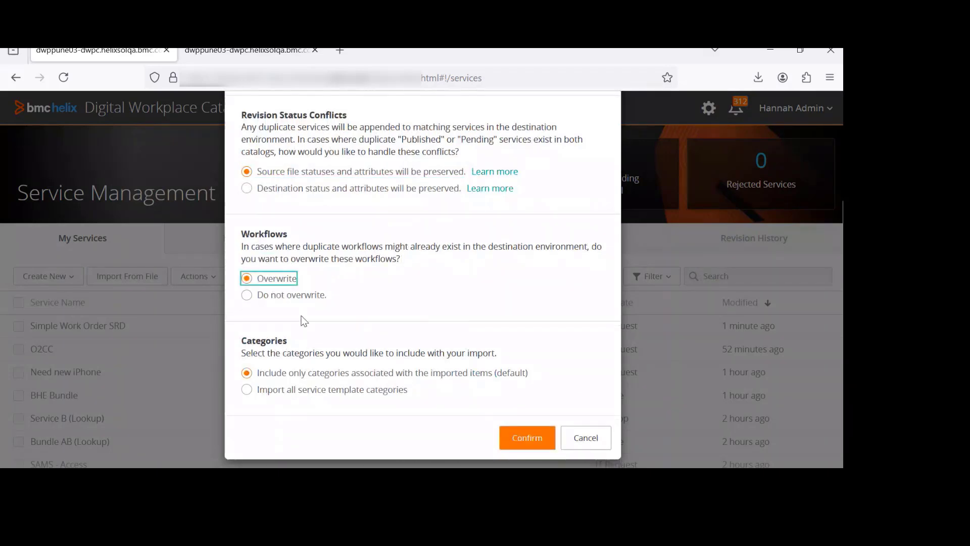
{"action": "left_click", "coordinate": [533, 443]}
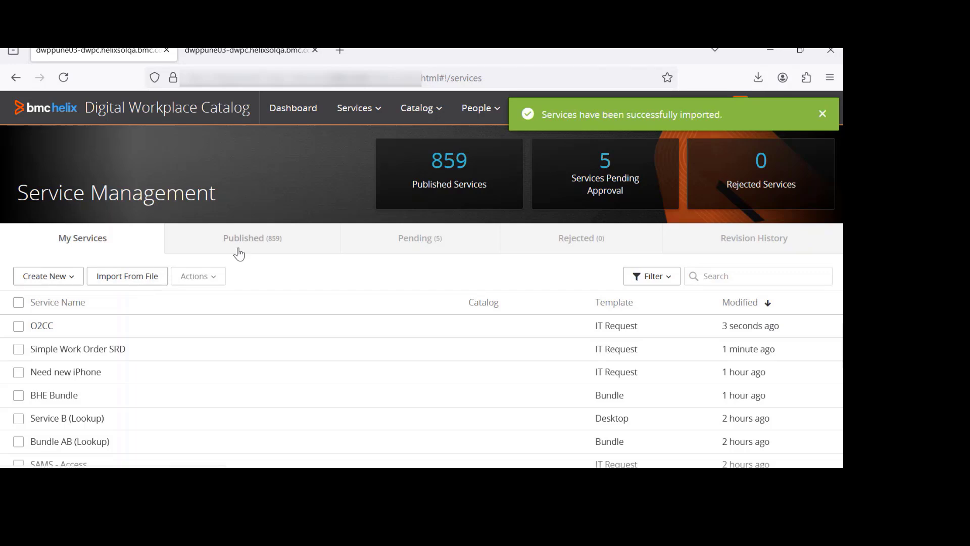
Check the revision history of services and refresh the My Services list
{"action": "left_click", "coordinate": [772, 246]}
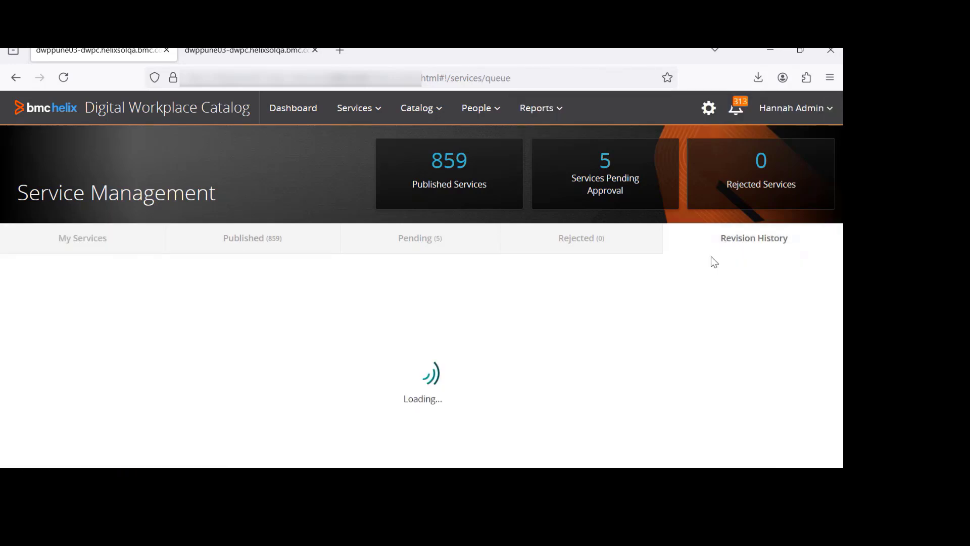
{"action": "left_click", "coordinate": [73, 237]}
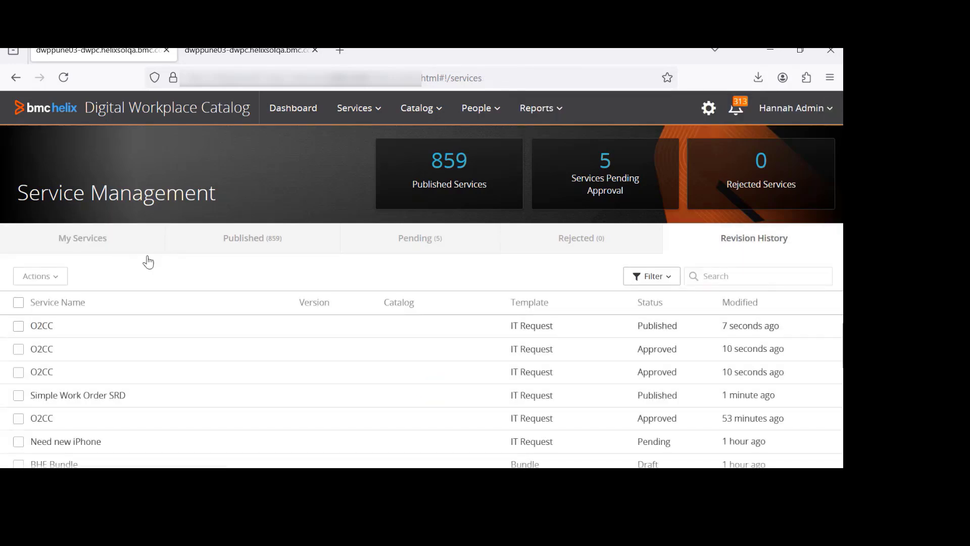
{"action": "key", "text": "F5"}
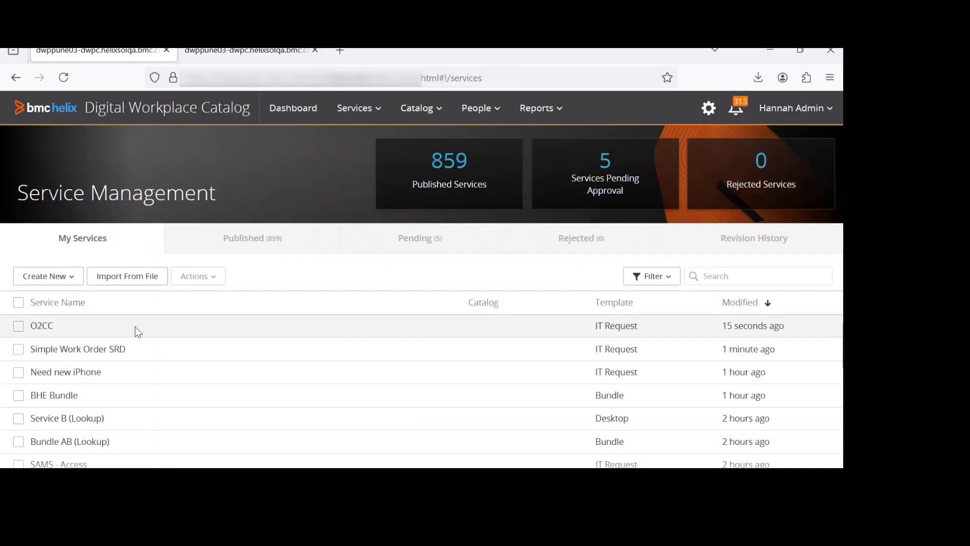
In the other environment, export the SCADA - Access service with its entire revision history
{"action": "left_click", "coordinate": [66, 323]}
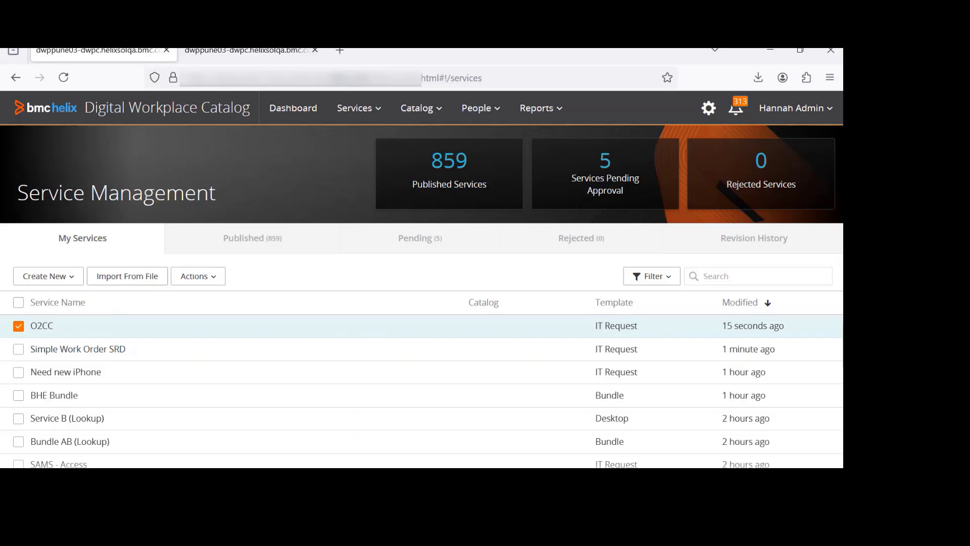
{"action": "mouse_move", "coordinate": [475, 456]}
{"action": "left_click", "coordinate": [421, 403]}
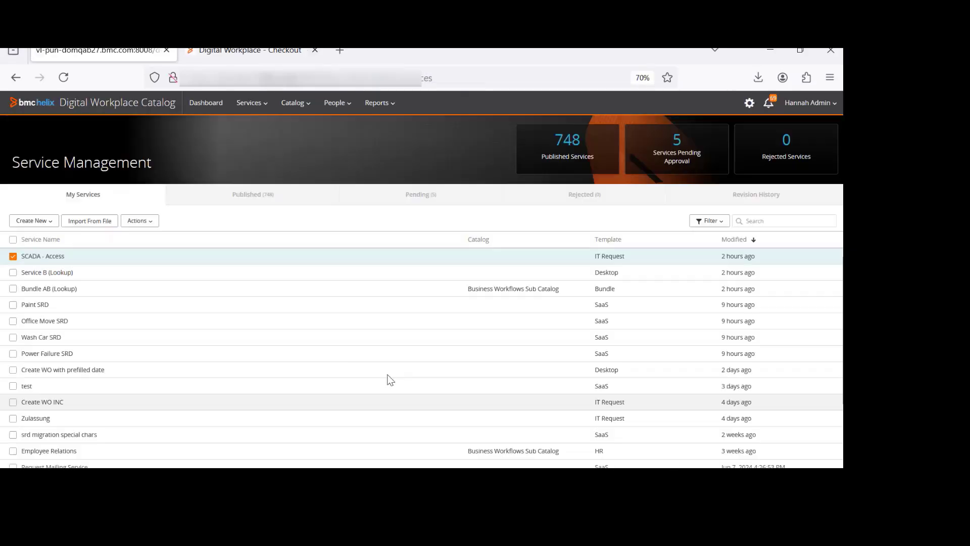
{"action": "left_click", "coordinate": [140, 221]}
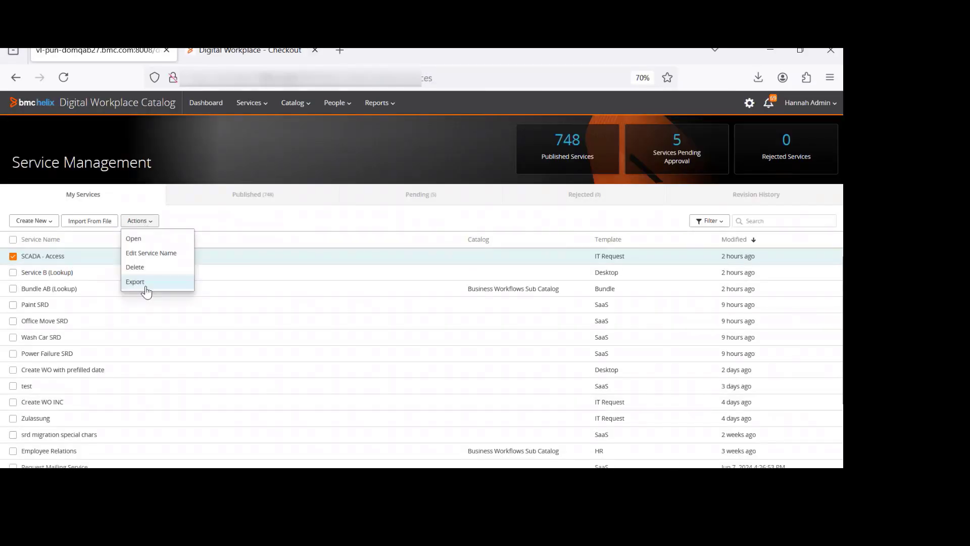
{"action": "left_click", "coordinate": [146, 280]}
{"action": "left_click", "coordinate": [329, 170]}
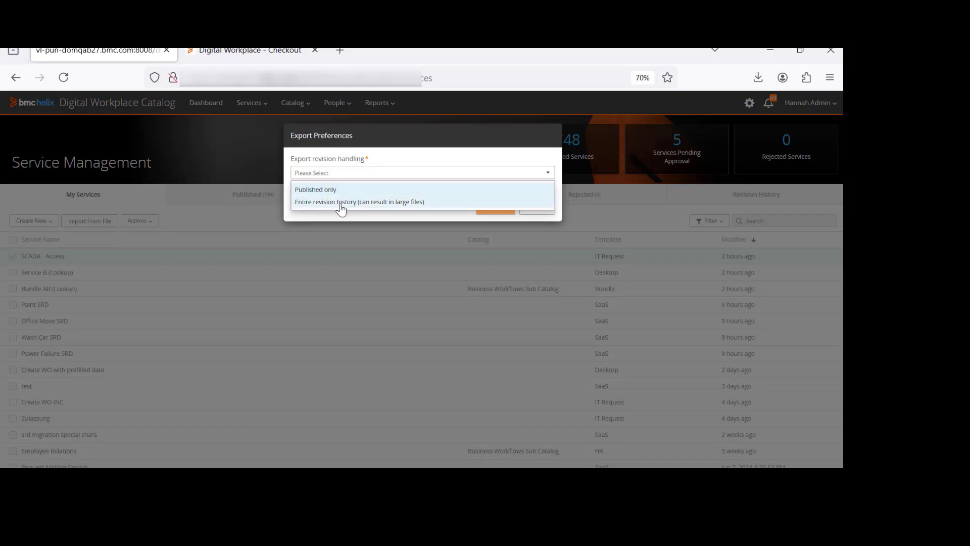
{"action": "left_click", "coordinate": [340, 203]}
{"action": "left_click", "coordinate": [495, 206]}
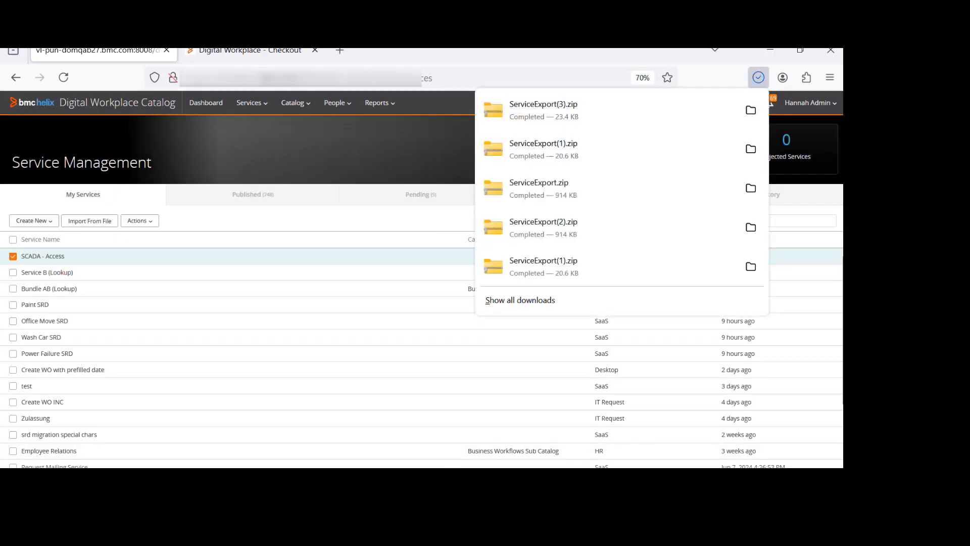
Import the ServiceExport(3) file, preserving source file statuses and attributes and overwriting existing workflows
{"action": "mouse_move", "coordinate": [506, 483]}
{"action": "left_click", "coordinate": [573, 412]}
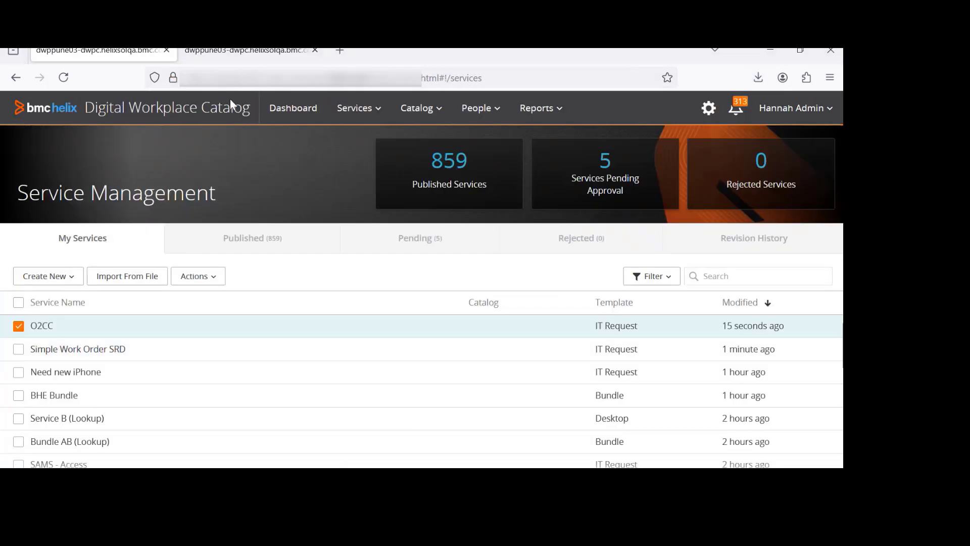
{"action": "left_click", "coordinate": [128, 278]}
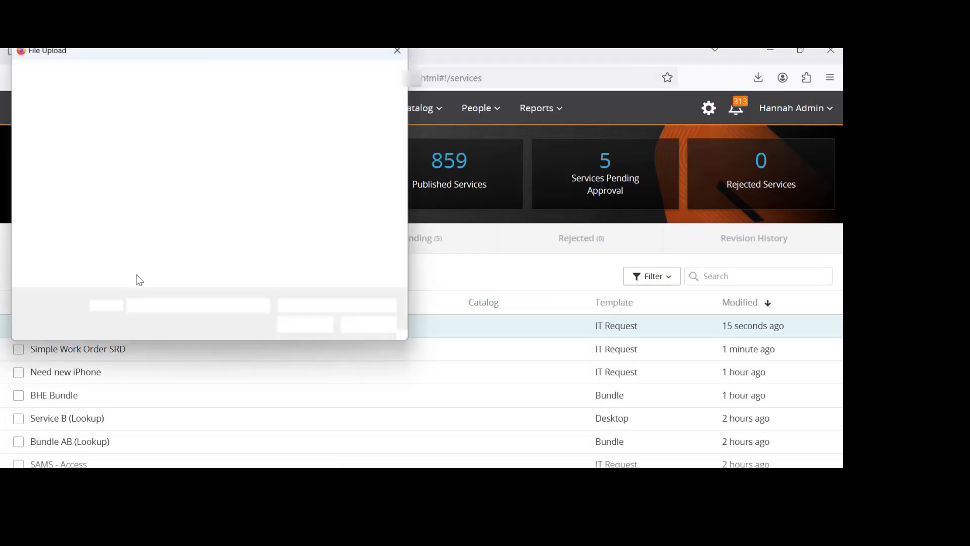
{"action": "left_click", "coordinate": [198, 147]}
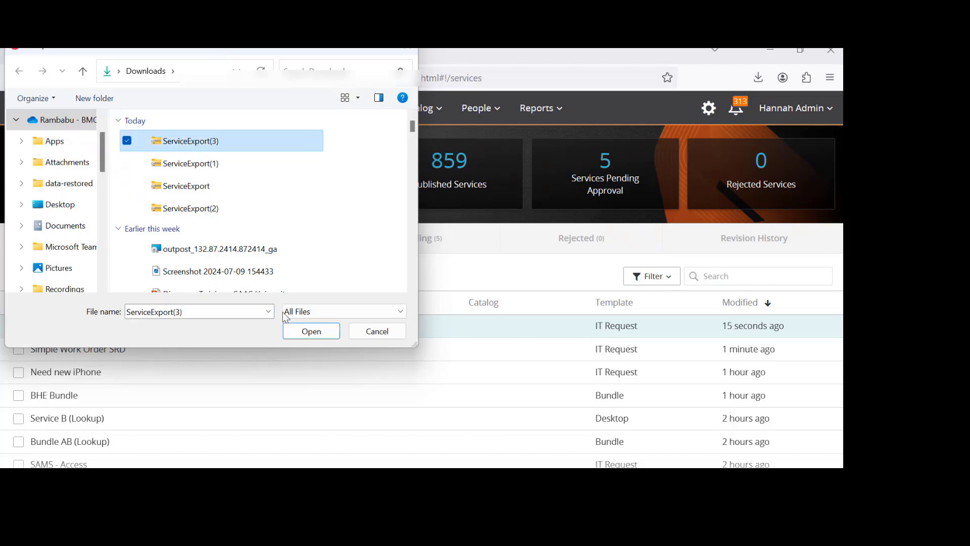
{"action": "left_click", "coordinate": [308, 329]}
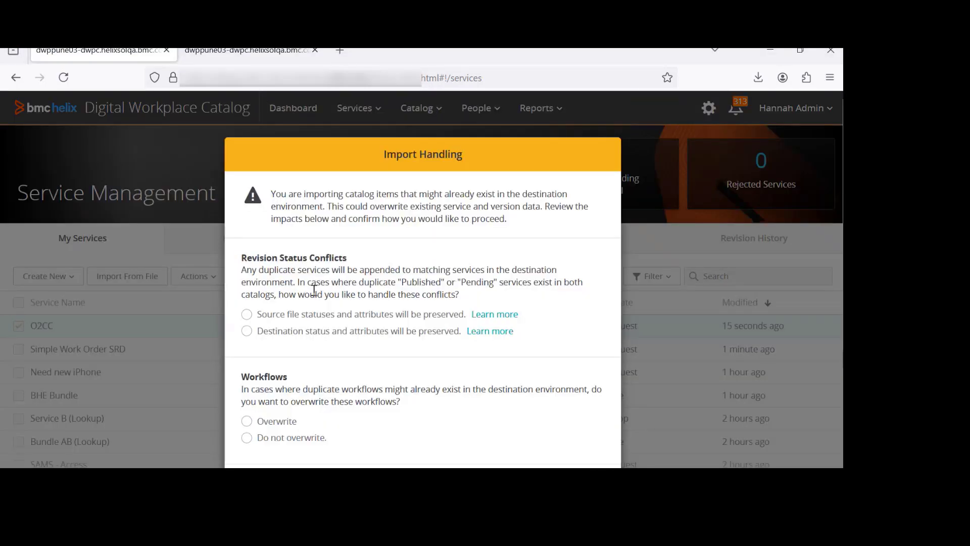
{"action": "left_click", "coordinate": [304, 315]}
{"action": "left_click", "coordinate": [290, 420]}
{"action": "scroll", "coordinate": [295, 394], "scroll_direction": "down", "scroll_amount": 3}
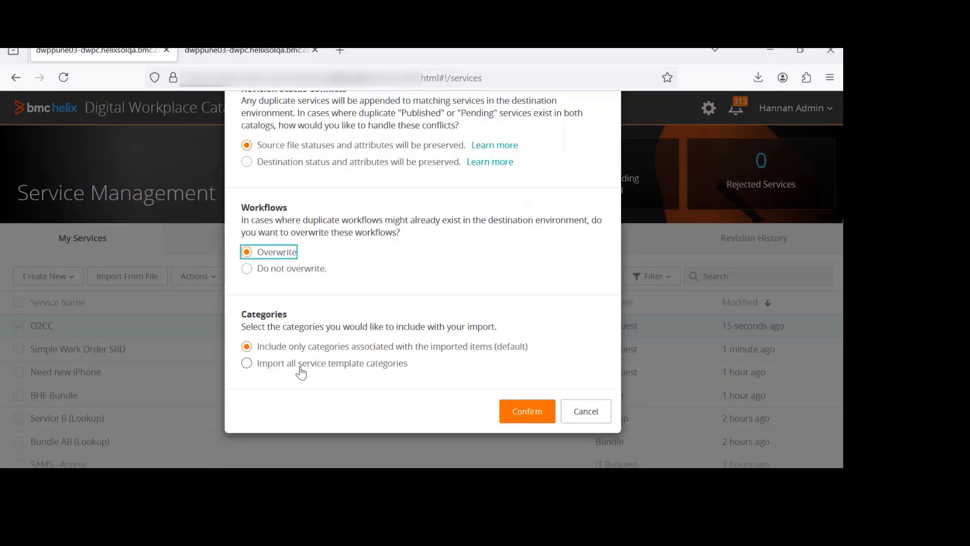
{"action": "left_click", "coordinate": [527, 413]}
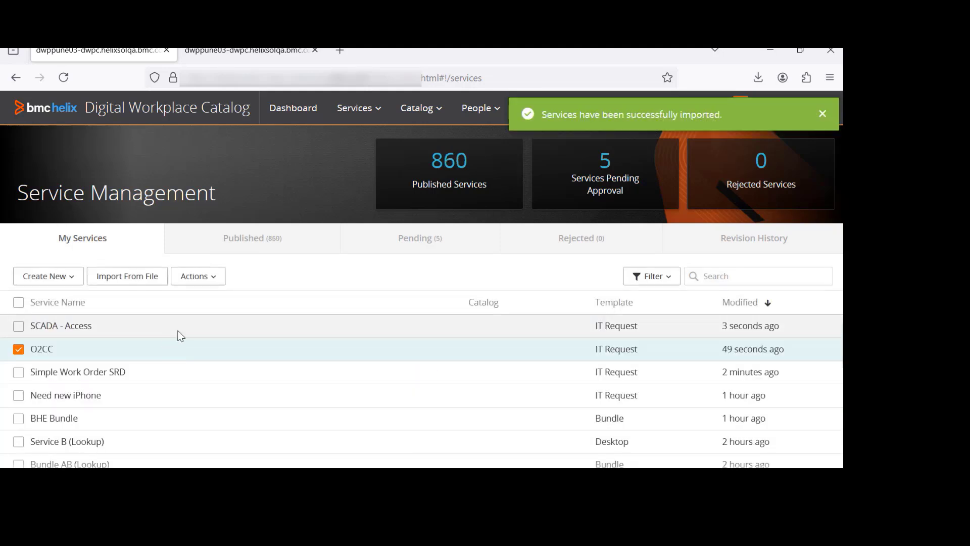
Open the service options of SCADA - Access and examine its version list
{"action": "left_click", "coordinate": [177, 330]}
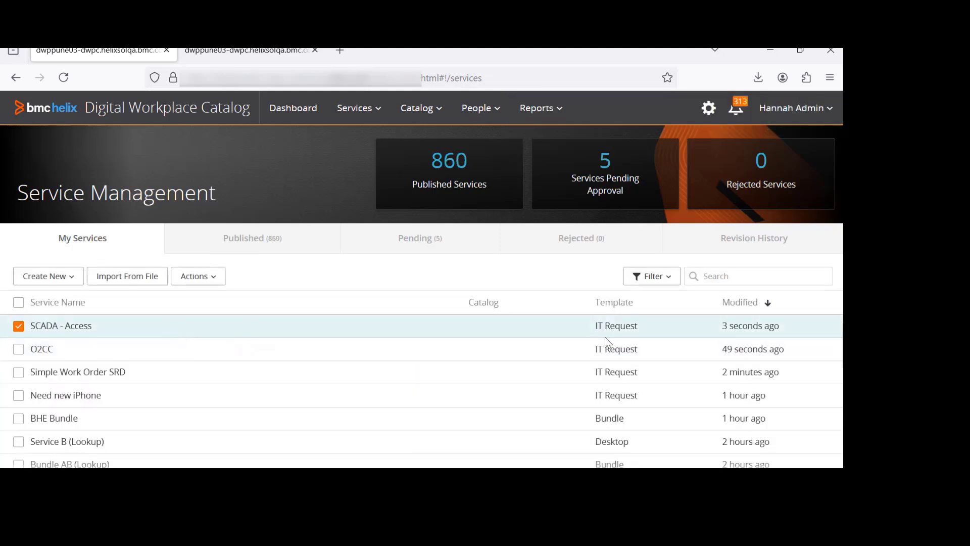
{"action": "left_click", "coordinate": [431, 331]}
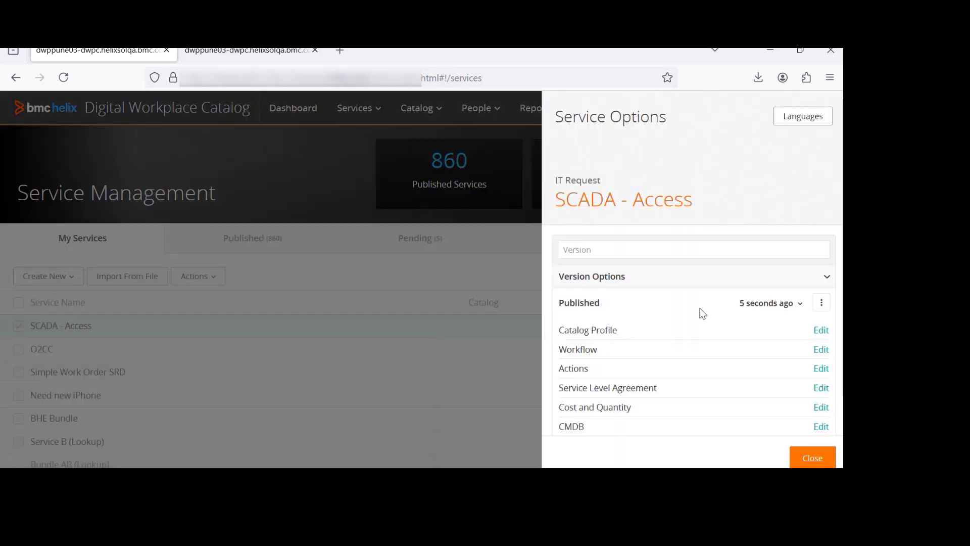
{"action": "left_click", "coordinate": [799, 306]}
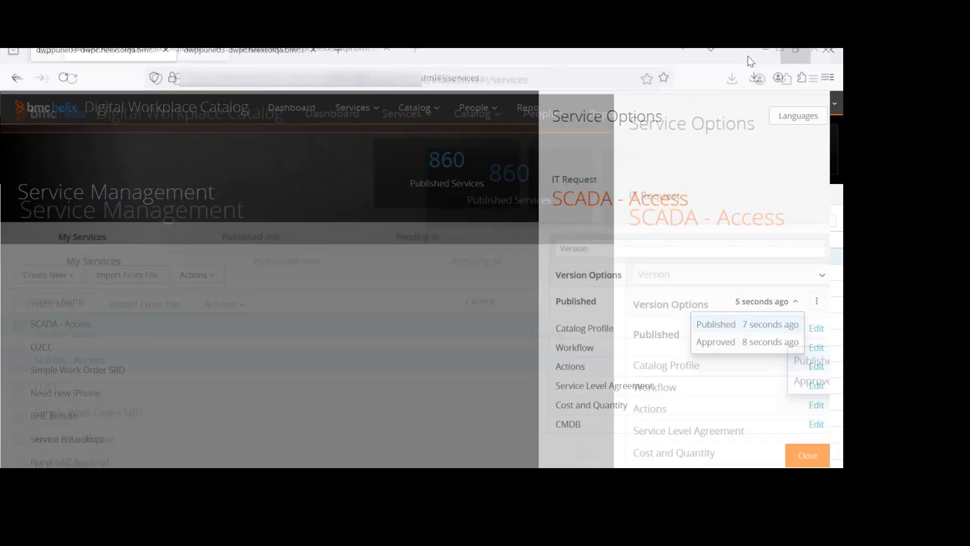
Open a new browser tab
{"action": "left_click", "coordinate": [796, 51]}
{"action": "left_click_drag", "start_coordinate": [631, 54], "coordinate": [711, 115]}
{"action": "key", "text": "ctrl+t"}
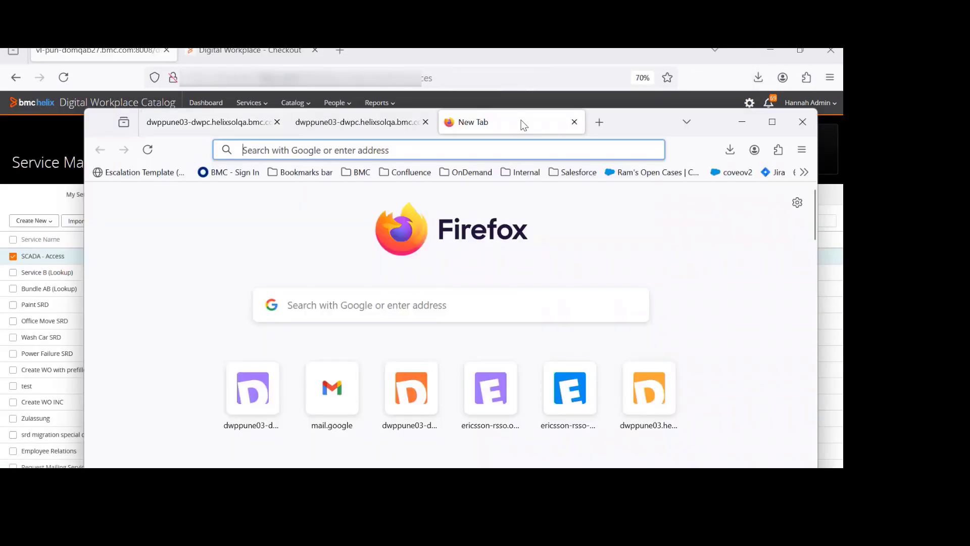
Open the Digital Workplace end-user site in the new tab, copying its address from the other browser window
{"action": "left_click", "coordinate": [757, 122]}
{"action": "type", "text": "s"}
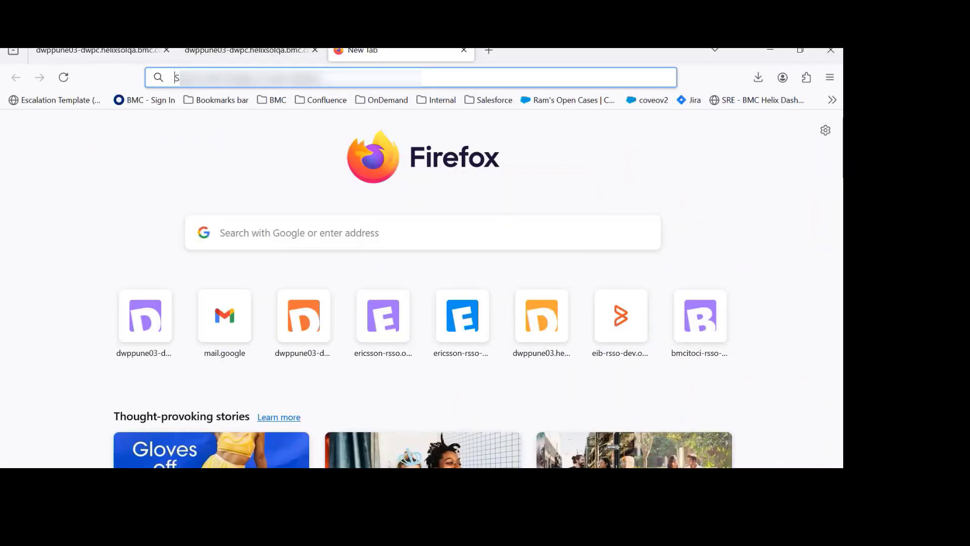
{"action": "key", "text": "alt+Tab"}
{"action": "left_click_drag", "start_coordinate": [343, 240], "coordinate": [126, 243]}
{"action": "key", "text": "ctrl+c"}
{"action": "left_click", "coordinate": [277, 80]}
{"action": "key", "text": "ctrl+v"}
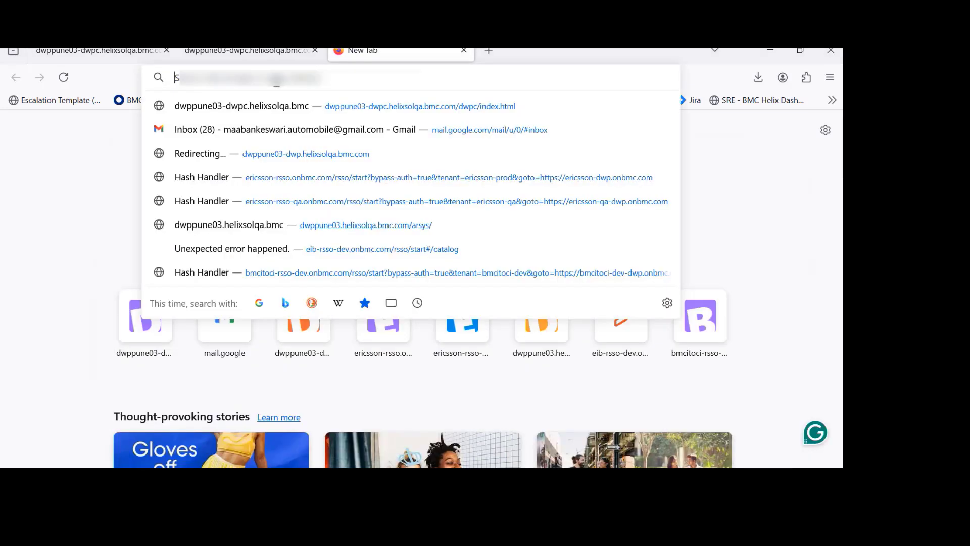
{"action": "key", "text": "Return"}
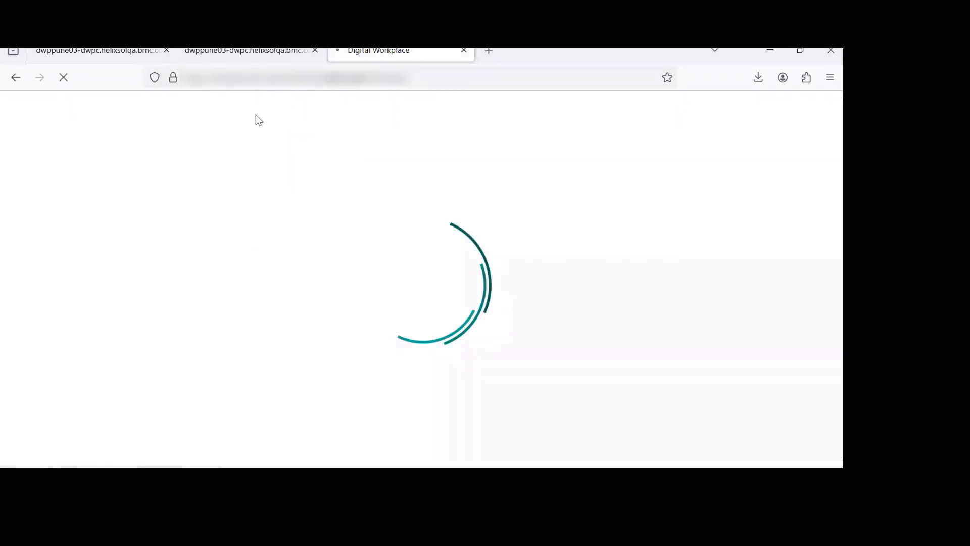
Copy the service name SCADA - Access from the catalog and search for it in Digital Workplace
{"action": "left_click", "coordinate": [123, 50]}
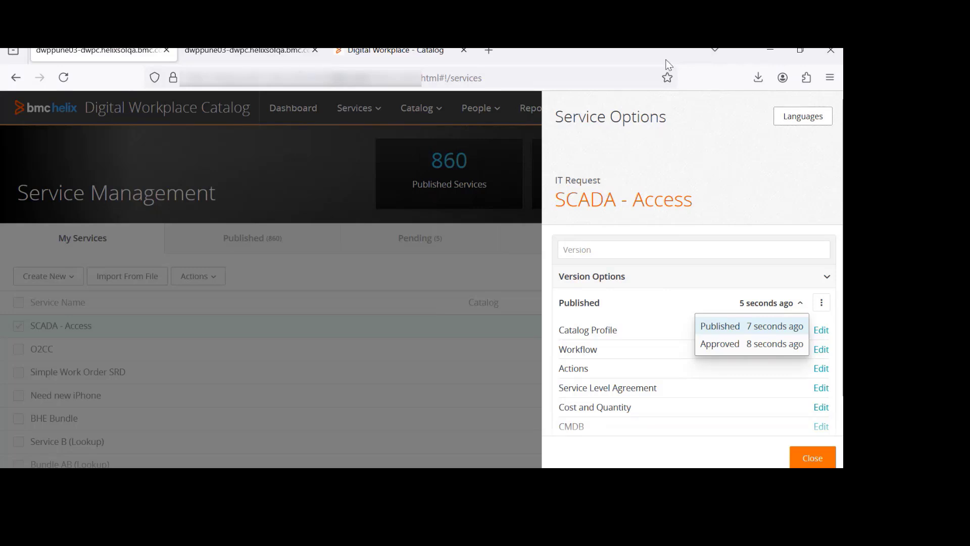
{"action": "left_click", "coordinate": [800, 53]}
{"action": "left_click", "coordinate": [509, 125]}
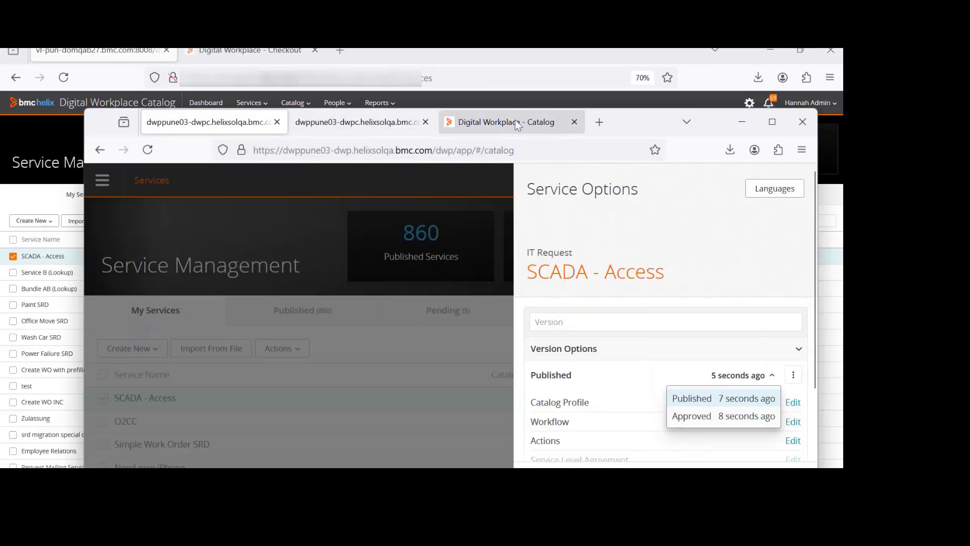
{"action": "left_click", "coordinate": [218, 124]}
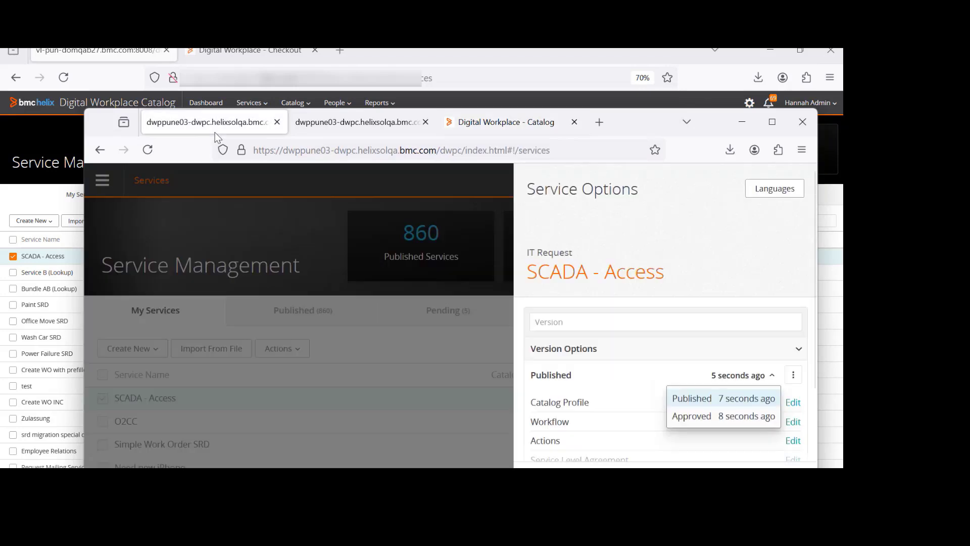
{"action": "left_click", "coordinate": [667, 280]}
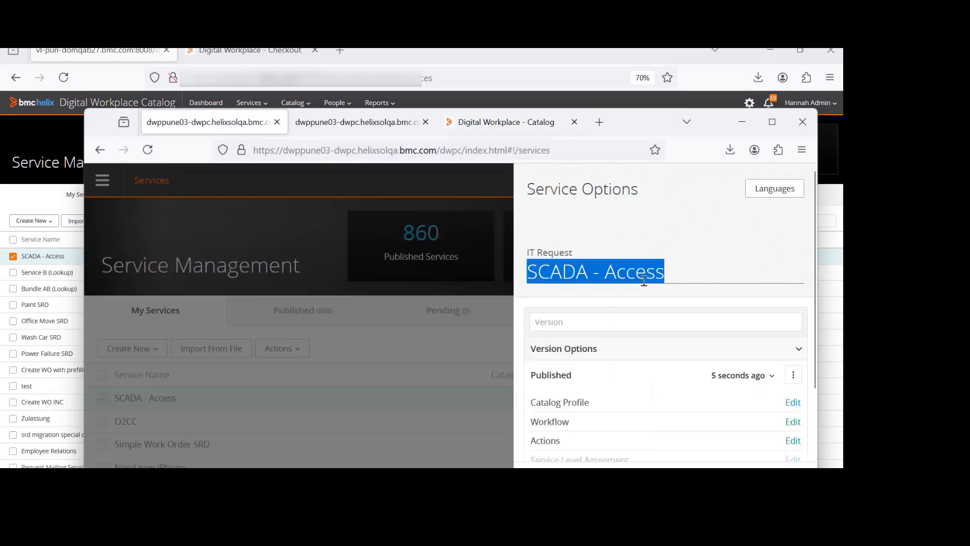
{"action": "left_click", "coordinate": [483, 128]}
{"action": "left_click", "coordinate": [572, 221]}
{"action": "key", "text": "ctrl+v"}
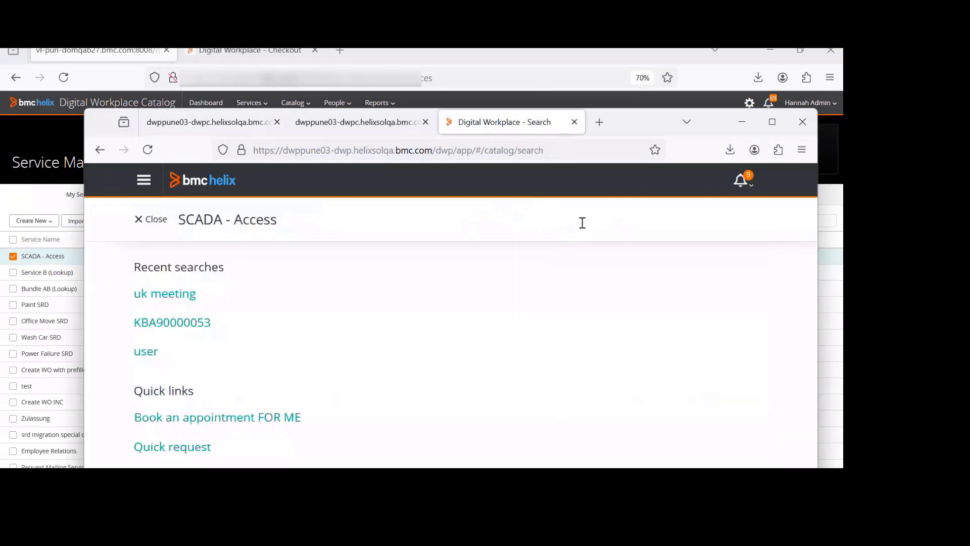
Open the SCADA - Access catalog item's checkout from the catalog item search results
{"action": "left_click", "coordinate": [772, 122]}
{"action": "left_click", "coordinate": [149, 200]}
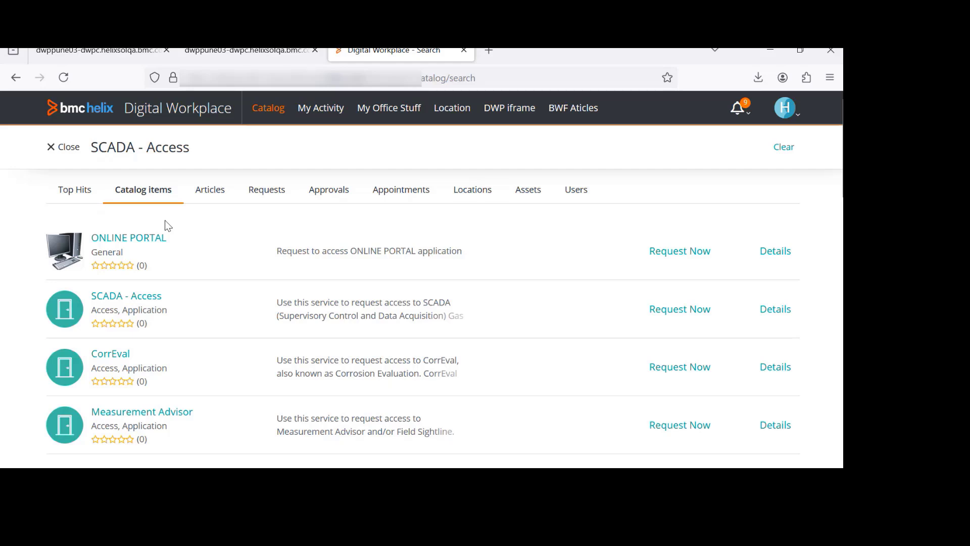
{"action": "left_click", "coordinate": [685, 310]}
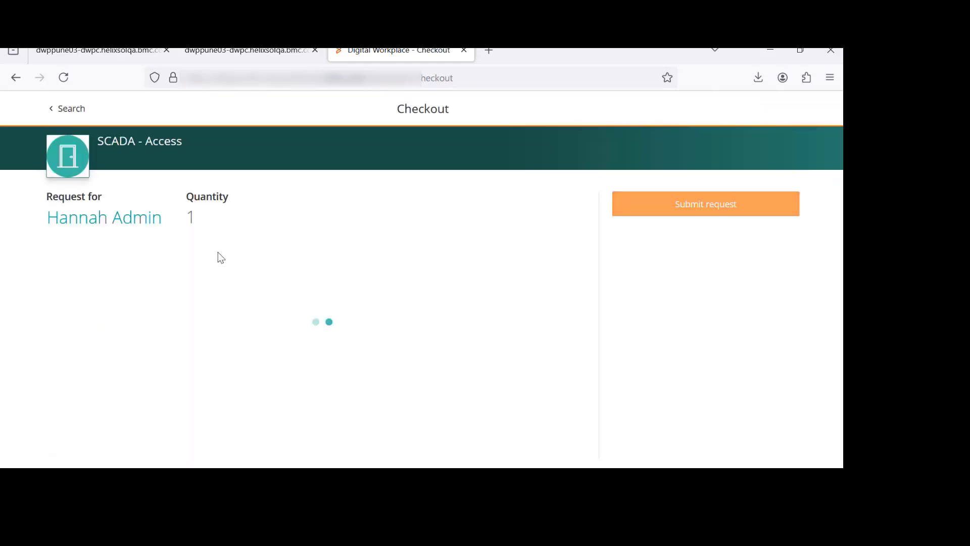
Examine the fields and questions of the SCADA - Access checkout form
{"action": "scroll", "coordinate": [221, 258], "scroll_direction": "down", "scroll_amount": 3}
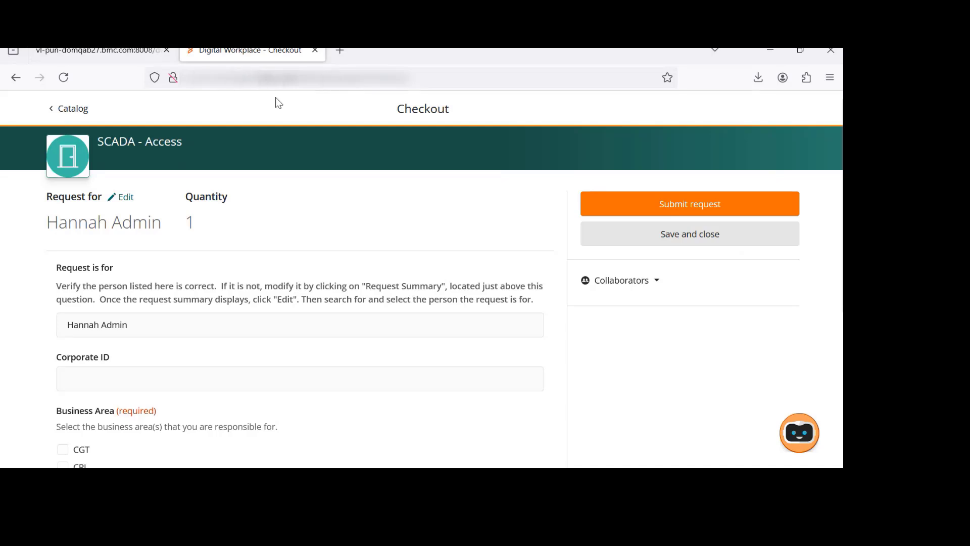
{"action": "scroll", "coordinate": [245, 333], "scroll_direction": "down", "scroll_amount": 4}
{"action": "scroll", "coordinate": [248, 338], "scroll_direction": "up", "scroll_amount": 2}
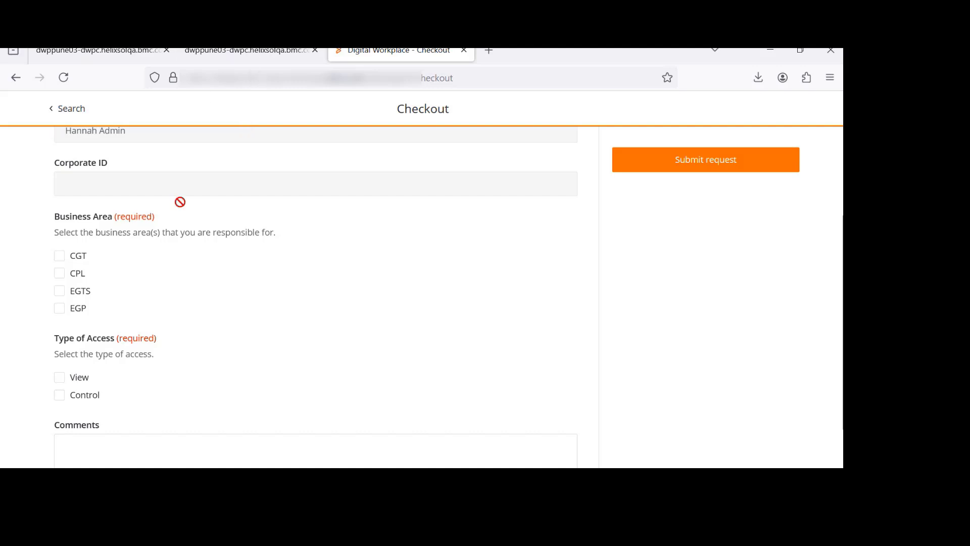
{"action": "scroll", "coordinate": [169, 226], "scroll_direction": "up", "scroll_amount": 3}
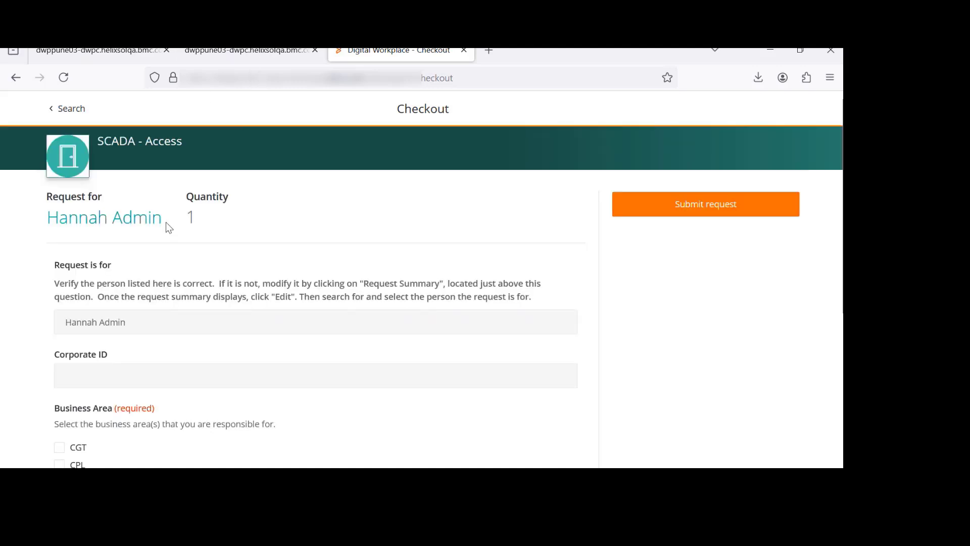
{"action": "scroll", "coordinate": [123, 234], "scroll_direction": "down", "scroll_amount": 5}
{"action": "scroll", "coordinate": [120, 335], "scroll_direction": "up", "scroll_amount": 5}
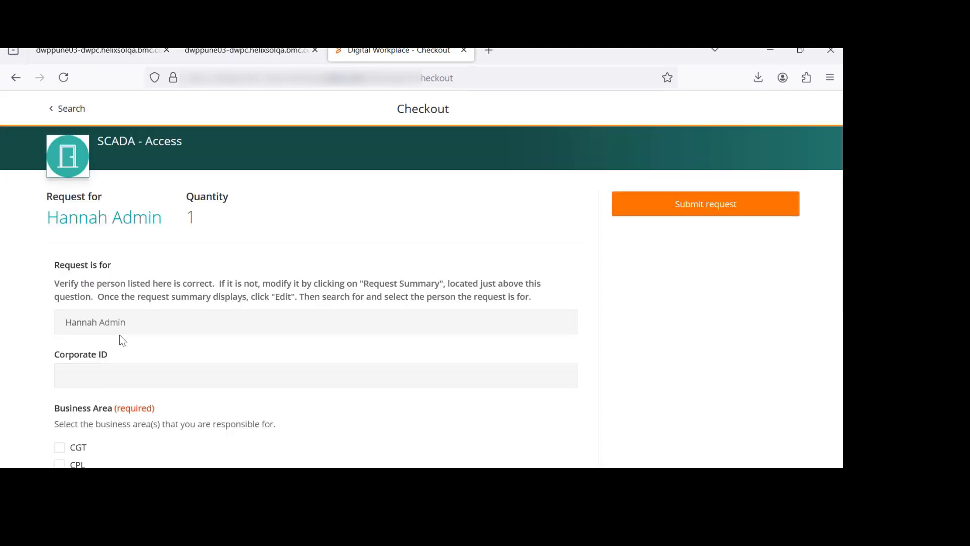
{"action": "scroll", "coordinate": [120, 332], "scroll_direction": "down", "scroll_amount": 2}
{"action": "scroll", "coordinate": [121, 304], "scroll_direction": "up", "scroll_amount": 2}
Select CPL as the business area and View as the type of access in the checkout form
{"action": "scroll", "coordinate": [212, 260], "scroll_direction": "down", "scroll_amount": 4}
{"action": "scroll", "coordinate": [130, 263], "scroll_direction": "down", "scroll_amount": 1}
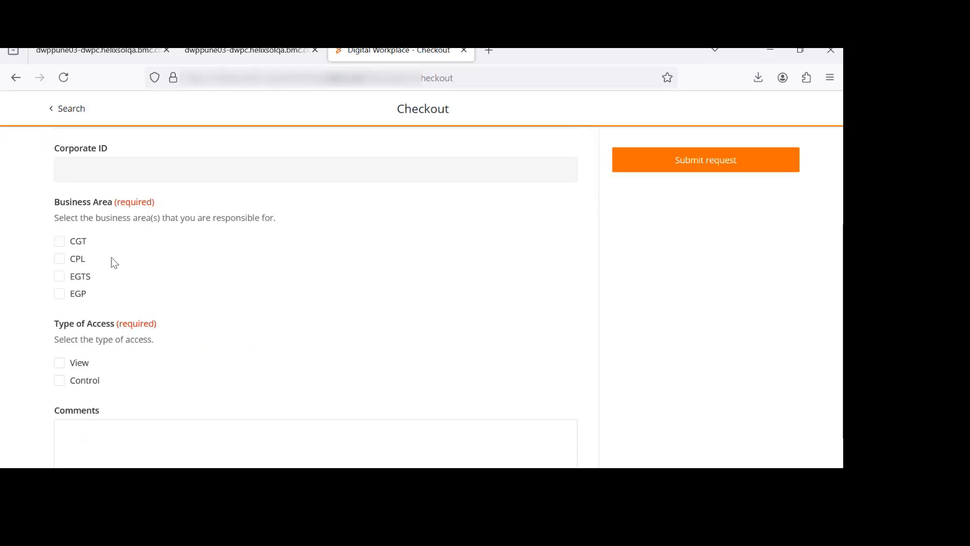
{"action": "left_click", "coordinate": [70, 259]}
{"action": "left_click", "coordinate": [80, 364]}
{"action": "scroll", "coordinate": [100, 360], "scroll_direction": "down", "scroll_amount": 1}
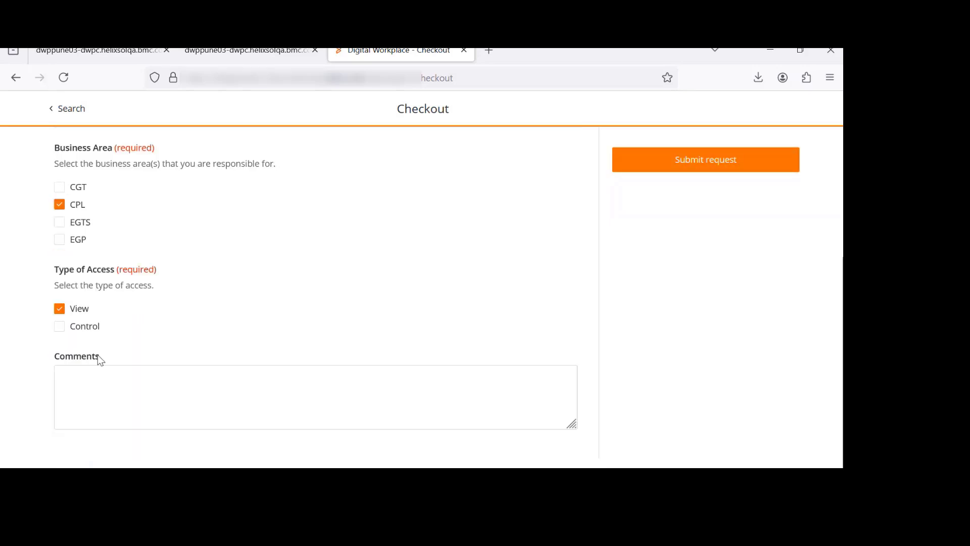
{"action": "scroll", "coordinate": [101, 361], "scroll_direction": "up", "scroll_amount": 5}
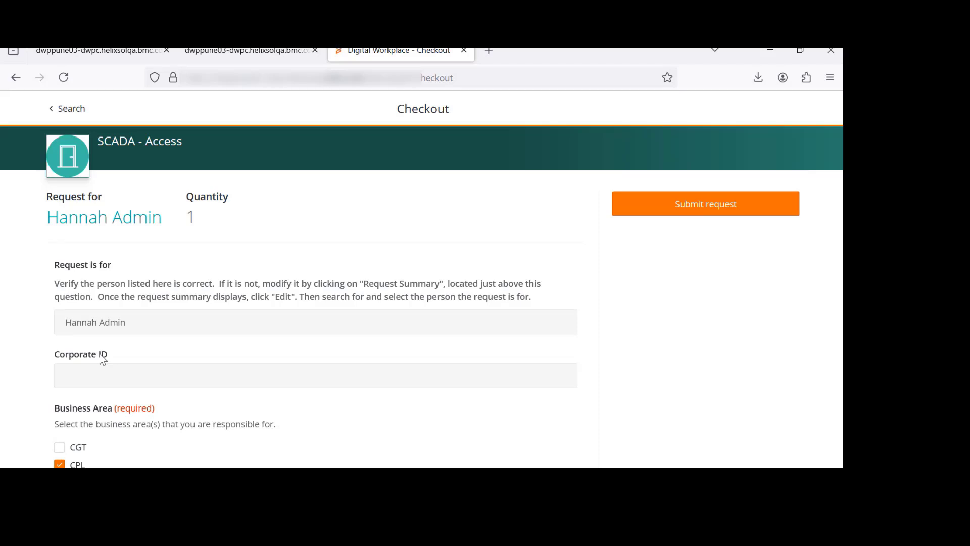
Open the notifications list in the Digital Workplace Catalog and close it
{"action": "mouse_move", "coordinate": [17, 51]}
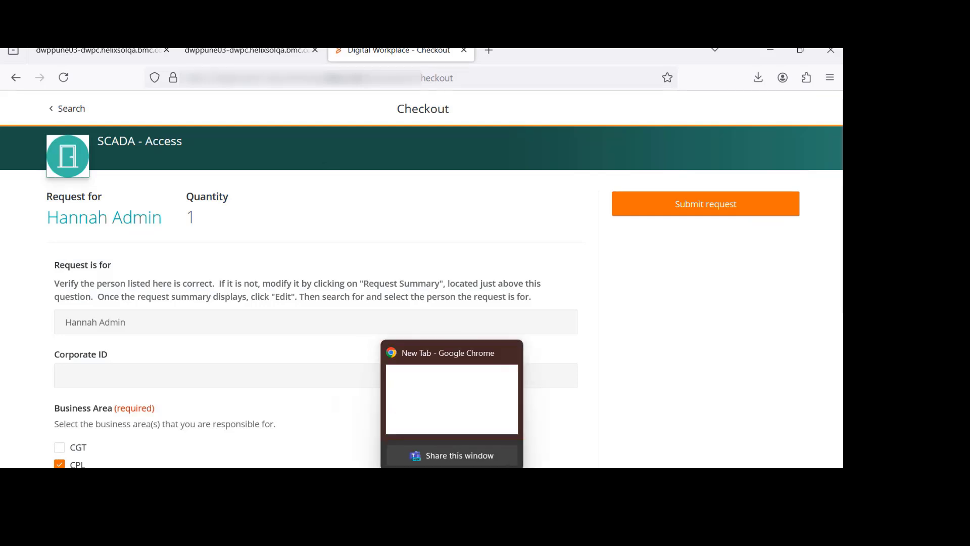
{"action": "mouse_move", "coordinate": [510, 481]}
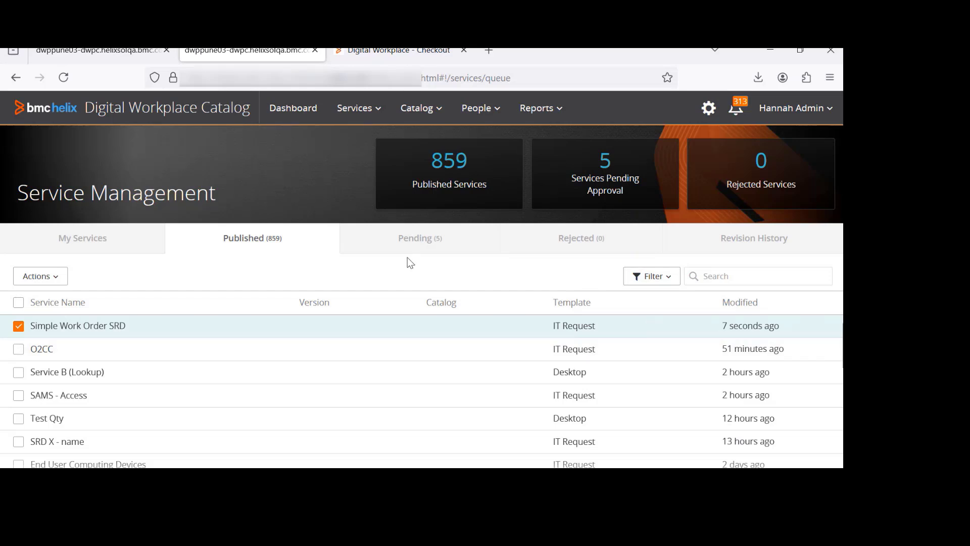
{"action": "left_click", "coordinate": [735, 108]}
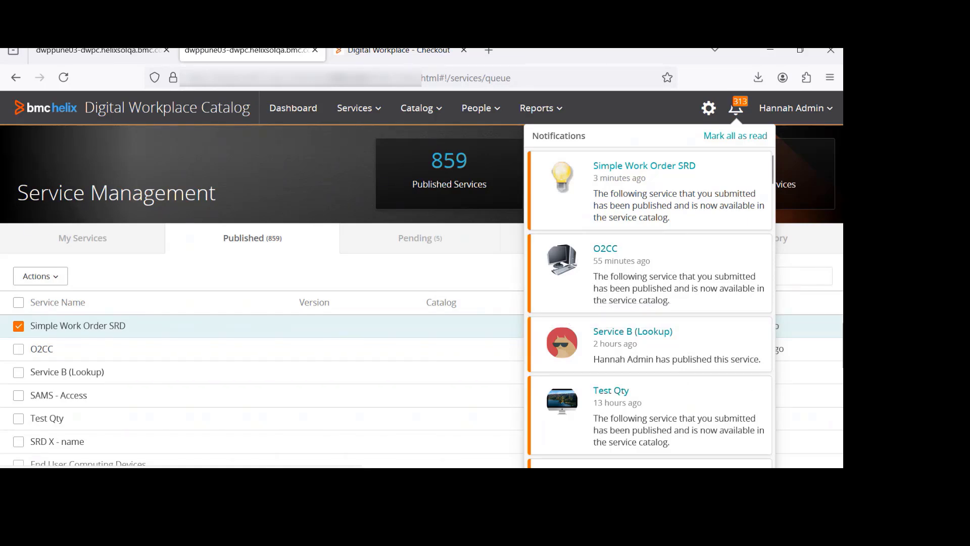
{"action": "mouse_move", "coordinate": [511, 484]}
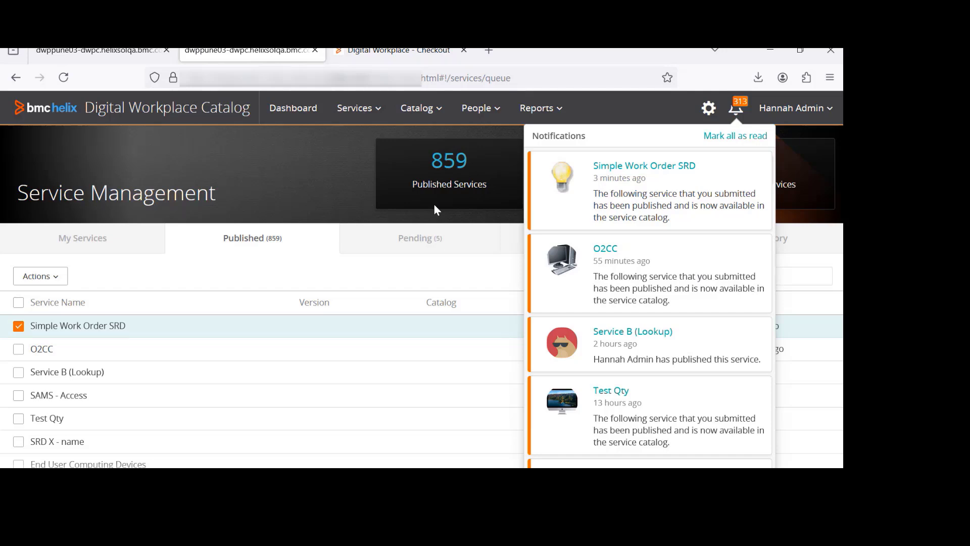
{"action": "left_click", "coordinate": [330, 201]}
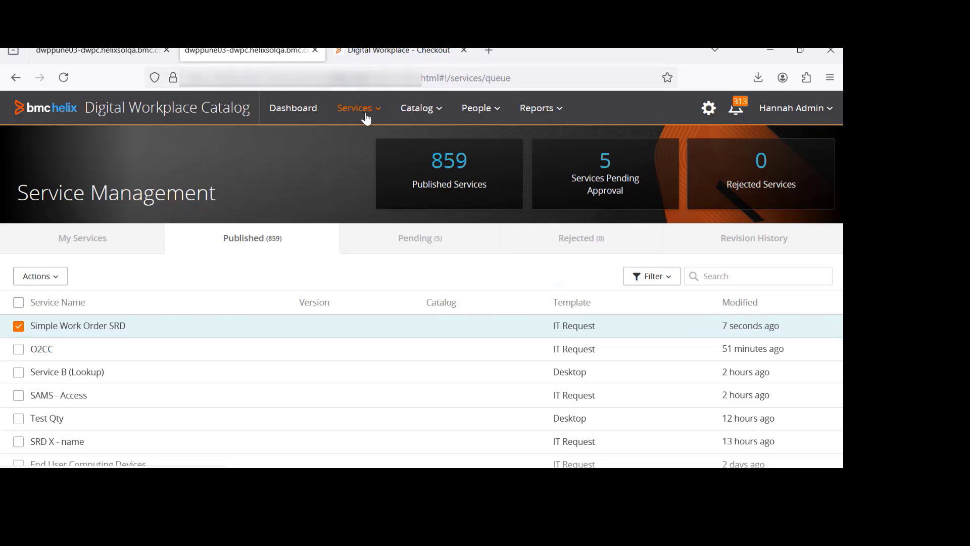
Leave the SCADA - Access checkout and return to the search results
{"action": "left_click", "coordinate": [385, 55]}
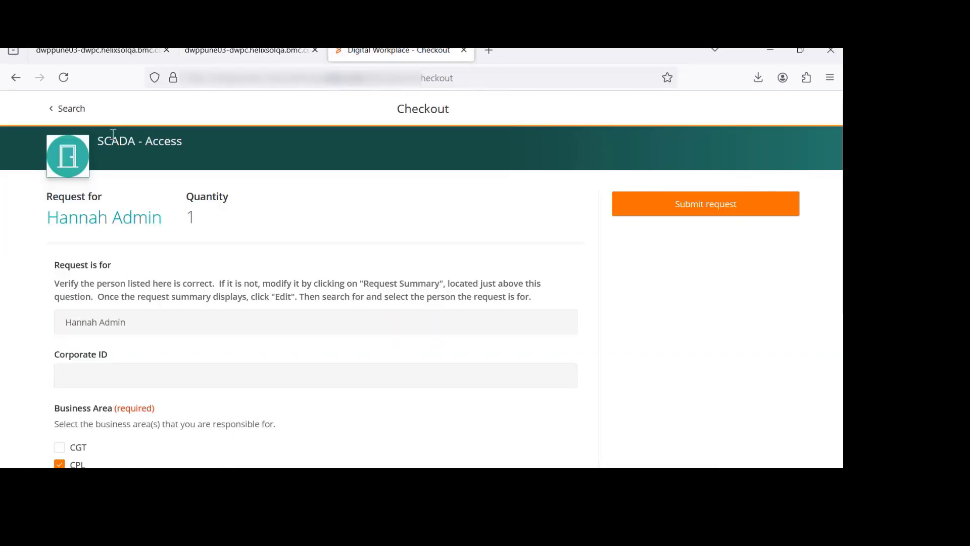
{"action": "left_click", "coordinate": [68, 113]}
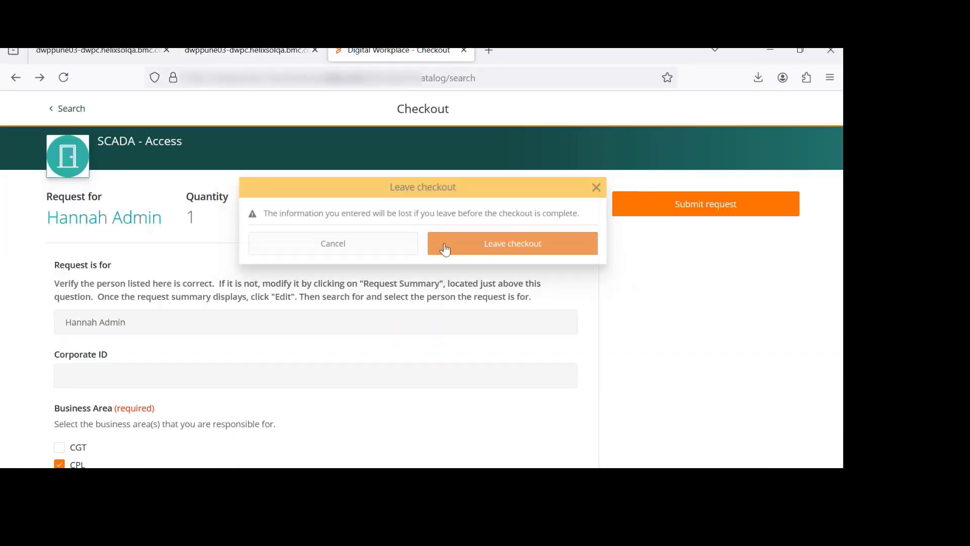
{"action": "left_click", "coordinate": [445, 246]}
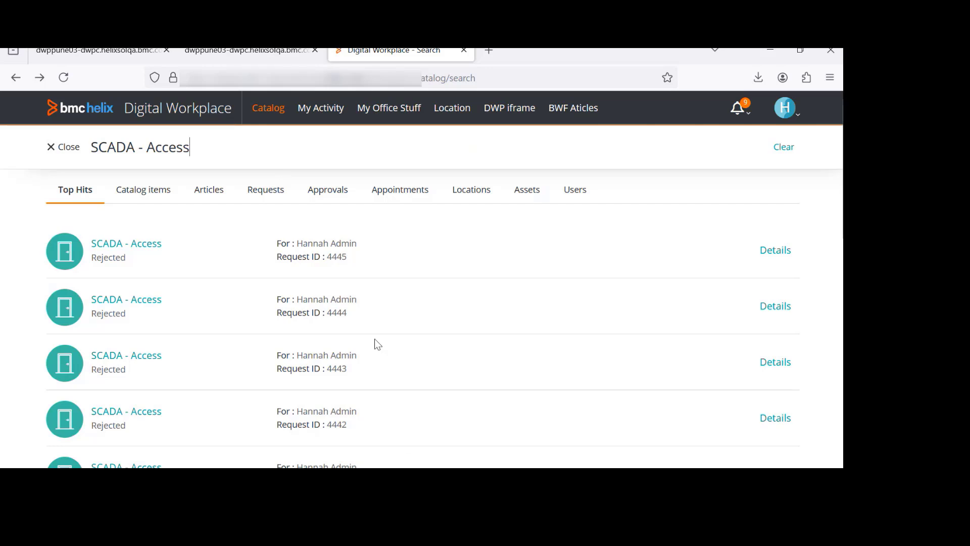
{"action": "mouse_move", "coordinate": [365, 484]}
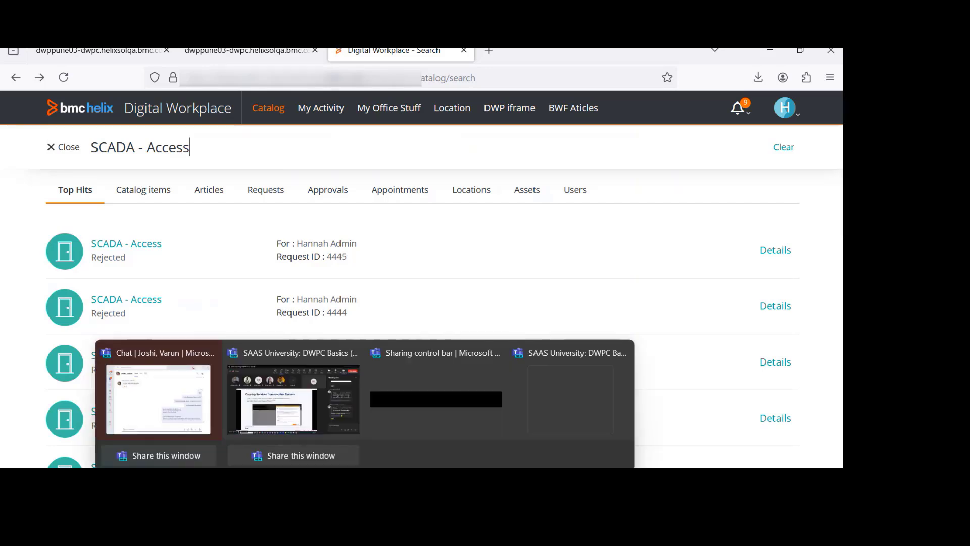